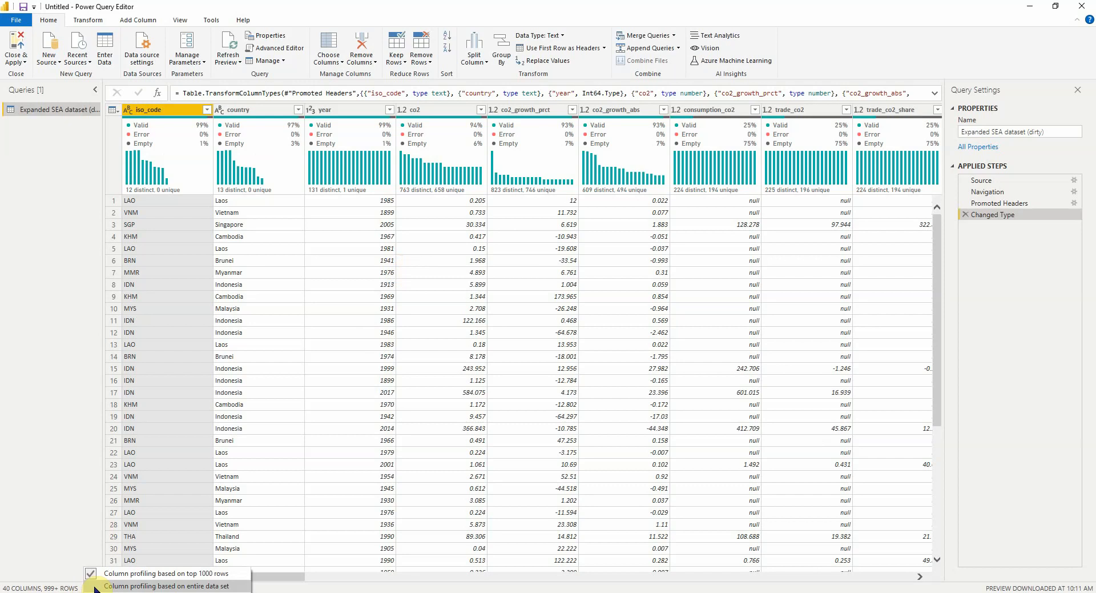
Step: Base column profiling on the entire data set and display the statistics of the iso_code column
click(96, 587)
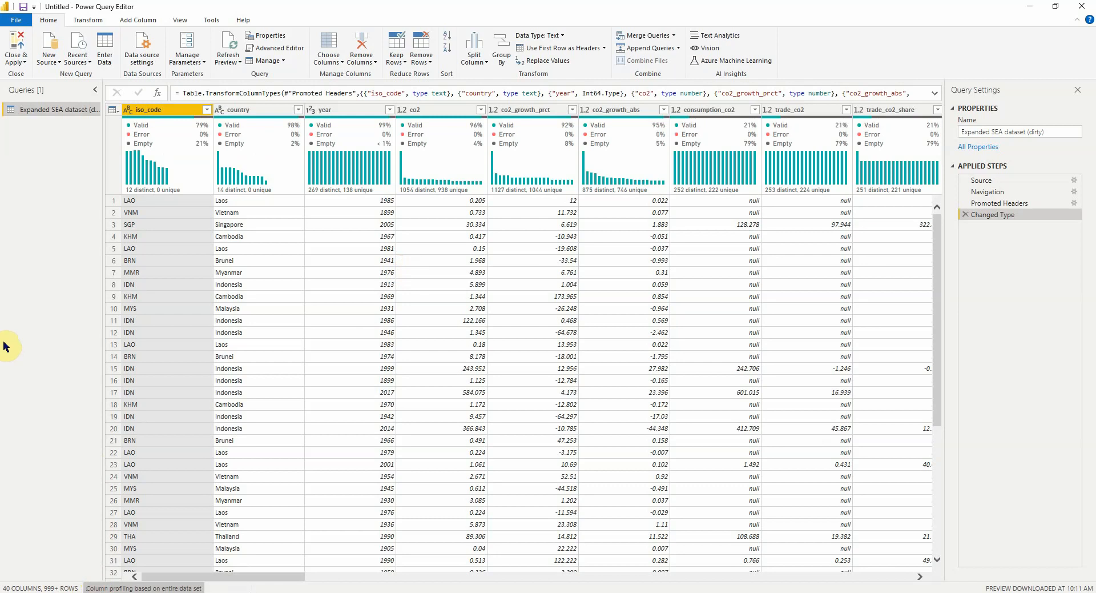
click(149, 112)
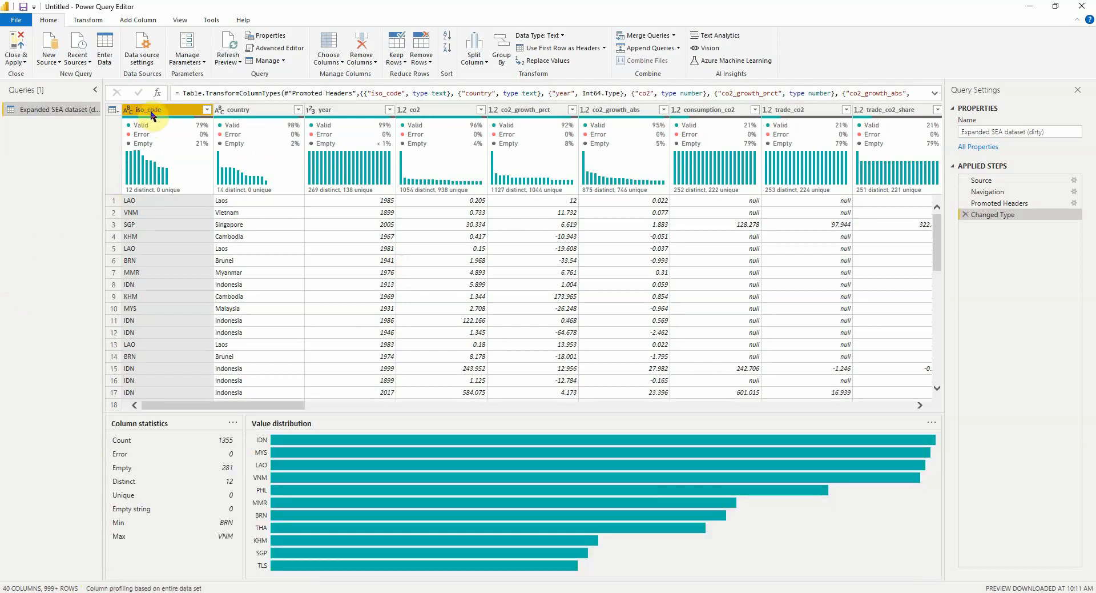
mouse_move(178, 121)
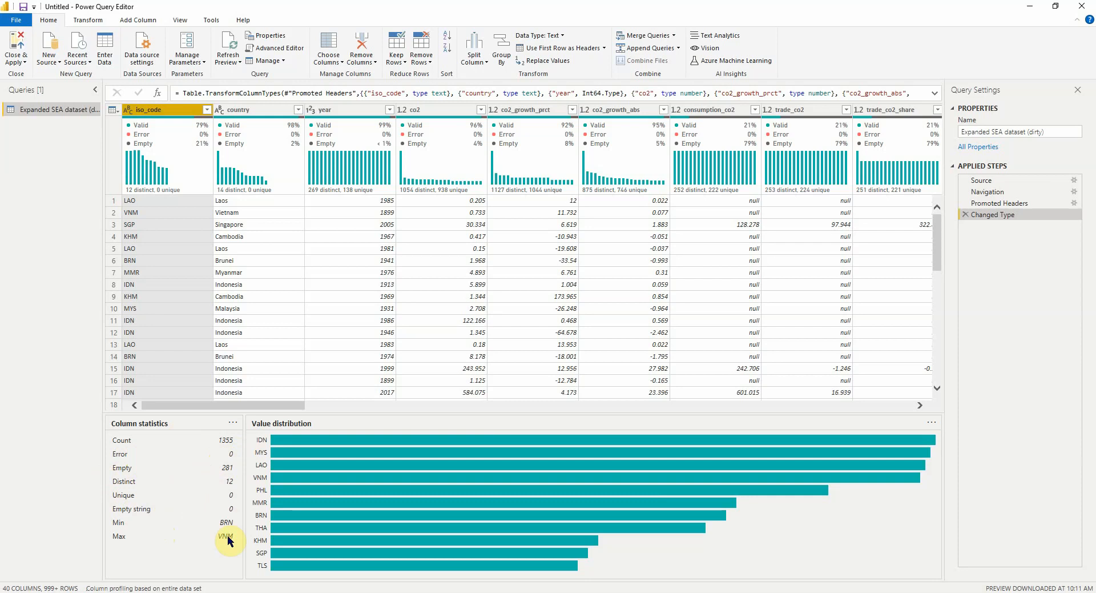
Step: Filter the iso_code column to show only the rows with null values
click(207, 110)
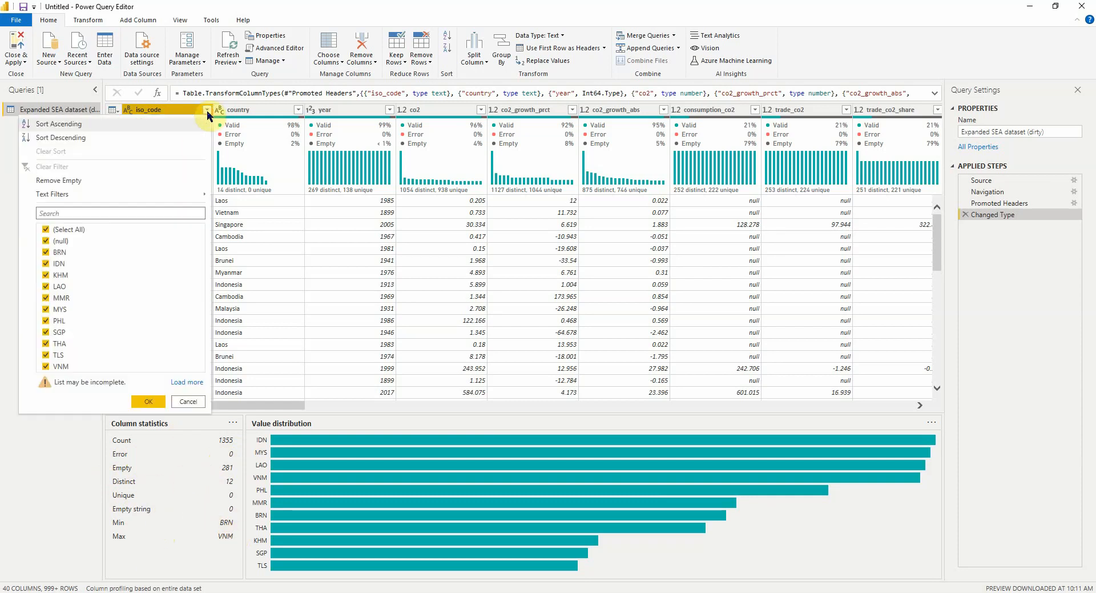
click(46, 229)
click(46, 242)
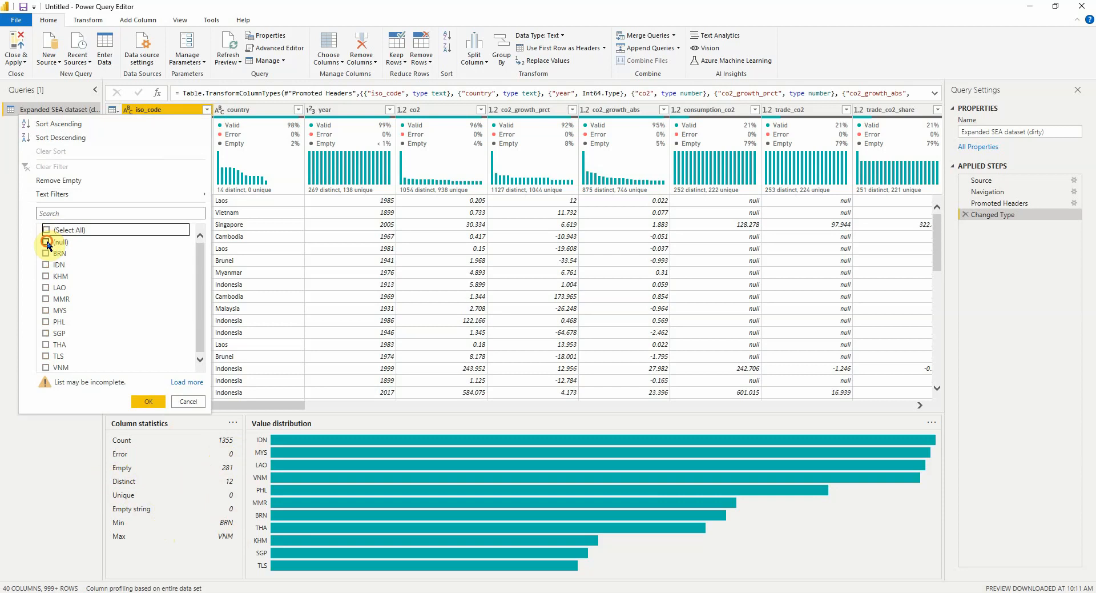
click(148, 402)
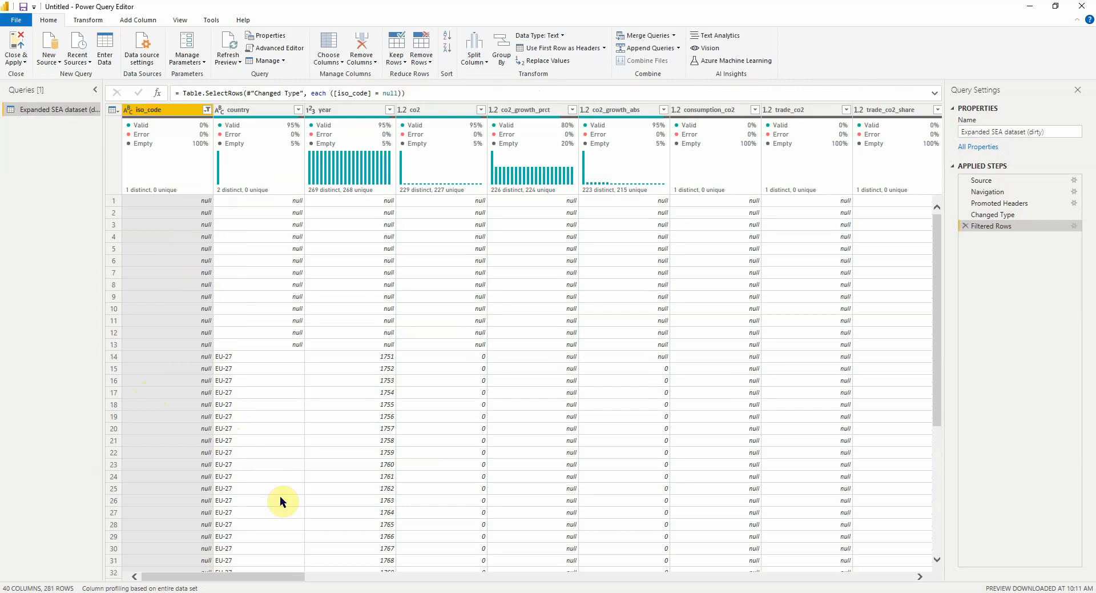
Step: Examine the region and income group columns of the filtered rows and read the details of several error cells
drag(275, 576, 891, 577)
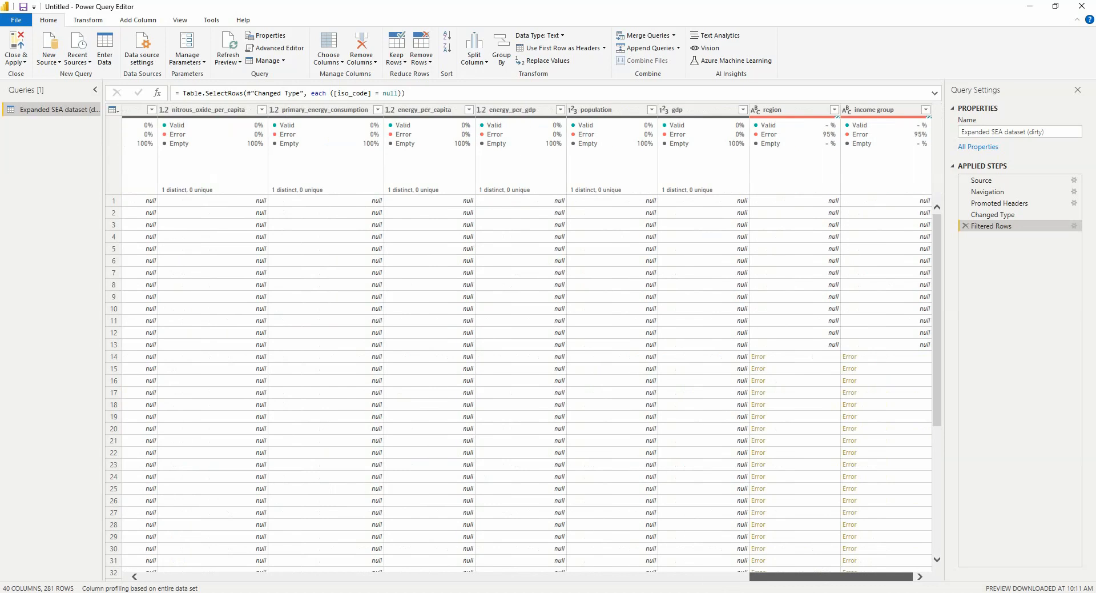
click(802, 391)
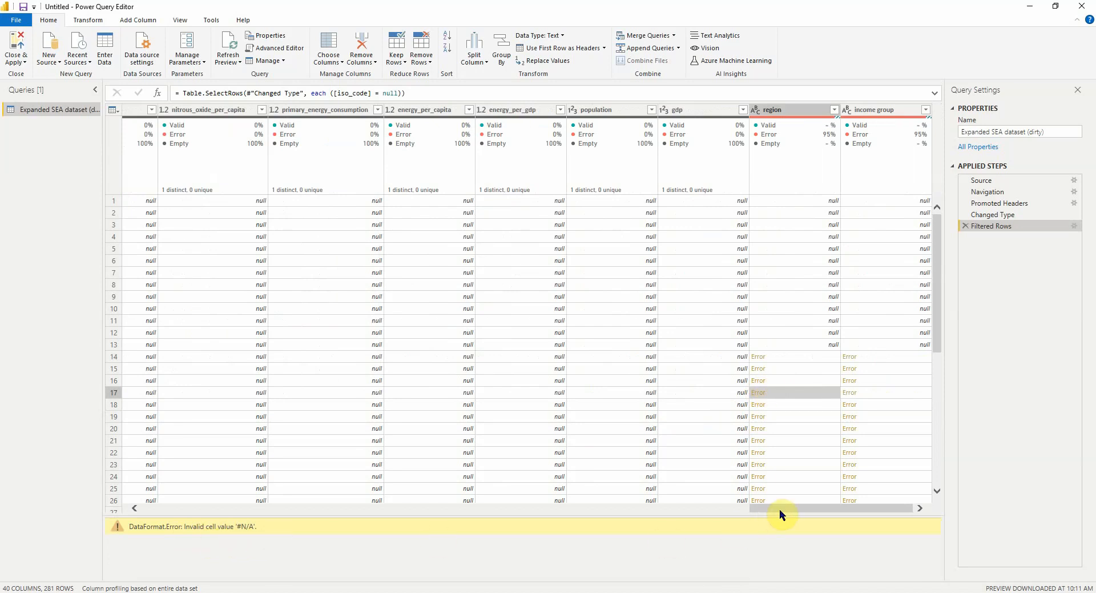
click(778, 431)
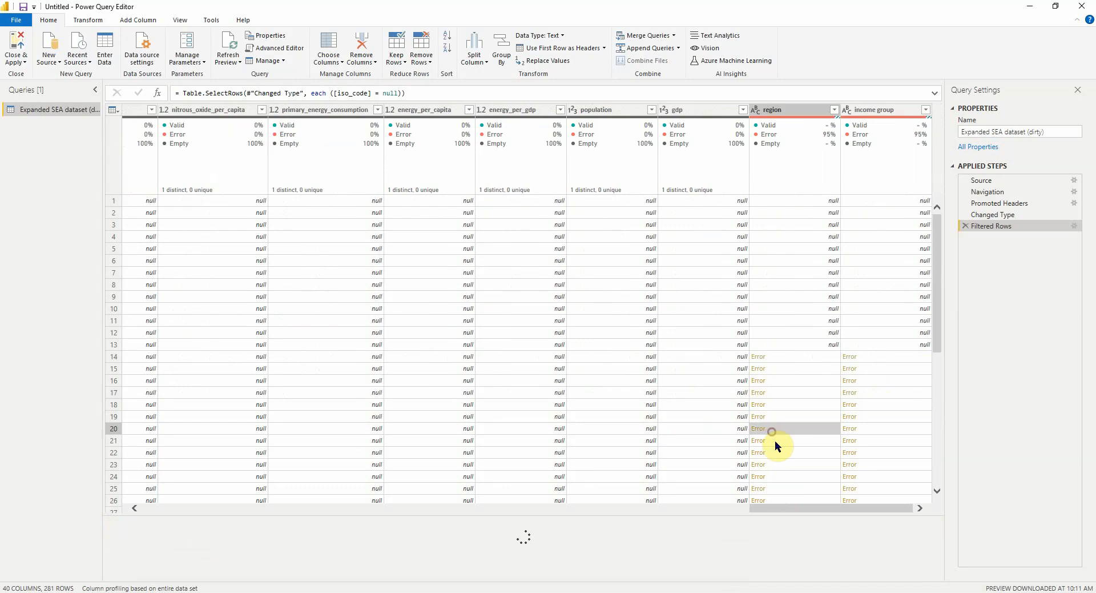
scroll(782, 466, down, 3)
scroll(791, 423, down, 3)
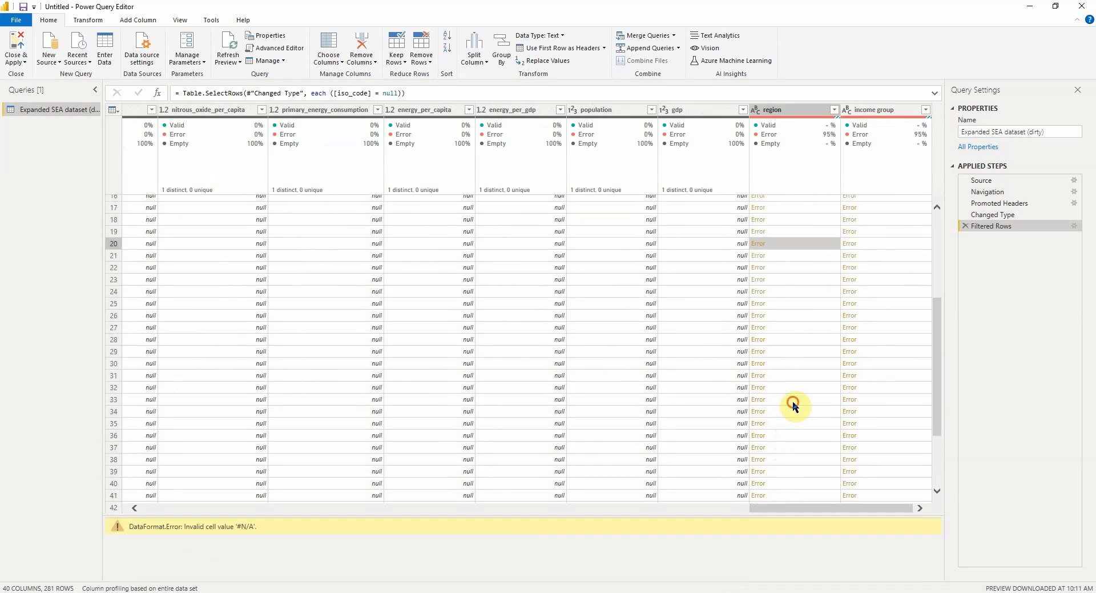
click(792, 400)
scroll(792, 461, down, 3)
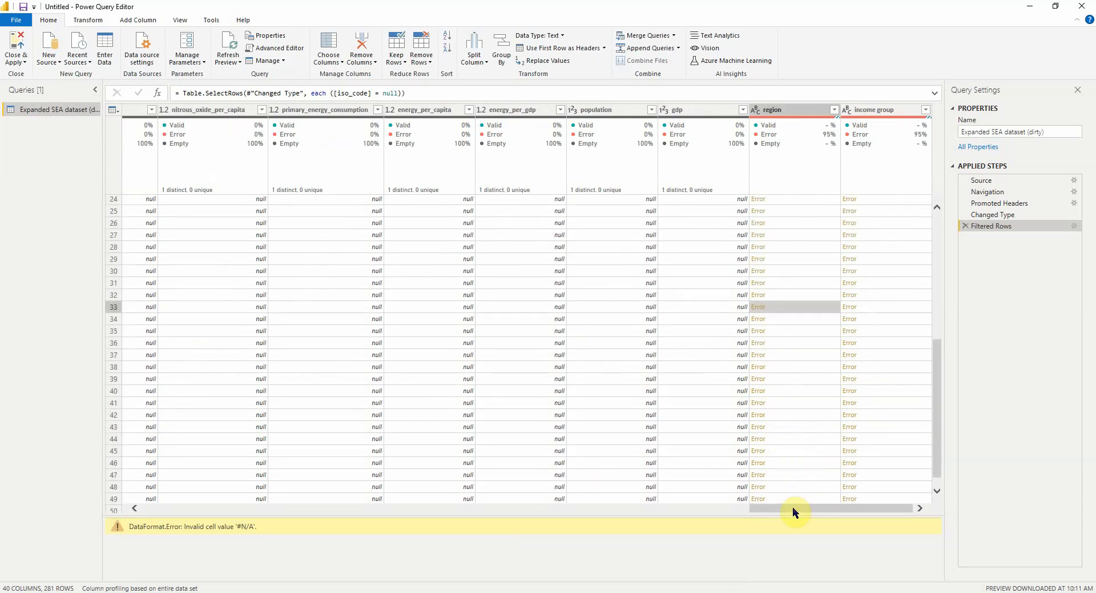
drag(793, 508, 159, 500)
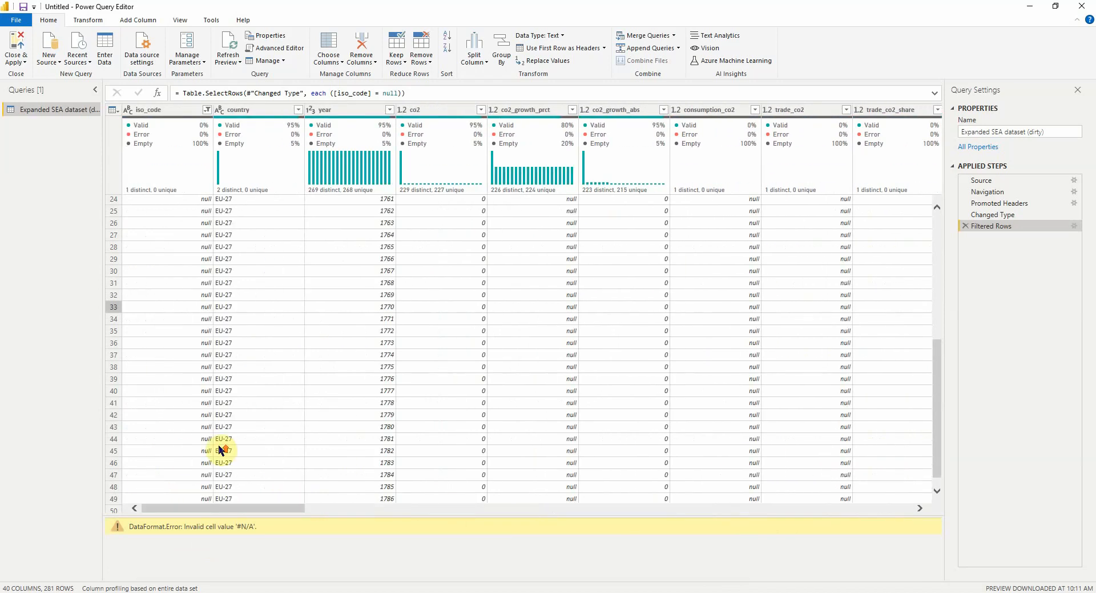
Step: Review the country values across all rows that have a null iso_code
scroll(221, 448, up, 8)
click(230, 357)
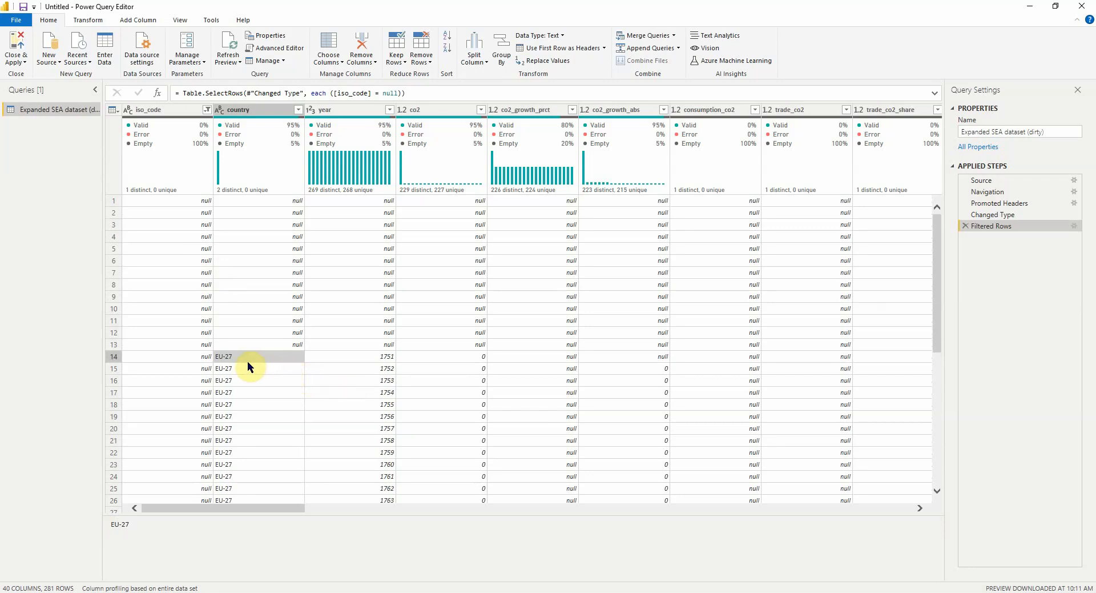
scroll(251, 383, down, 16)
scroll(255, 394, down, 20)
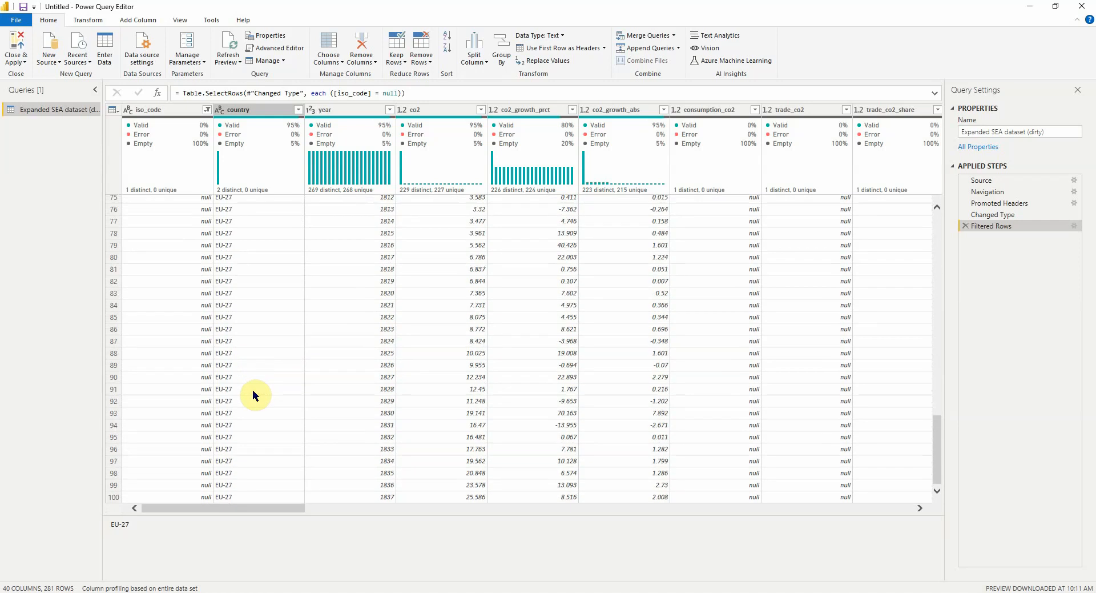
scroll(254, 394, down, 20)
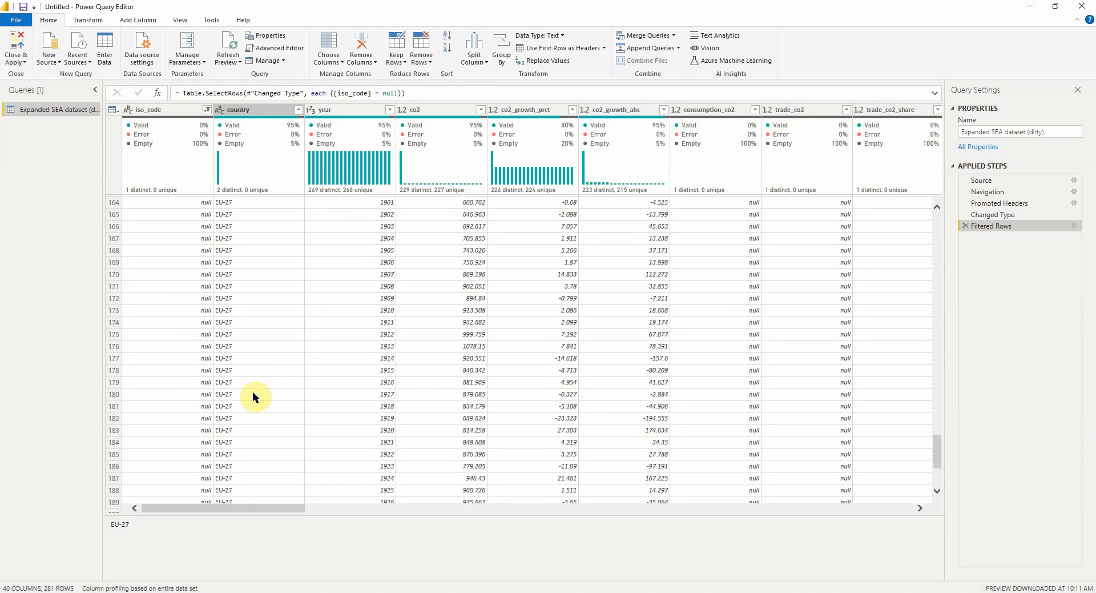
scroll(259, 435, down, 7)
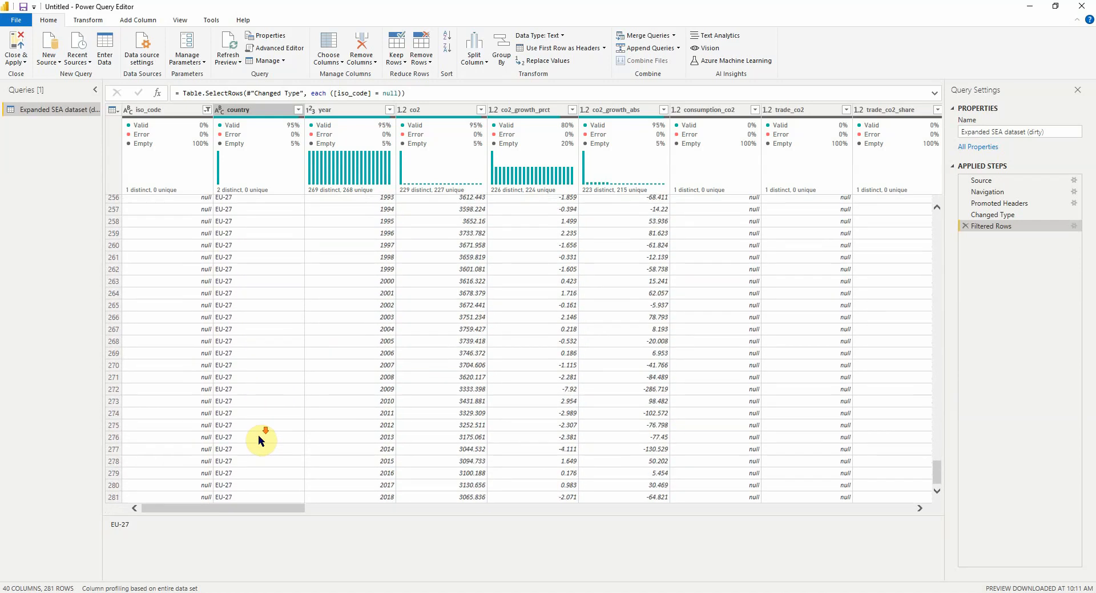
drag(270, 508, 23, 503)
scroll(176, 305, up, 20)
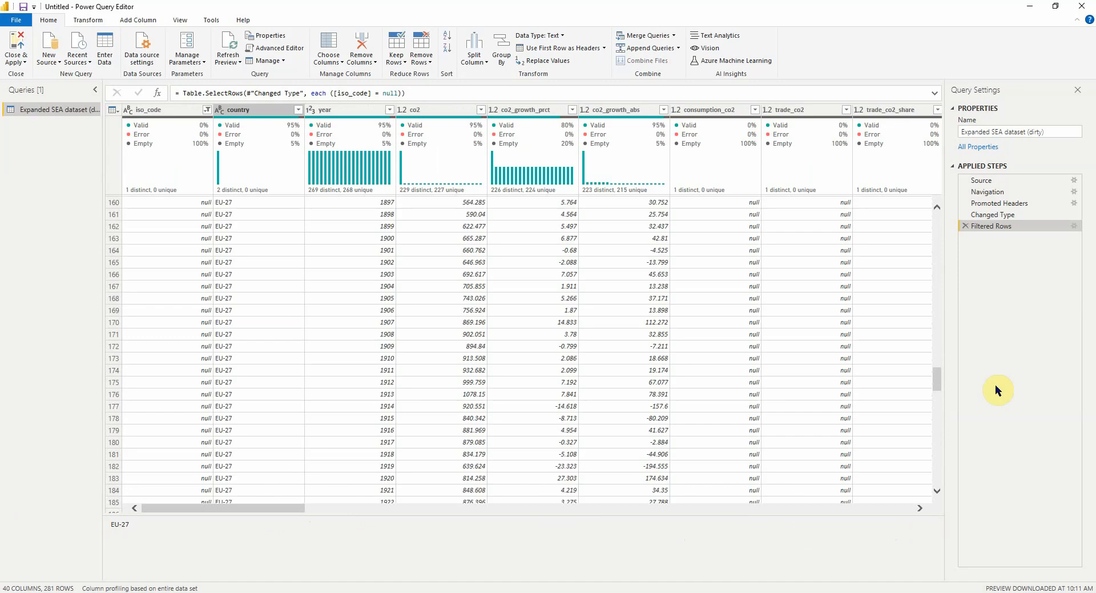
Step: Delete the Filtered Rows step from the query's applied steps
drag(940, 382, 940, 222)
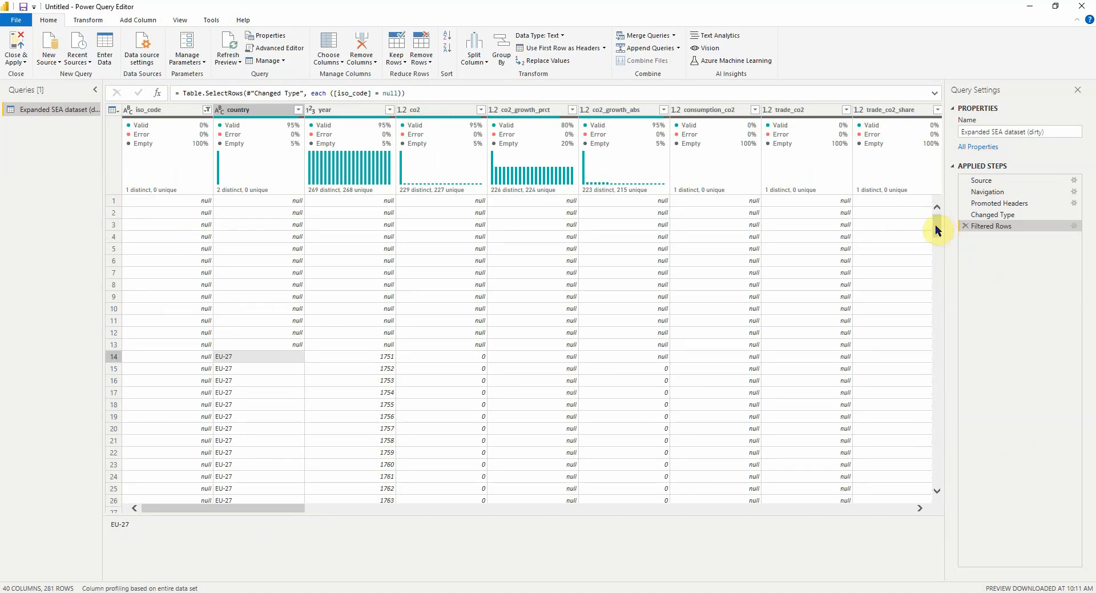
drag(937, 230, 950, 162)
click(964, 225)
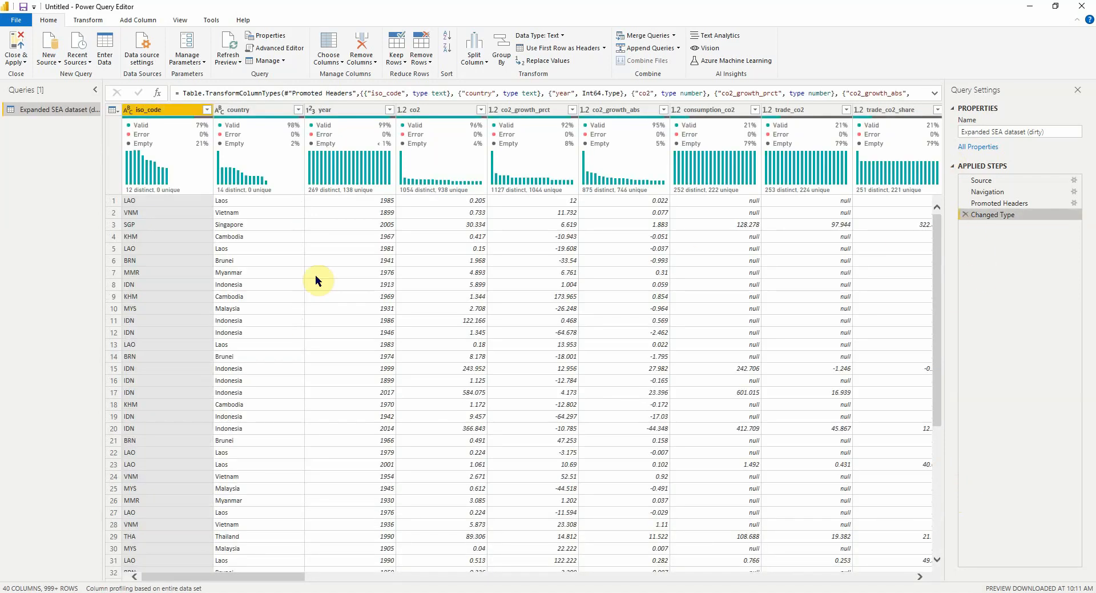
Step: Sort the table by iso_code in ascending order and locate the last row with a null code
click(174, 109)
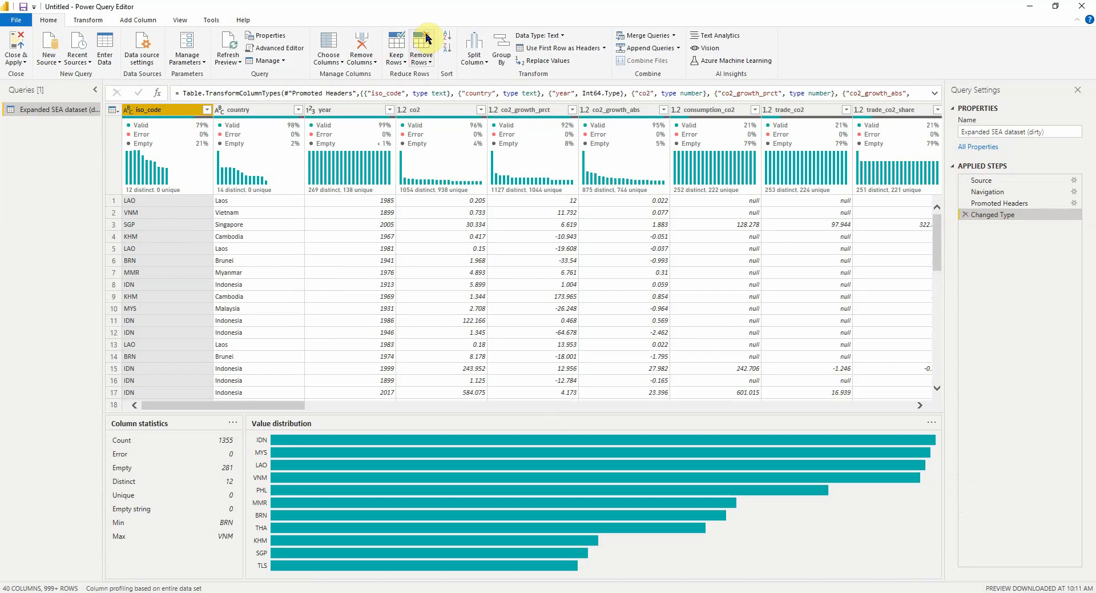
click(447, 39)
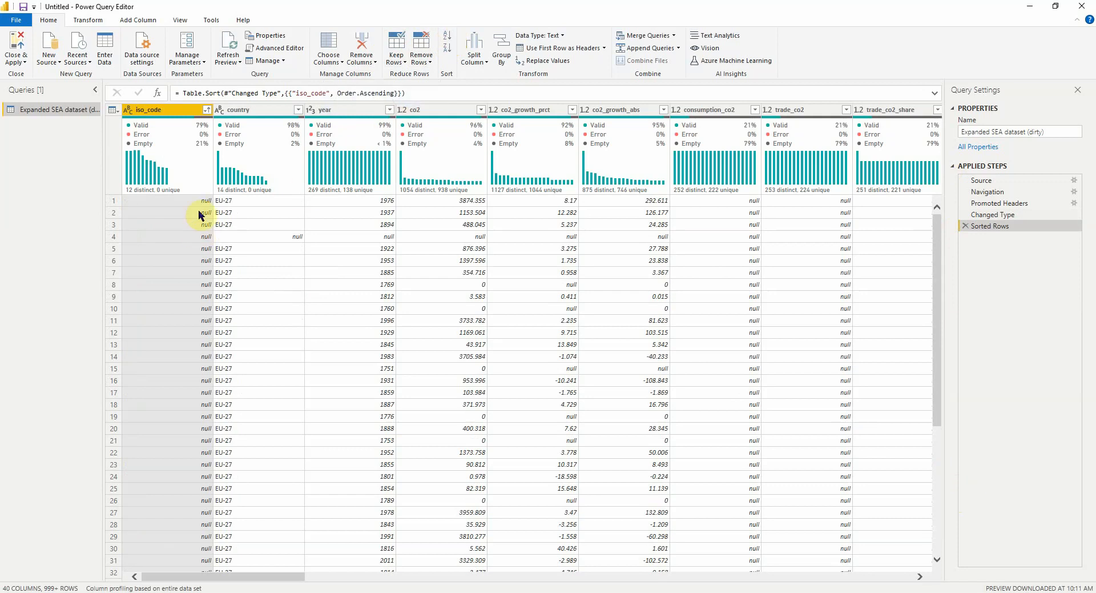
scroll(186, 274, down, 20)
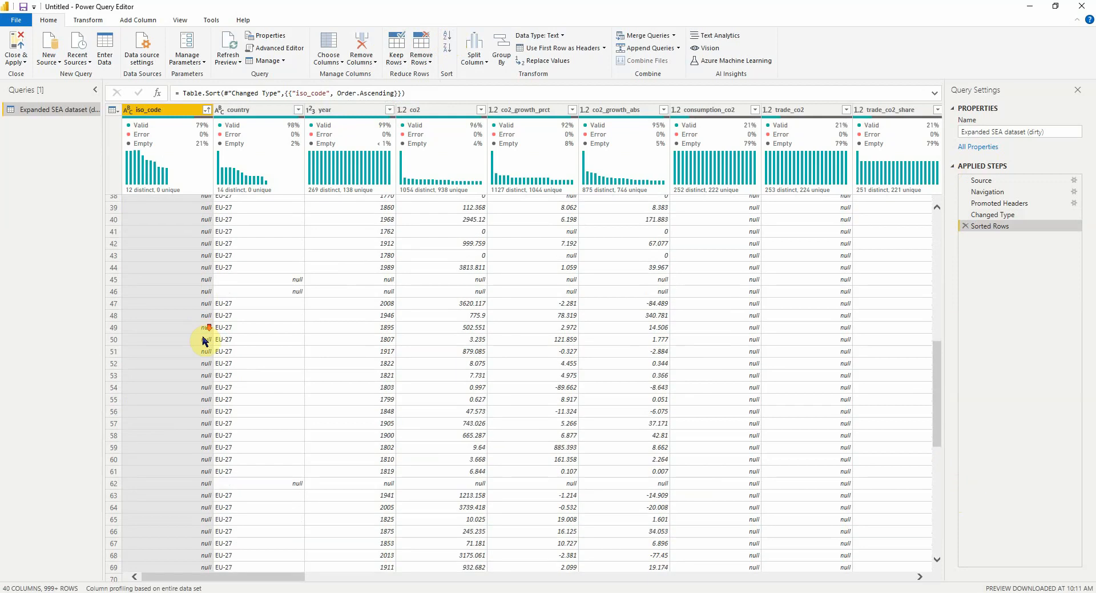
scroll(202, 342, down, 20)
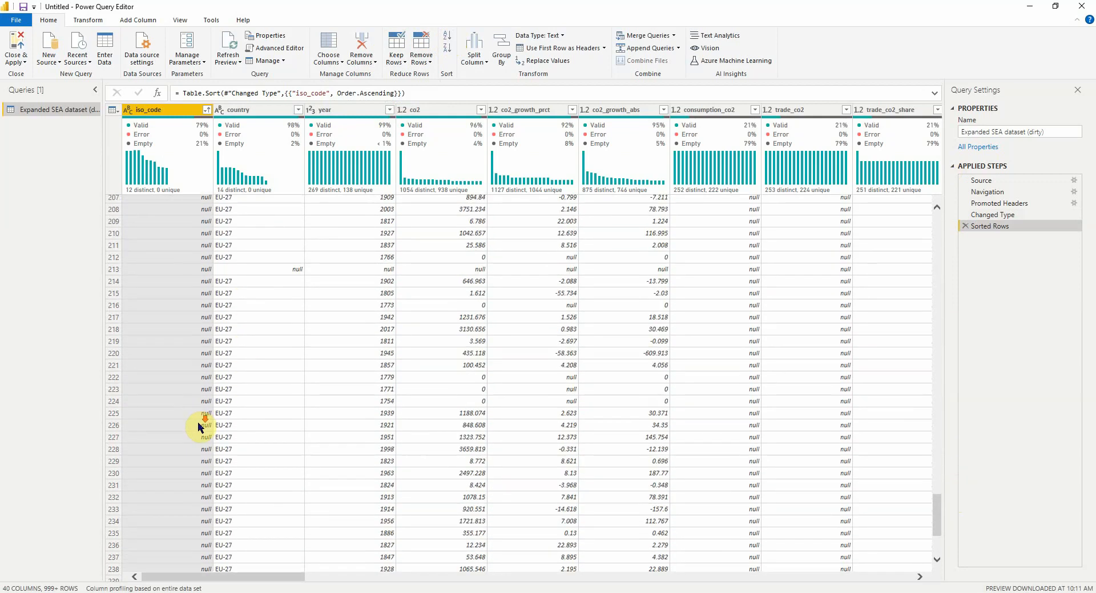
scroll(204, 449, down, 12)
scroll(165, 412, up, 4)
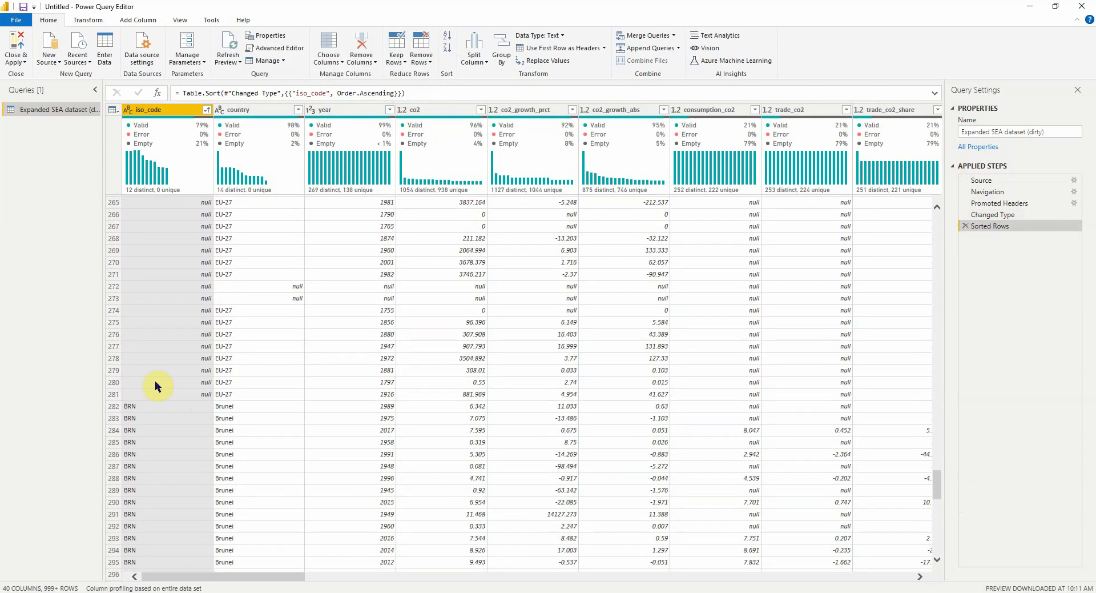
click(122, 394)
drag(232, 503, 174, 512)
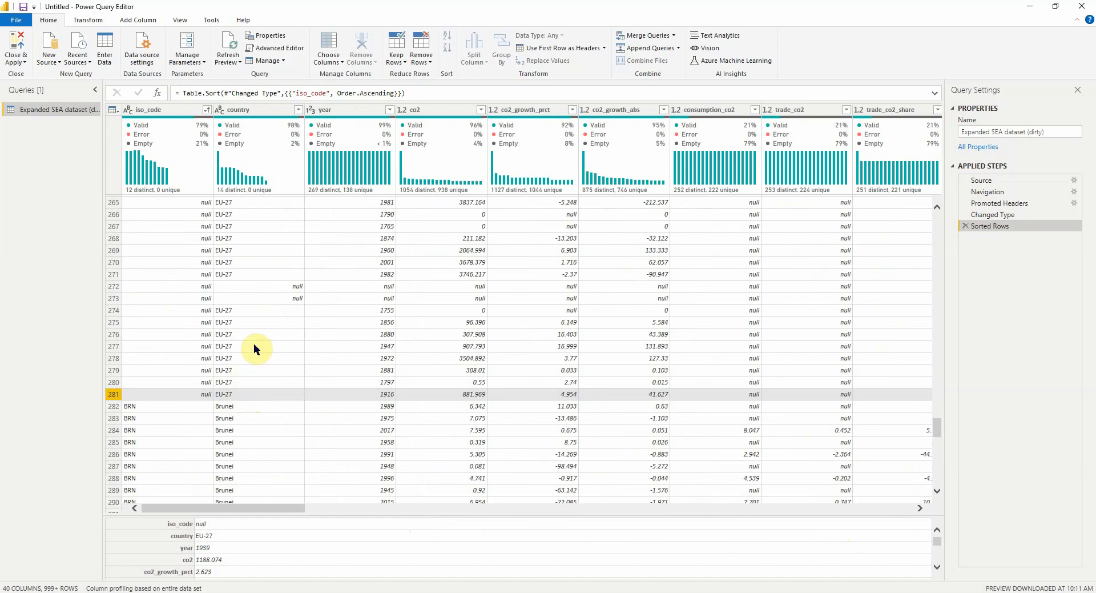
scroll(257, 349, up, 10)
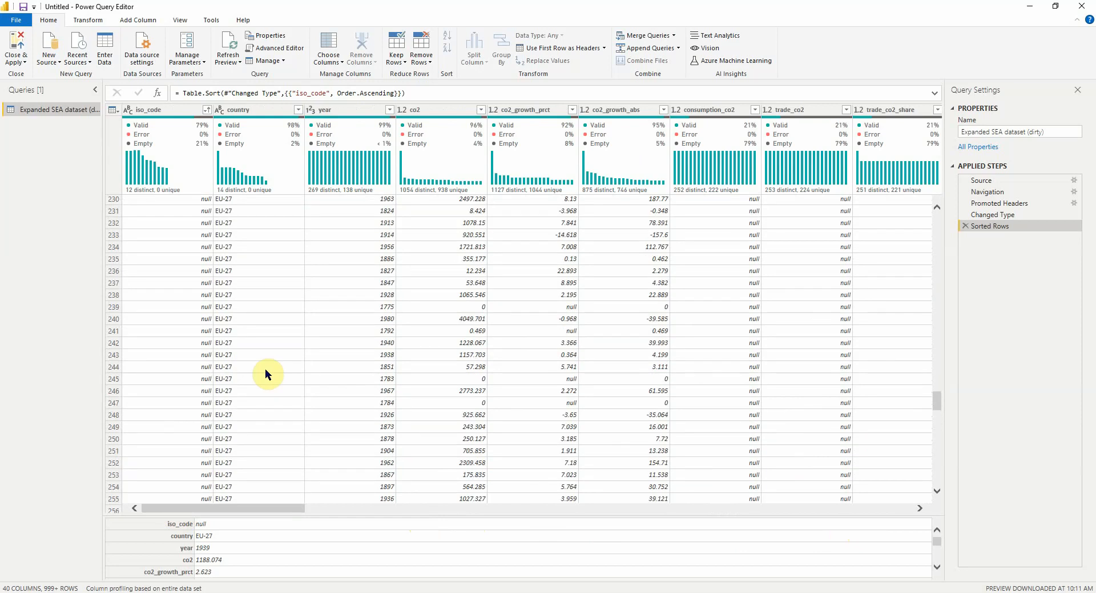
scroll(314, 415, down, 10)
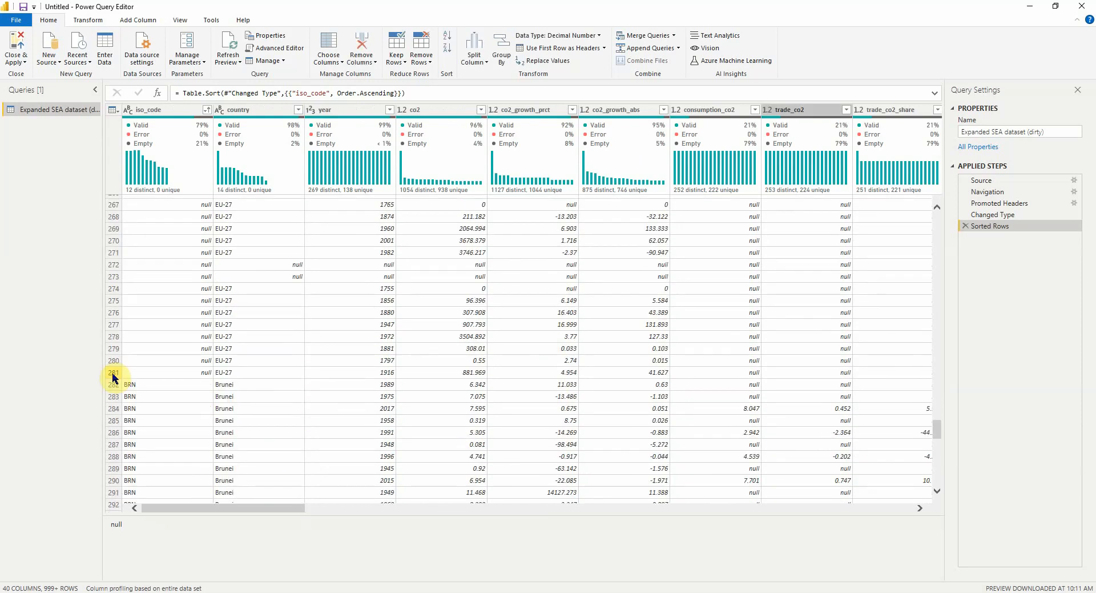
Step: Remove the top 281 rows from the sorted table
click(420, 62)
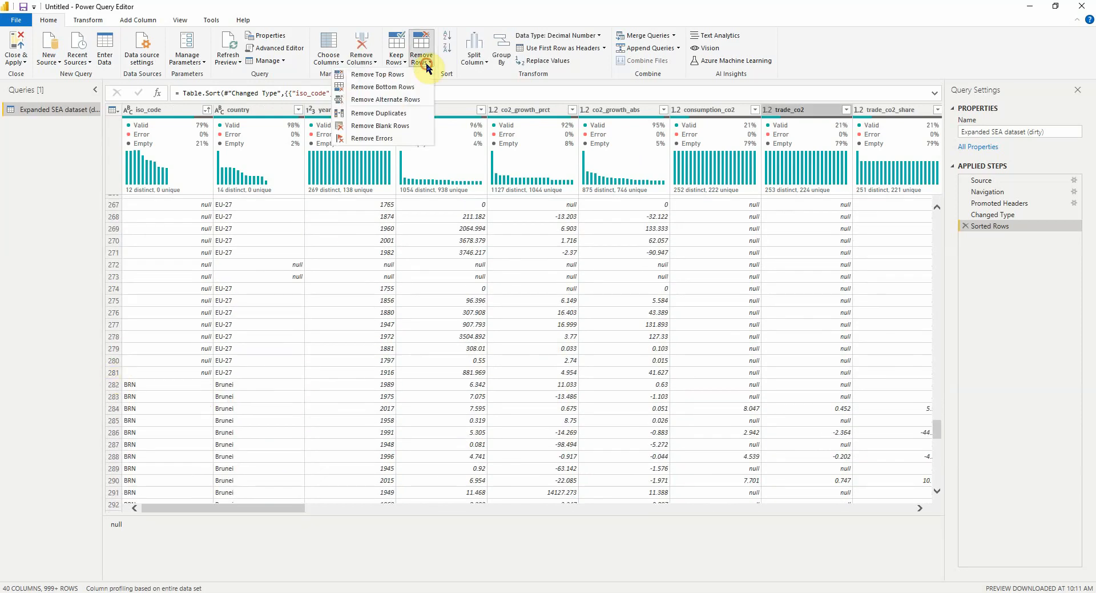
click(414, 74)
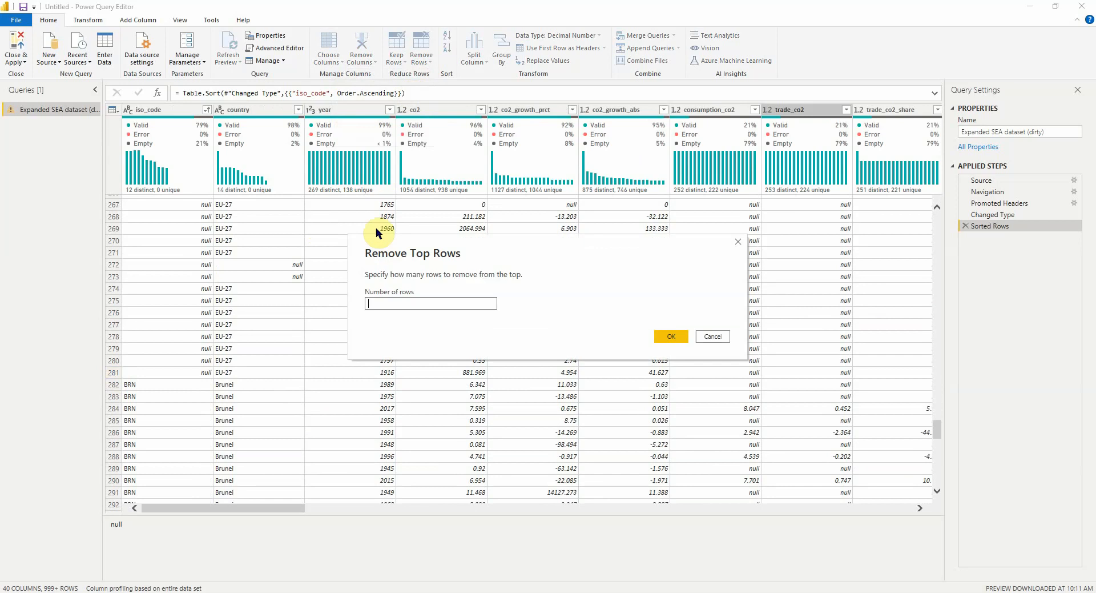
text(28)
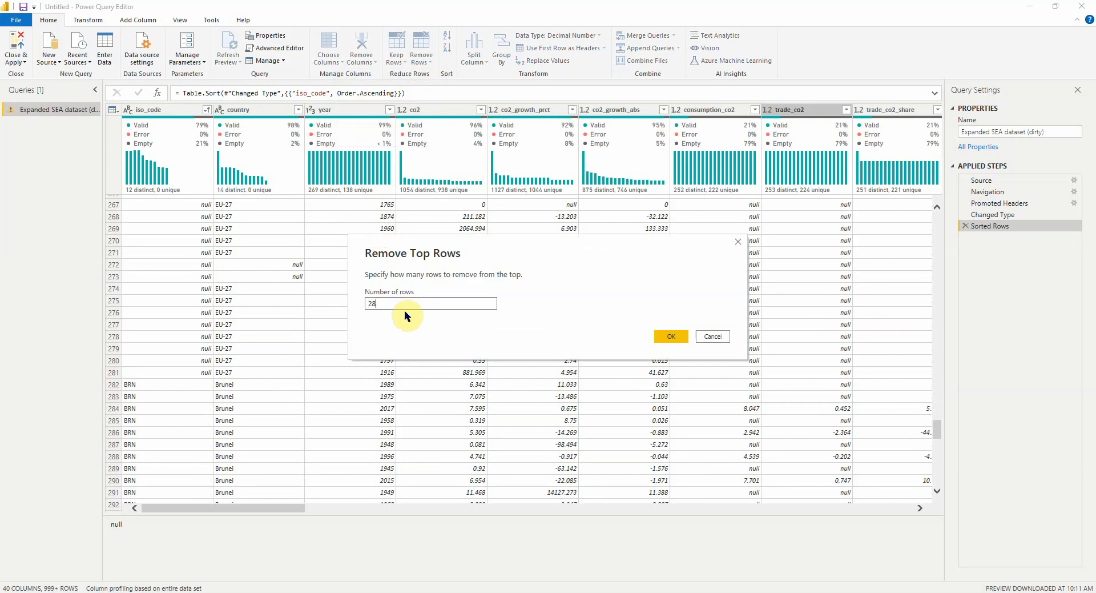
text(1)
click(674, 335)
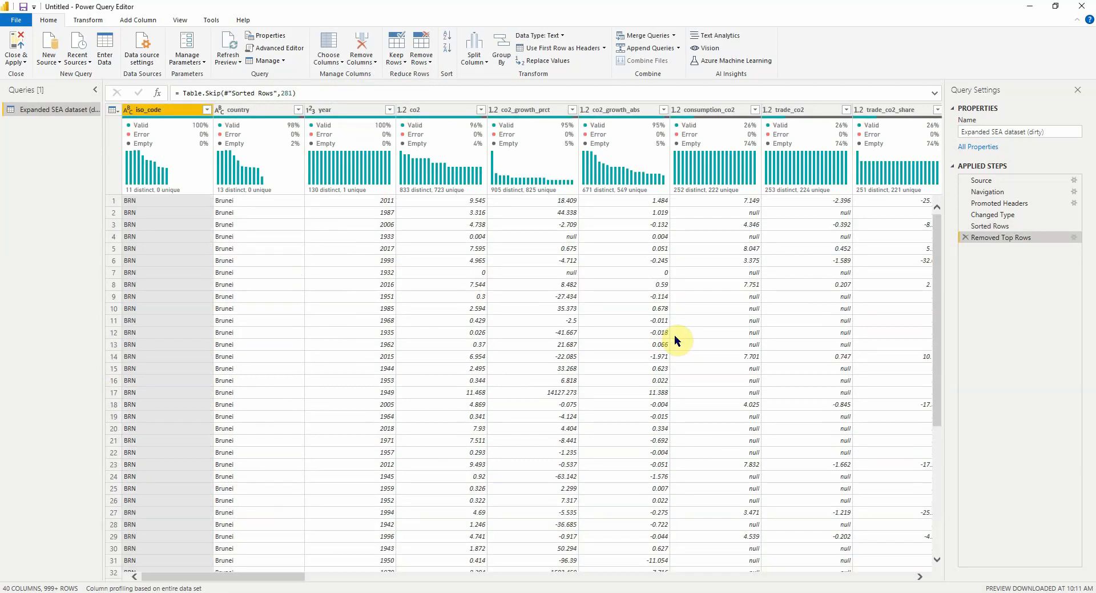
Step: Rename the Removed Top Rows step as "Removed Top Rows:281 rows with null & EU-27"
right_click(1029, 236)
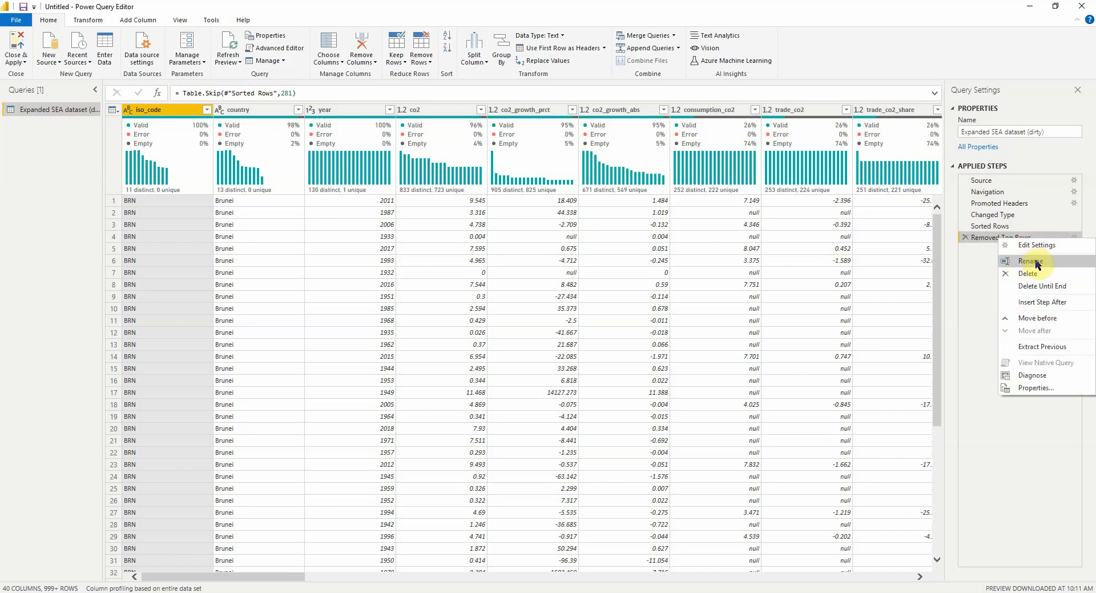
click(1036, 262)
click(1038, 238)
text(:)
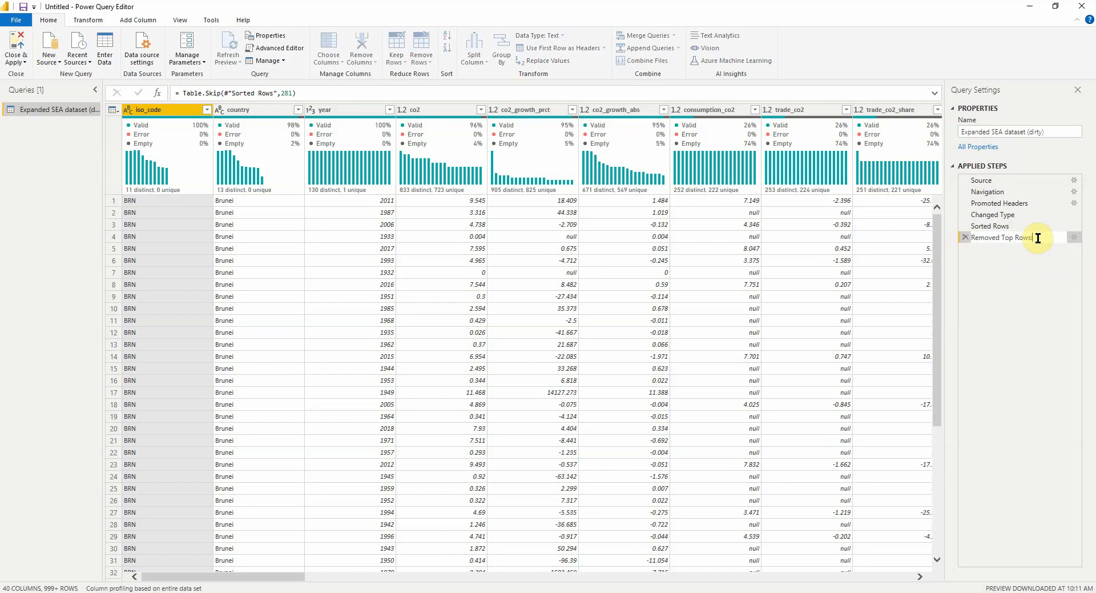
text(:281)
text(rows with null & EU-27)
key(Return)
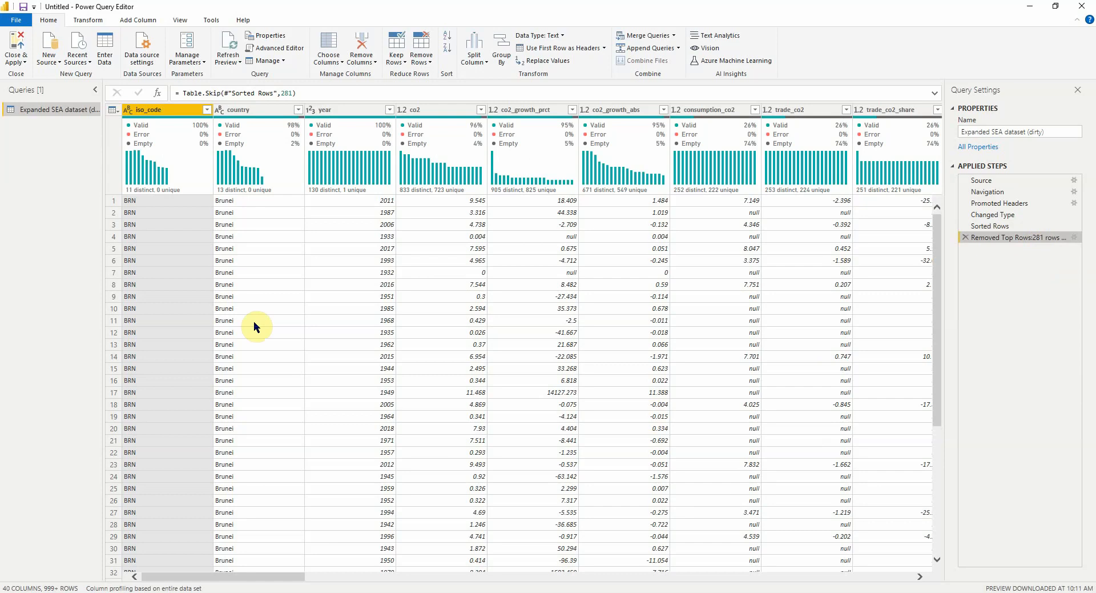
Step: Display the iso_code column statistics to check the data after the row removal
click(167, 111)
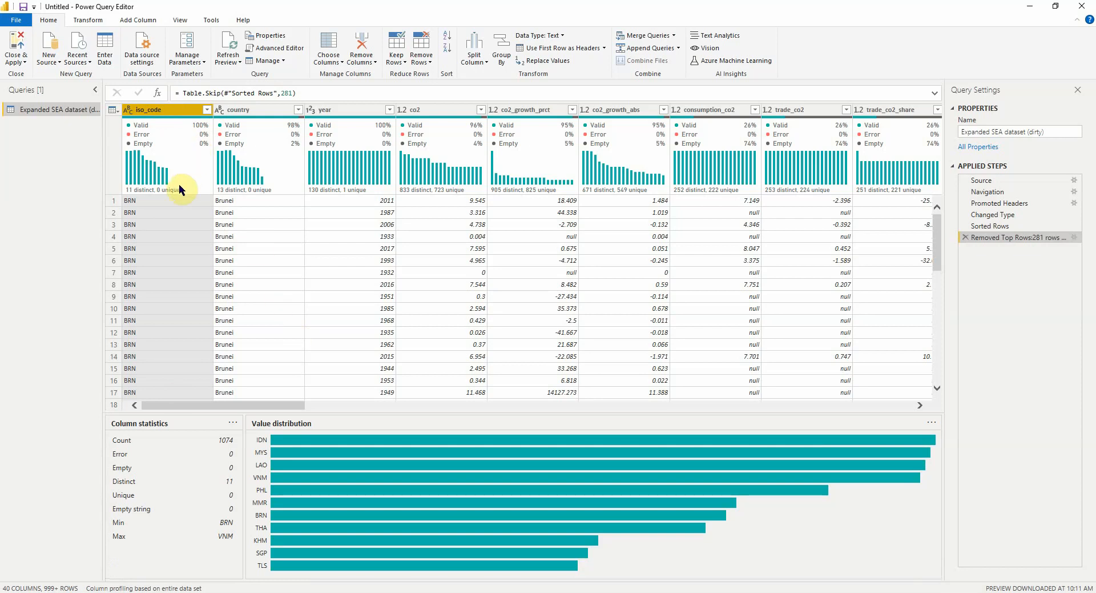
Step: Check the distinct counts of iso_code, the country column statistics and the list of country values
mouse_move(179, 184)
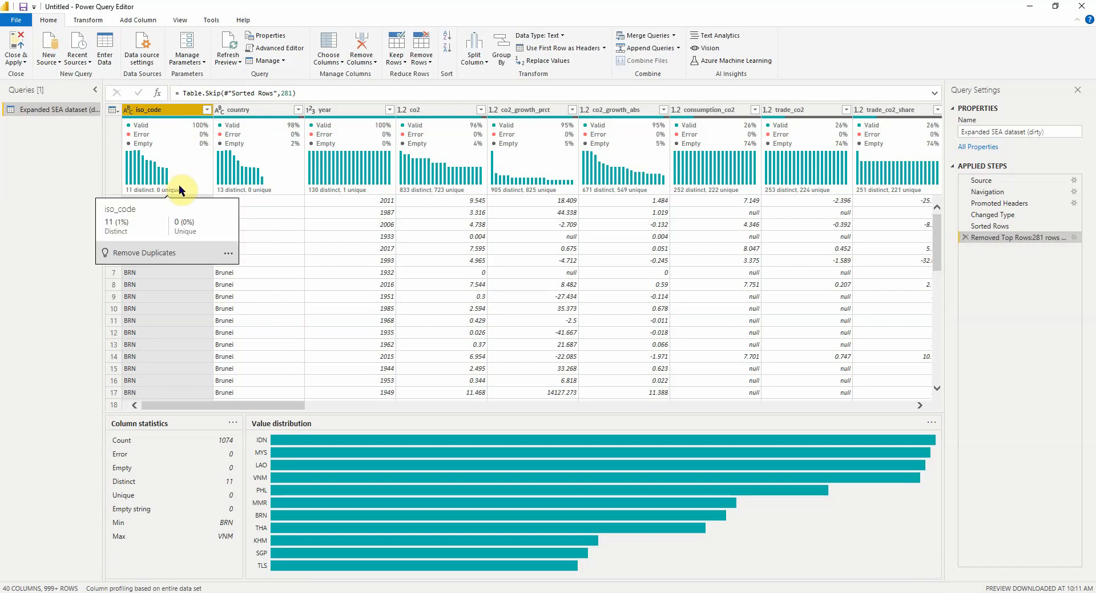
click(249, 111)
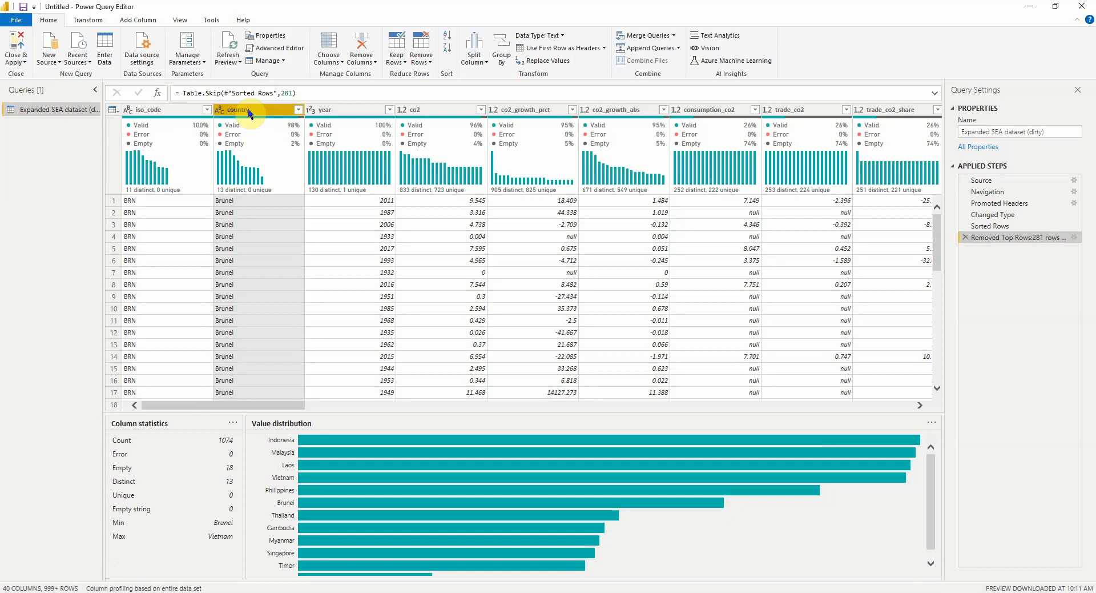
click(298, 110)
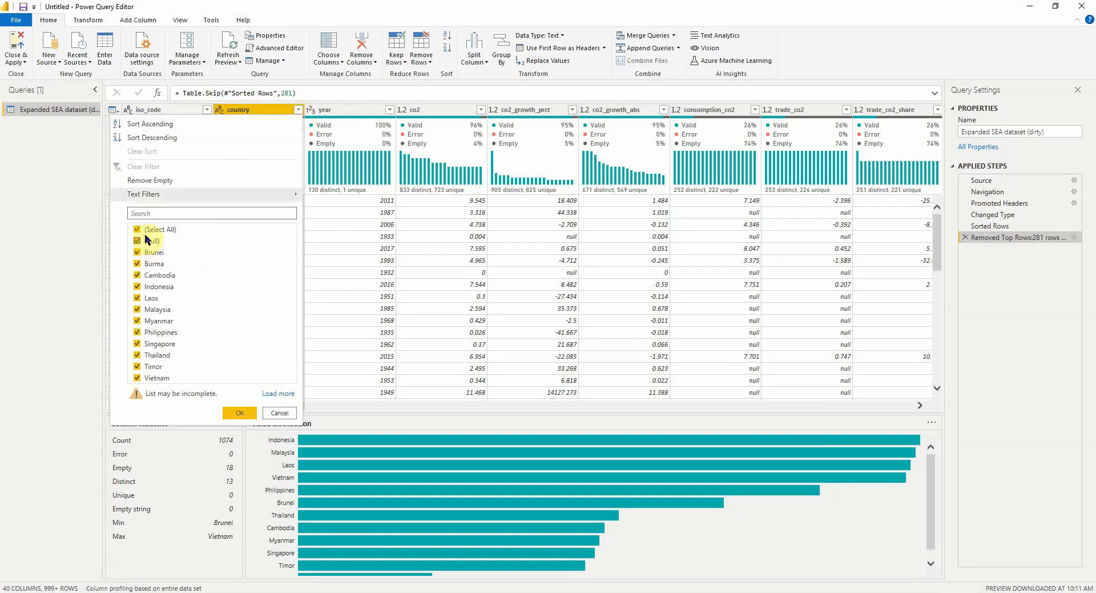
click(291, 414)
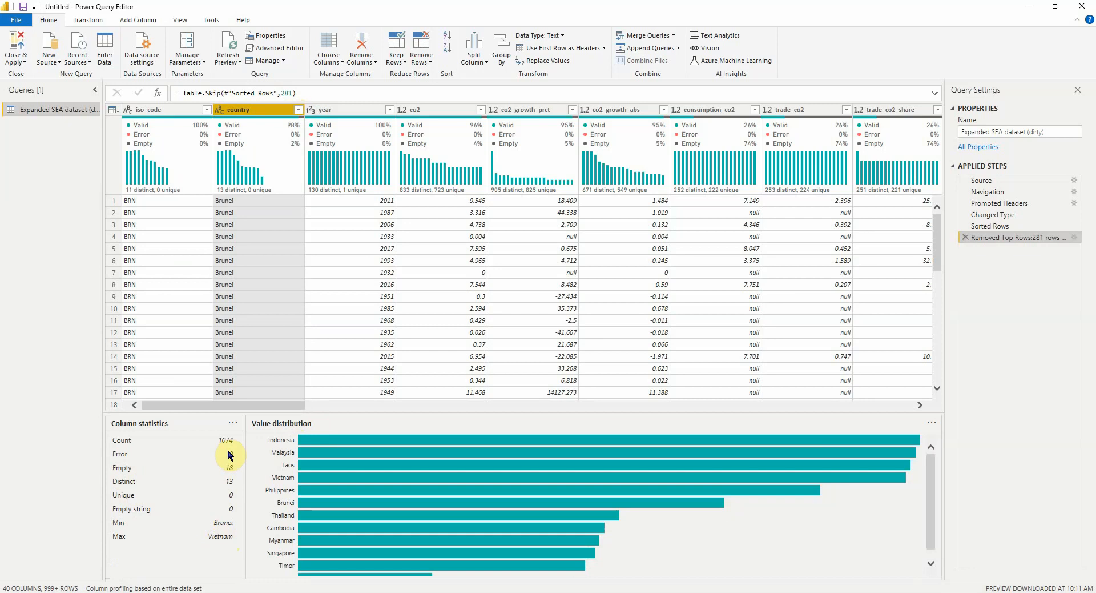
Step: Filter the country column to null rows only to inspect their iso_code, and delete the Filtered Rows step
click(298, 109)
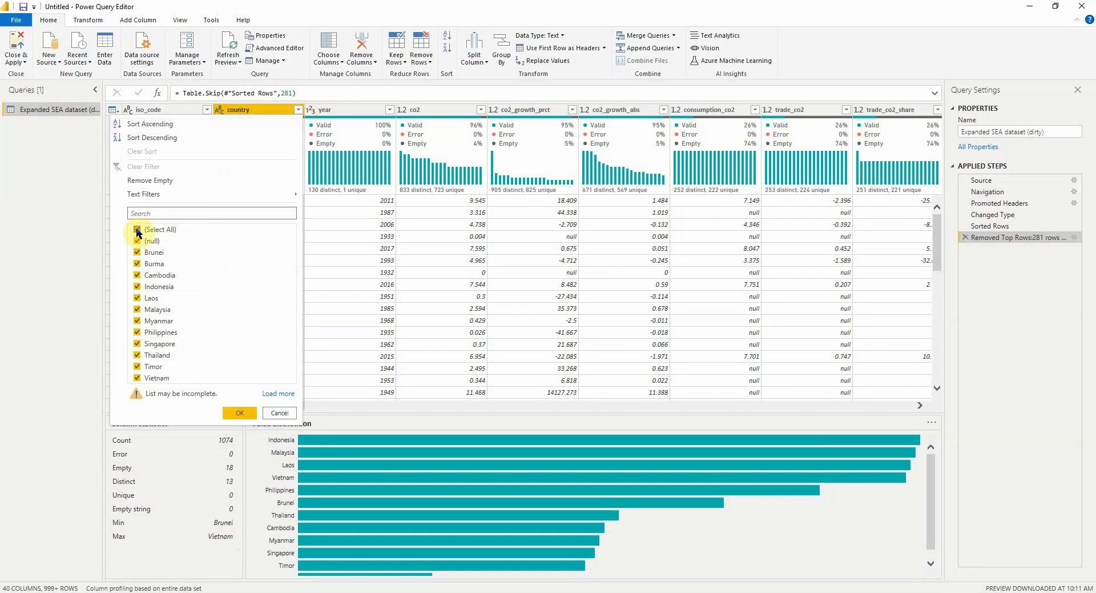
click(137, 229)
click(137, 252)
click(230, 412)
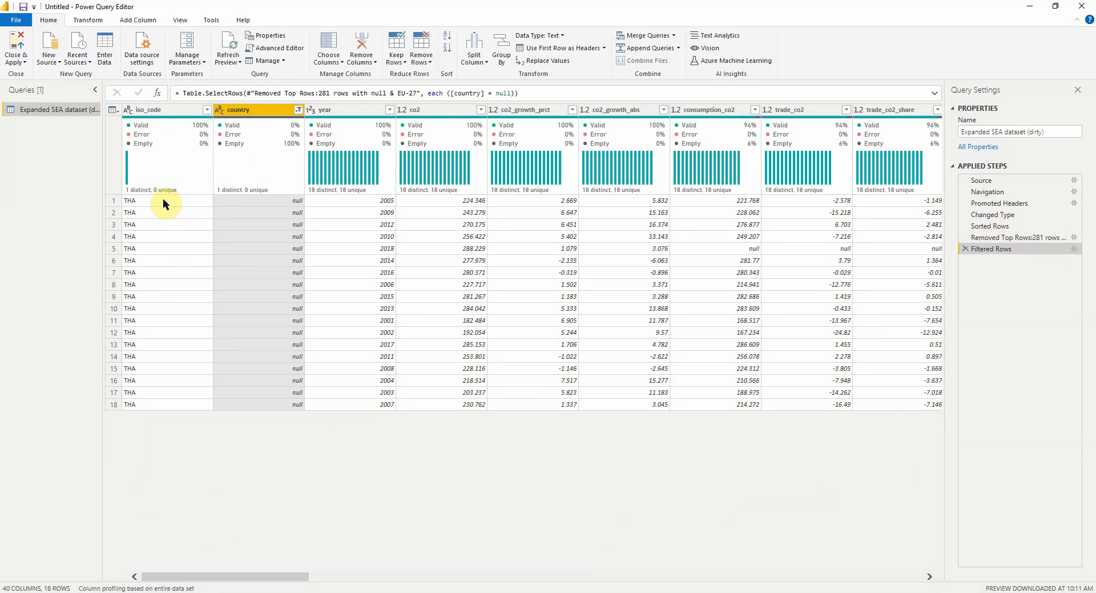
click(964, 248)
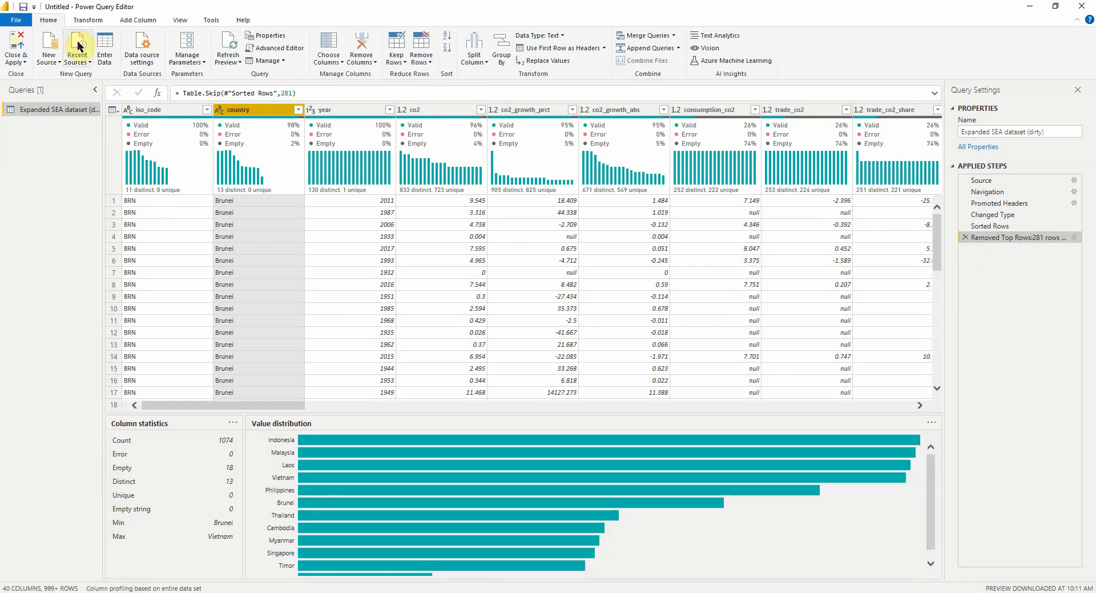
Step: Replace null values in the country column with Thailand
click(82, 22)
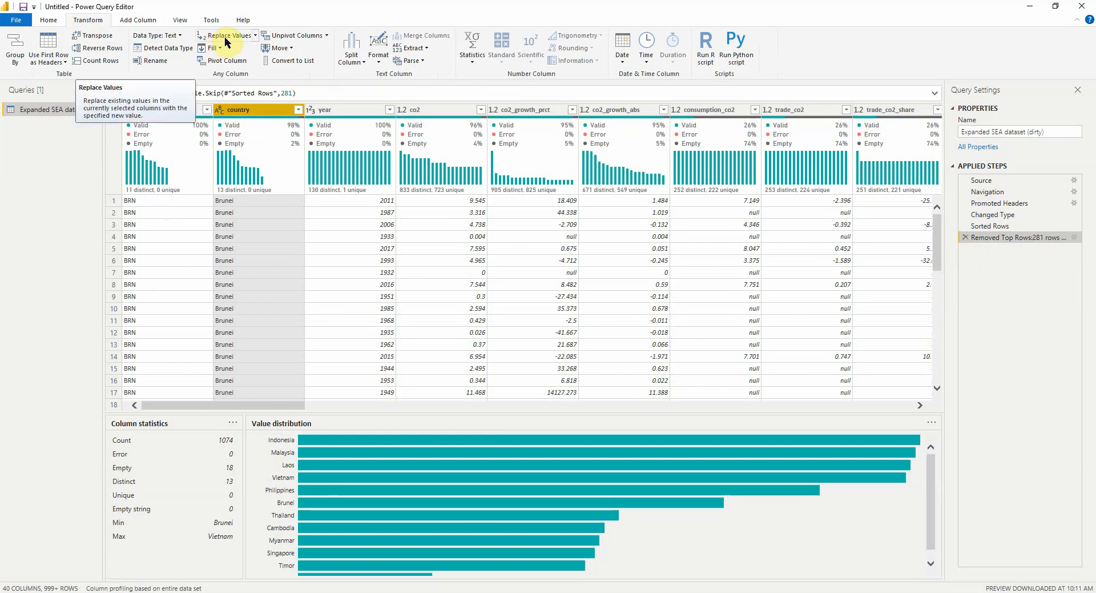
click(224, 37)
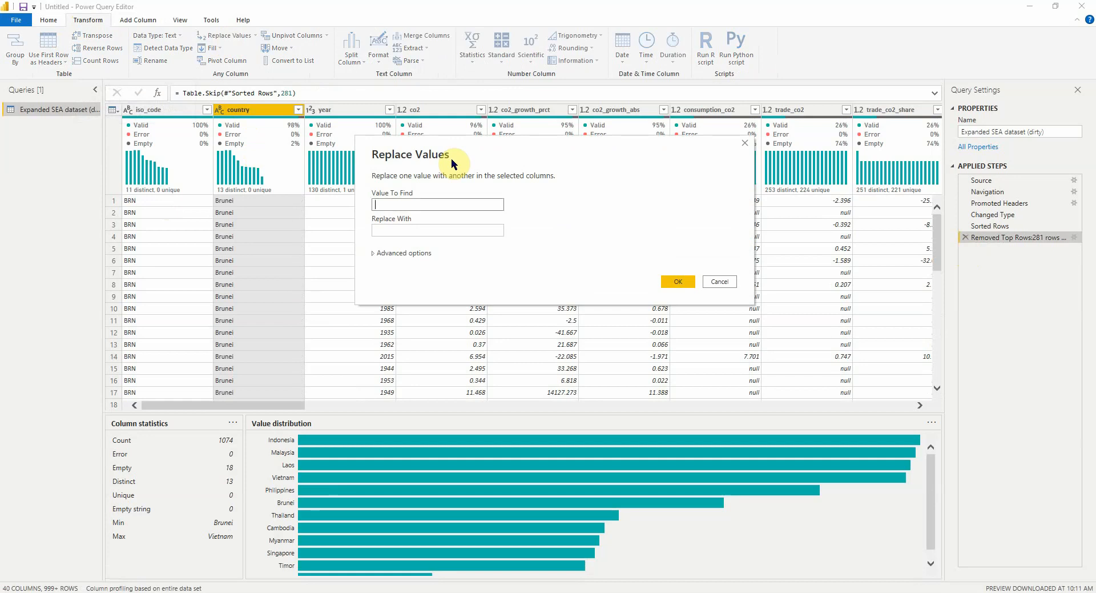
text(null)
key(Tab)
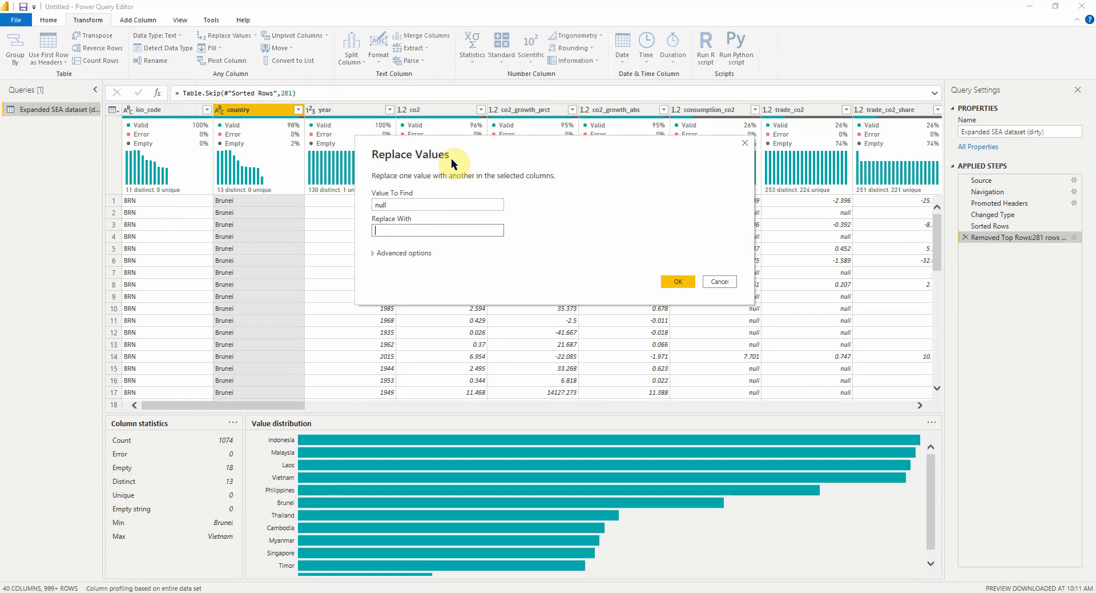
text(Thailand)
click(671, 278)
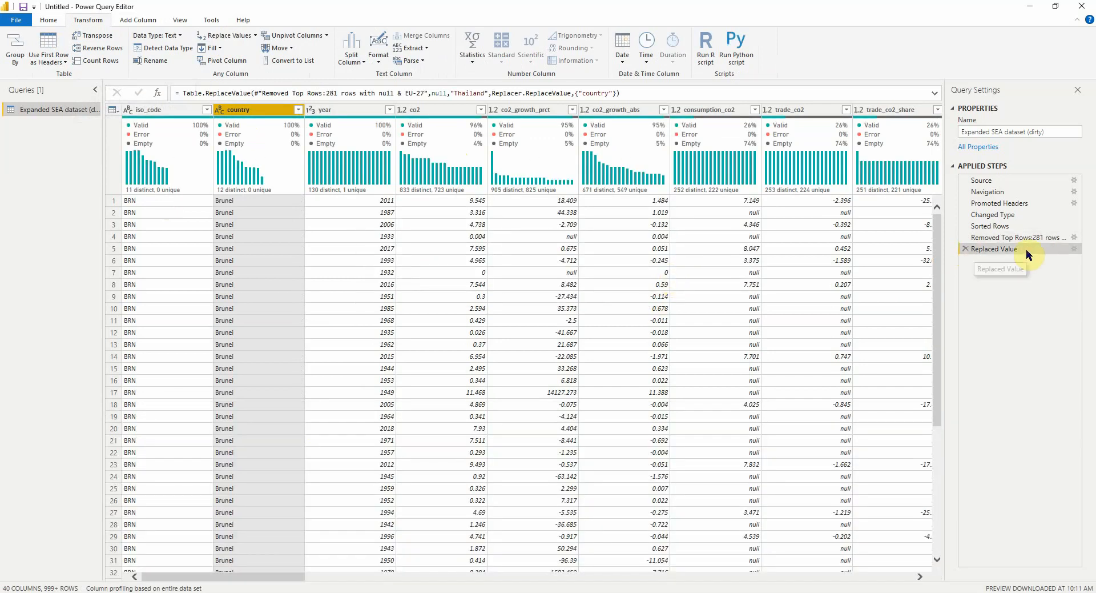
Step: Rename the Replaced Value step as "Replaced Value:country:null>Thailand"
right_click(997, 250)
click(1034, 267)
click(1031, 249)
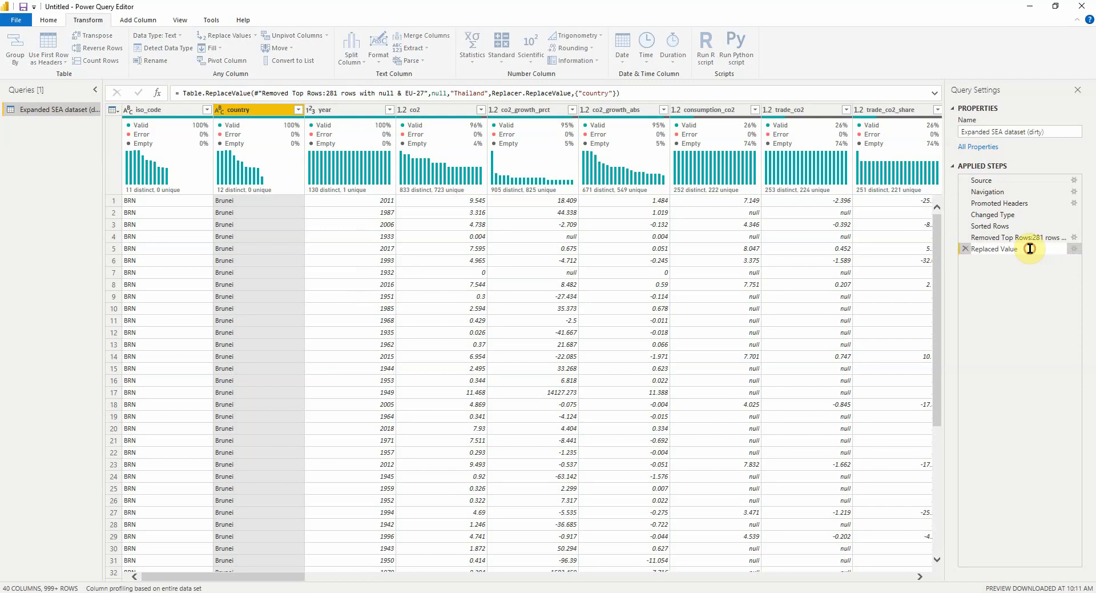
text(:country:null>Thailand)
key(Return)
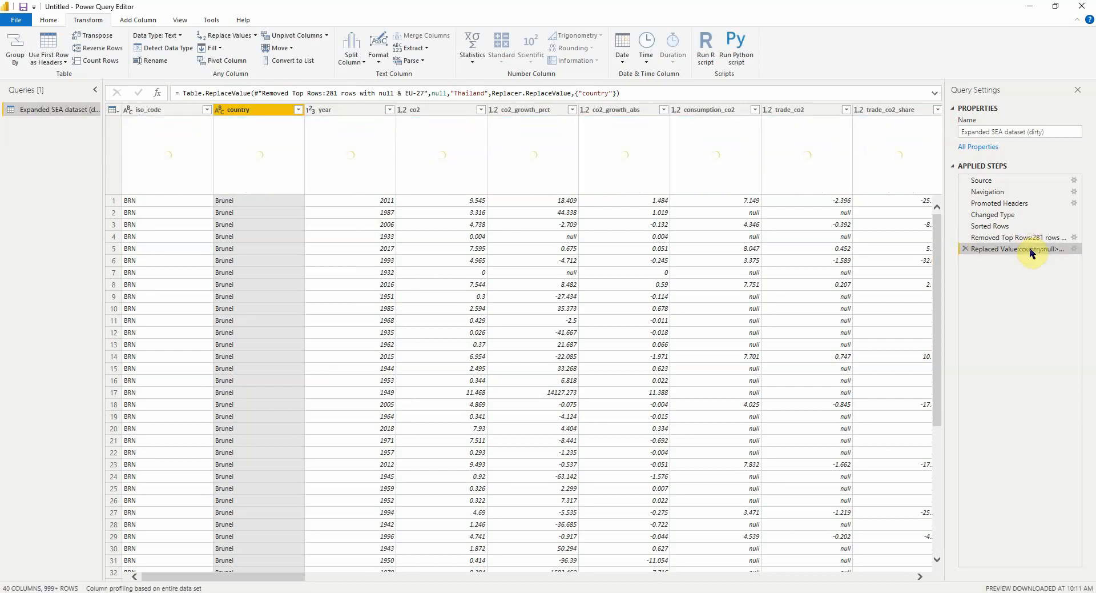
Step: Compare the distinct values and distributions of the iso_code and country columns
click(251, 113)
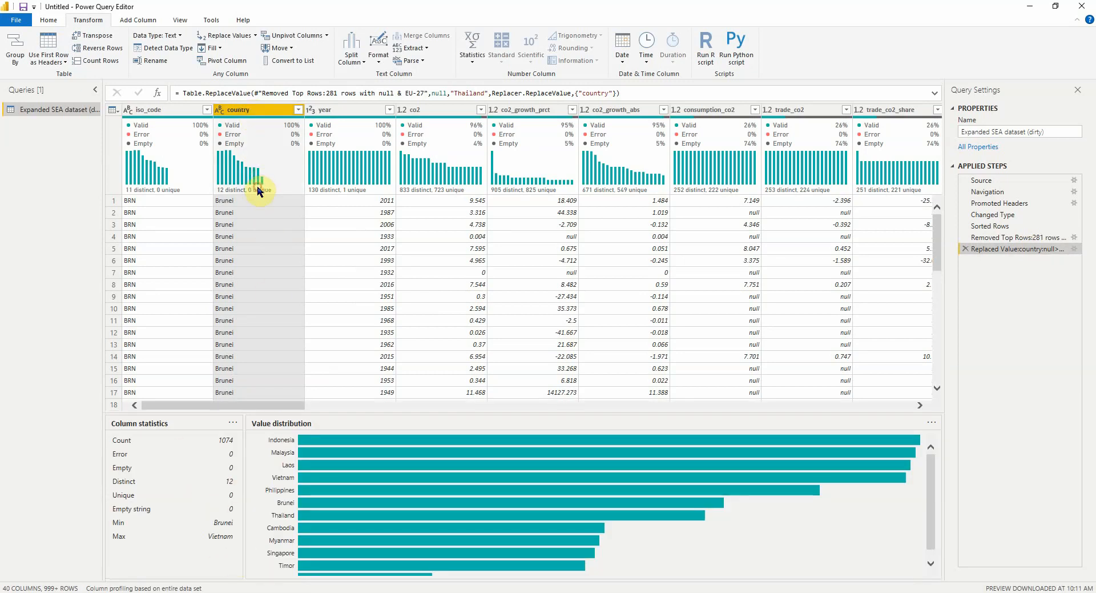
click(183, 166)
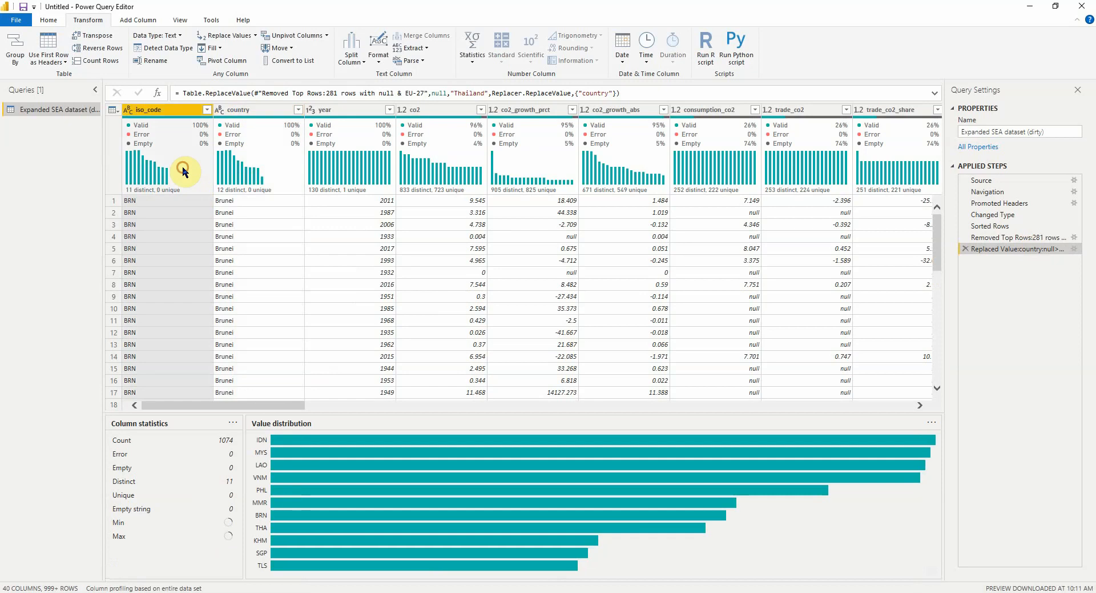
mouse_move(183, 167)
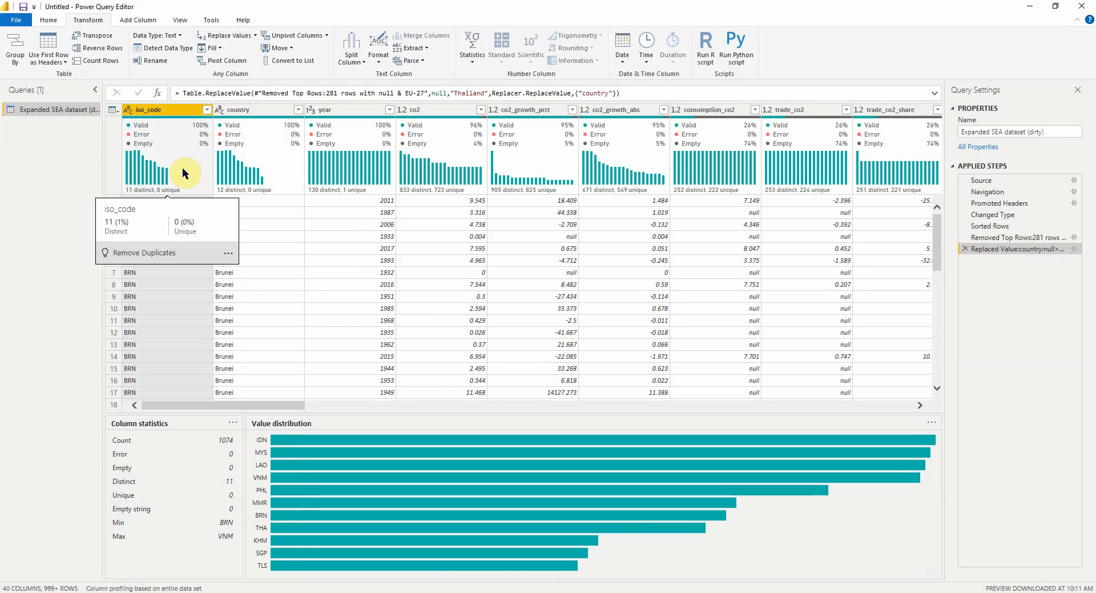
mouse_move(241, 171)
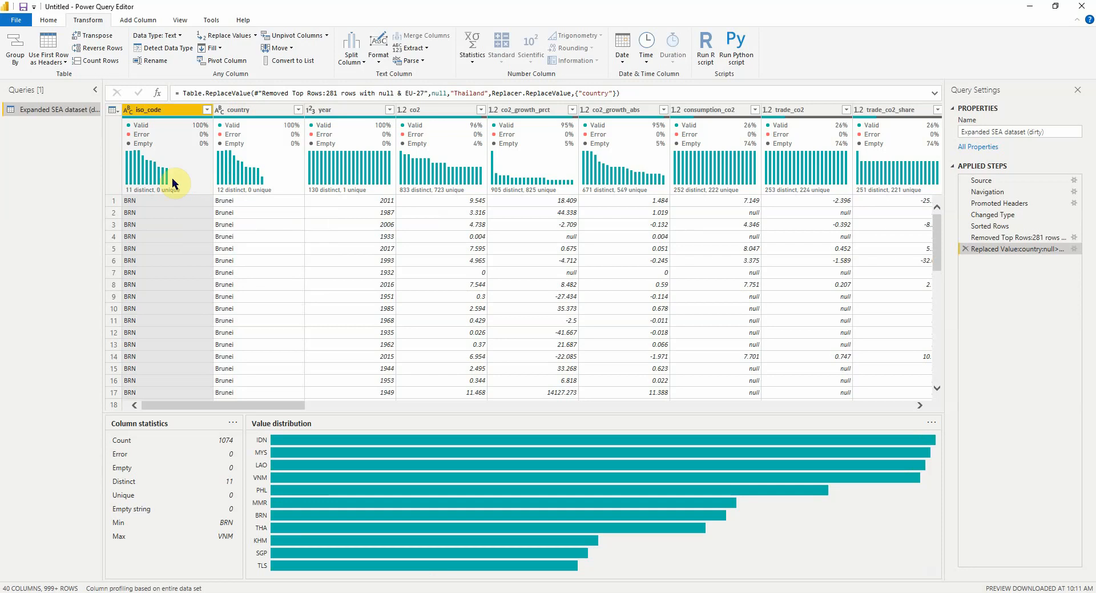
mouse_move(159, 182)
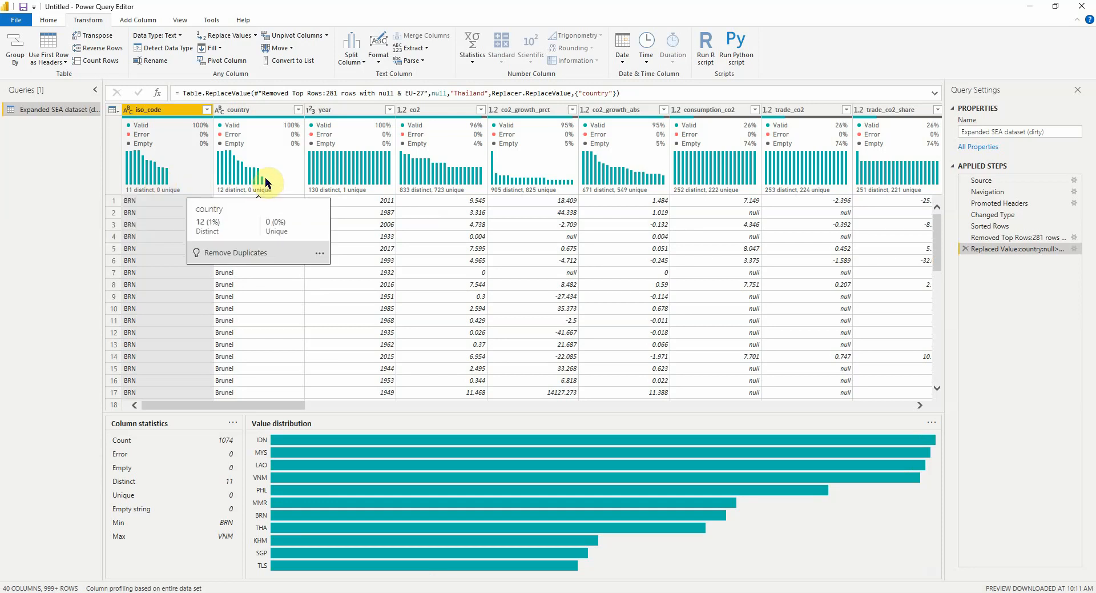
click(260, 109)
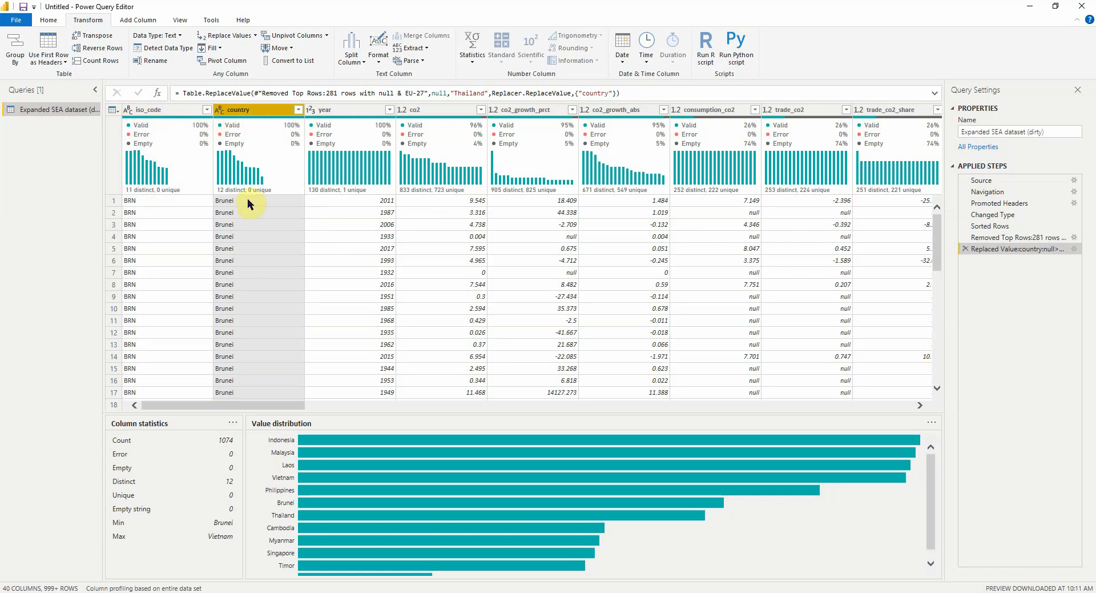
click(164, 155)
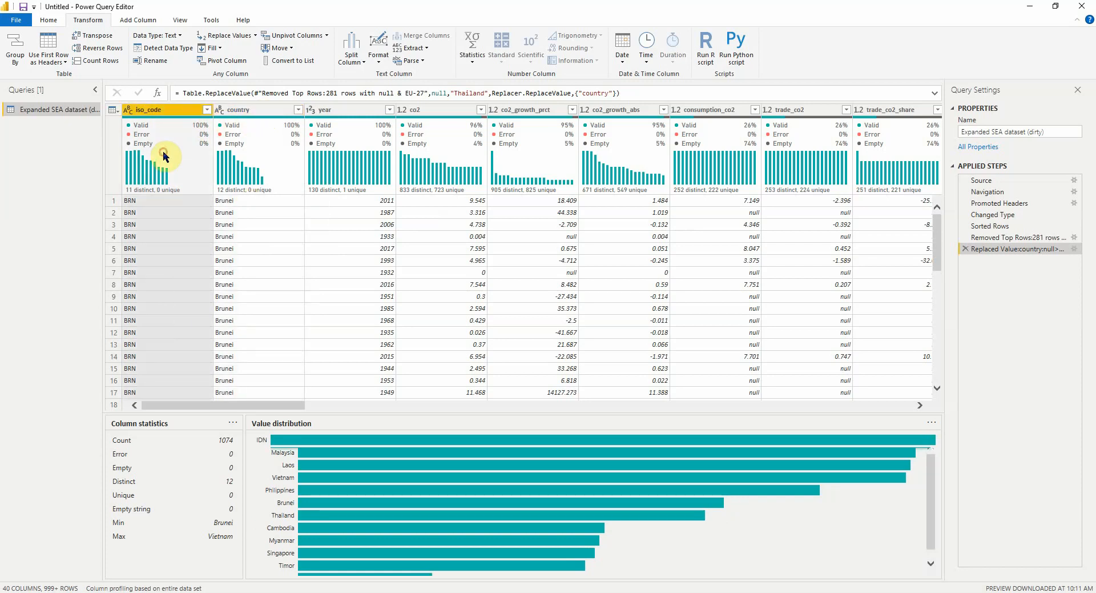
Step: Remove duplicates from the country column to compare country names with their iso codes, and delete the Removed Duplicates step
click(239, 112)
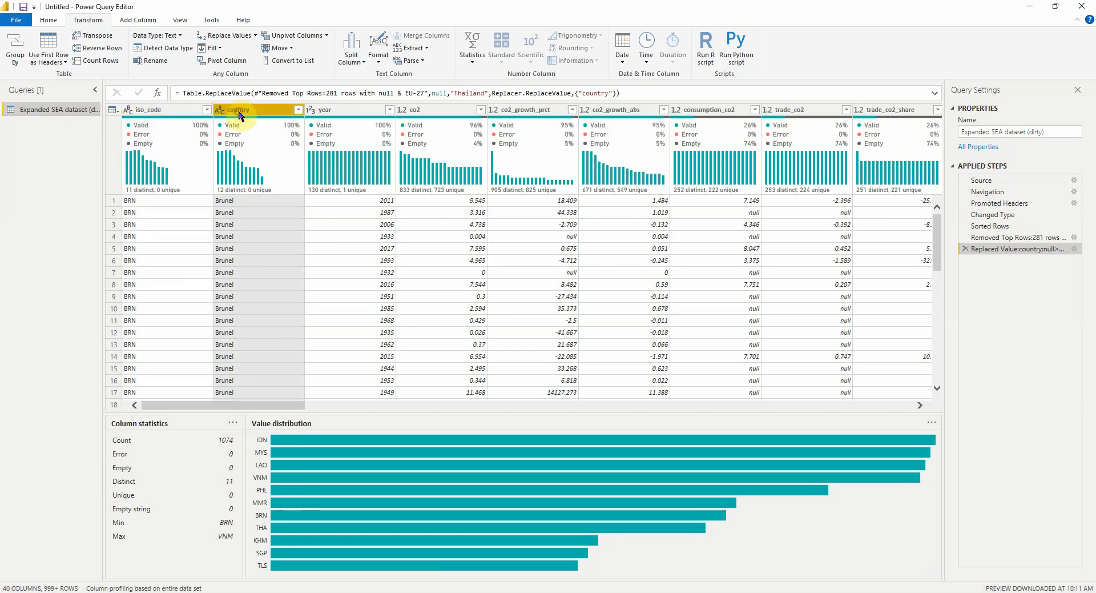
right_click(238, 114)
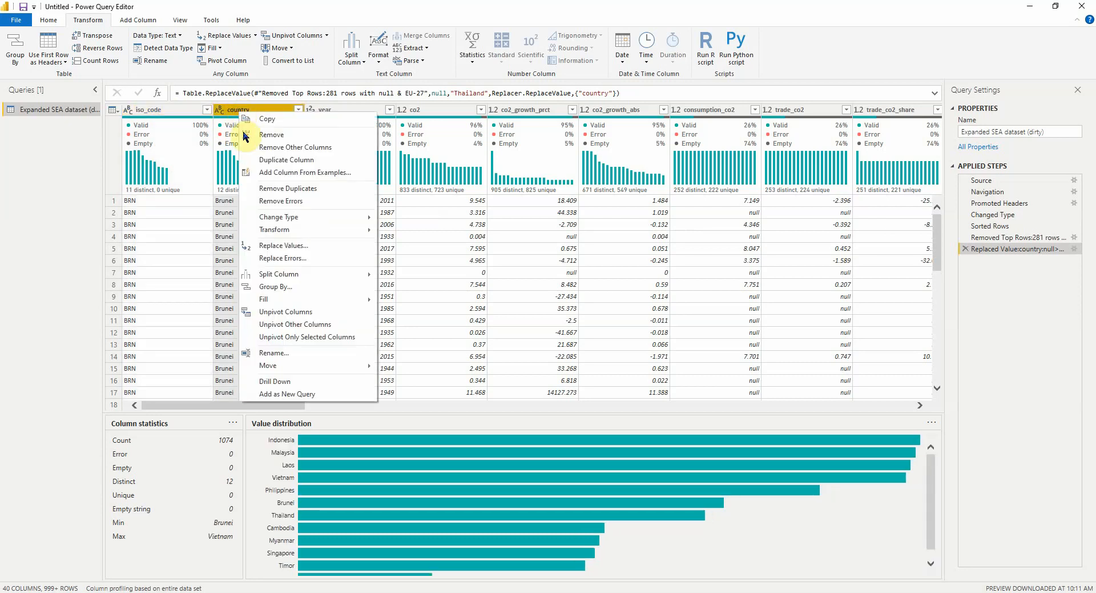
click(294, 189)
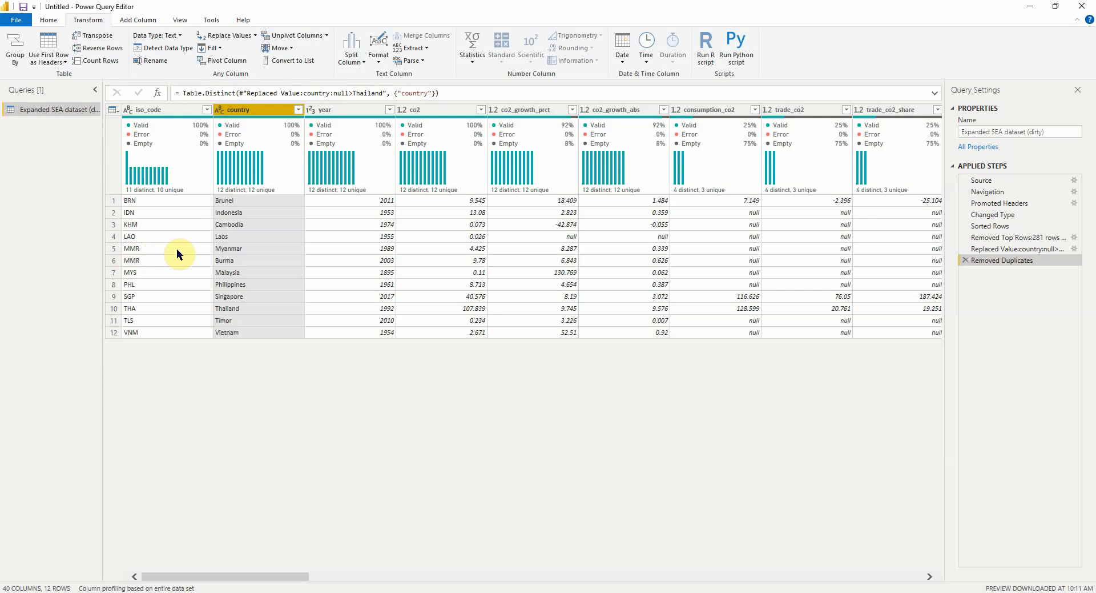
click(234, 249)
click(235, 261)
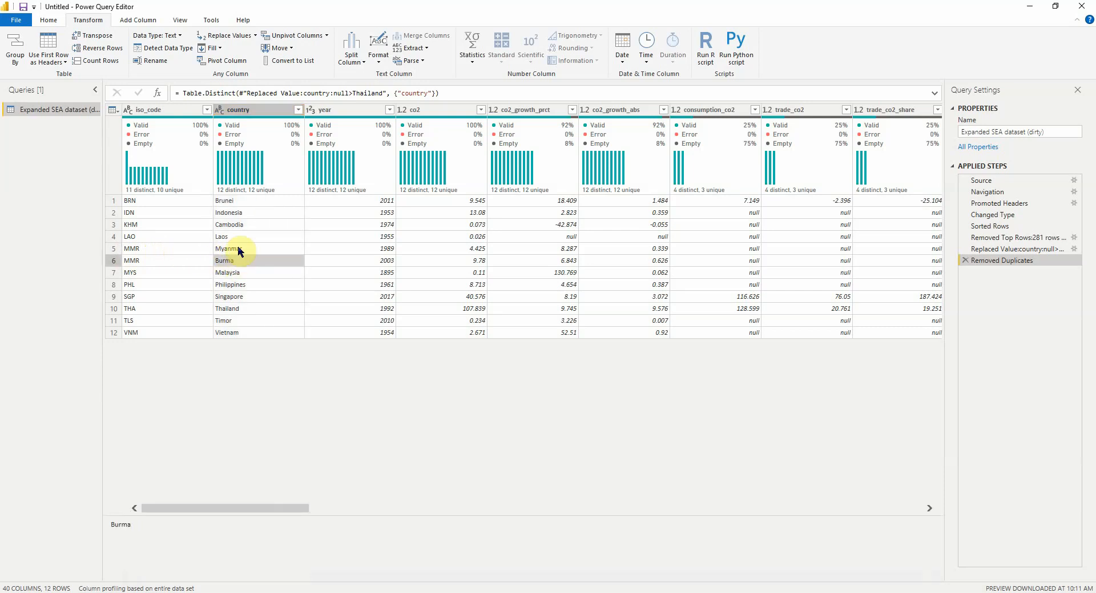
click(238, 249)
click(238, 261)
click(965, 260)
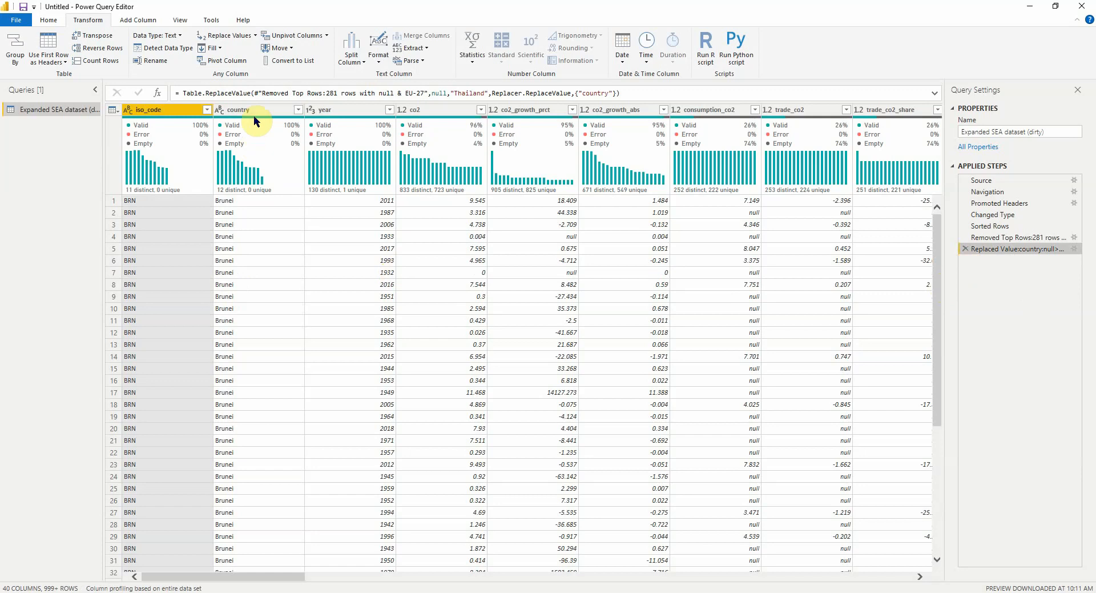
Step: Replace Burma with Myanmar in the country column
click(254, 112)
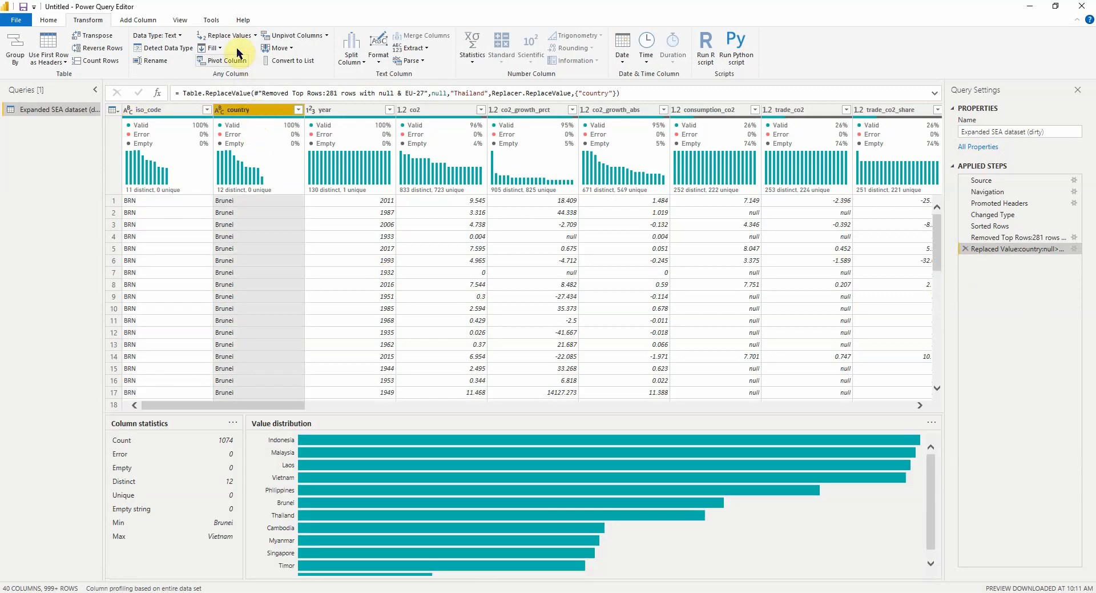
click(224, 36)
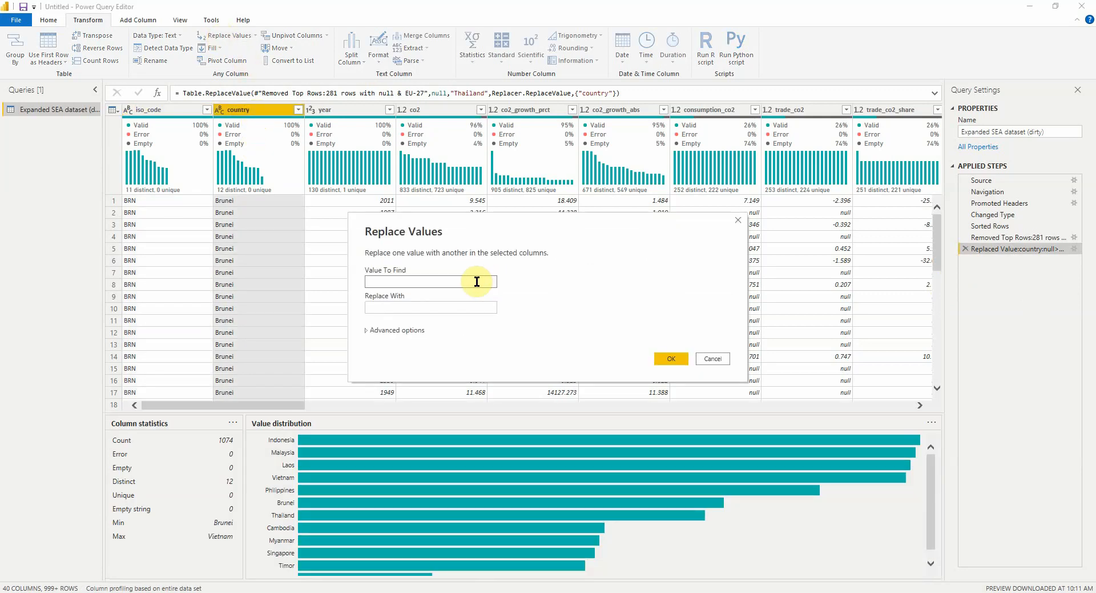
text(Burma)
click(472, 307)
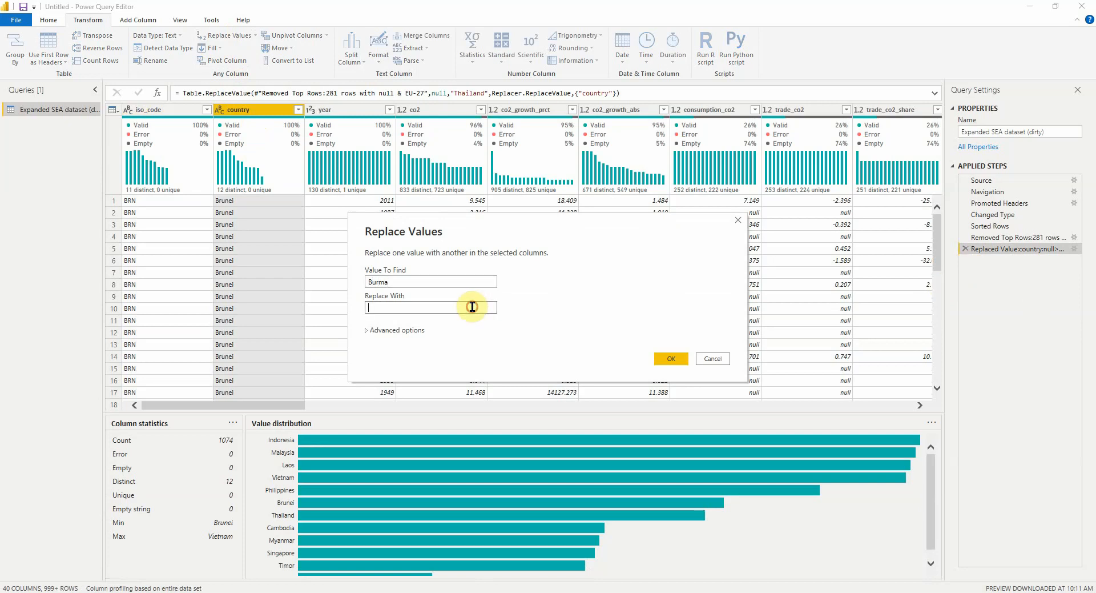
text(Myanmar)
click(658, 358)
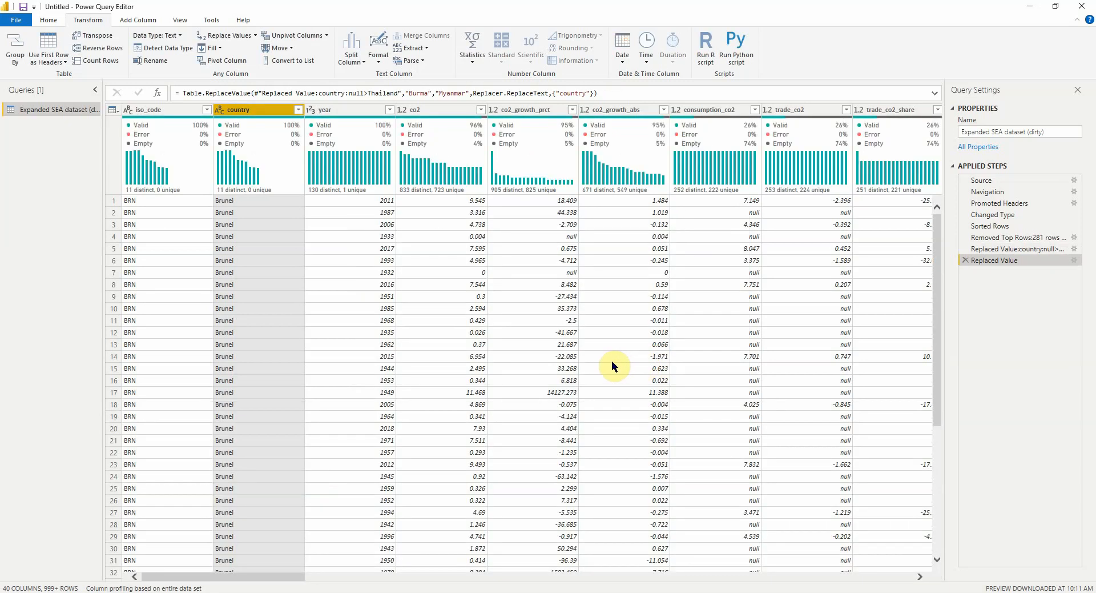
Step: Rename the latest Replaced Value step as "Replaced Value:country:burma to myanmar"
right_click(999, 261)
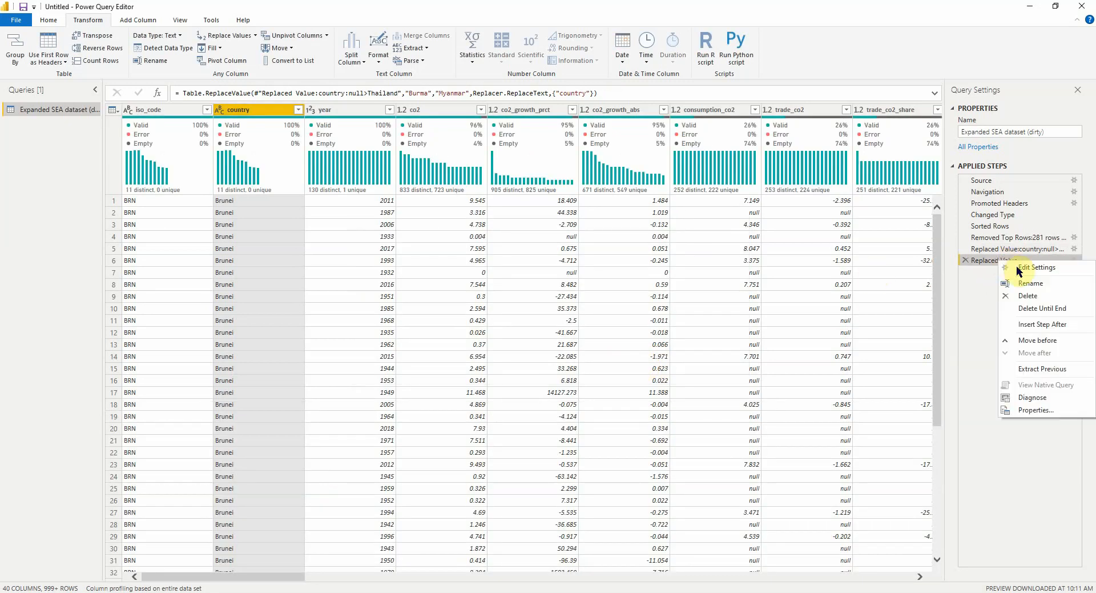
click(1025, 284)
click(1023, 258)
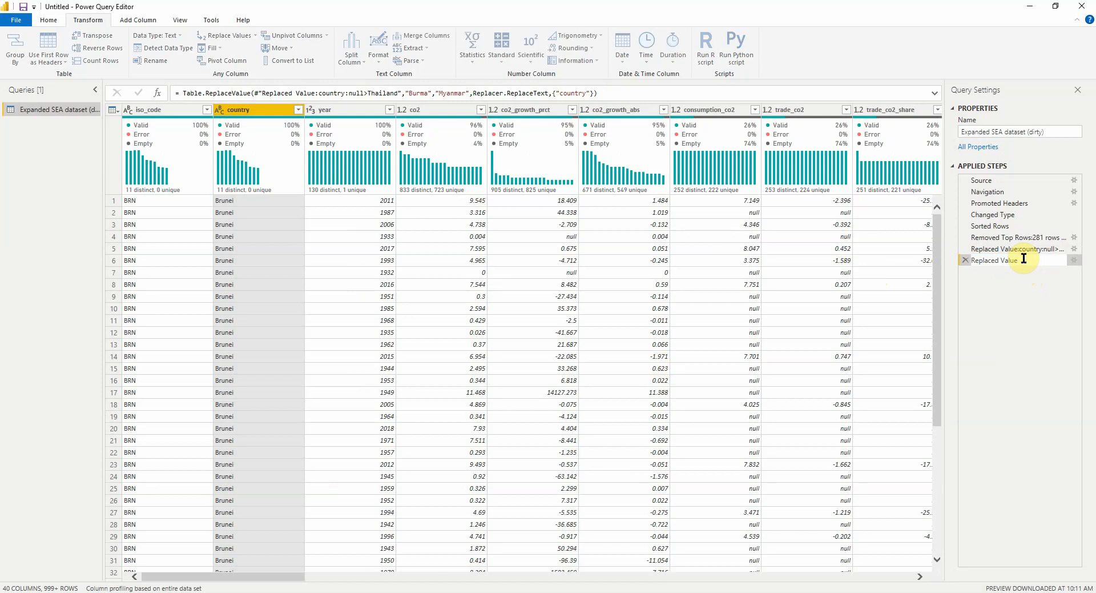
text(:country:burma to myanmar)
key(Return)
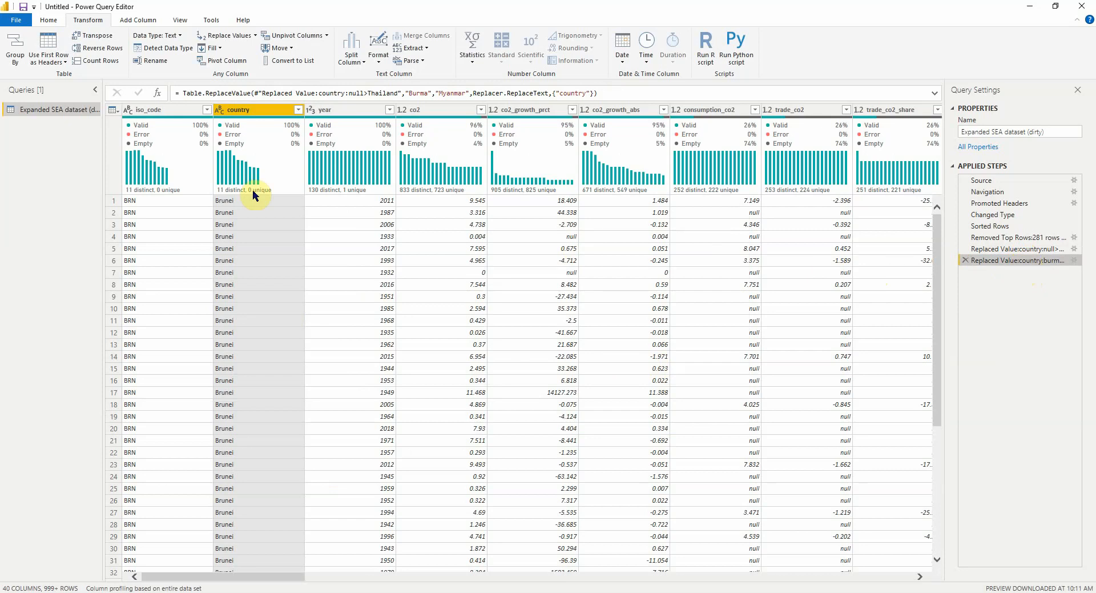
Step: Check the country column's quality and statistics after the Burma replacement
mouse_move(260, 145)
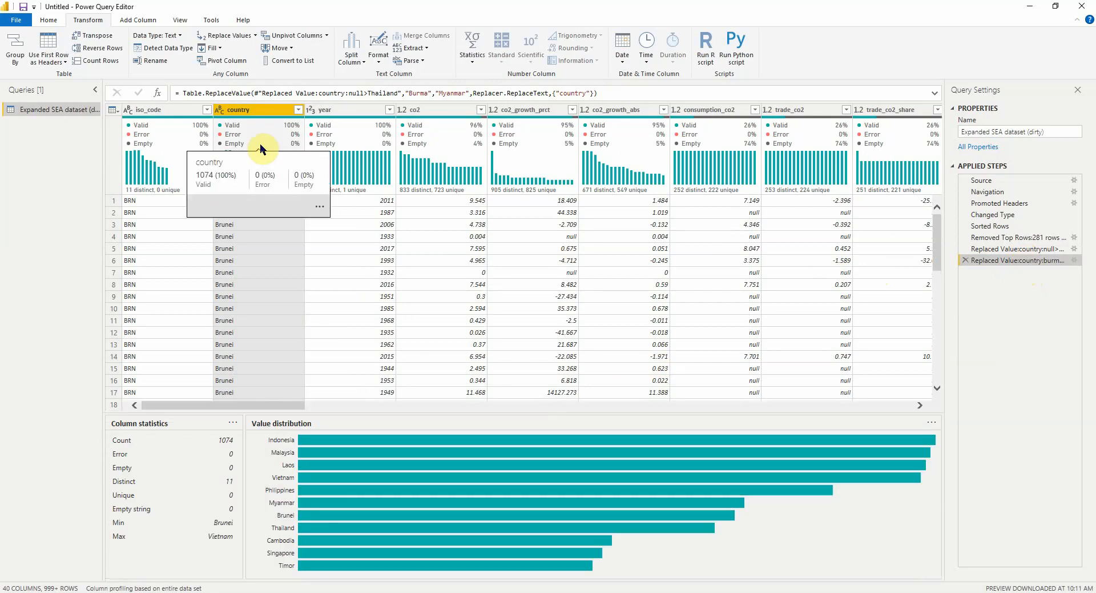
click(253, 246)
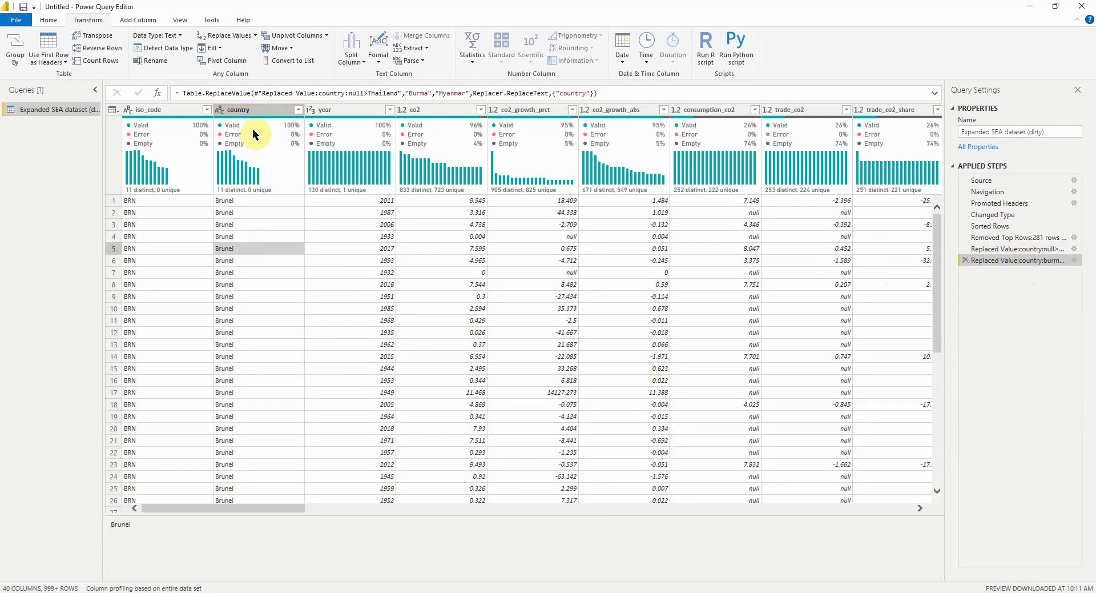
click(252, 112)
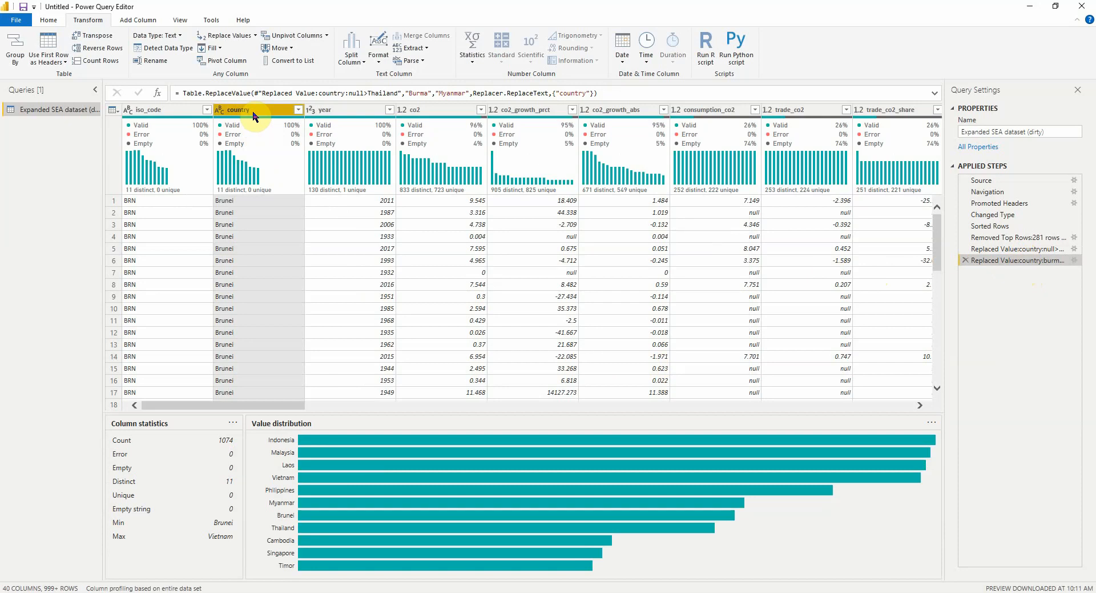
Step: Compare the column statistics and value distributions of the iso_code, country and year columns
click(167, 112)
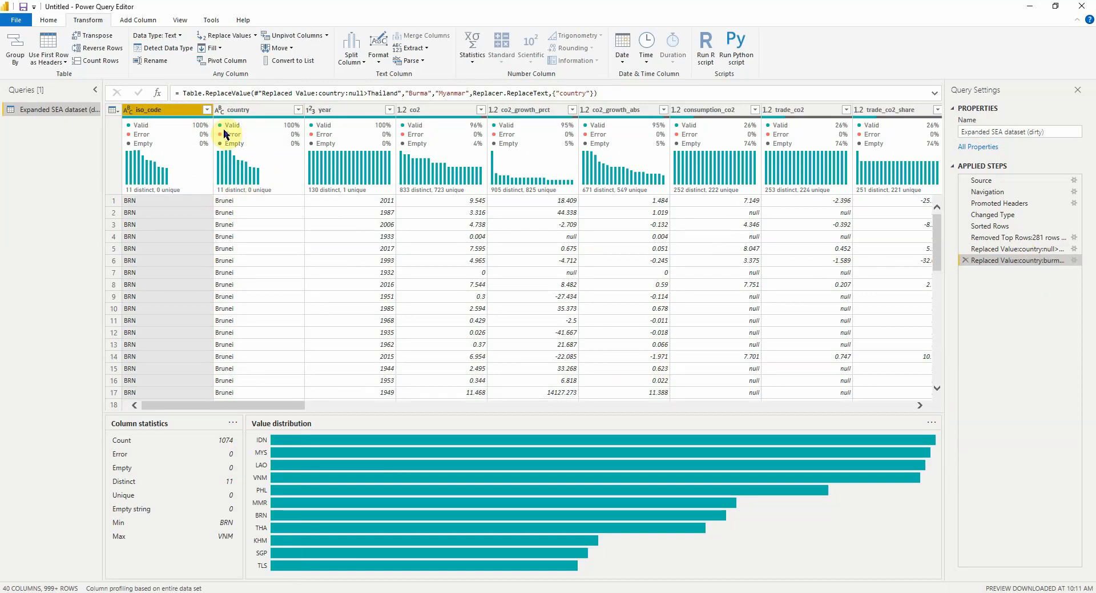
click(257, 111)
click(332, 218)
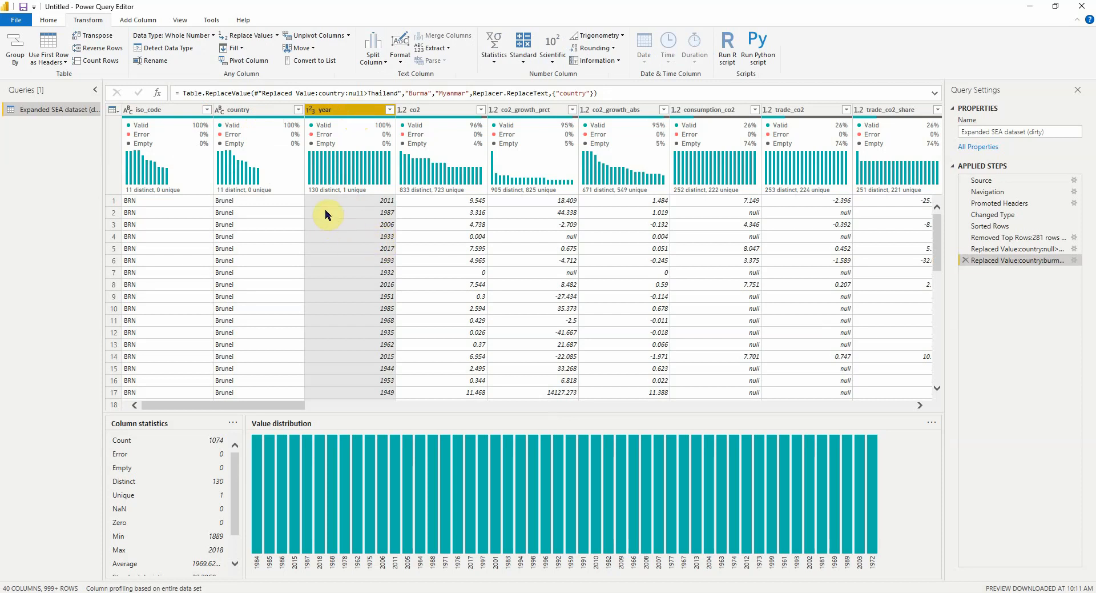
mouse_move(351, 189)
click(159, 107)
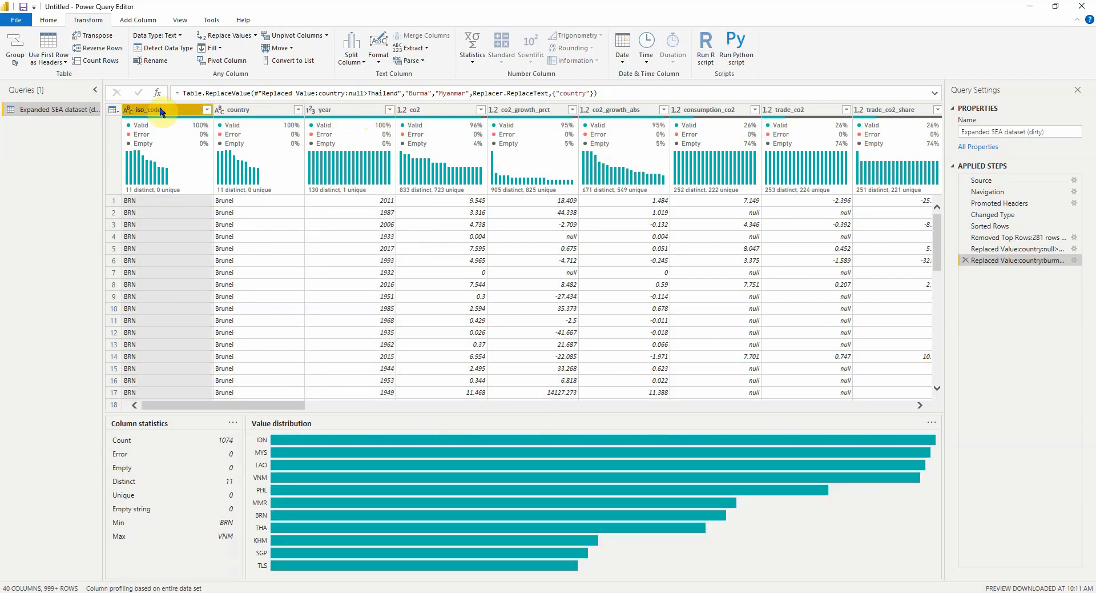
ctrl+click(254, 110)
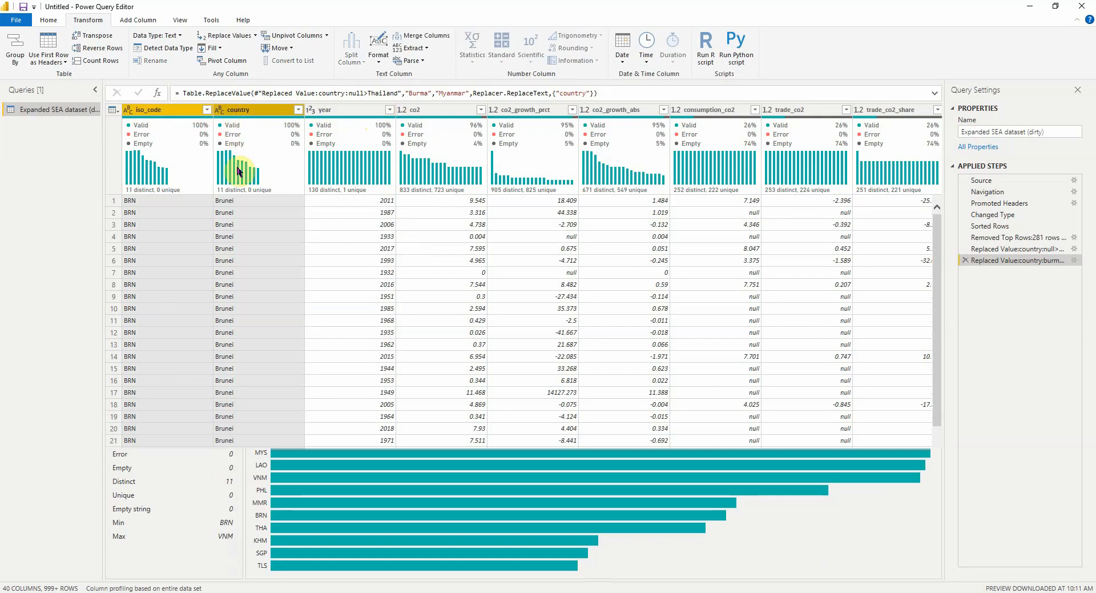
ctrl+click(313, 137)
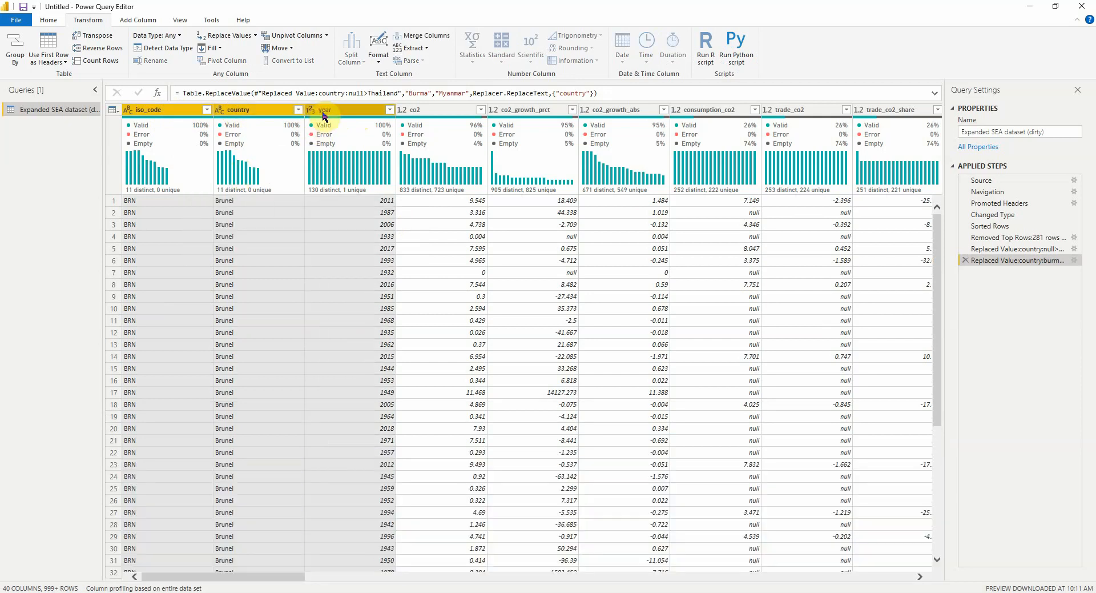
mouse_move(331, 164)
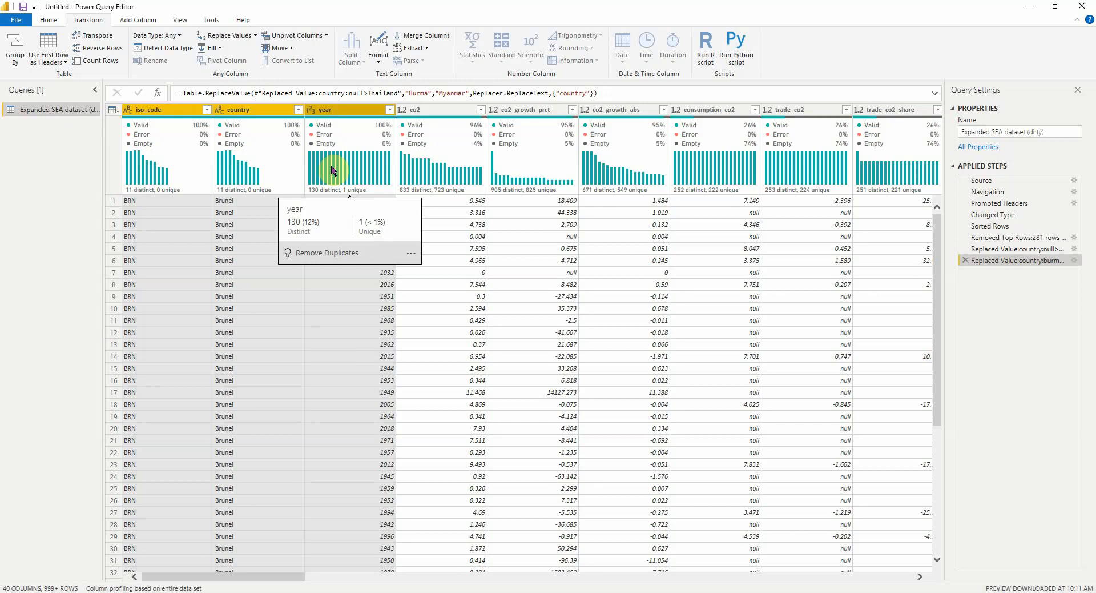
right_click(337, 114)
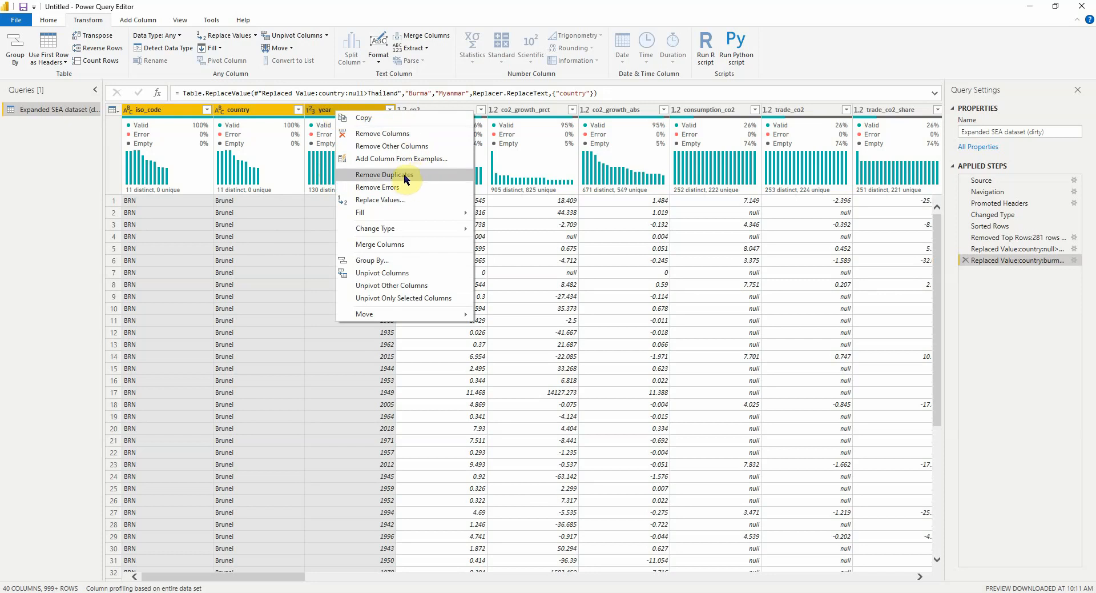
click(325, 113)
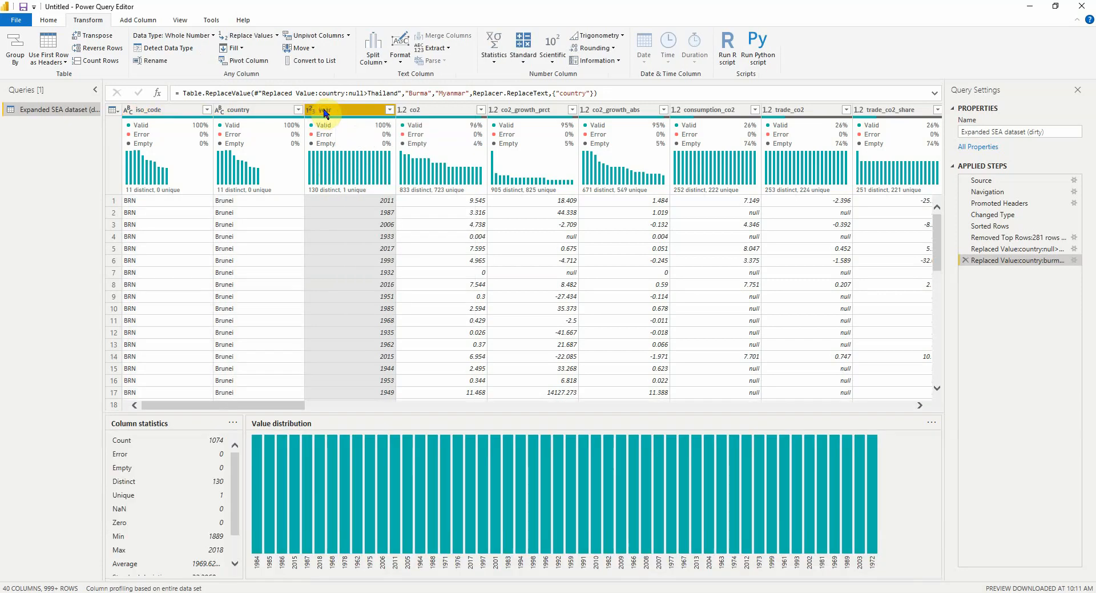
click(157, 112)
shift+click(232, 112)
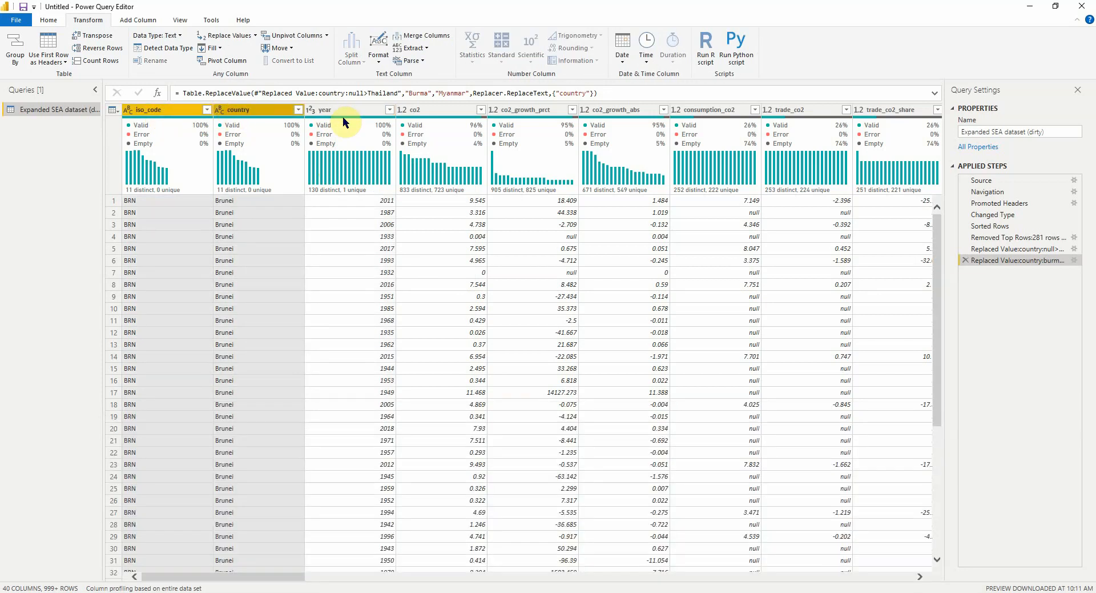
shift+click(342, 114)
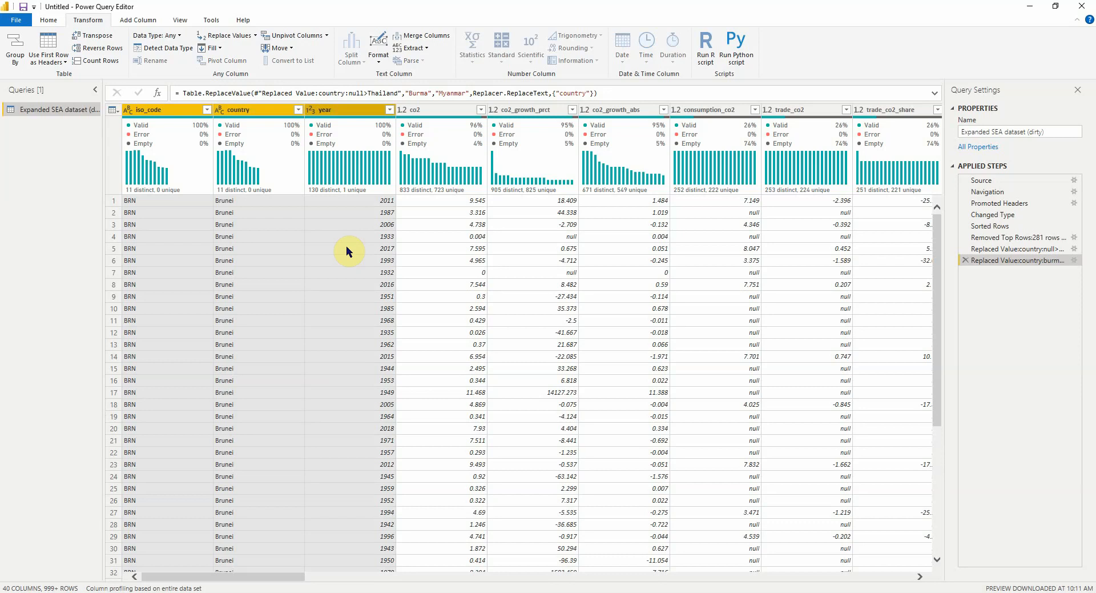
right_click(348, 213)
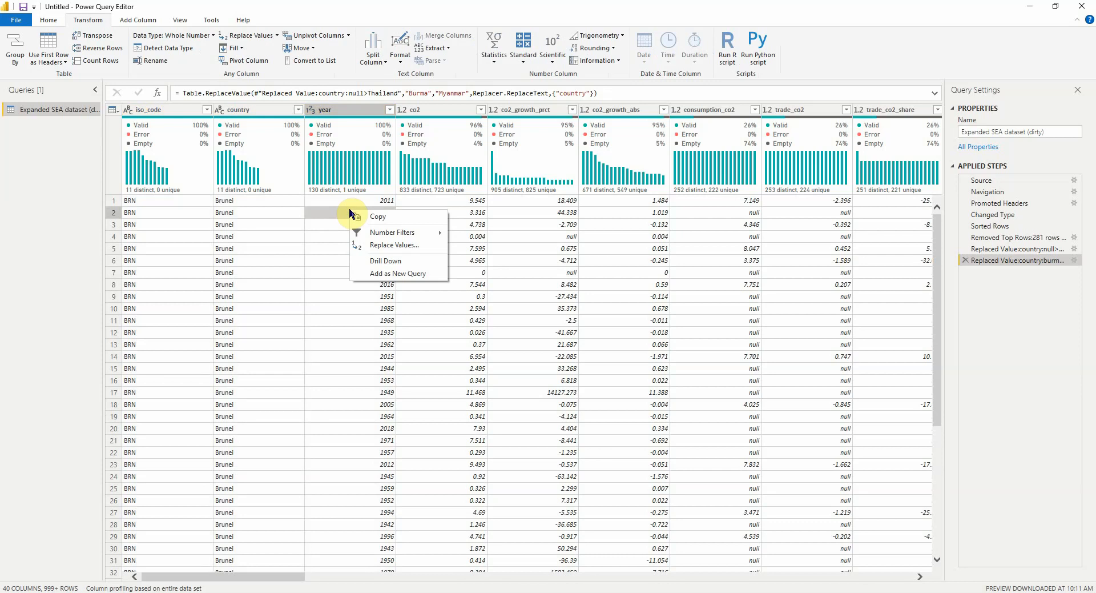
click(338, 112)
click(170, 109)
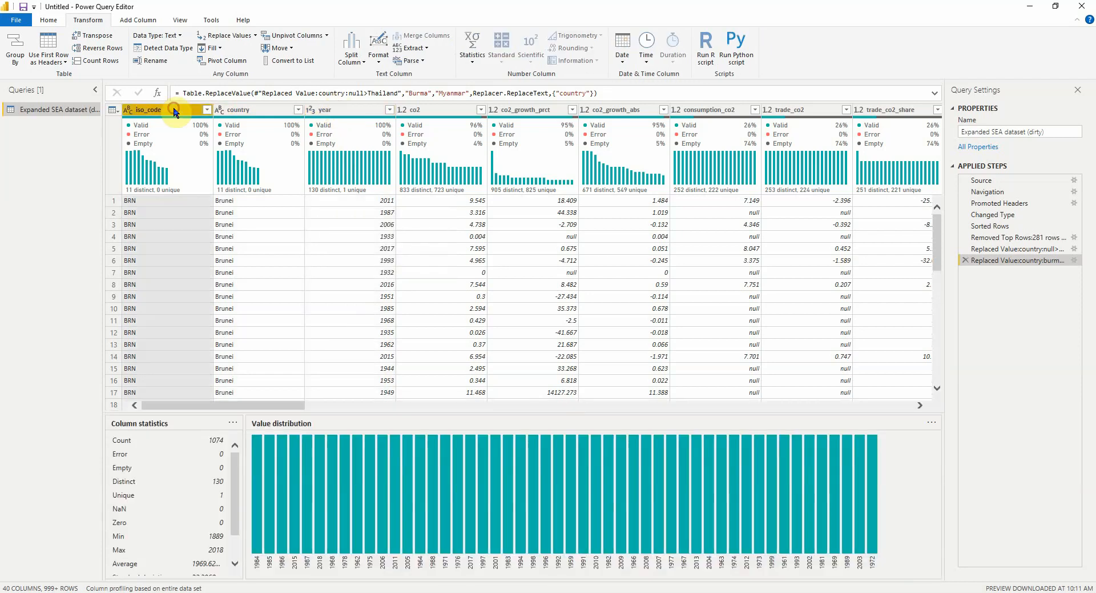
shift+click(244, 109)
ctrl+click(328, 113)
right_click(339, 112)
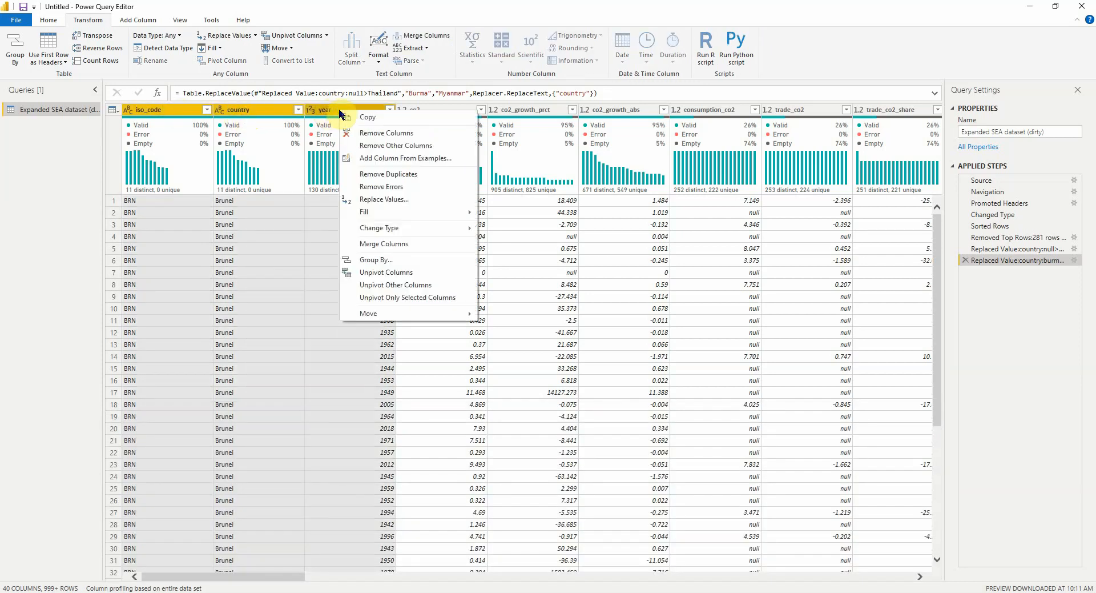
Step: Remove duplicate rows based on the combination of the iso_code, country and year columns
click(161, 113)
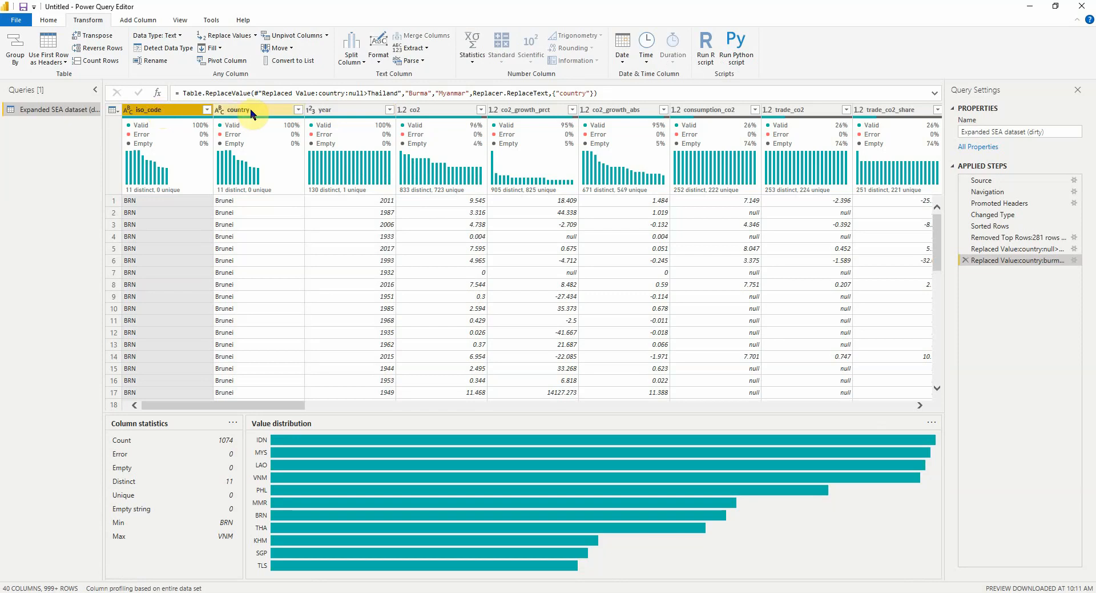
shift+click(351, 110)
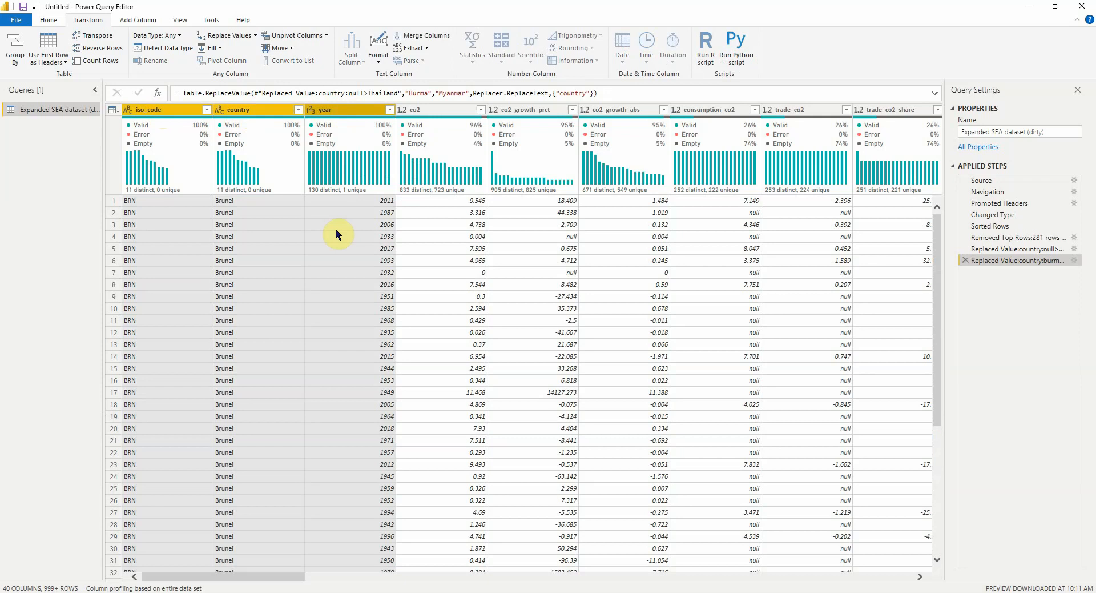
right_click(349, 112)
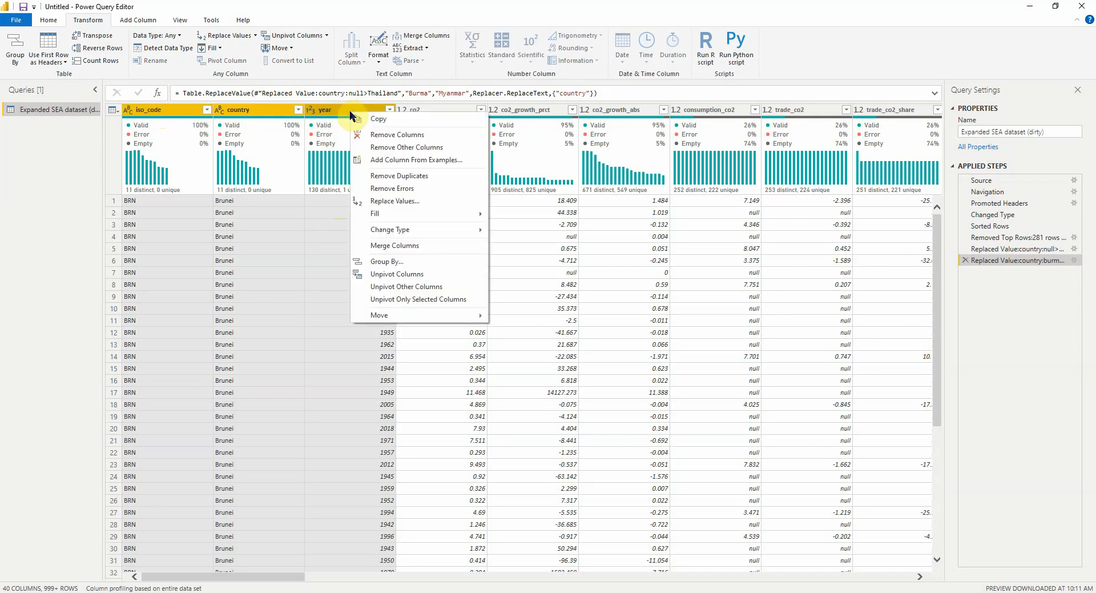
click(414, 175)
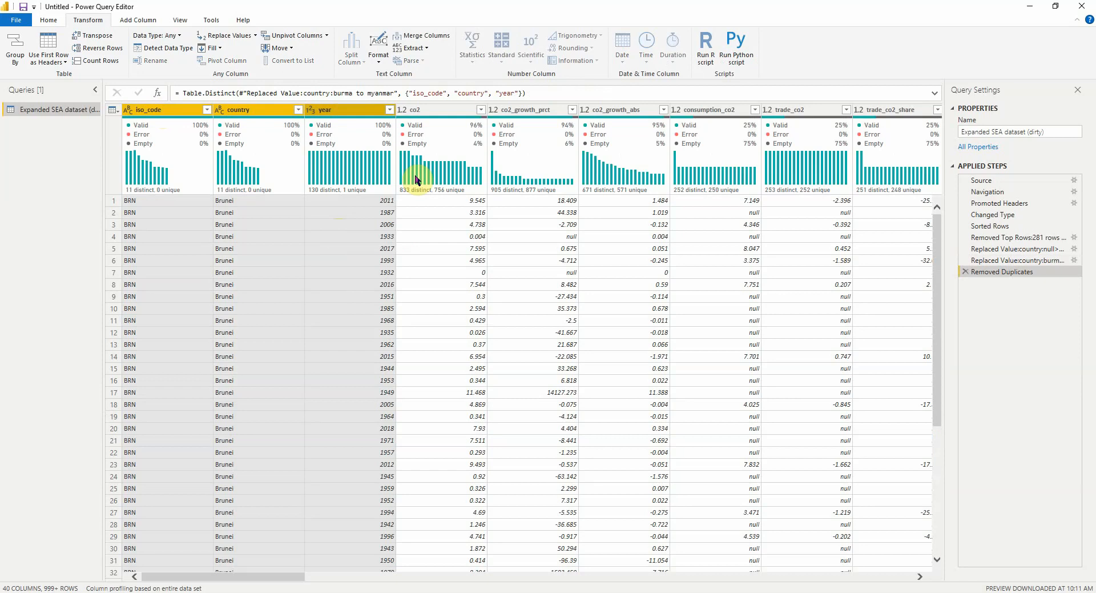
Step: Rename the Removed Duplicates step as "Removed Duplicates:year"
right_click(1036, 272)
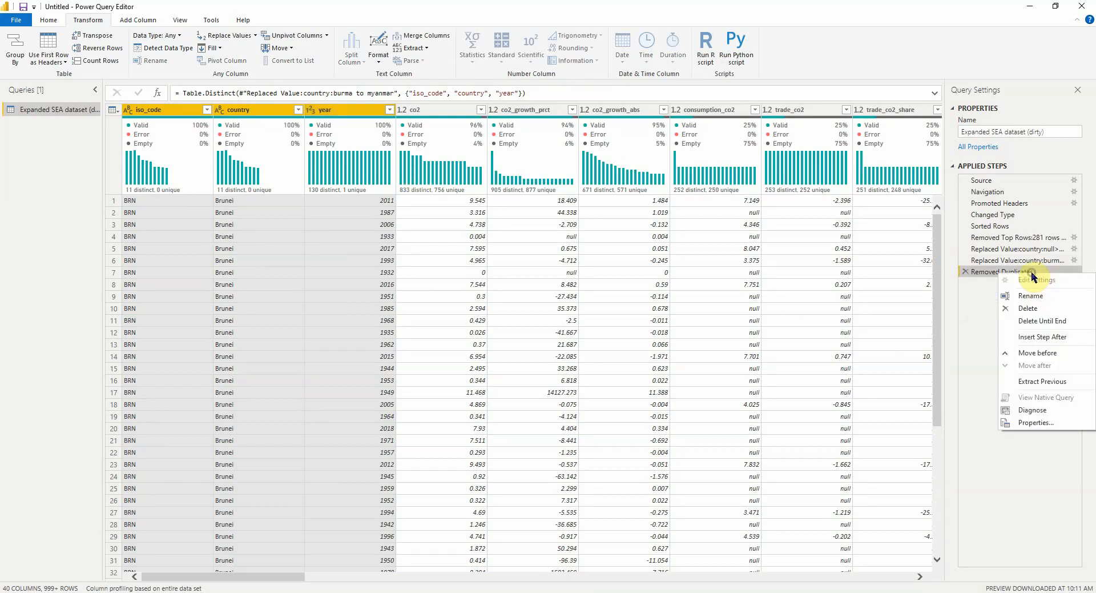
click(1043, 296)
click(1046, 273)
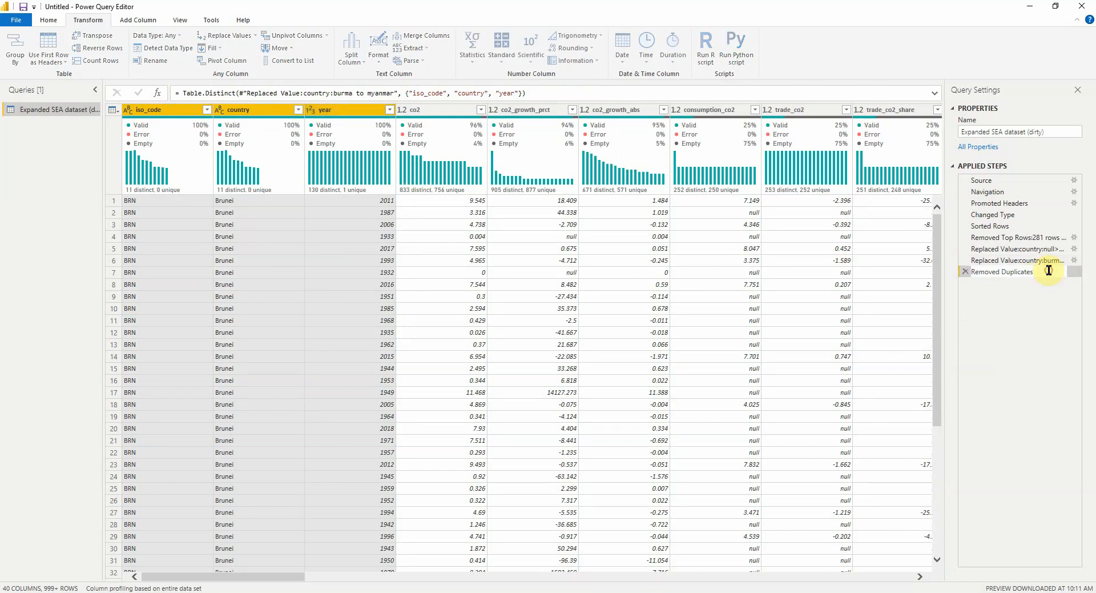
text(:year)
key(Return)
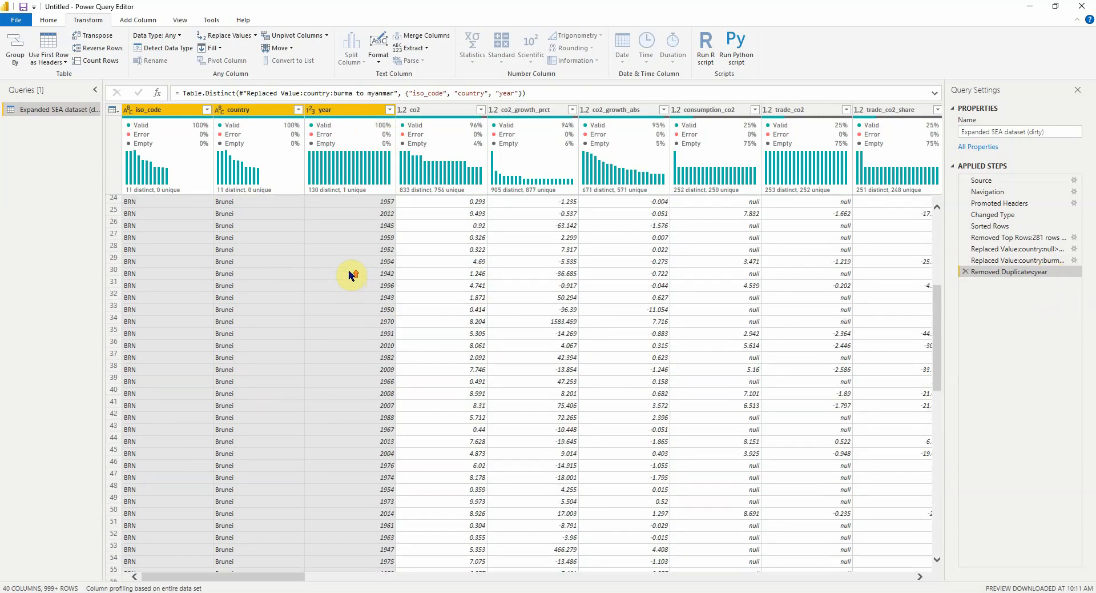
Step: Check the year column's statistics, and examine the co2 column's minimum, maximum, average and distinct values for anomalies
scroll(349, 271, up, 1)
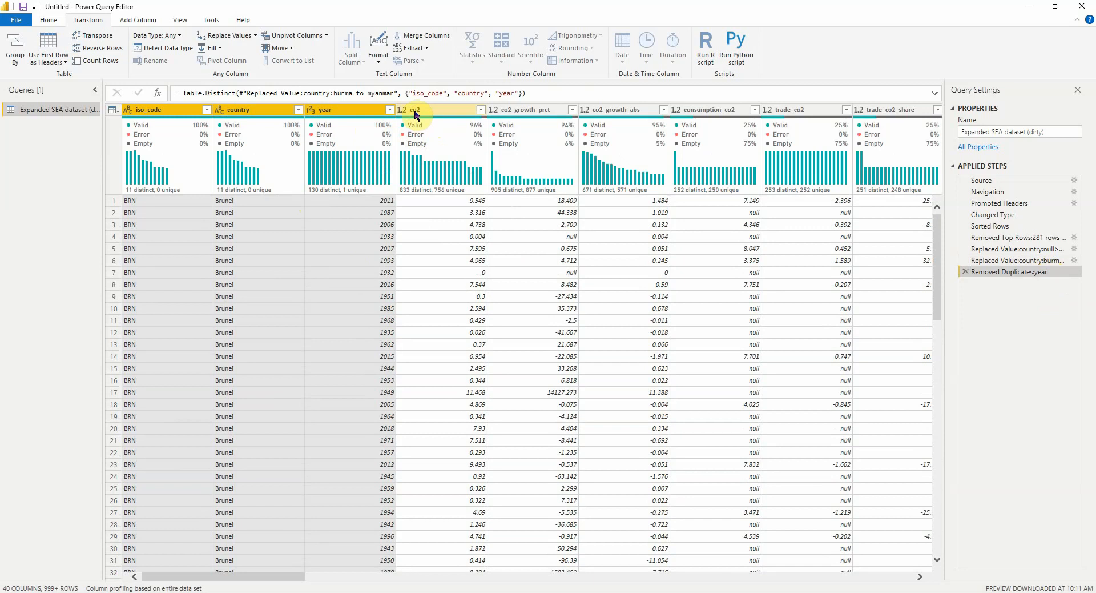
click(349, 112)
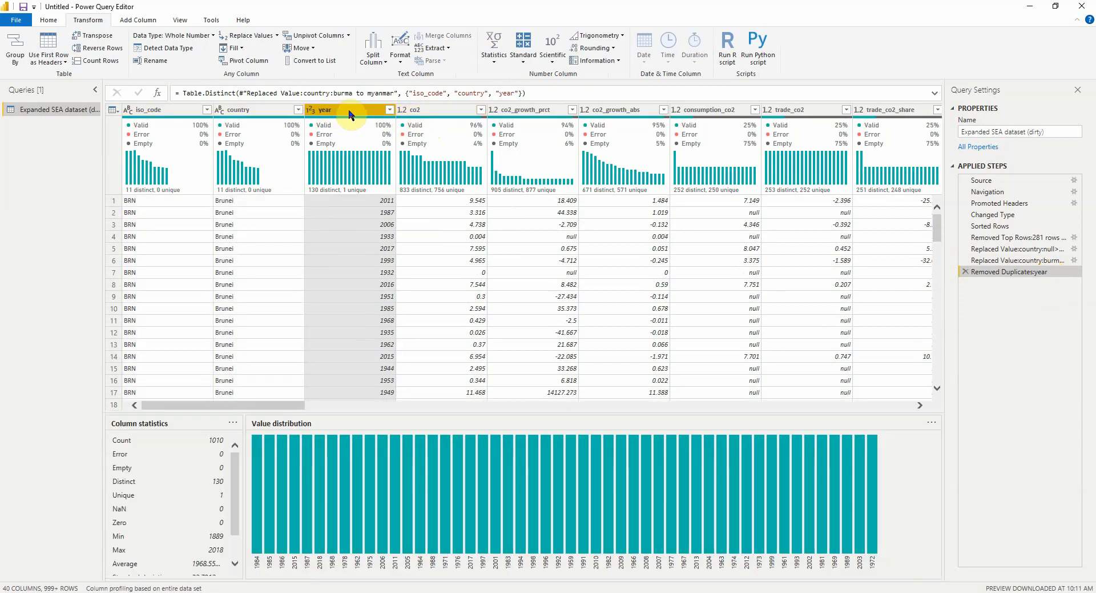
click(419, 110)
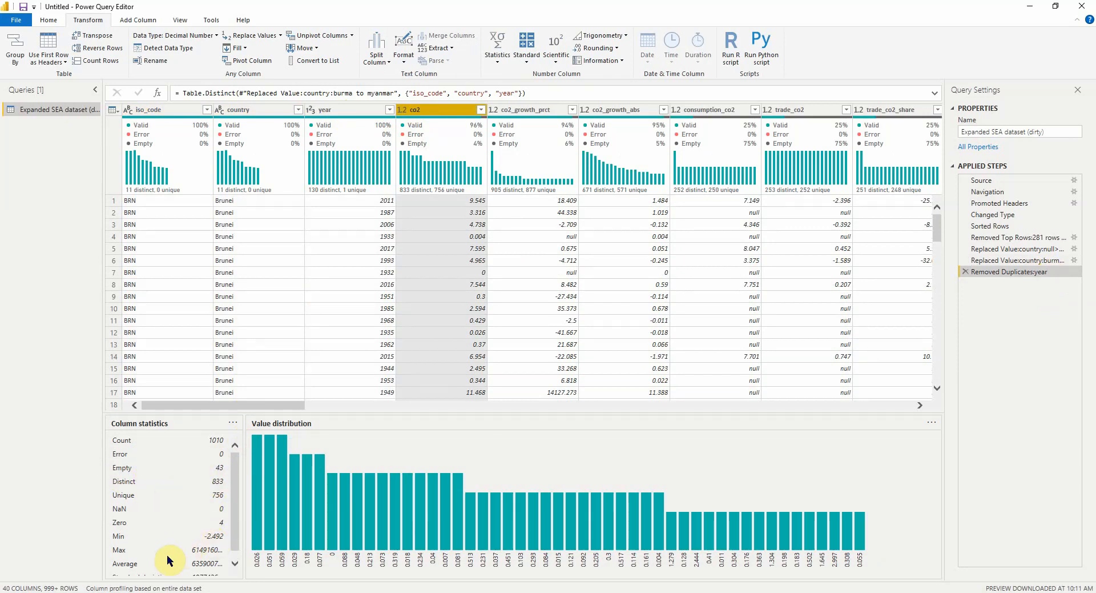
scroll(179, 558, down, 1)
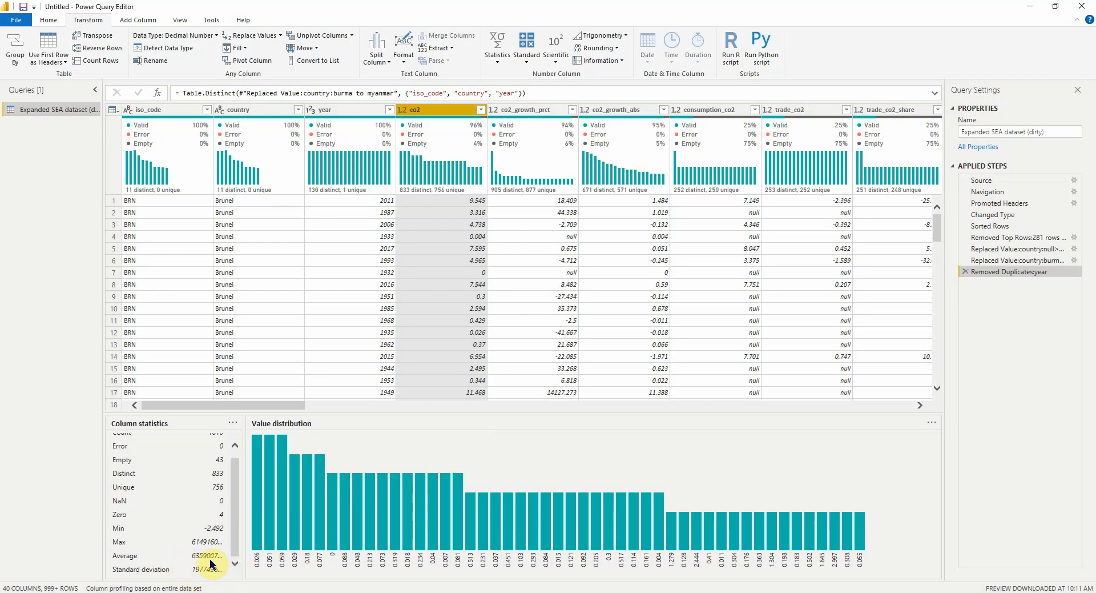
click(191, 546)
click(191, 545)
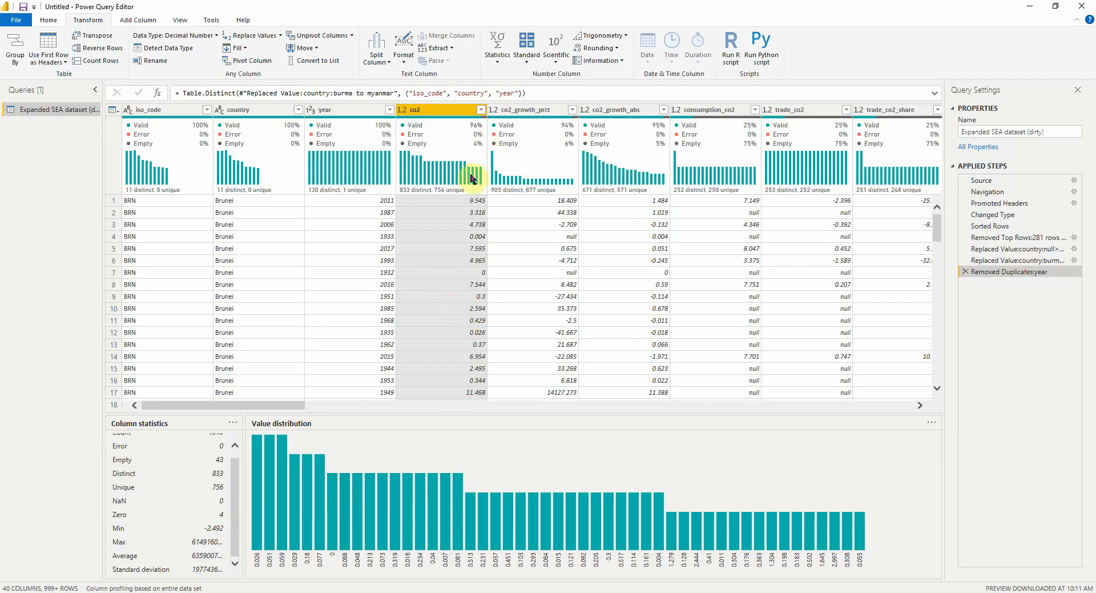
mouse_move(471, 178)
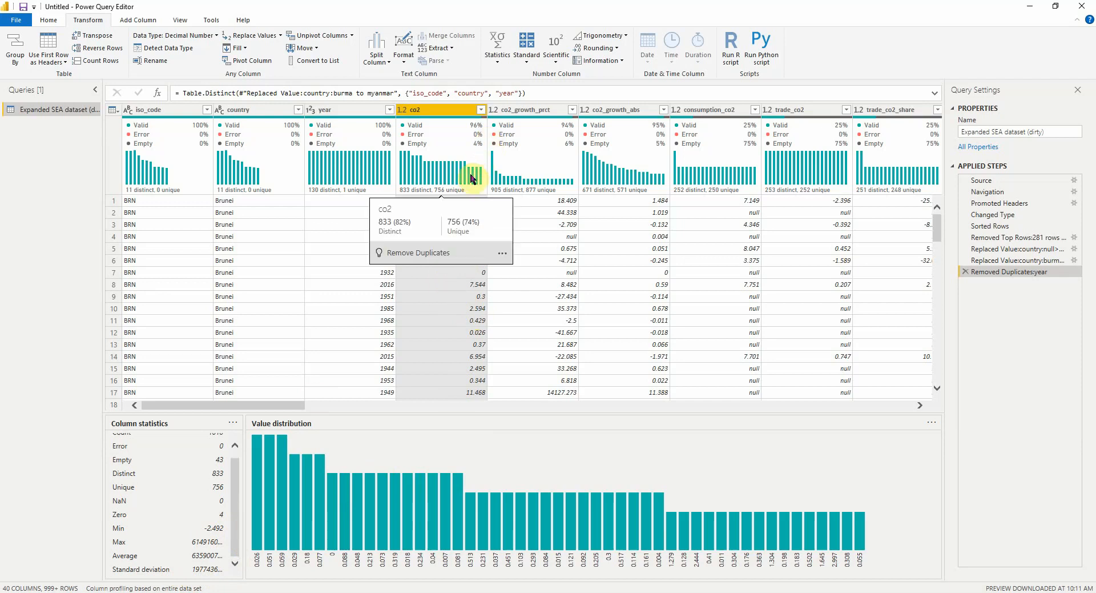
click(482, 110)
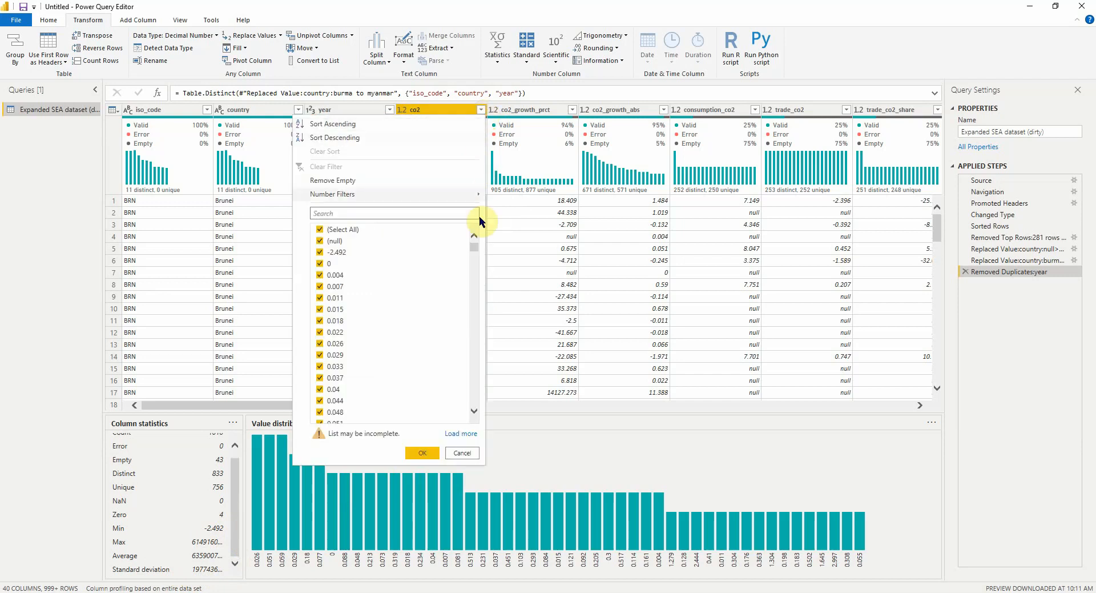
drag(472, 250, 479, 407)
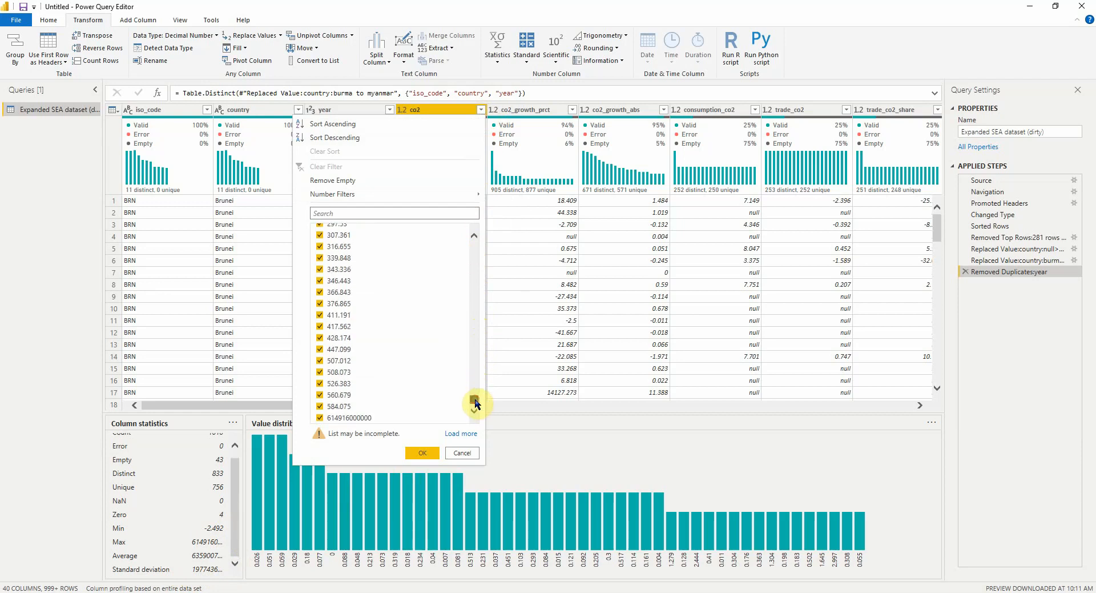
drag(475, 403, 475, 167)
click(320, 230)
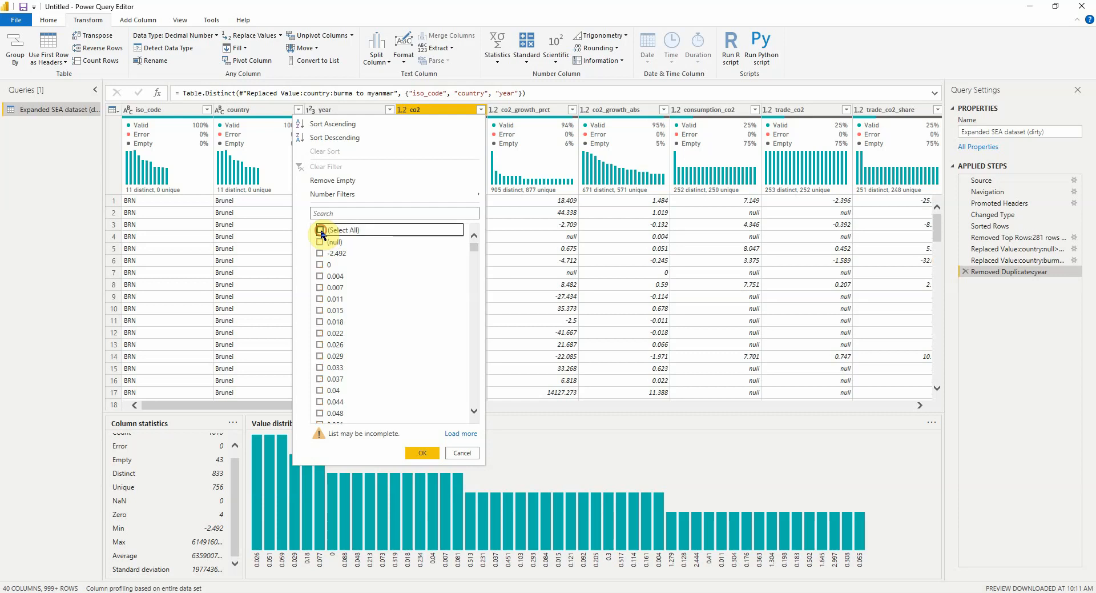
drag(476, 245, 472, 416)
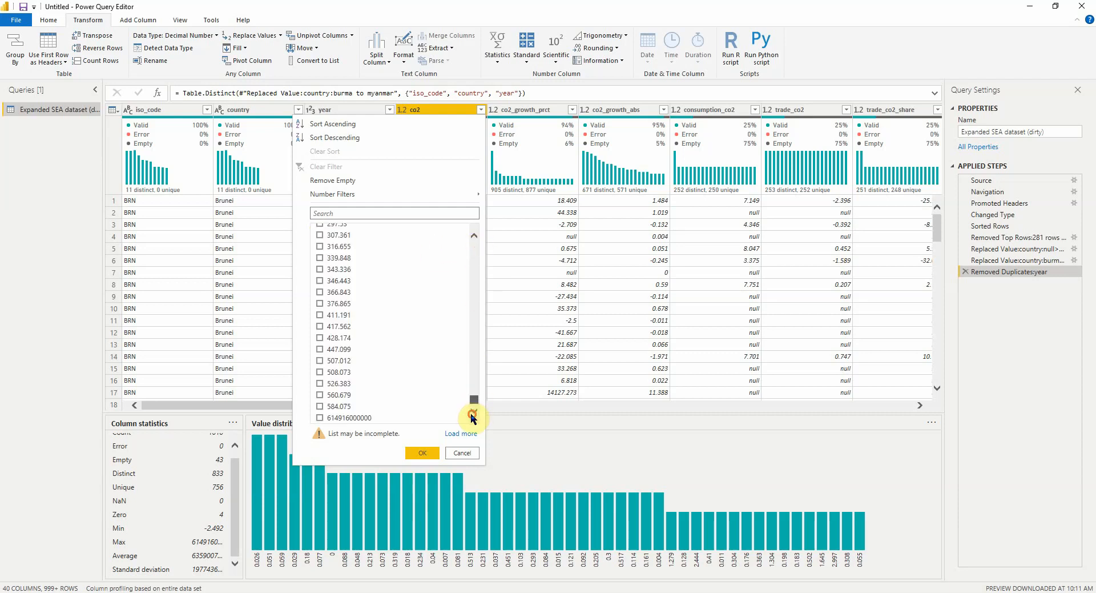
click(320, 417)
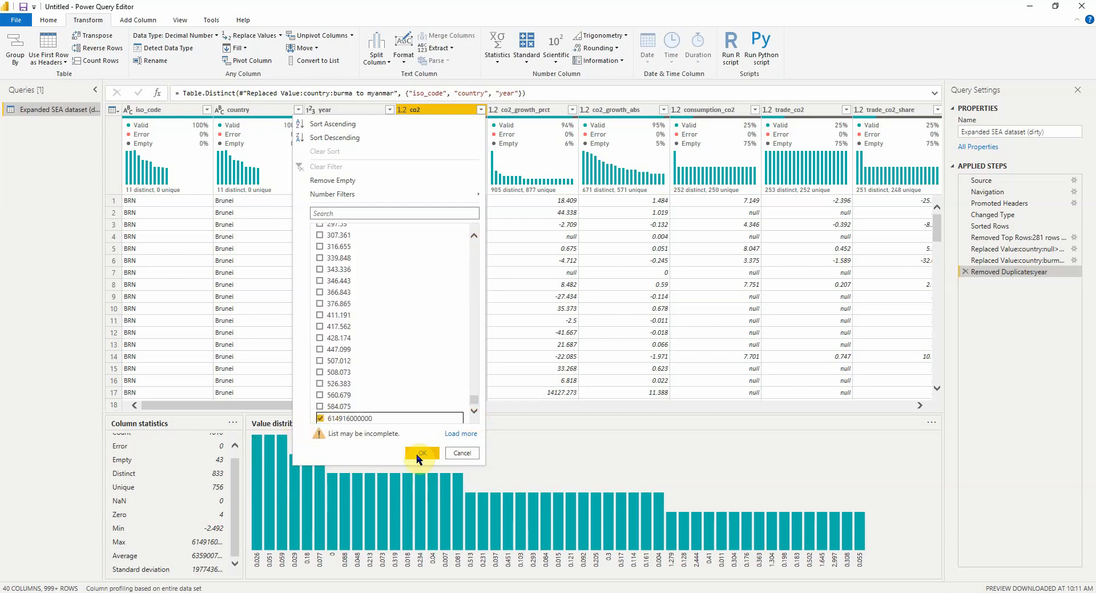
click(421, 454)
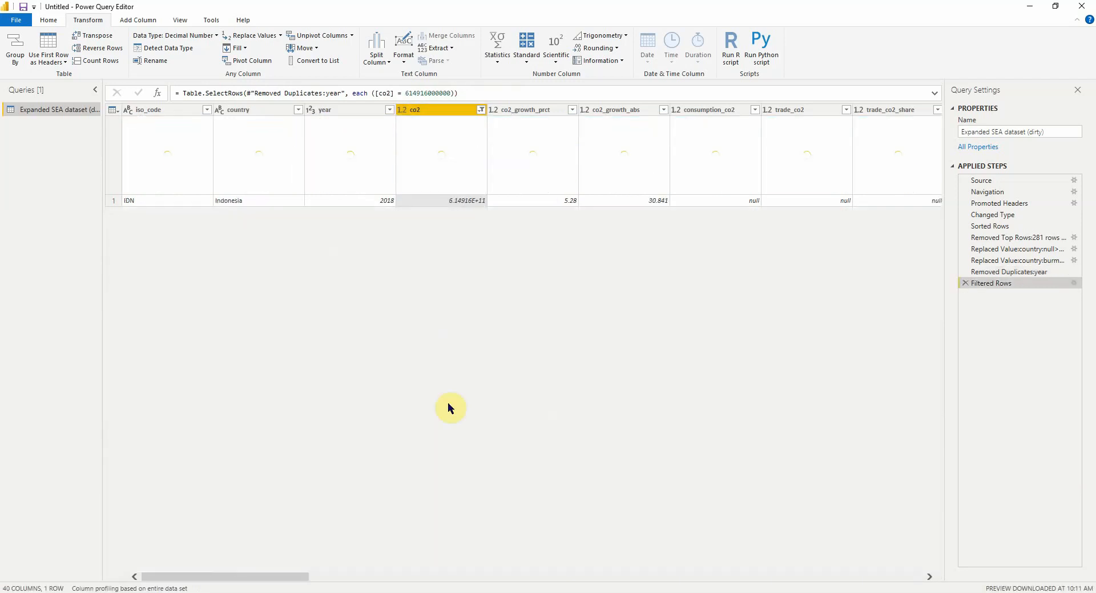
click(455, 200)
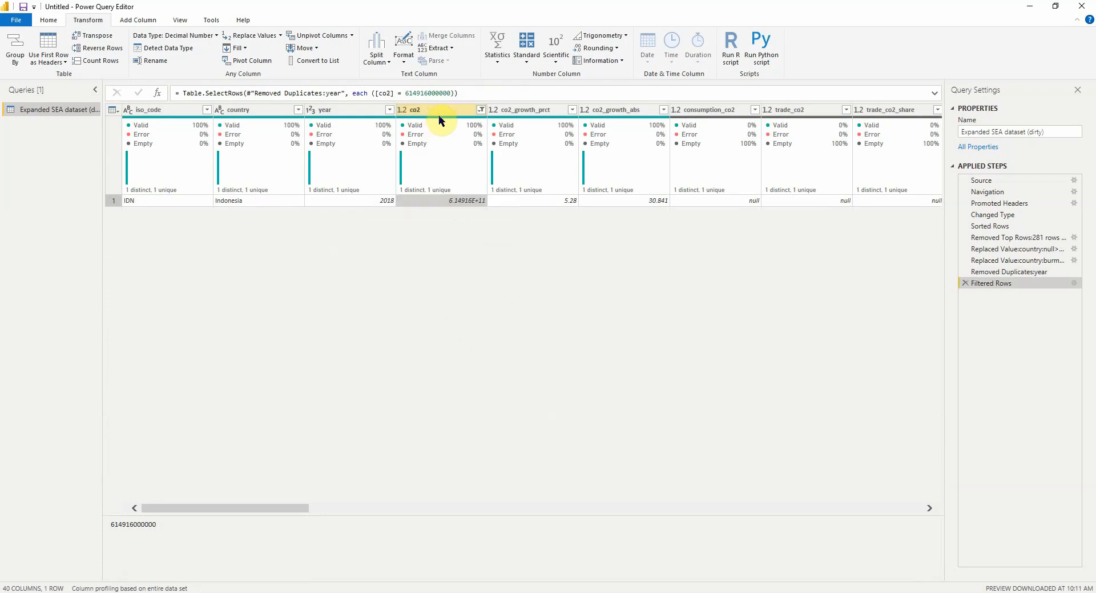
drag(250, 523, 32, 518)
key(ctrl+c)
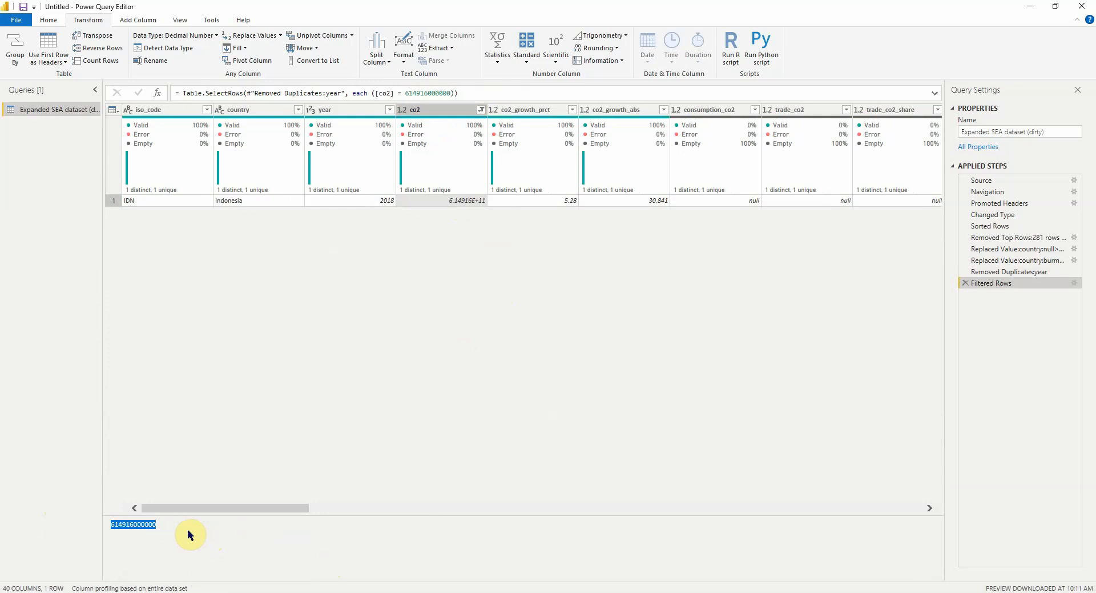
click(965, 283)
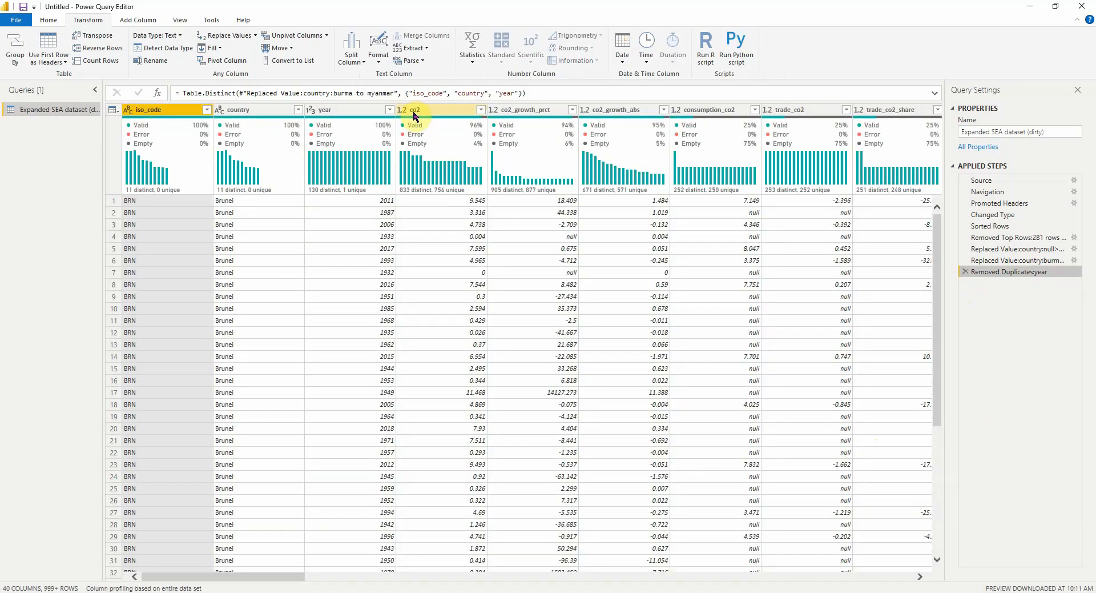
click(415, 111)
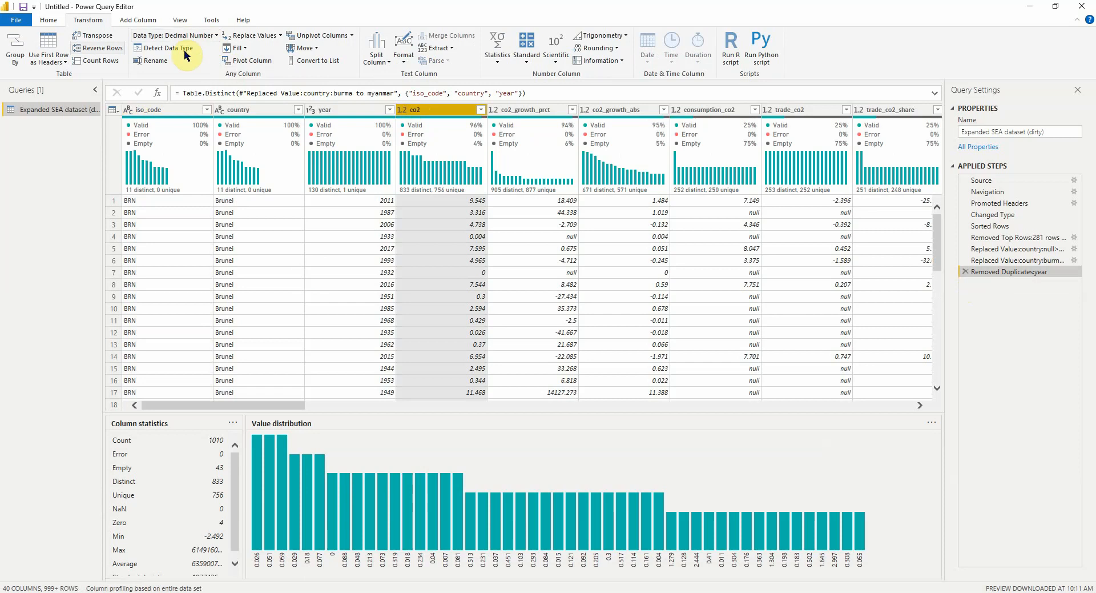
click(249, 36)
key(ctrl+v)
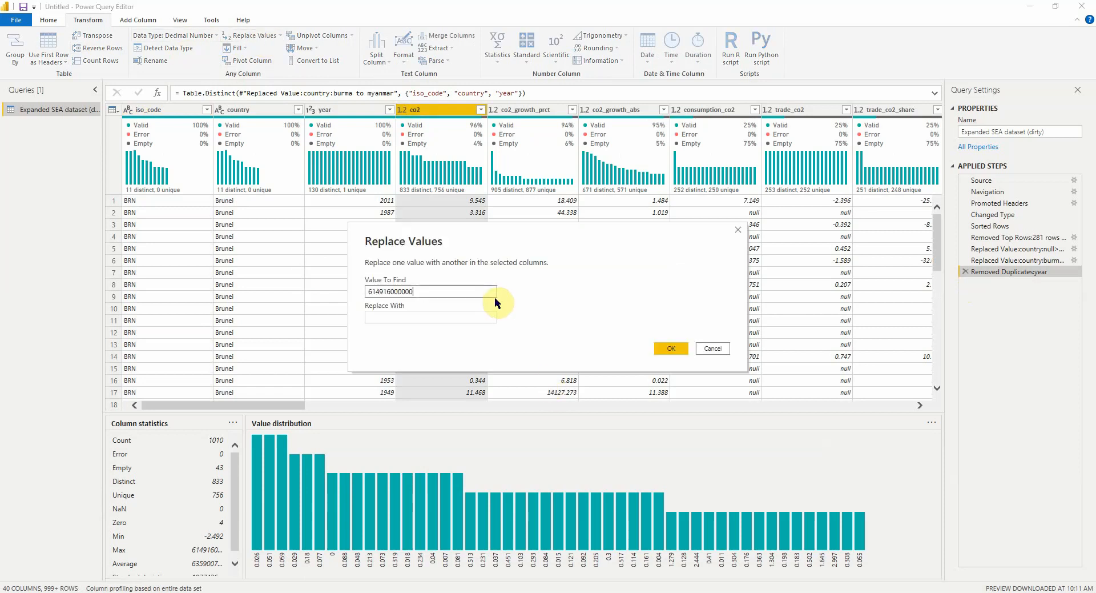
click(478, 317)
click(672, 348)
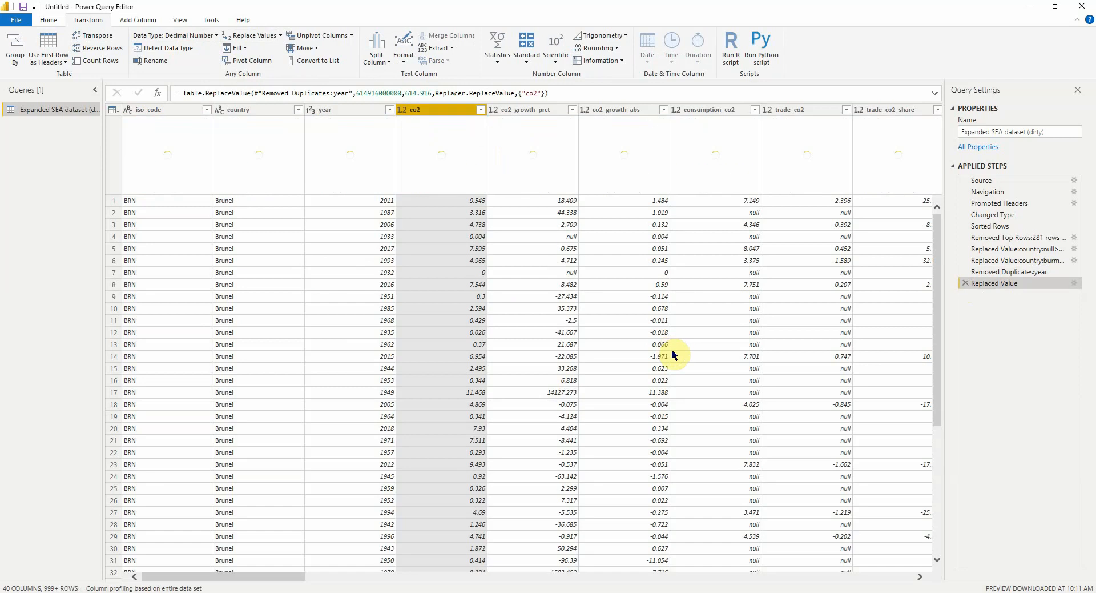
right_click(1024, 284)
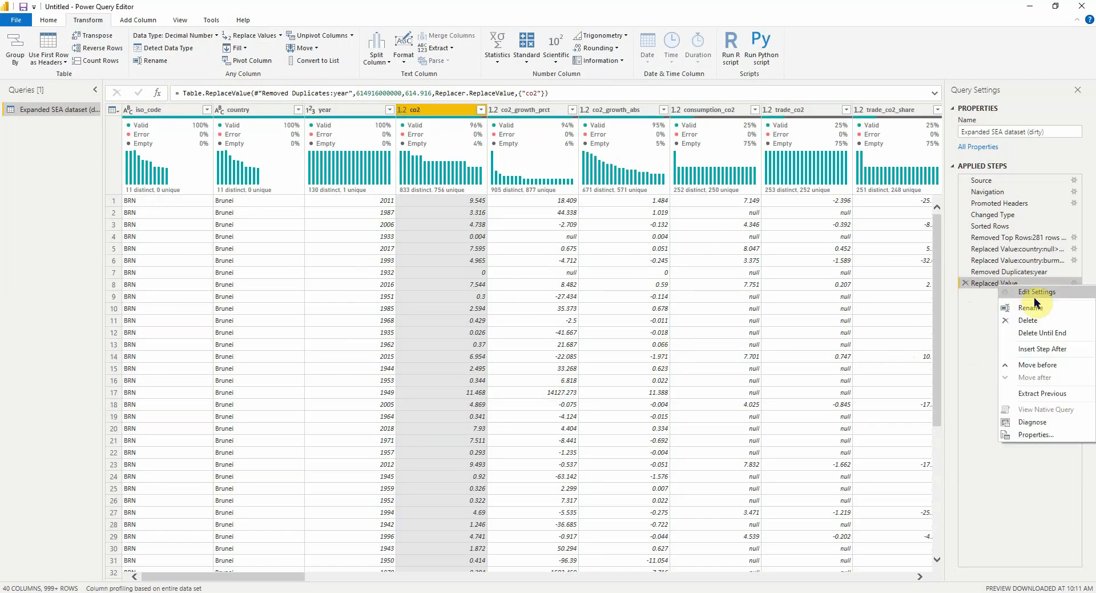
click(1037, 305)
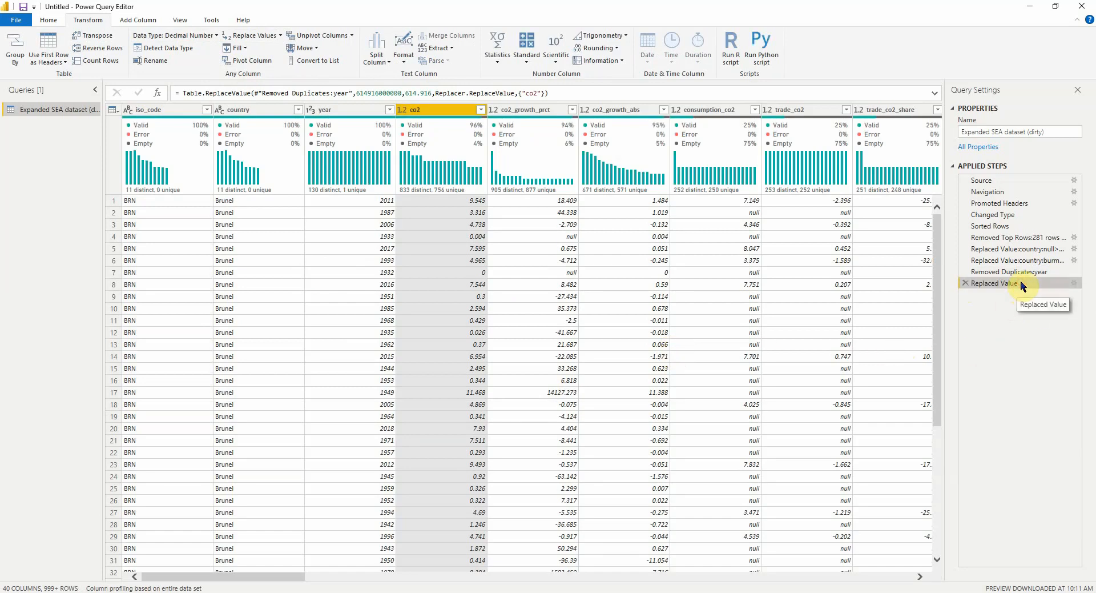
right_click(1020, 282)
click(1038, 307)
click(1026, 286)
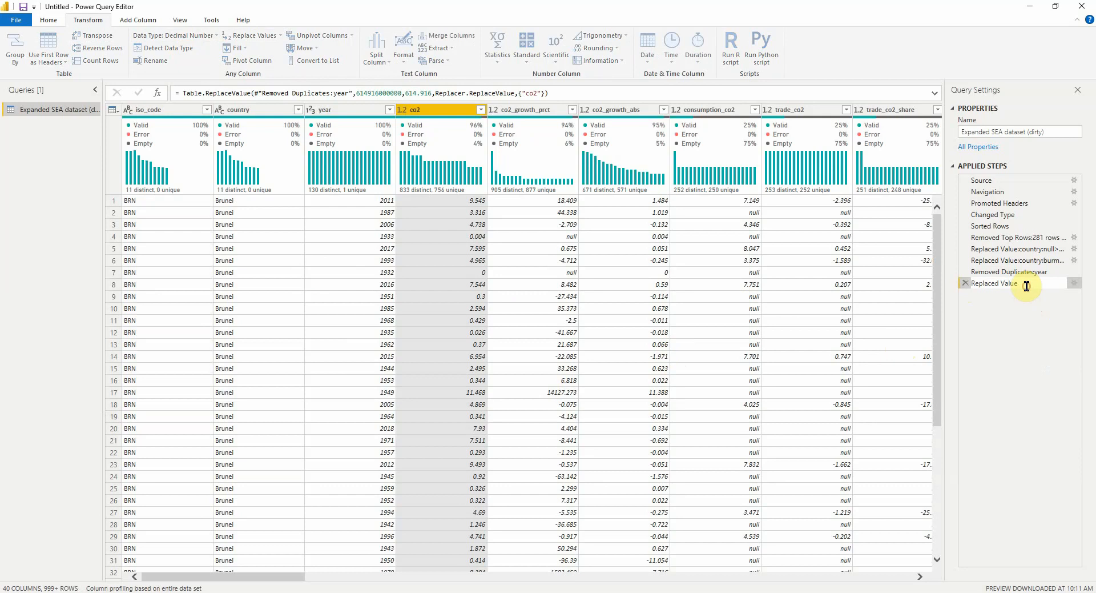
text(:co2:)
key(ctrl+v)
text(c)
key(BackSpace)
text(to 617)
key(BackSpace)
text(4.916)
key(Return)
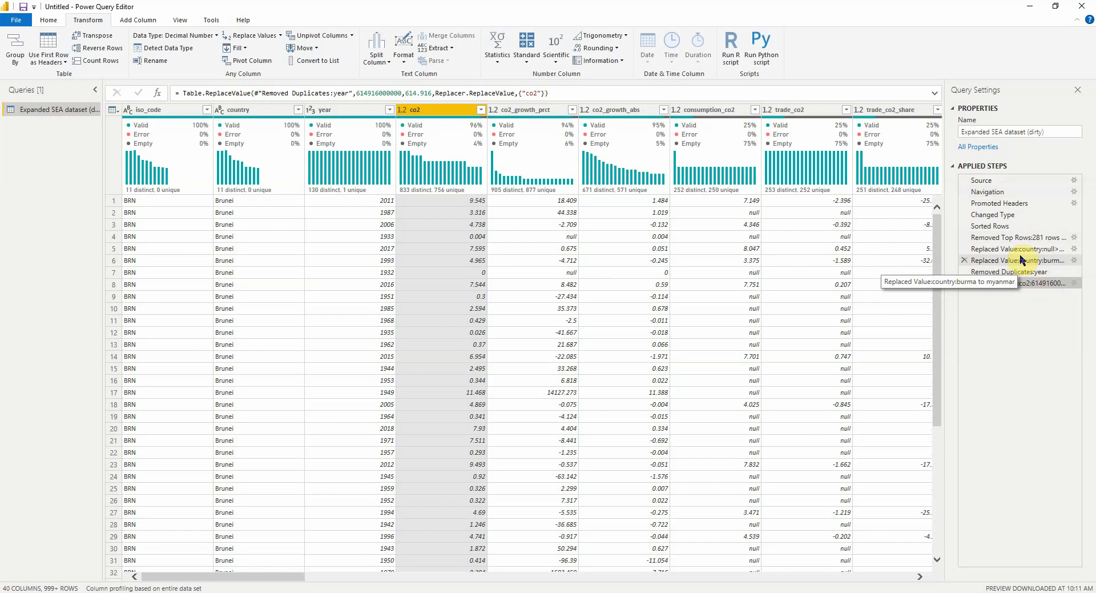
Step: Review the co2 replacement's settings without changing them, and check the co2 column's statistics and distinct values
double_click(1033, 282)
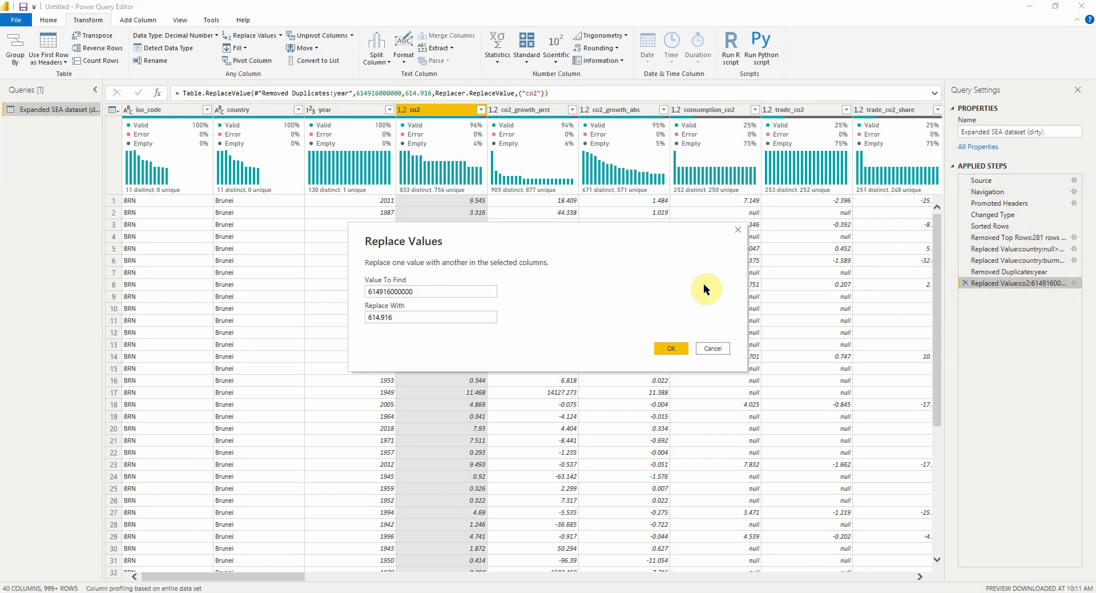
click(715, 348)
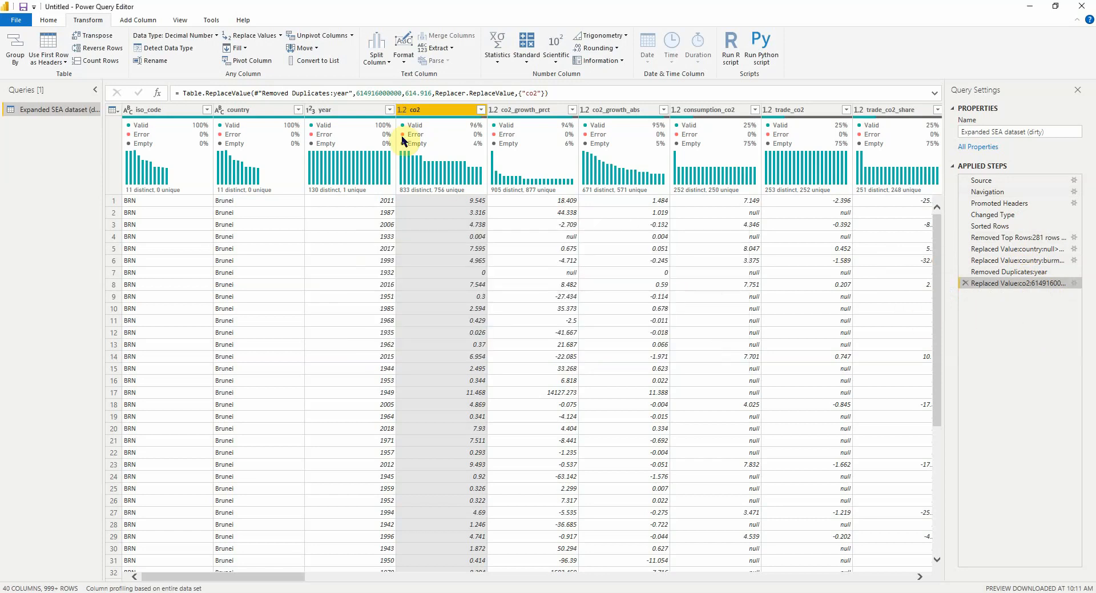
click(416, 109)
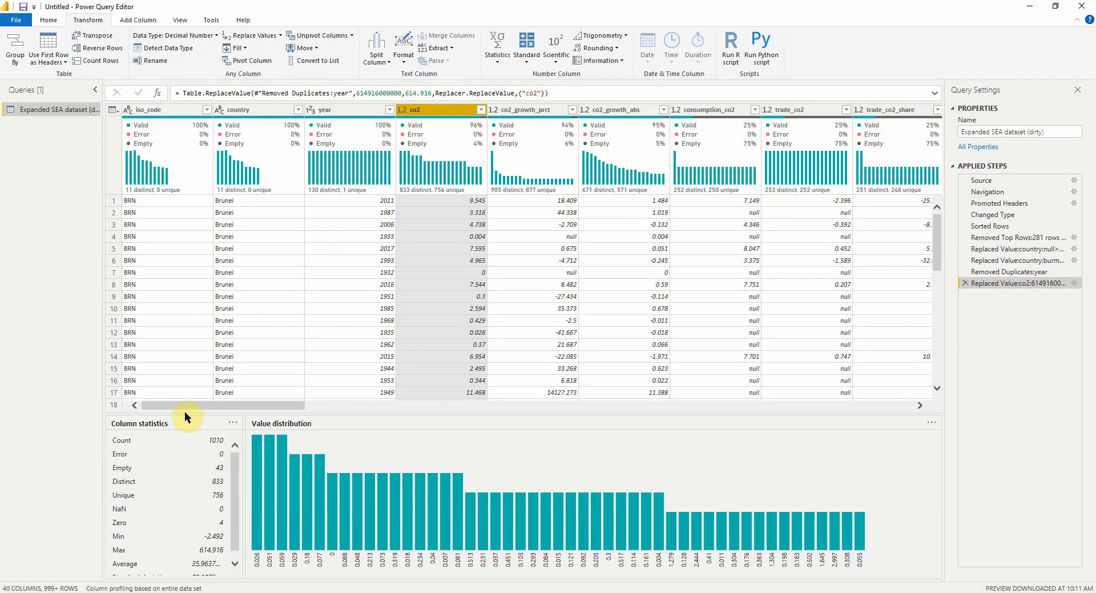
scroll(140, 445, down, 1)
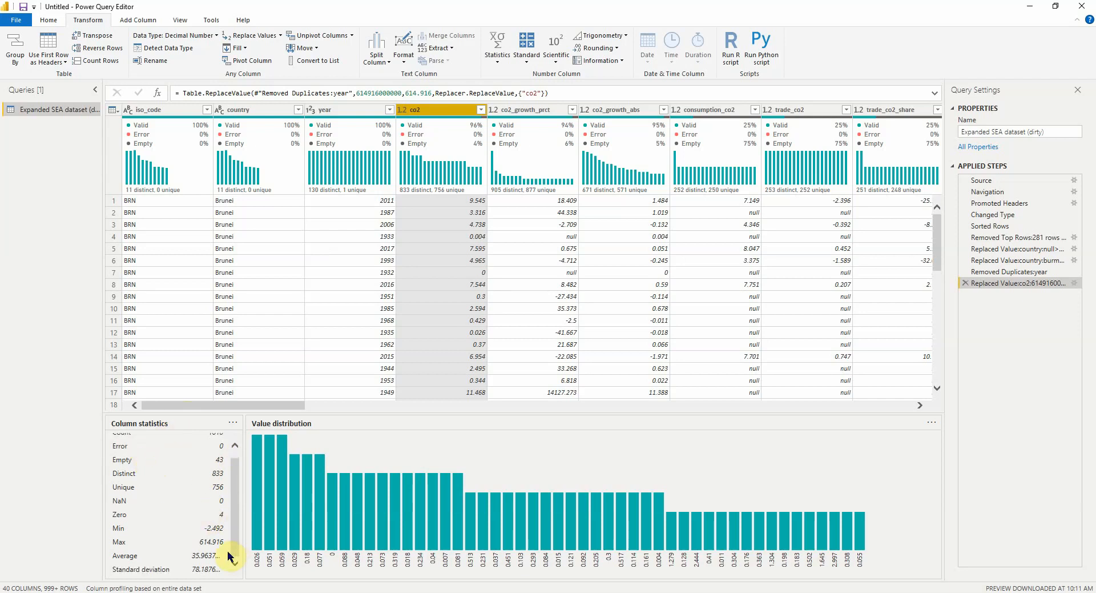
scroll(187, 499, up, 1)
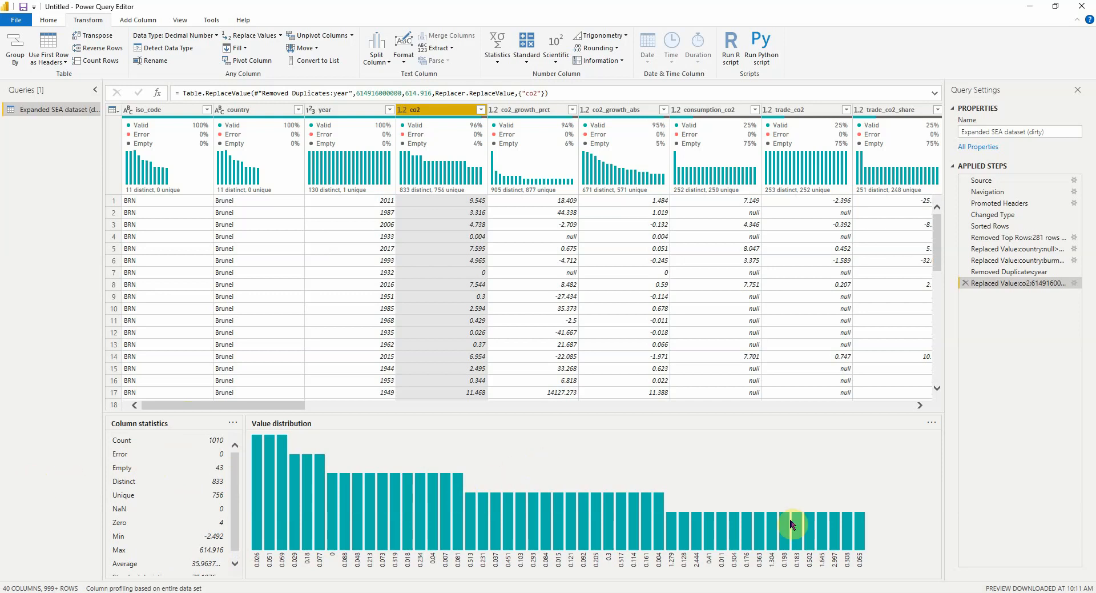
click(481, 109)
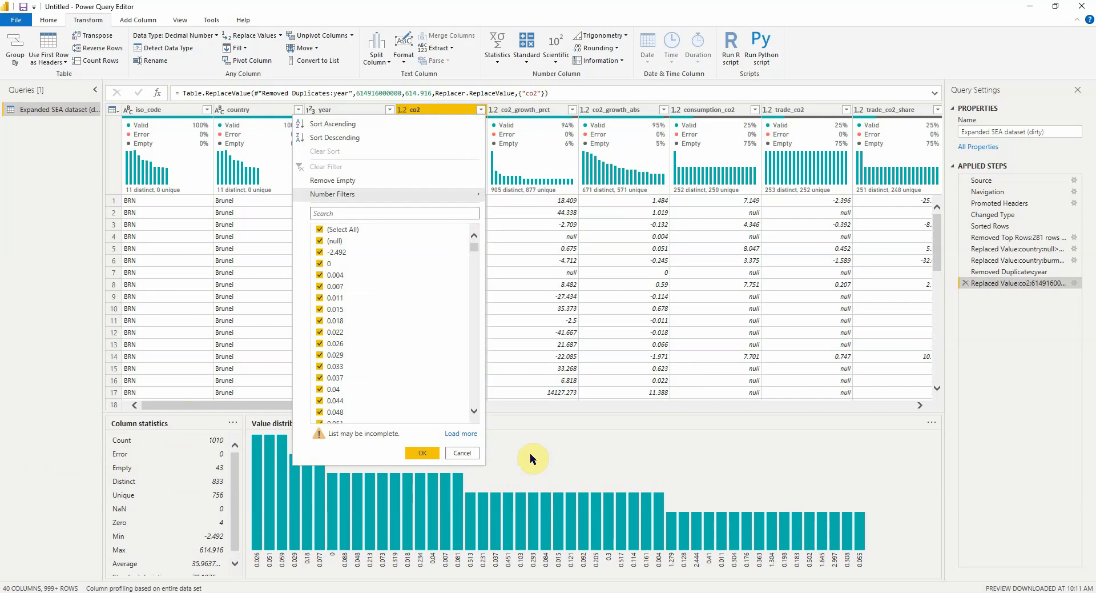
click(463, 453)
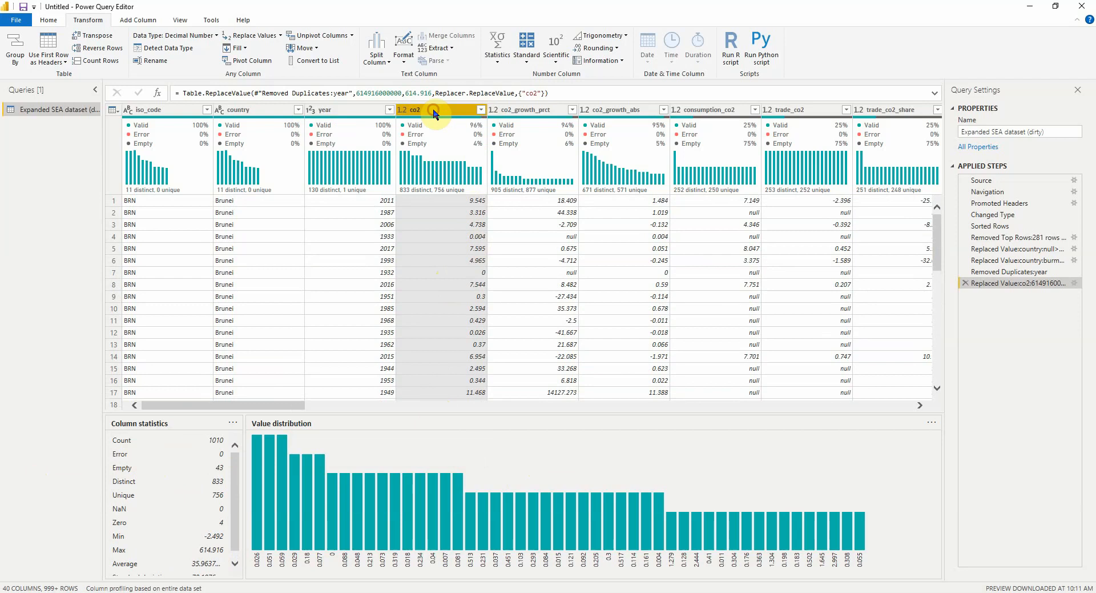
Step: Examine the column statistics of co2_growth_prct, co2_growth_abs, consumption_co2, trade_co2 and trade_co2_share for anomalies
click(545, 109)
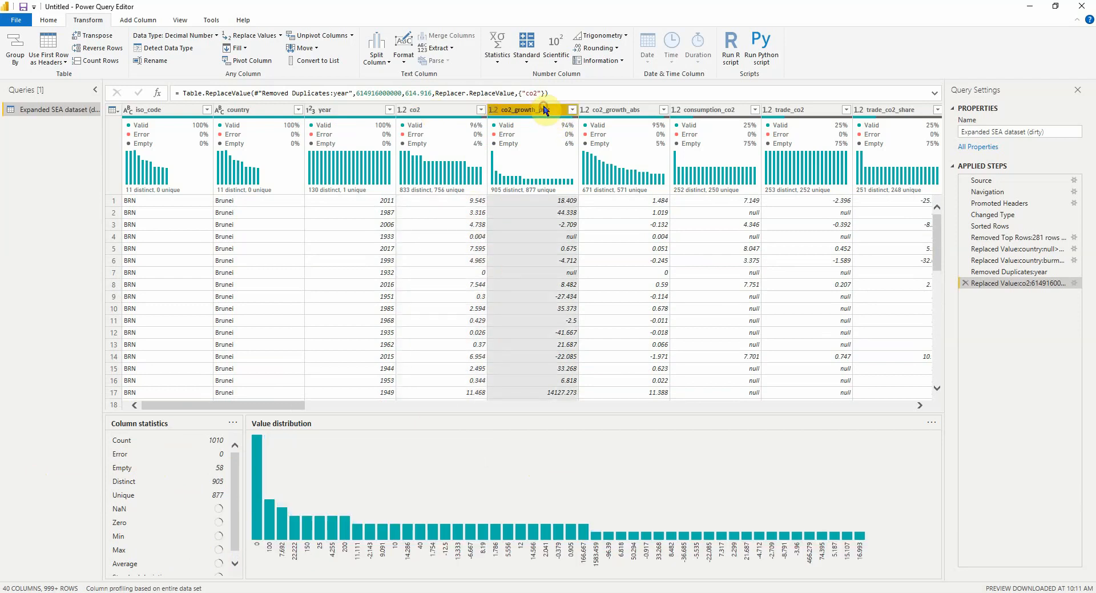
scroll(215, 542, down, 1)
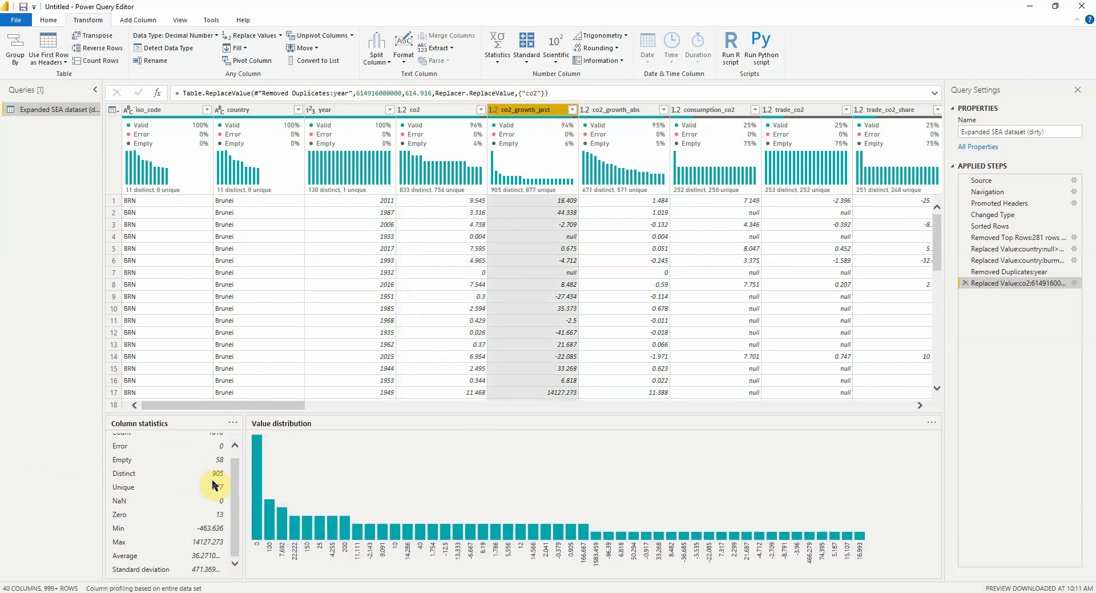
click(596, 109)
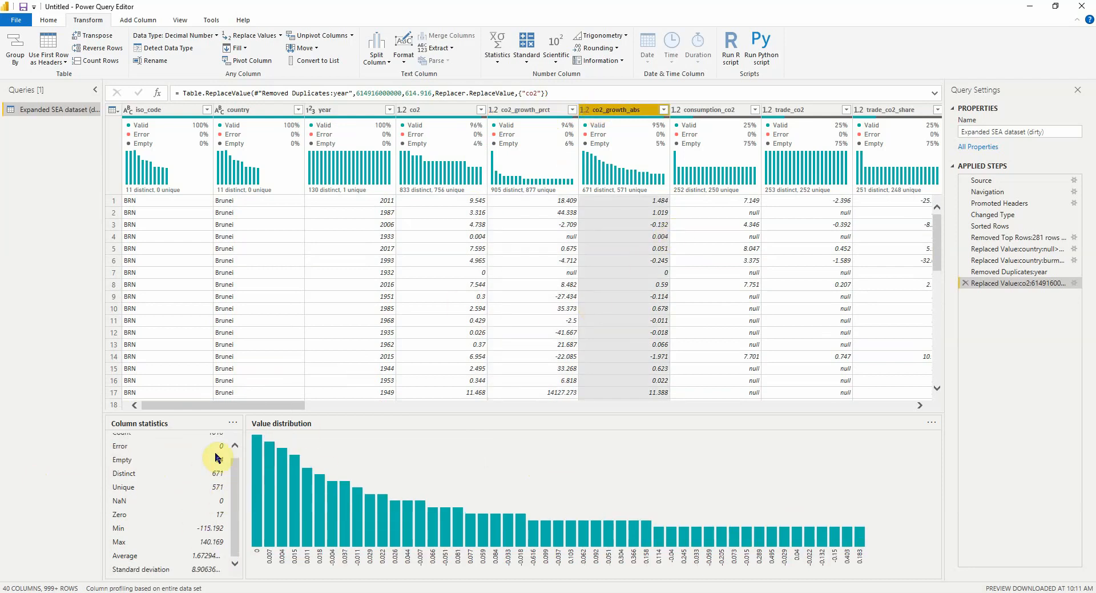
scroll(217, 485, up, 1)
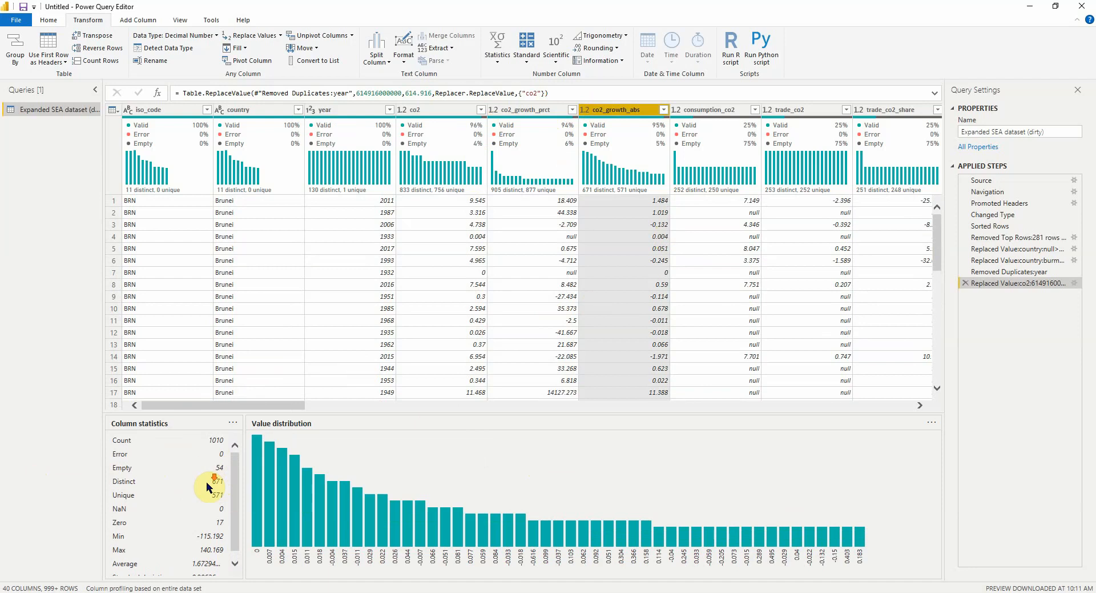
scroll(207, 488, down, 1)
click(711, 114)
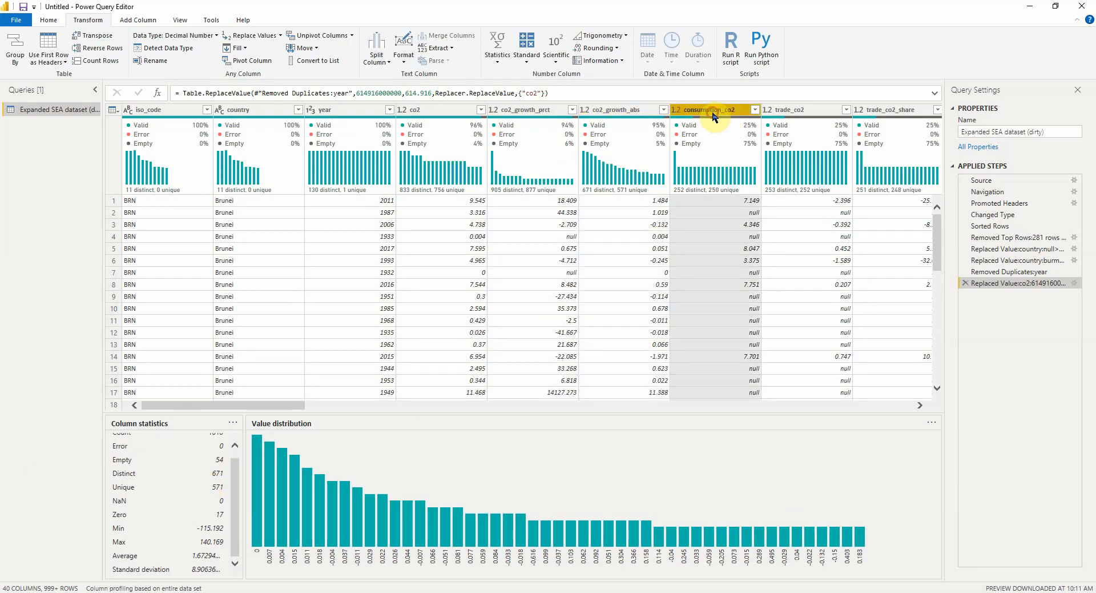
scroll(208, 471, down, 1)
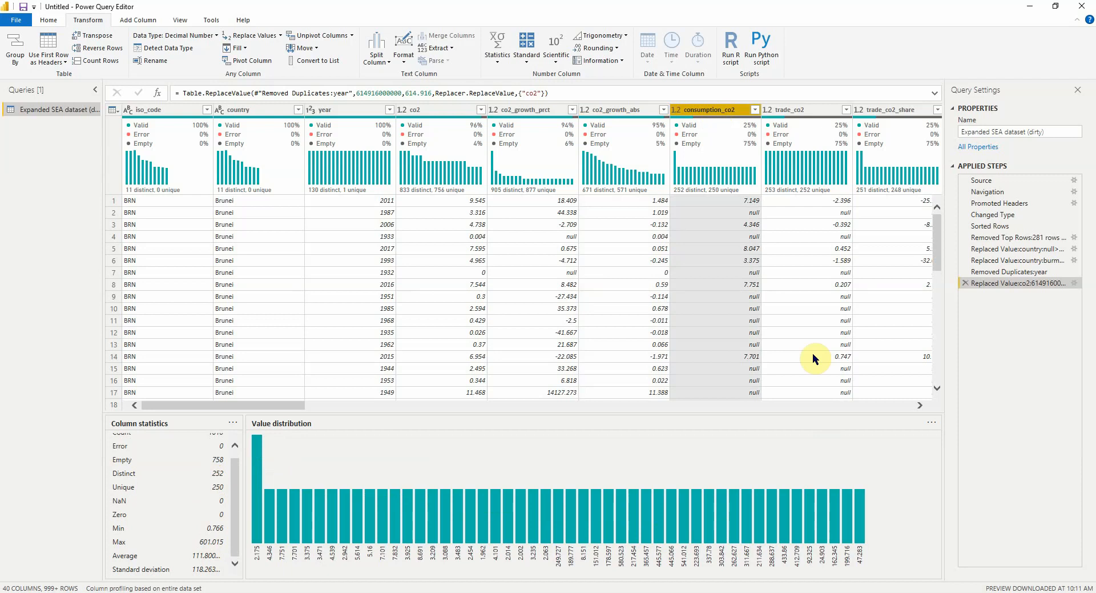
click(788, 114)
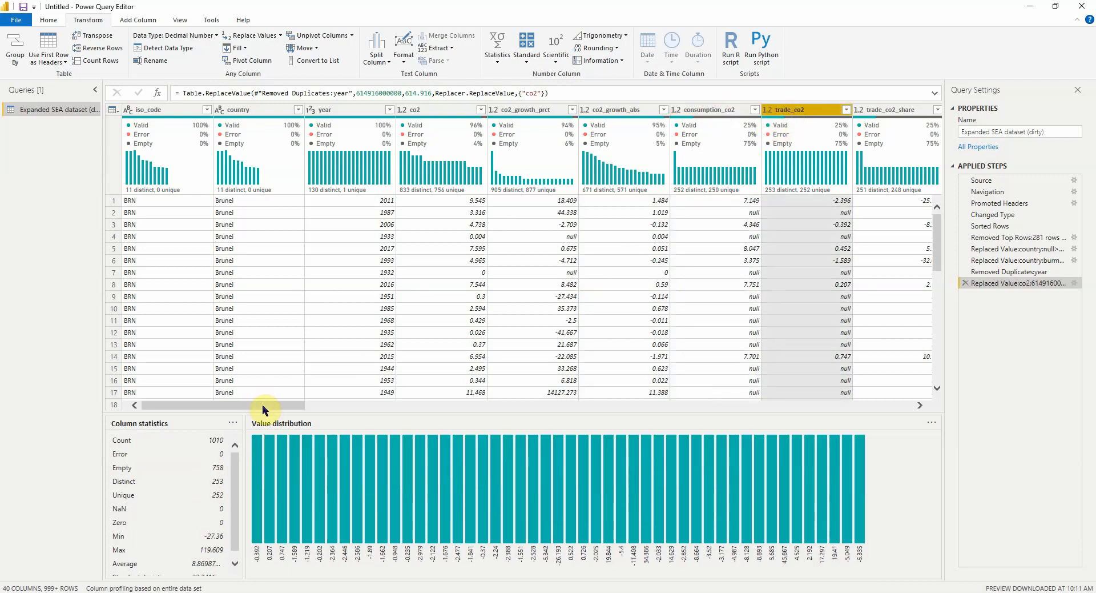
scroll(212, 488, down, 1)
scroll(212, 488, up, 1)
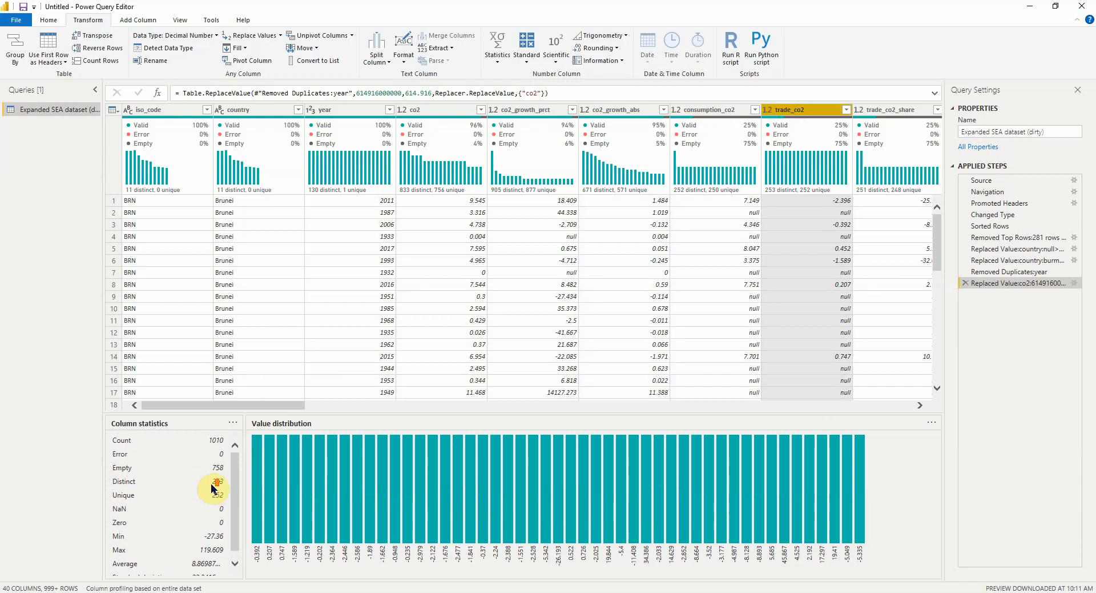
click(860, 169)
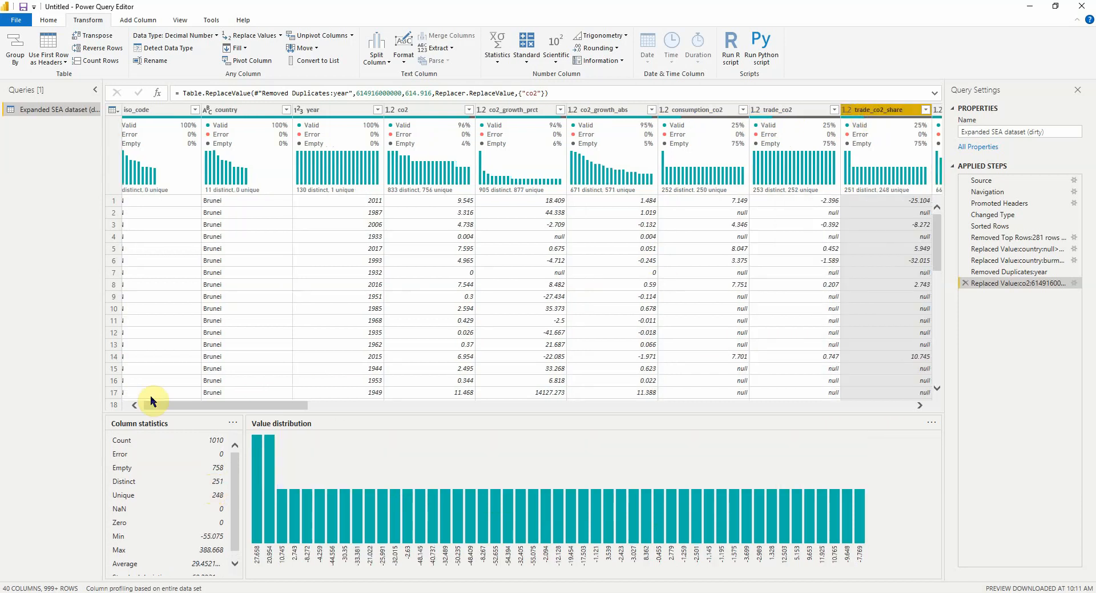
Step: Filter the trade_co2_share column to show only rows with null values
drag(177, 407, 278, 407)
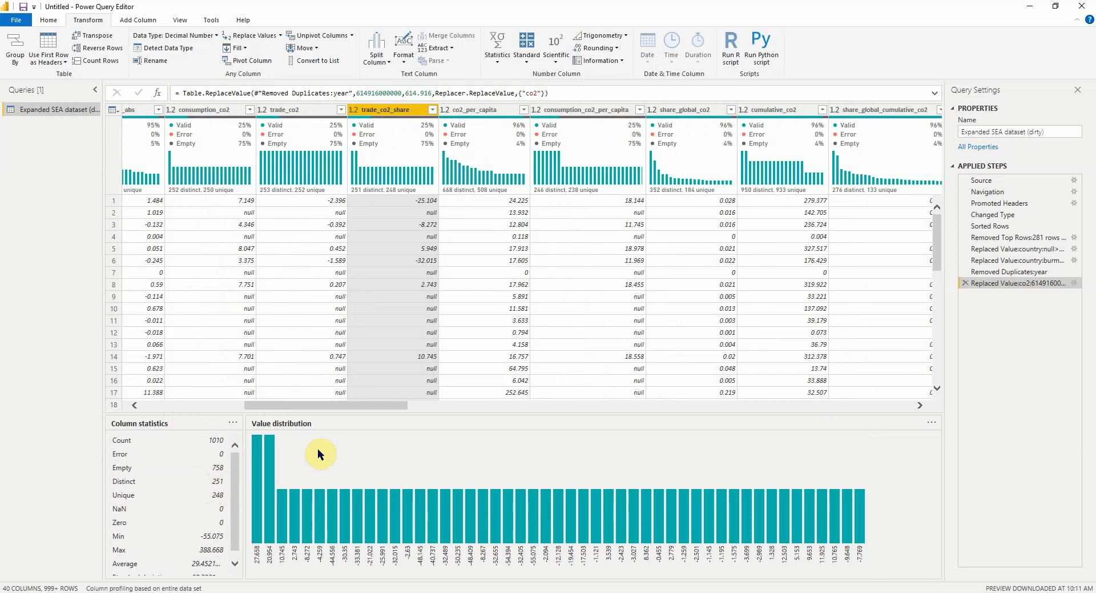
click(432, 109)
click(271, 228)
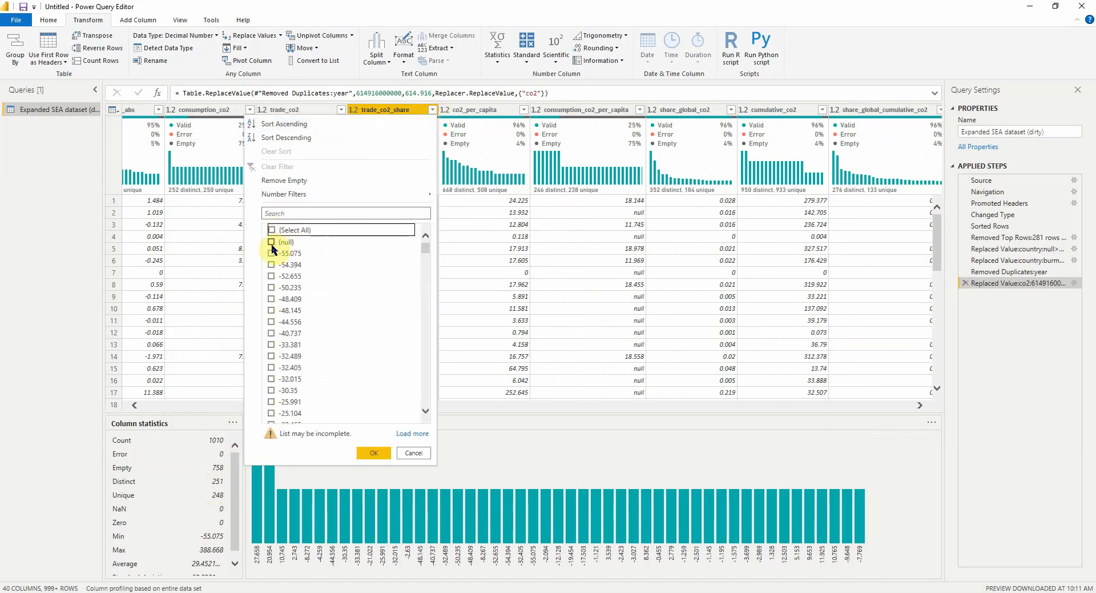
click(272, 242)
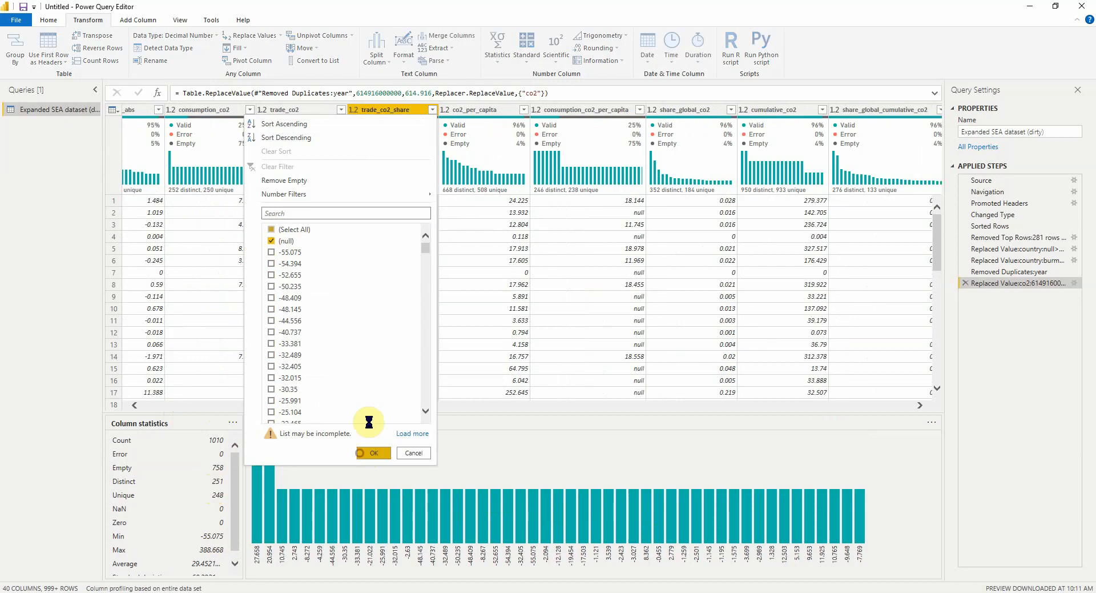
click(373, 452)
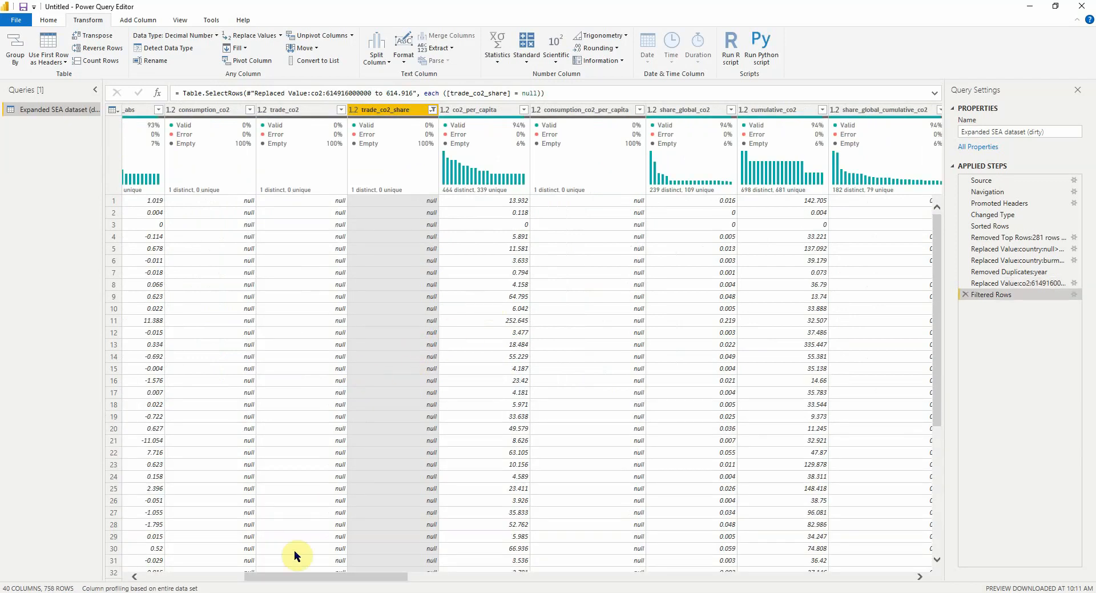
Step: Compare the neighbouring columns in the rows with null trade_co2_share, and delete the Filtered Rows step
drag(298, 575, 242, 577)
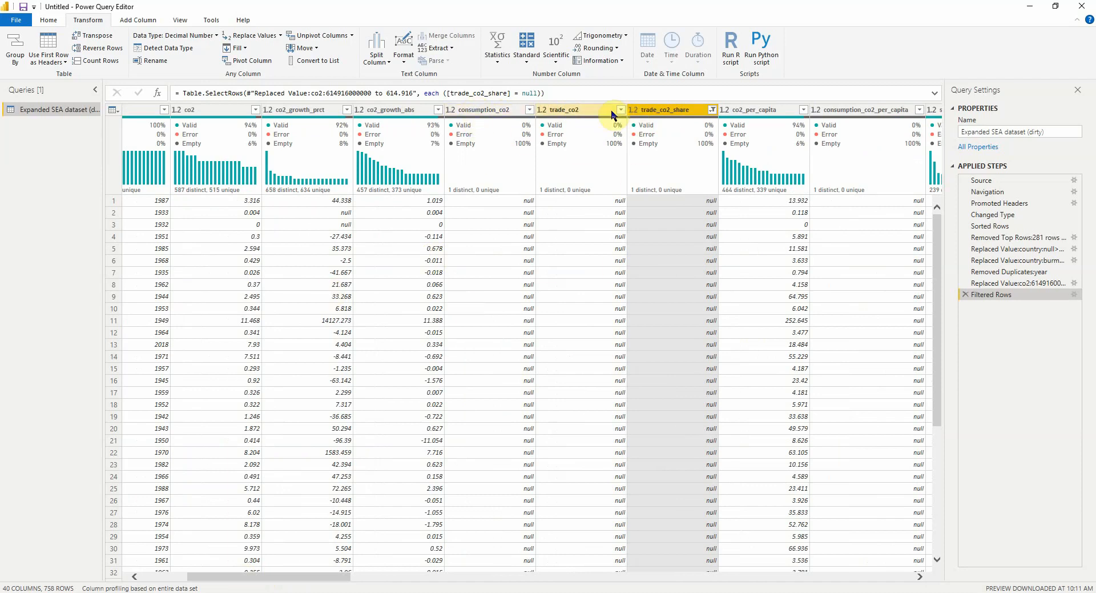
drag(307, 582, 297, 581)
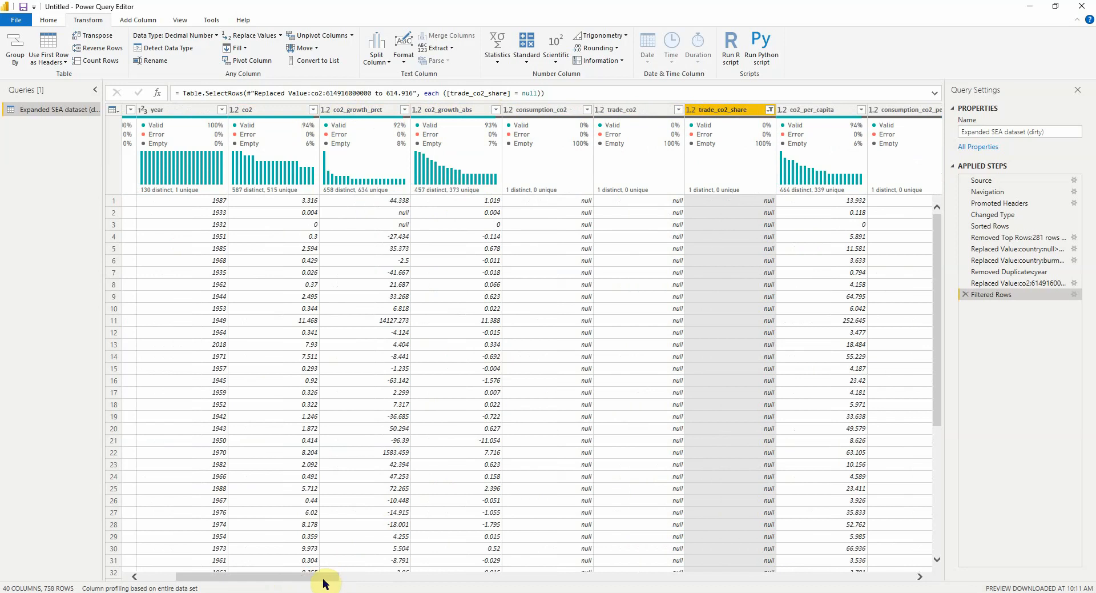
drag(323, 583, 404, 581)
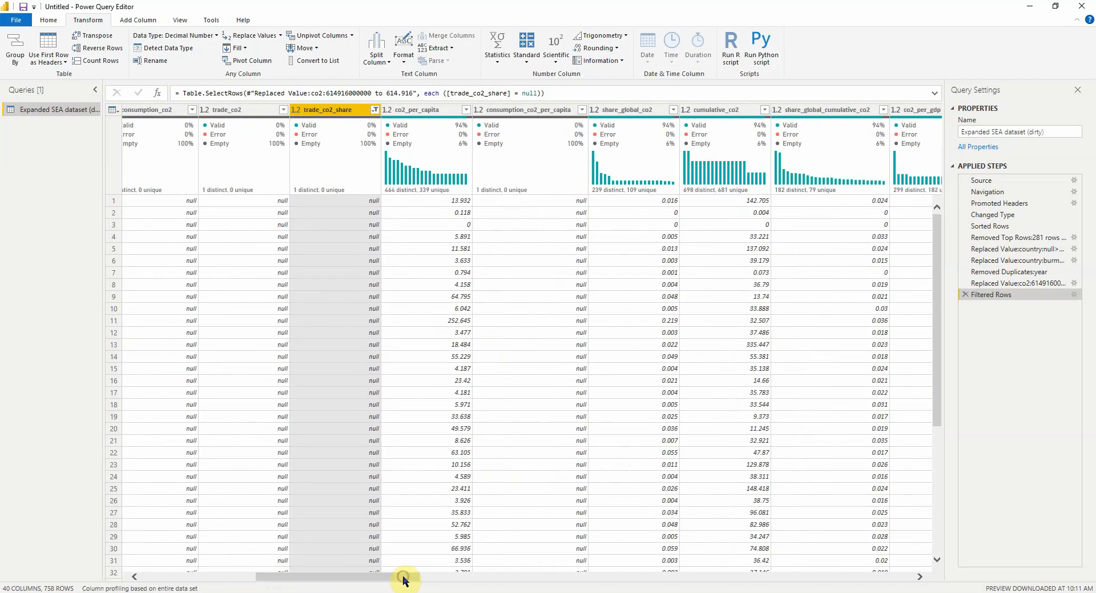
click(965, 295)
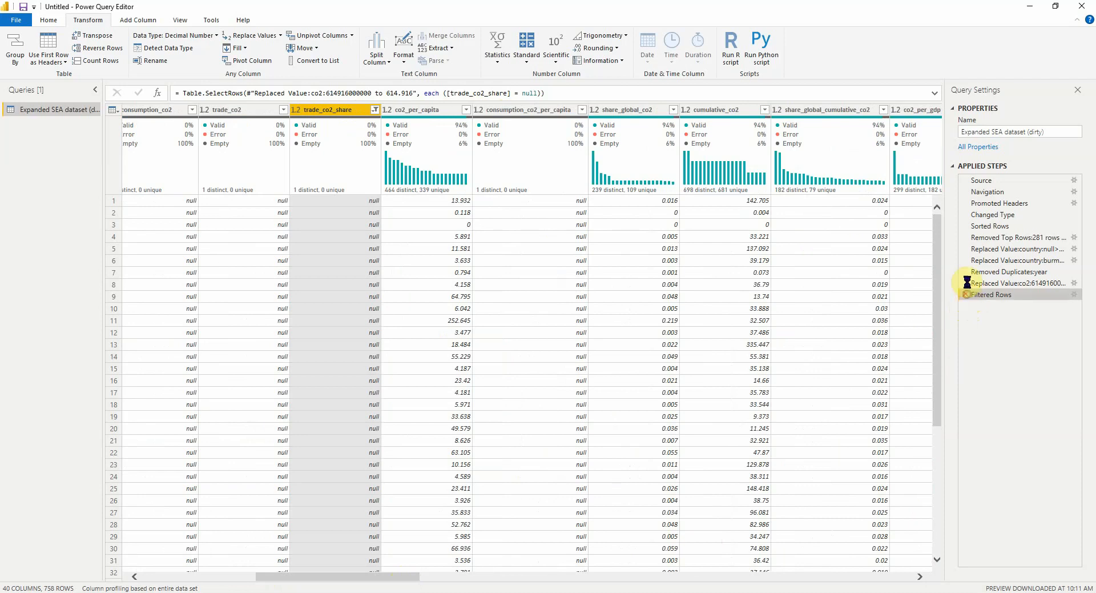
Step: Examine the column statistics of co2_per_capita, consumption_co2_per_capita and share_global_co2 for anomalies
click(435, 110)
scroll(186, 474, down, 1)
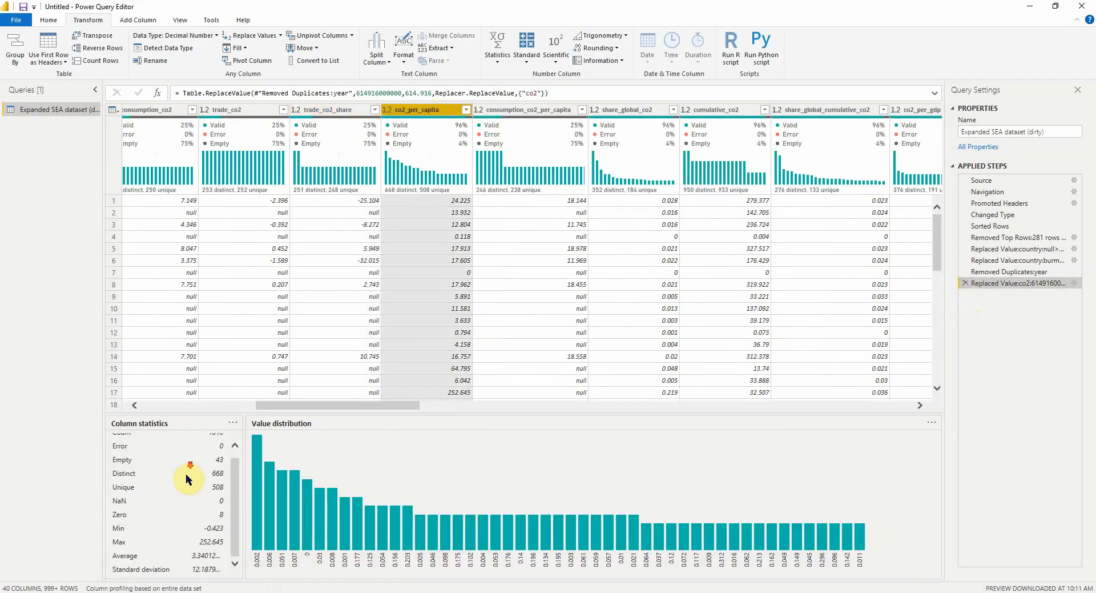
click(522, 111)
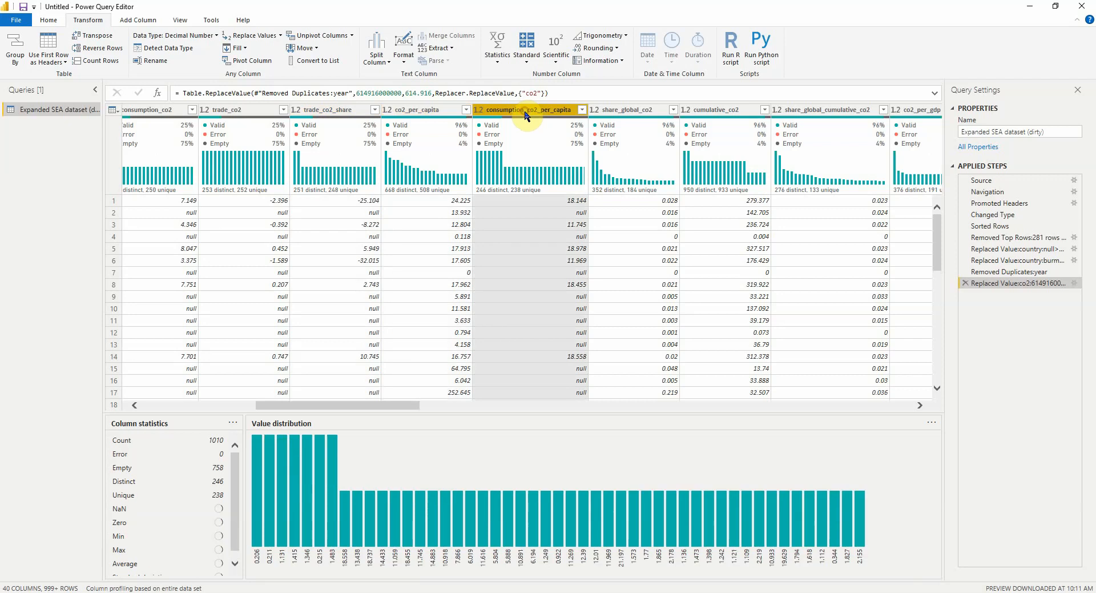
scroll(218, 494, down, 1)
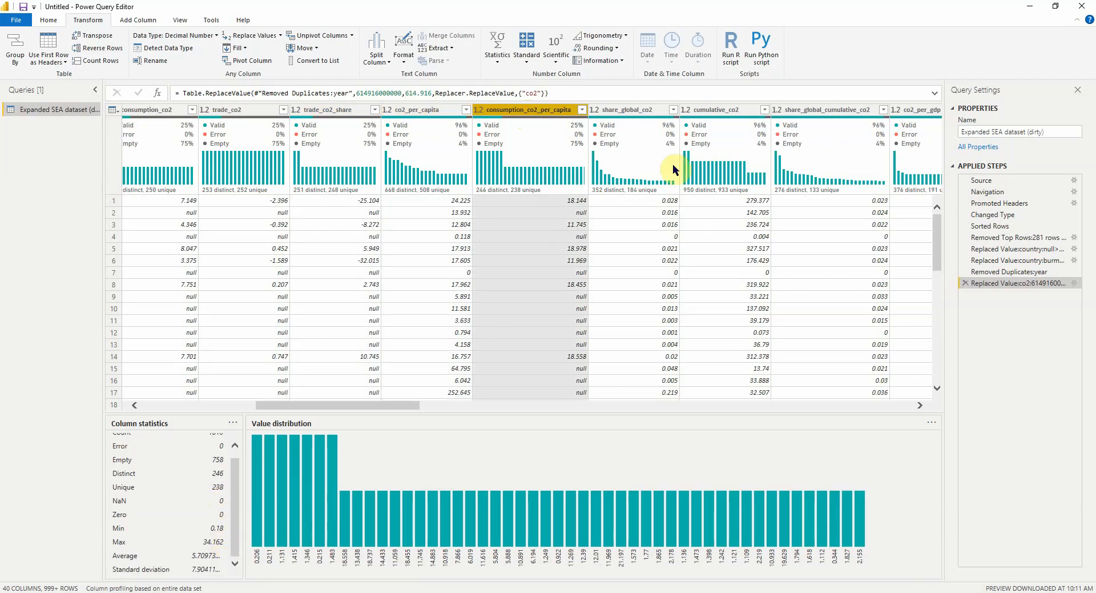
click(631, 110)
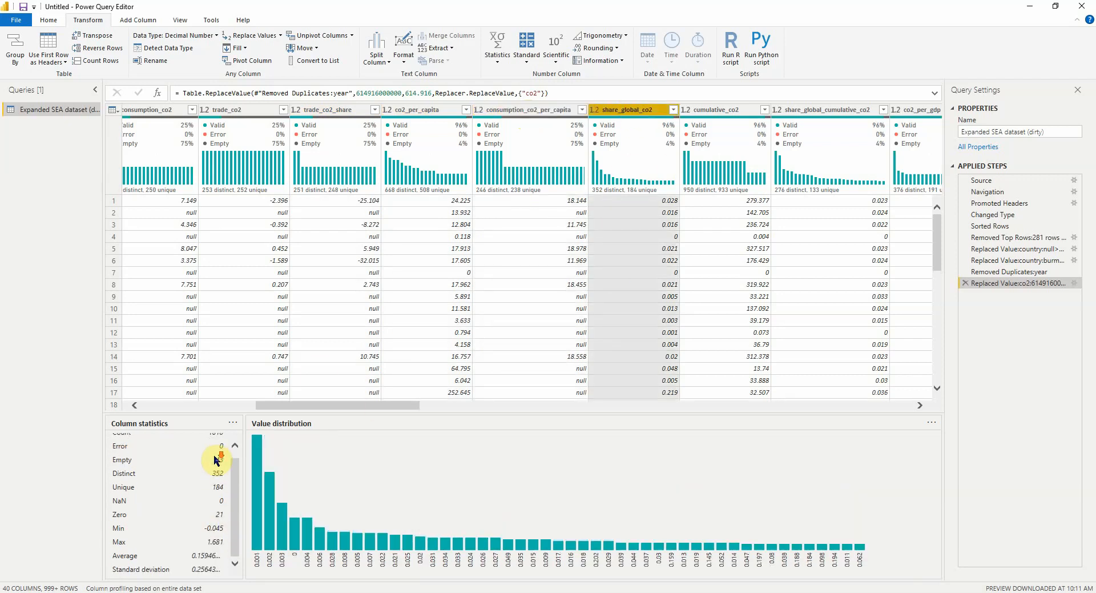
Step: Examine the column statistics of cumulative_co2 and share_global_cumulative_co2 for anomalies
click(724, 109)
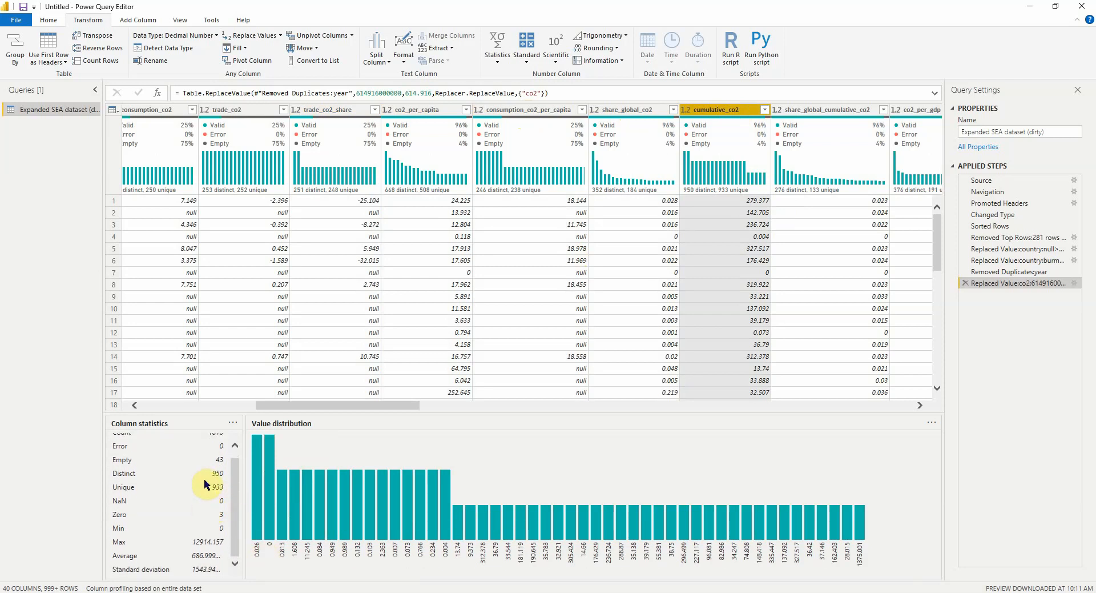
click(818, 110)
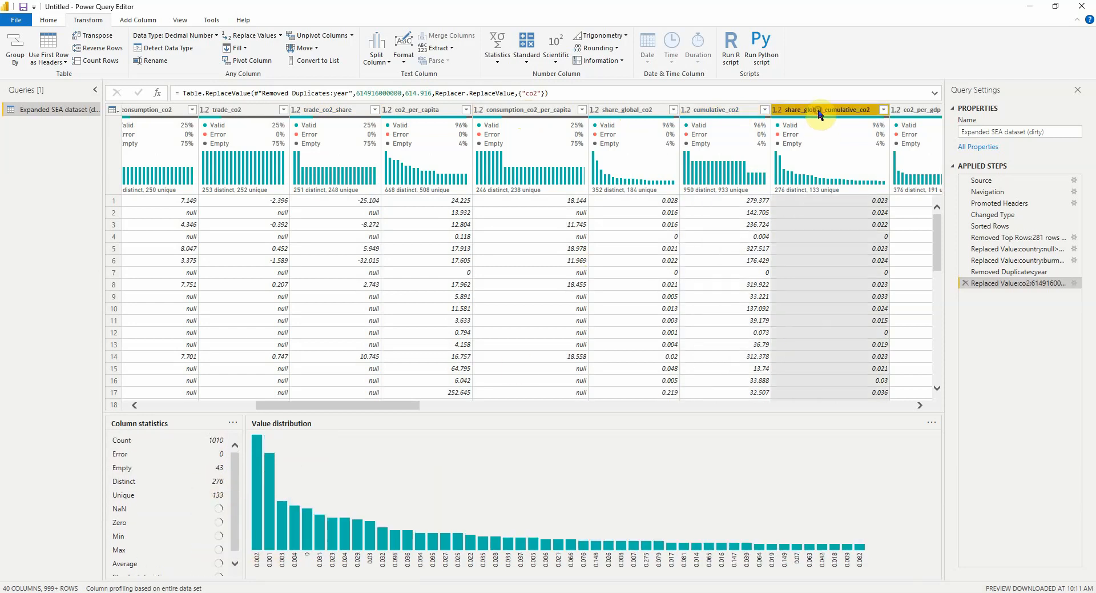
drag(365, 404, 401, 406)
scroll(162, 477, down, 1)
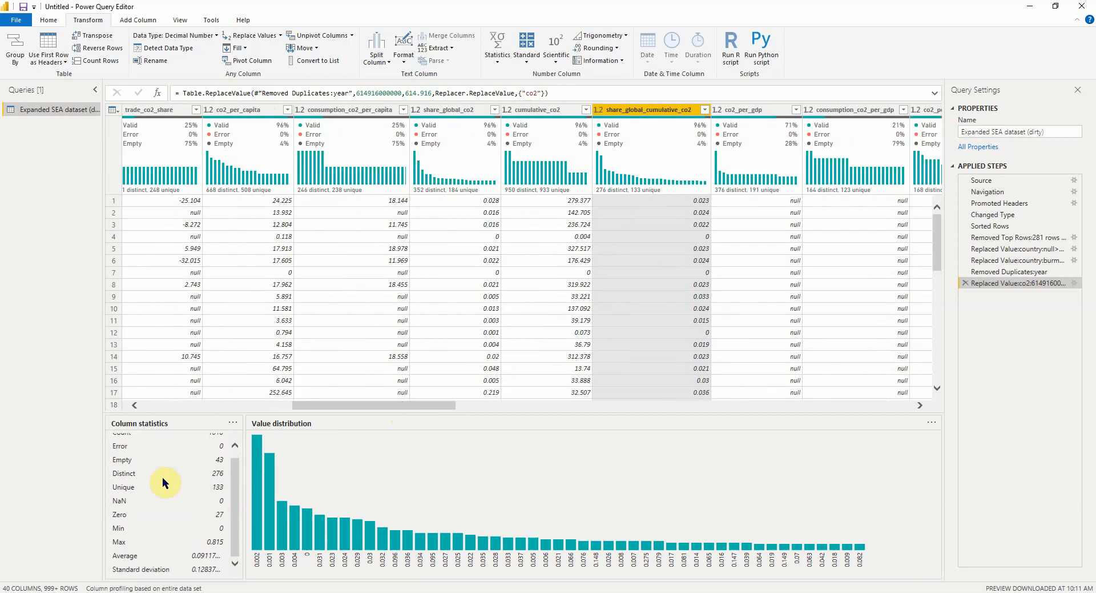
Step: Examine the column statistics of co2_per_gdp, consumption_co2_per_gdp and co2_per_unit_energy for anomalies
click(752, 114)
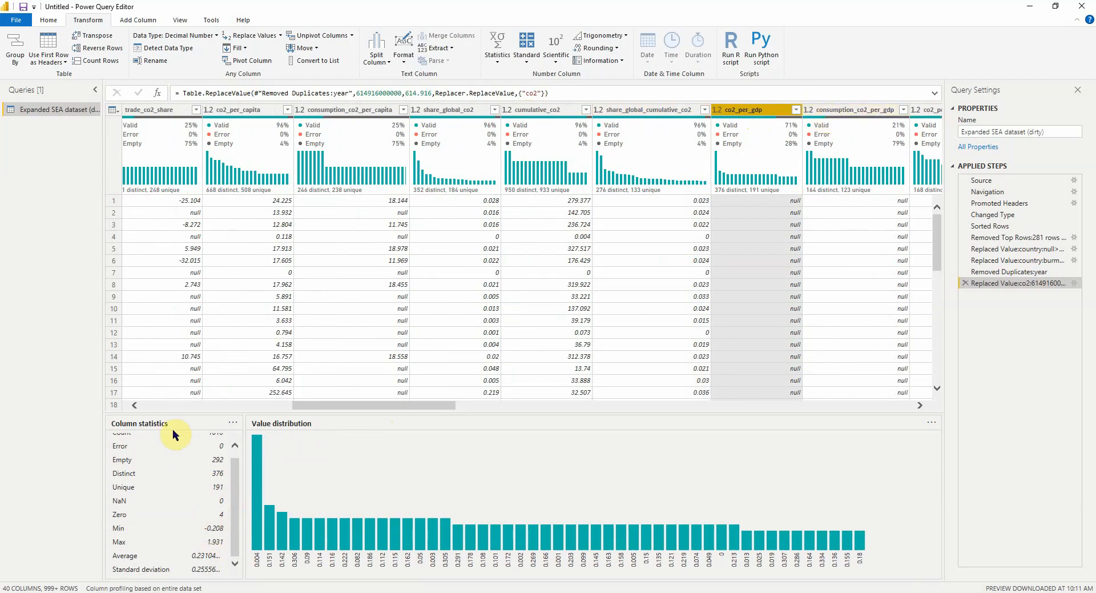
scroll(160, 451, up, 1)
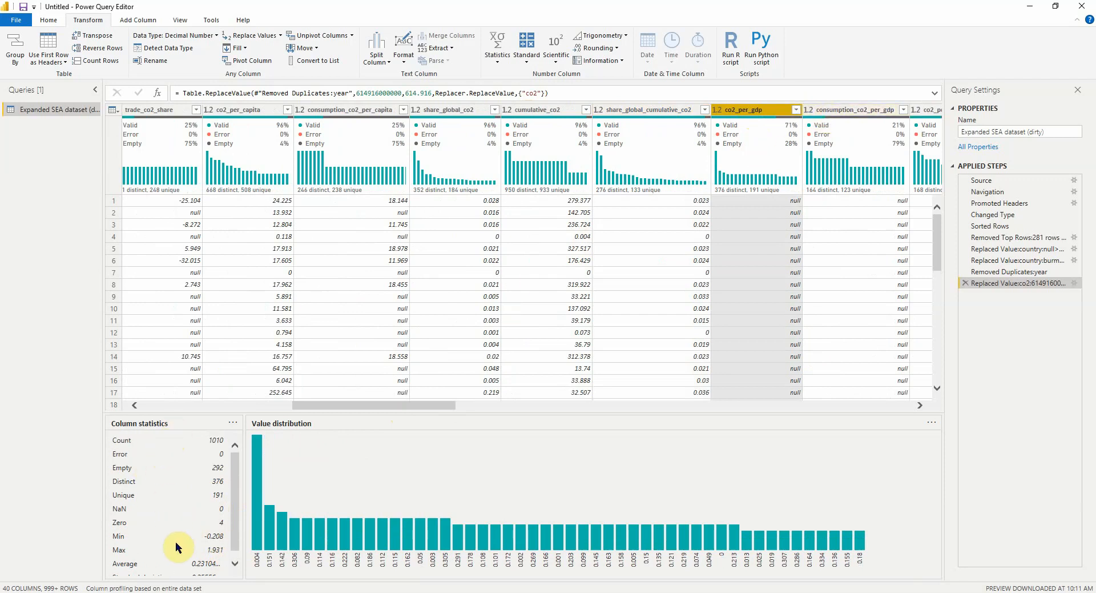
scroll(178, 557, down, 1)
click(842, 110)
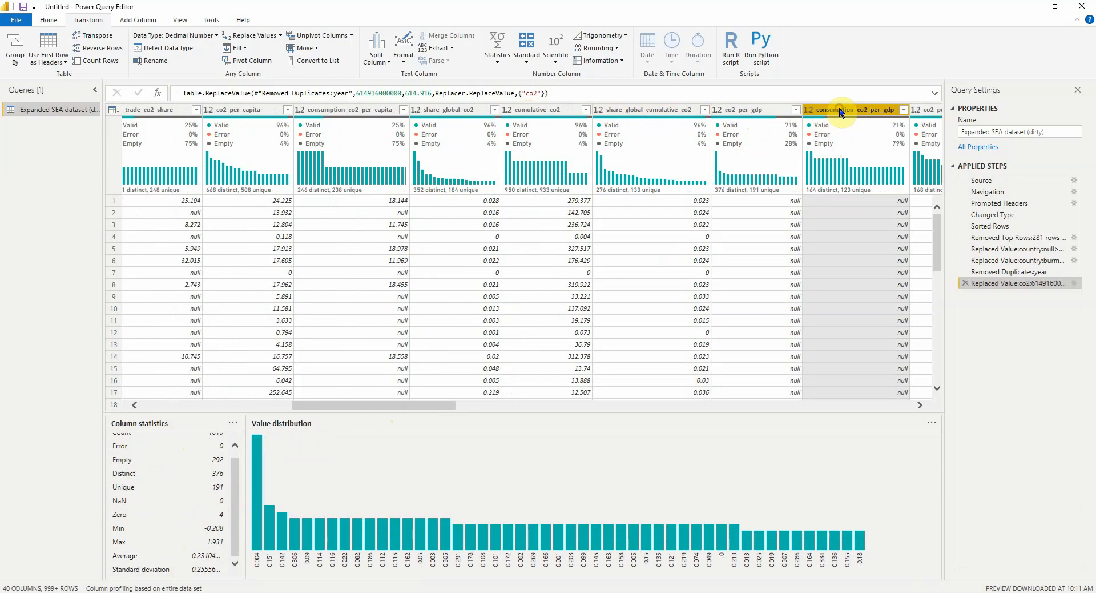
drag(376, 405, 421, 406)
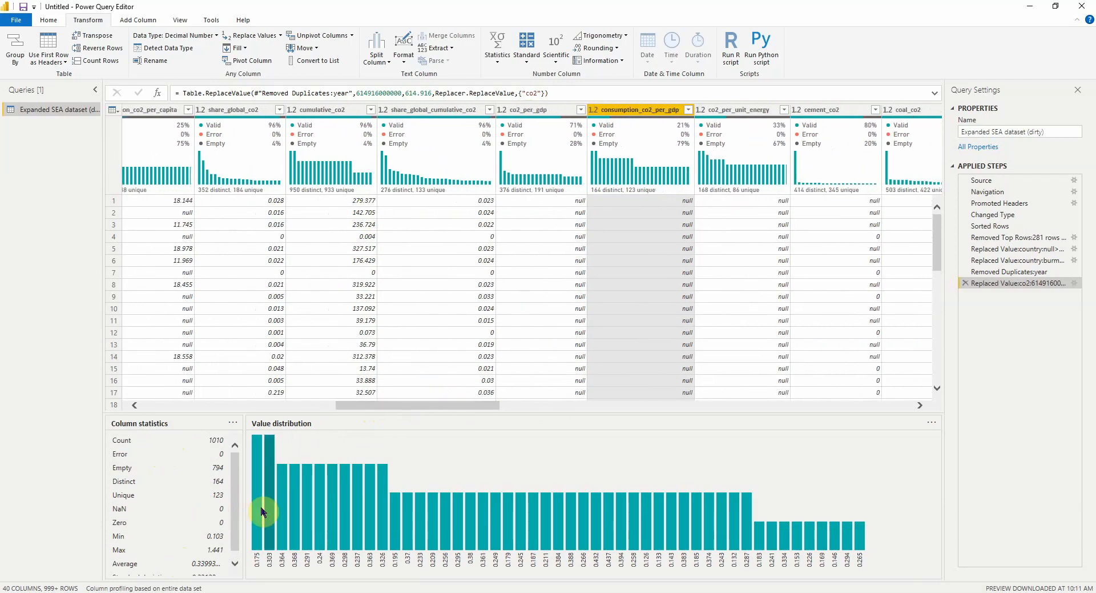
scroll(231, 506, down, 1)
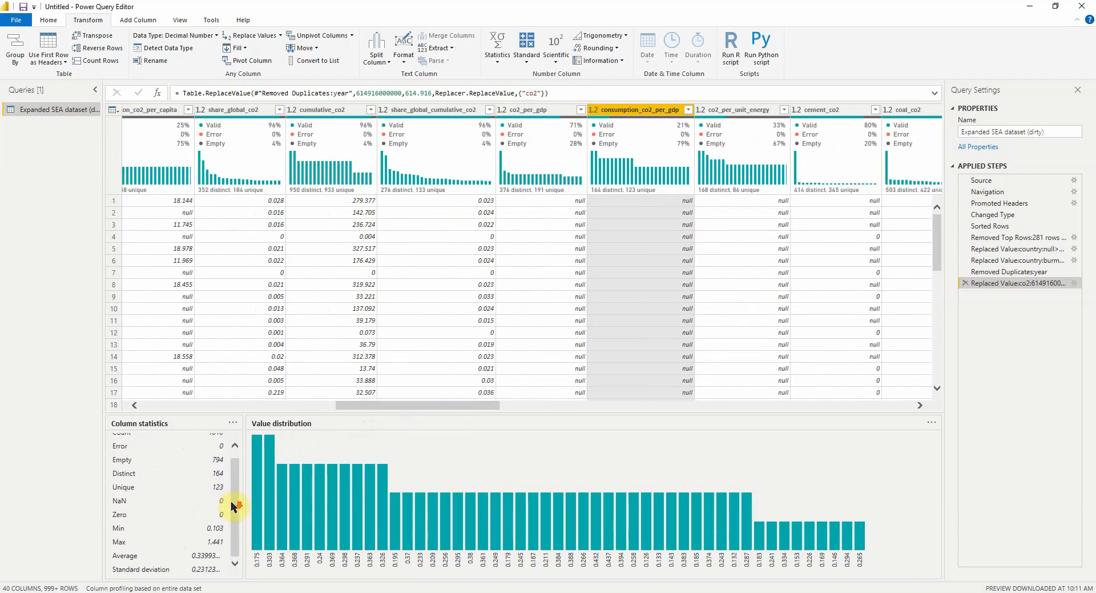
click(733, 112)
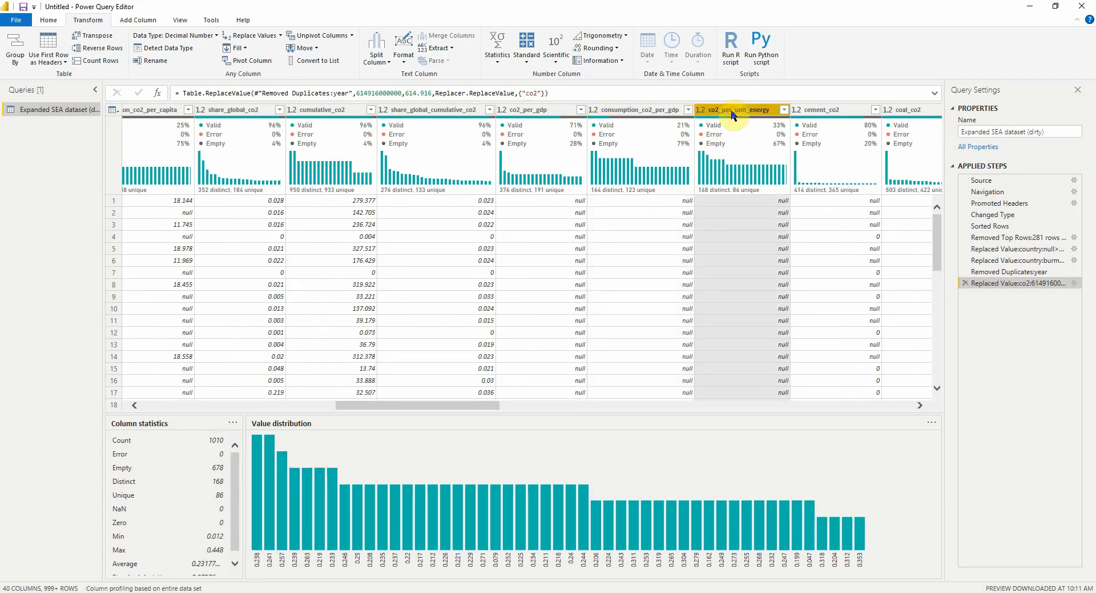
Step: Review the filter list of distinct values in co2_per_gdp without applying a filter, and return to consumption_co2_per_gdp
click(641, 113)
click(581, 109)
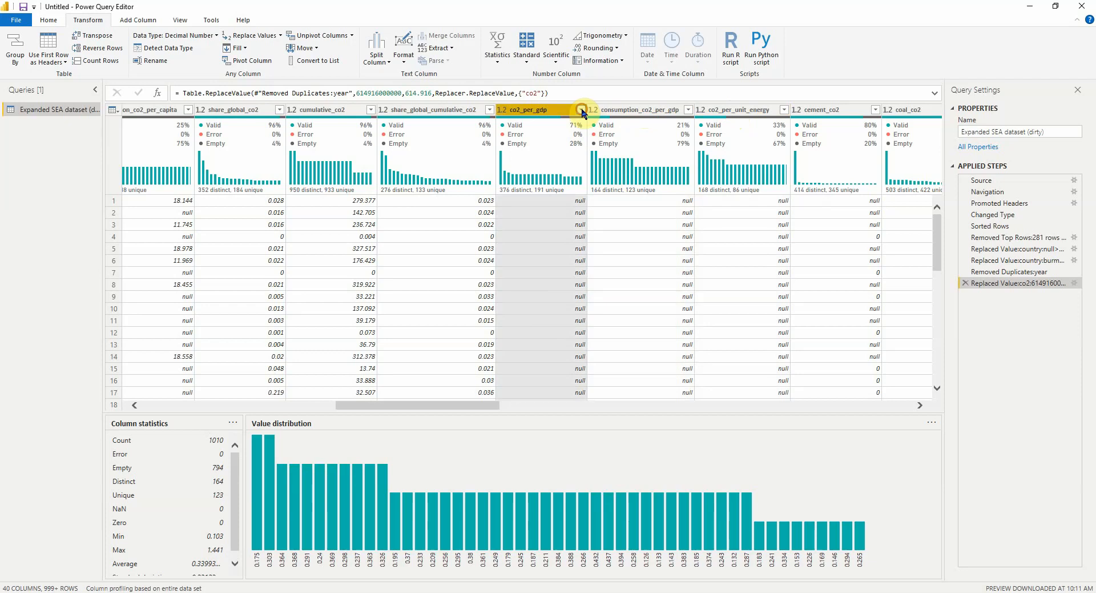
click(581, 109)
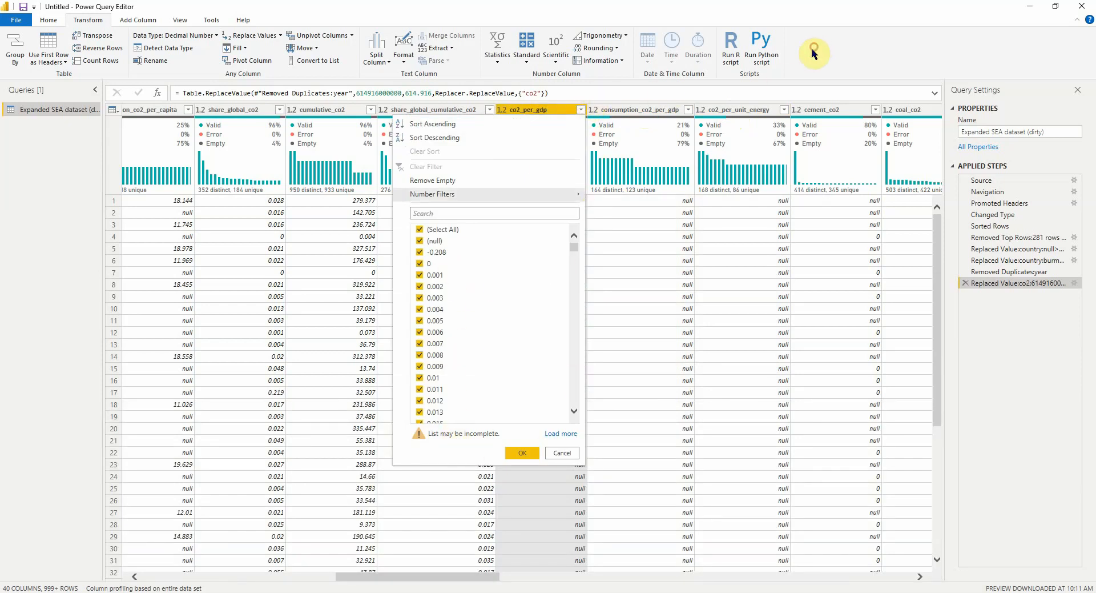
click(570, 108)
click(659, 114)
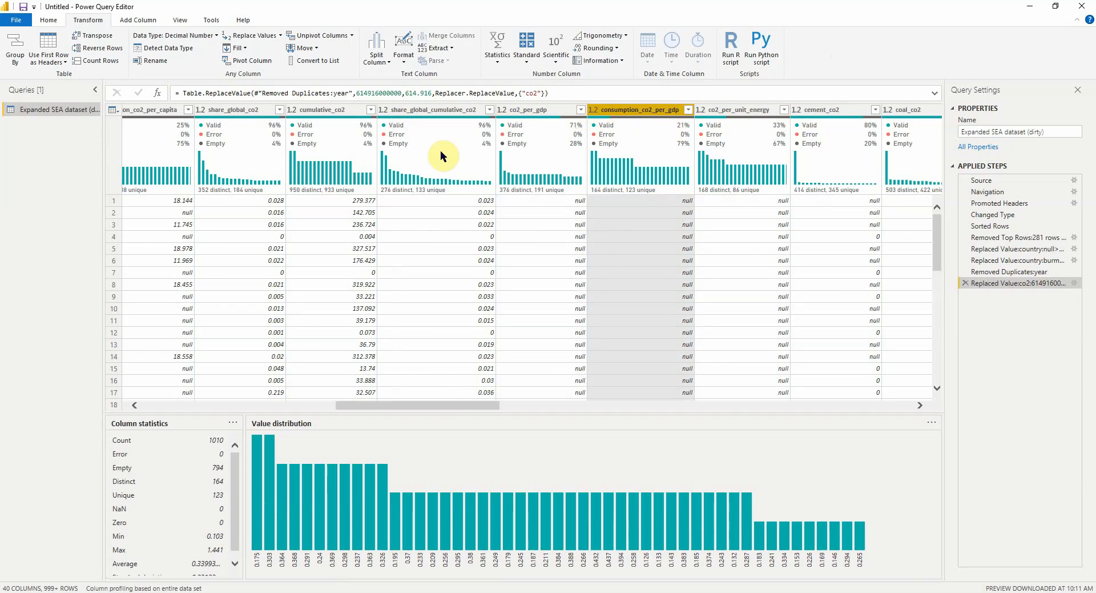
Step: Review the full list of distinct values in consumption_co2_per_gdp, down to the largest ones, without applying a filter
drag(475, 404, 535, 407)
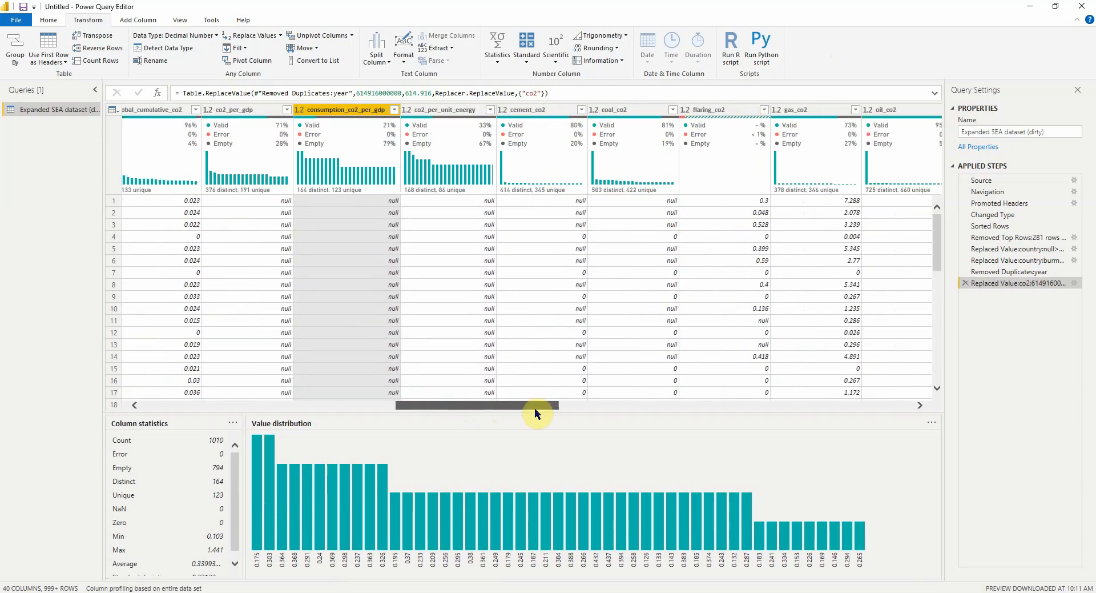
click(394, 109)
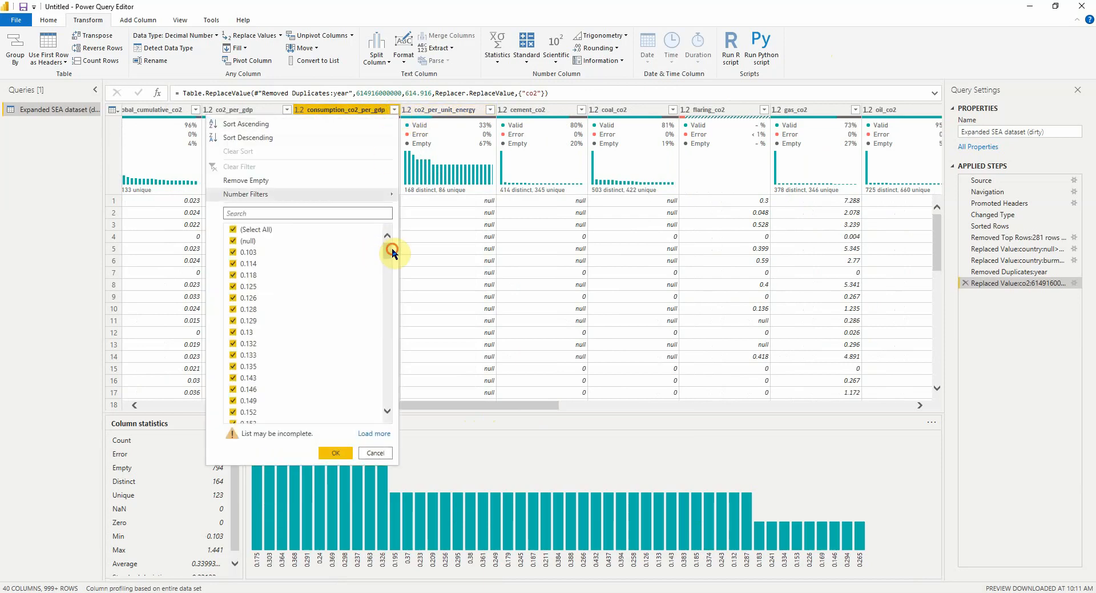
click(403, 360)
click(395, 111)
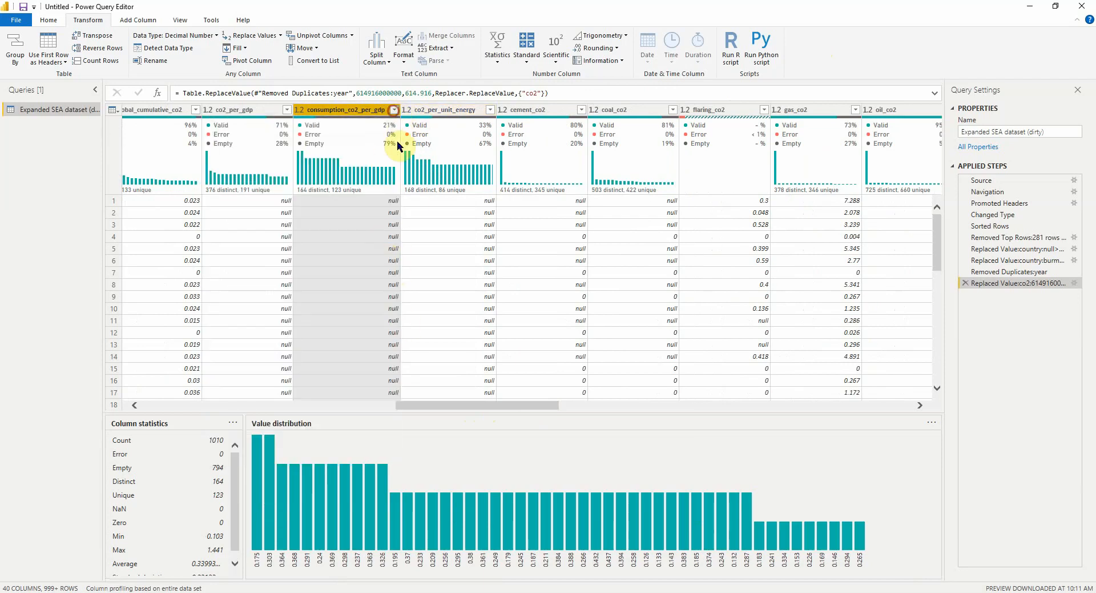
drag(387, 249, 412, 428)
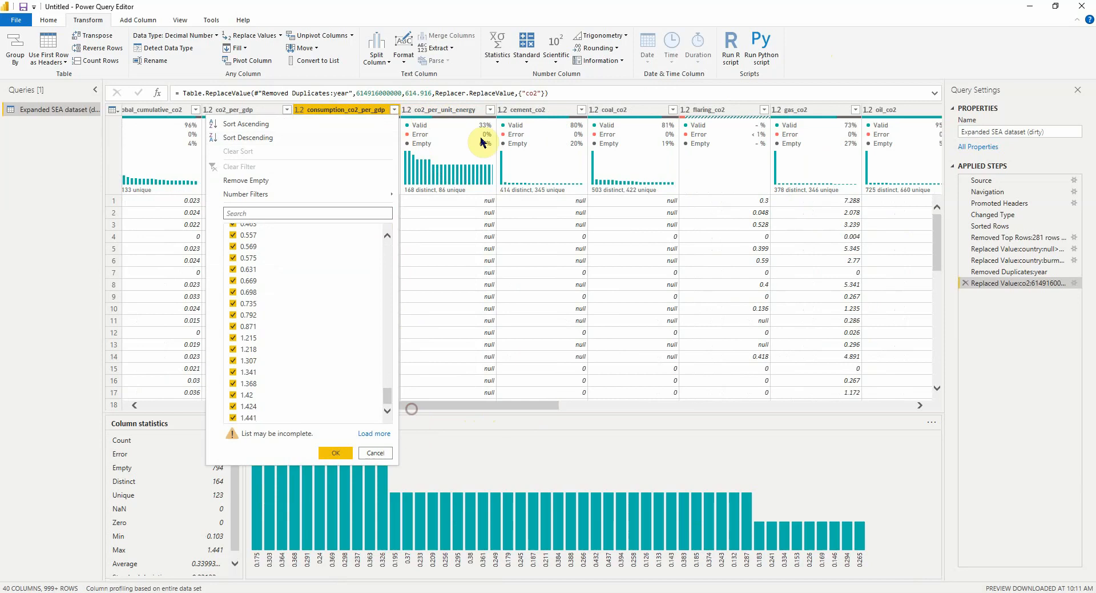
Step: Examine the column statistics of co2_per_unit_energy, cement_co2 and coal_co2 for anomalies
click(461, 110)
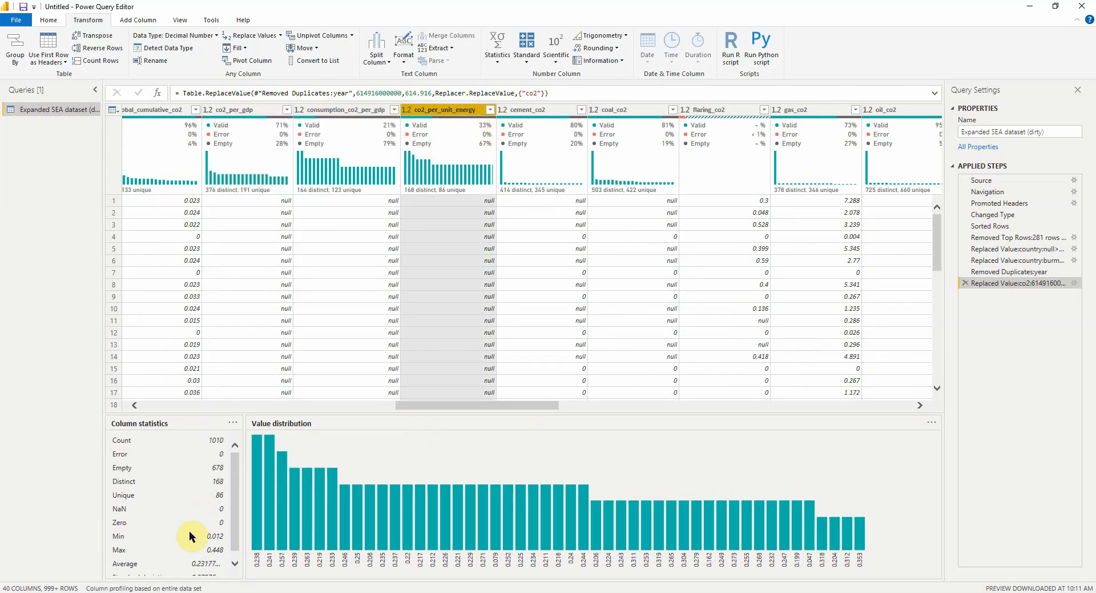
scroll(191, 536, down, 1)
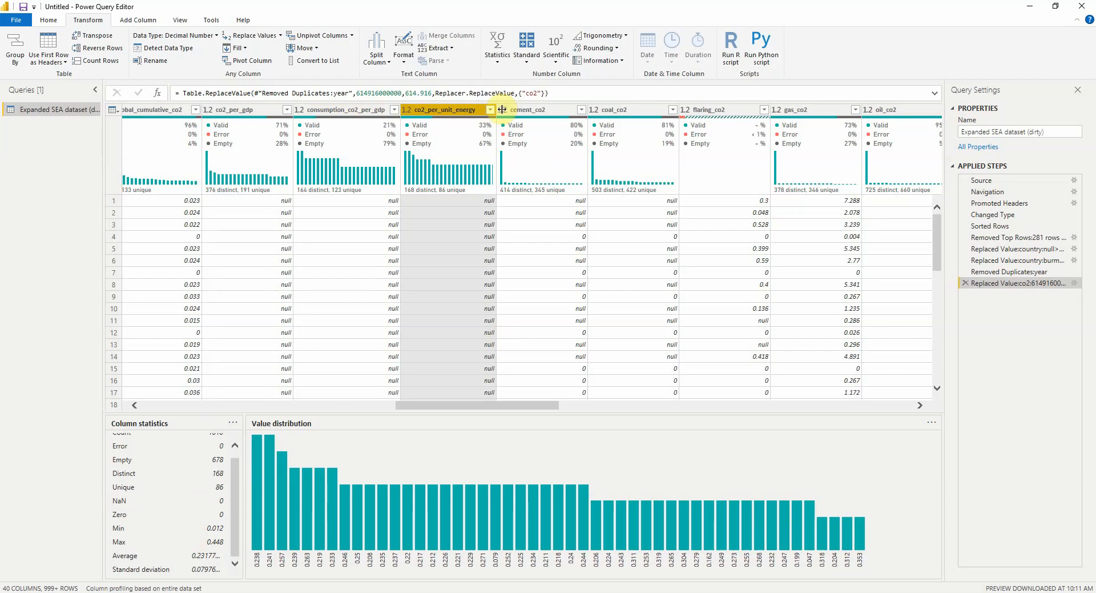
click(526, 109)
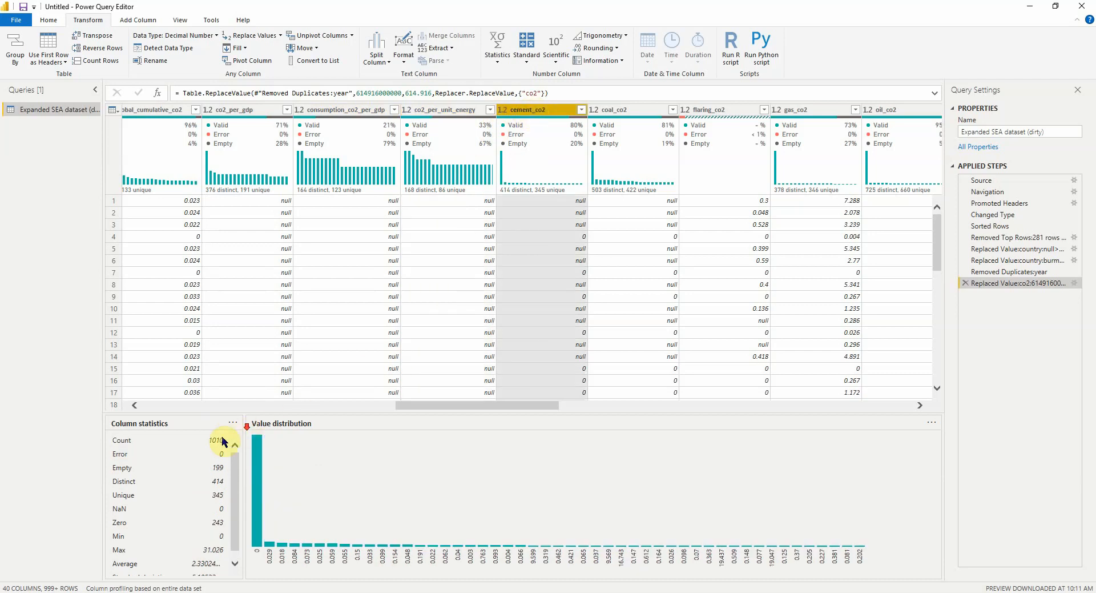
scroll(220, 469, down, 1)
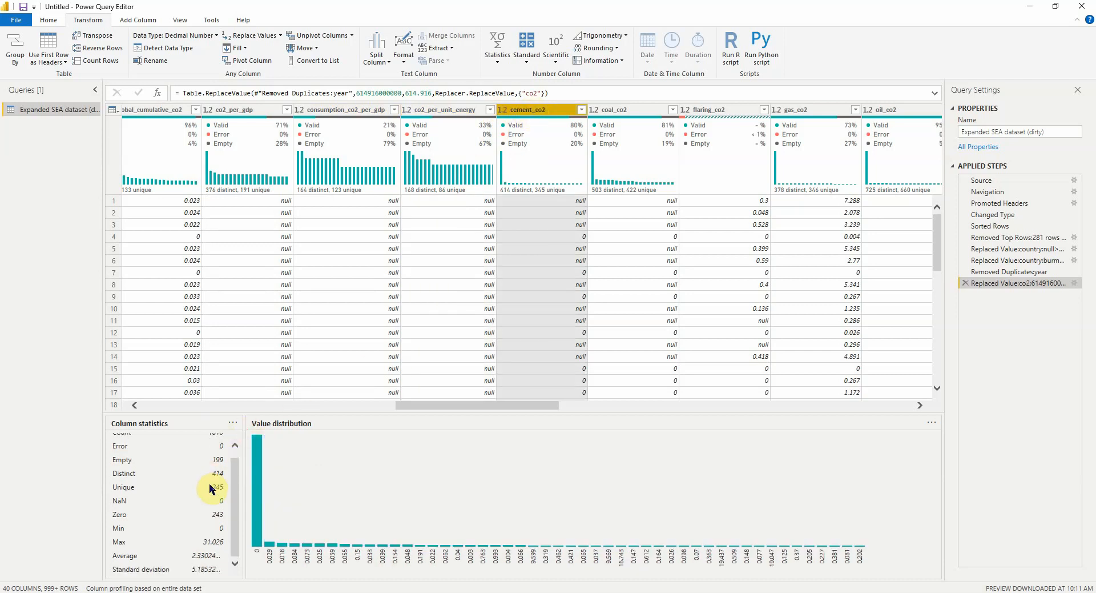
click(616, 109)
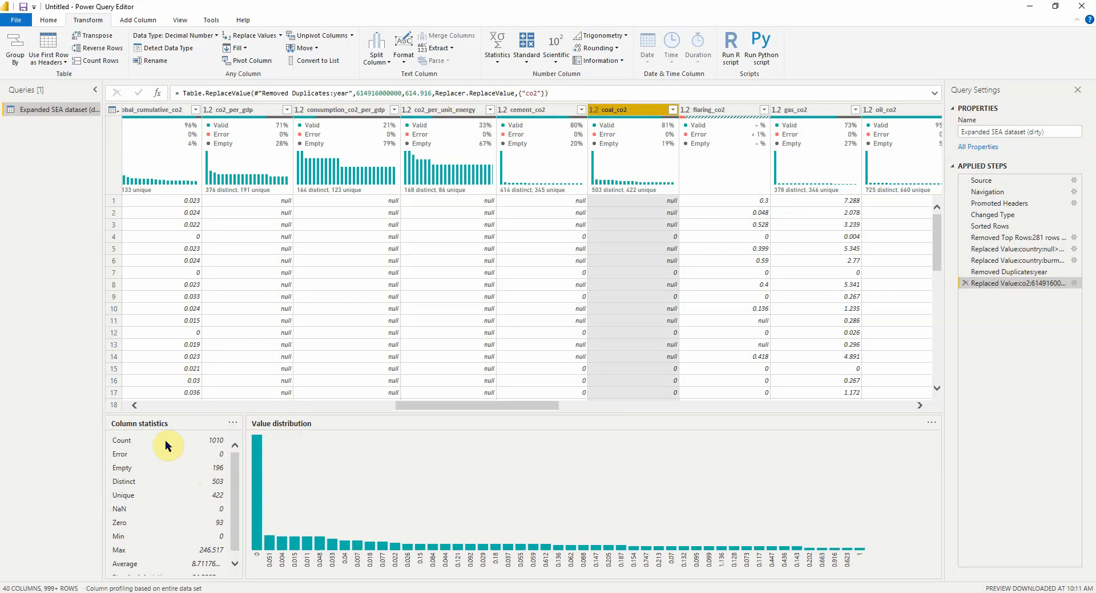
scroll(220, 499, down, 1)
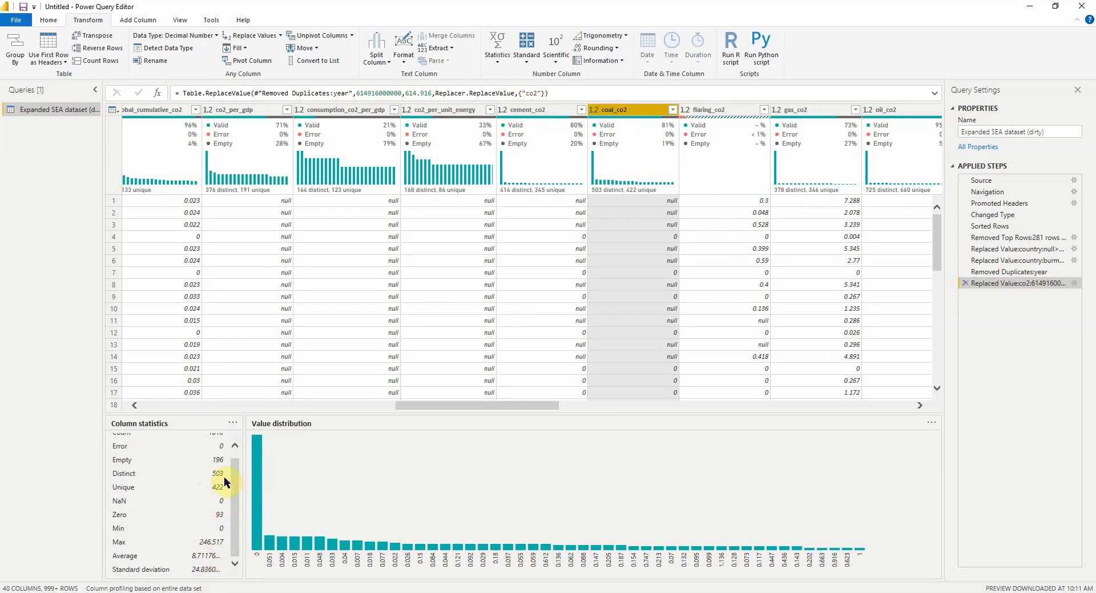
Step: Examine the column statistics and column quality of flaring_co2 for errors
click(723, 110)
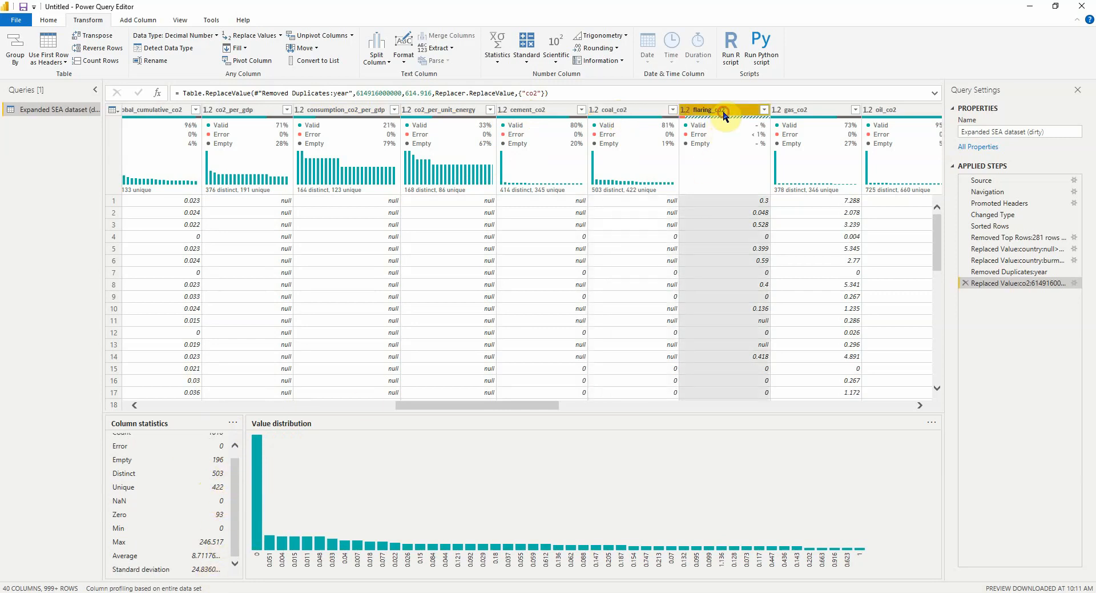
drag(505, 406, 531, 403)
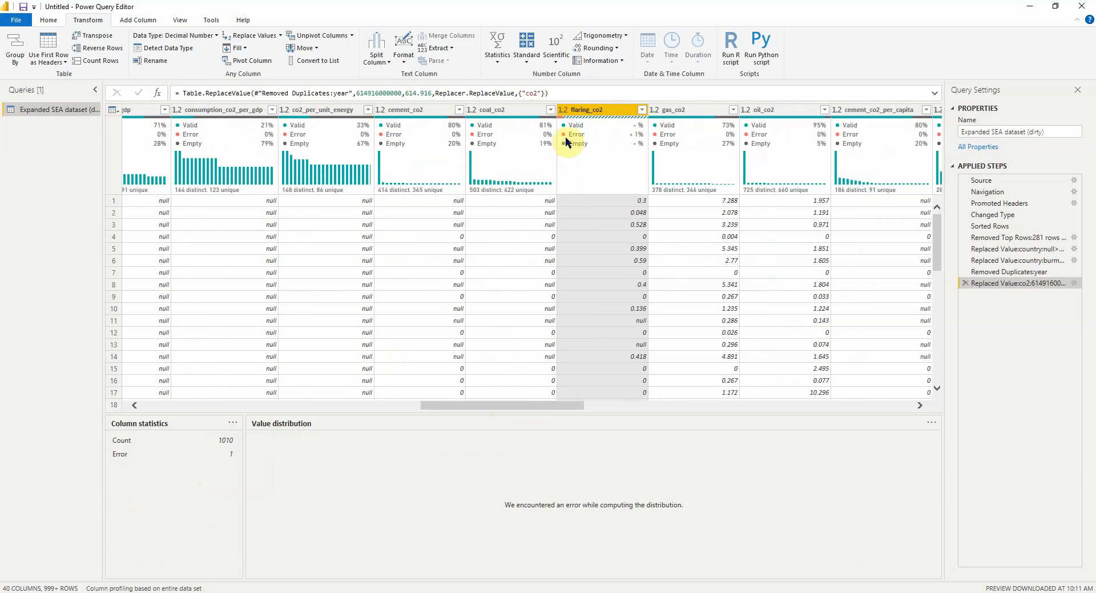
mouse_move(560, 117)
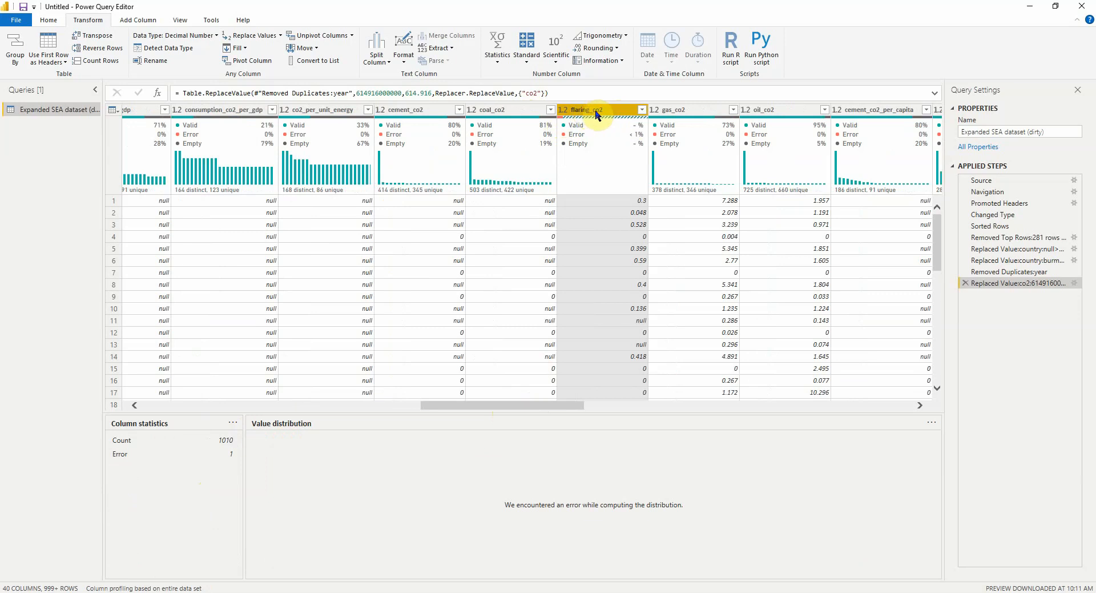
Step: Keep only the rows with errors in flaring_co2 to inspect the faulty value, and delete the Kept Errors step
click(48, 20)
click(401, 63)
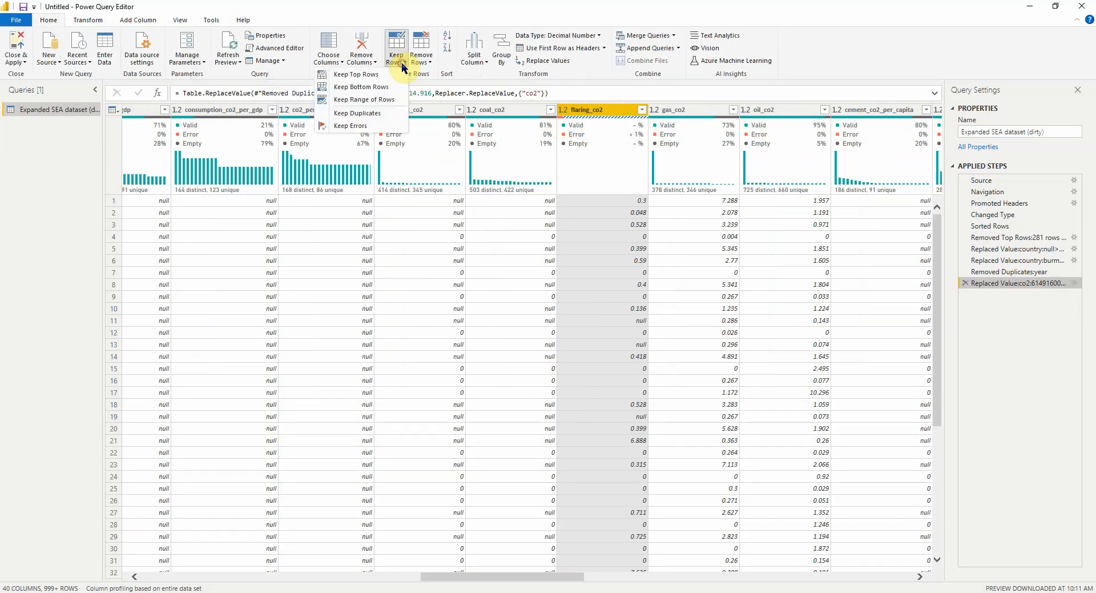
click(345, 127)
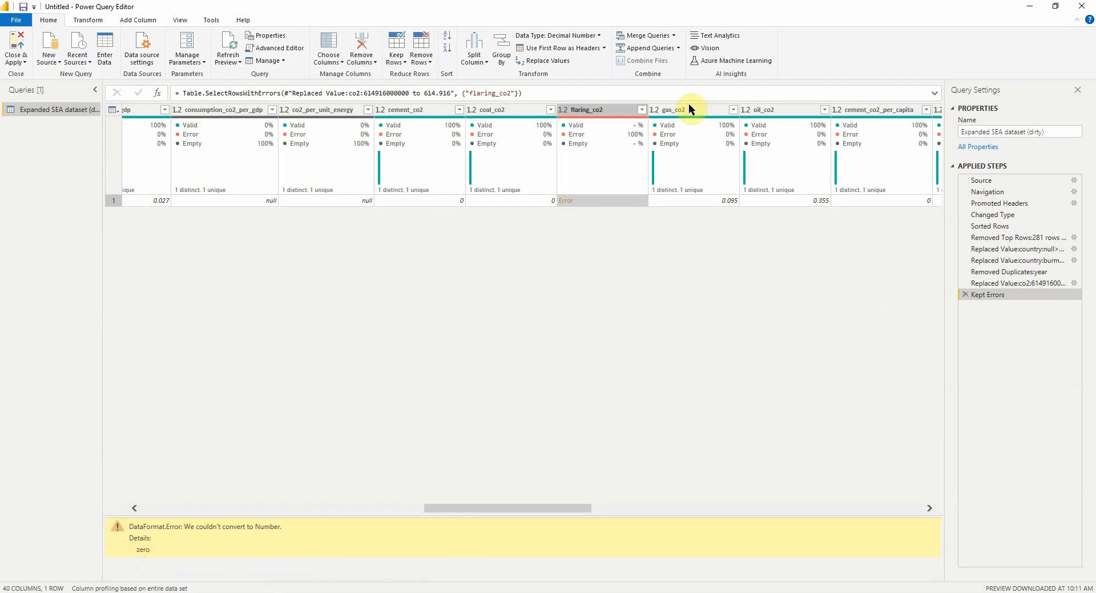
click(615, 110)
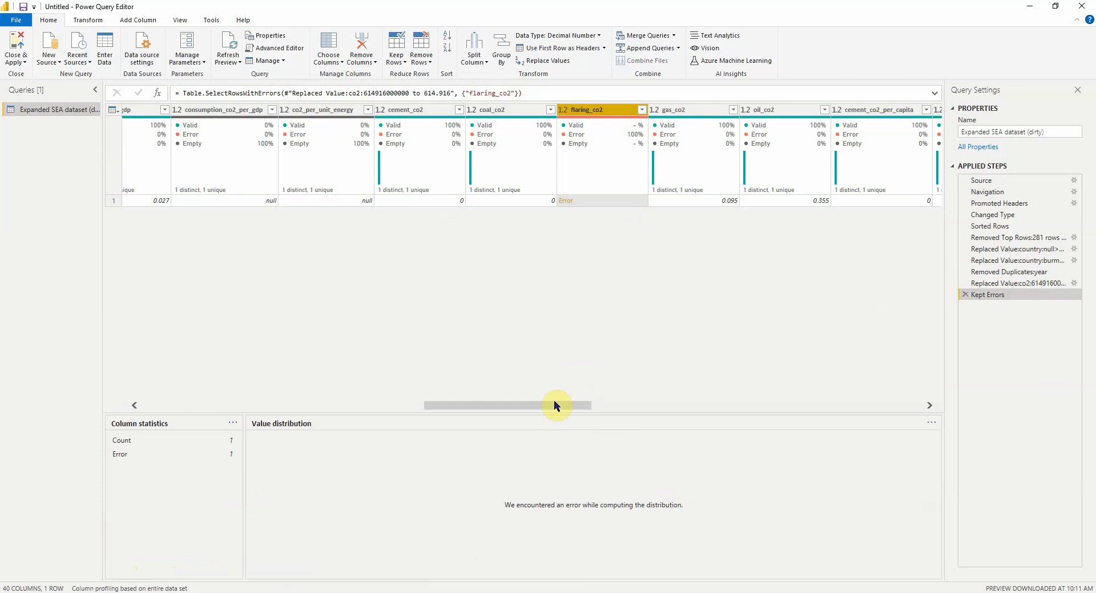
drag(550, 404, 547, 408)
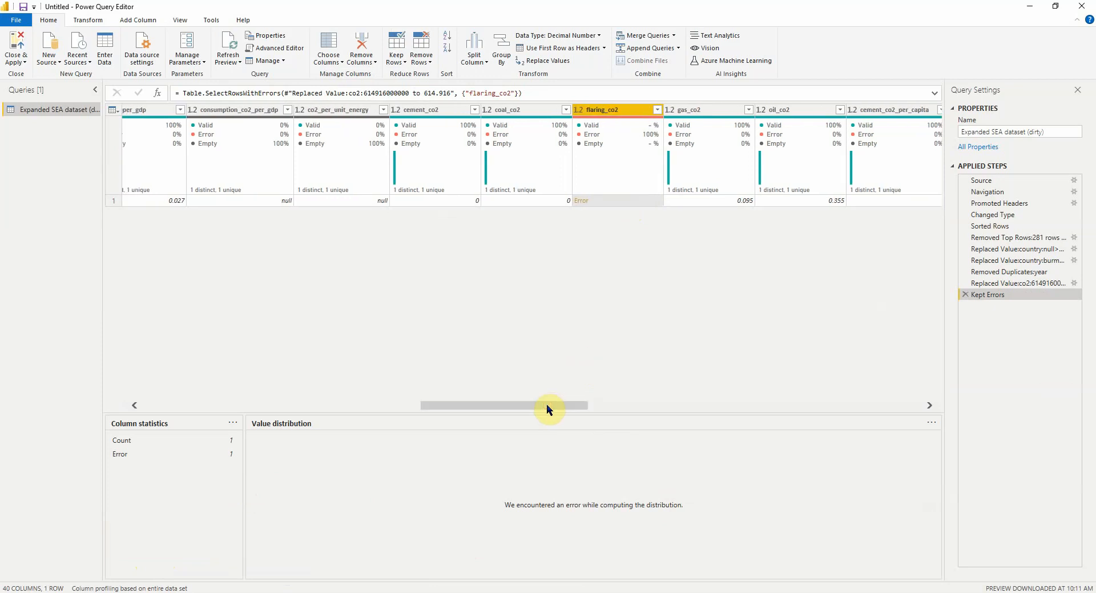
click(966, 294)
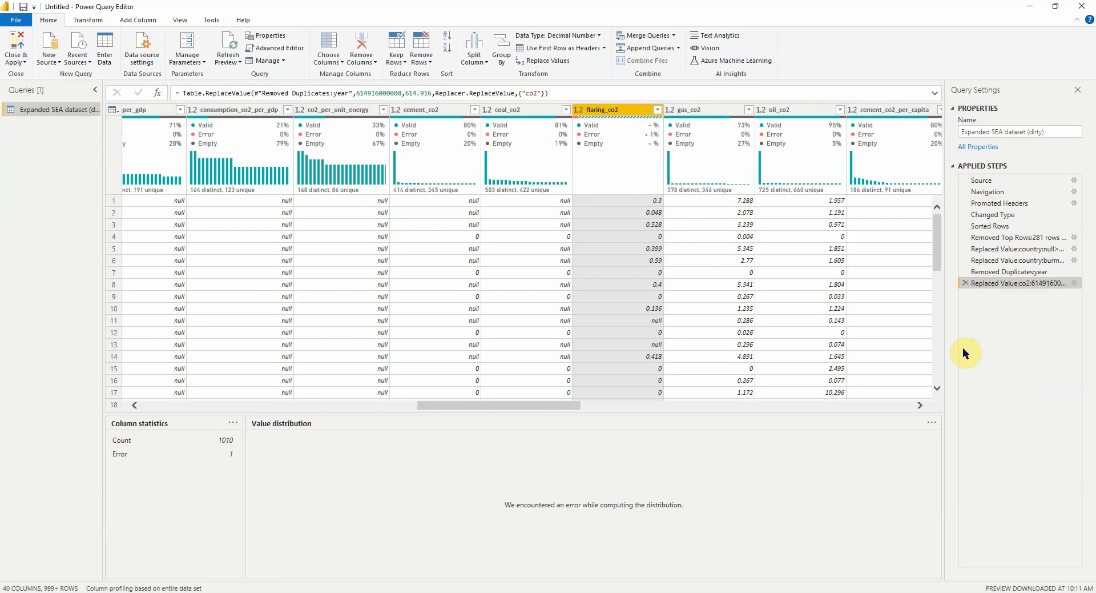
Step: Change the data type of the flaring_co2 column to Text
right_click(593, 110)
click(1020, 331)
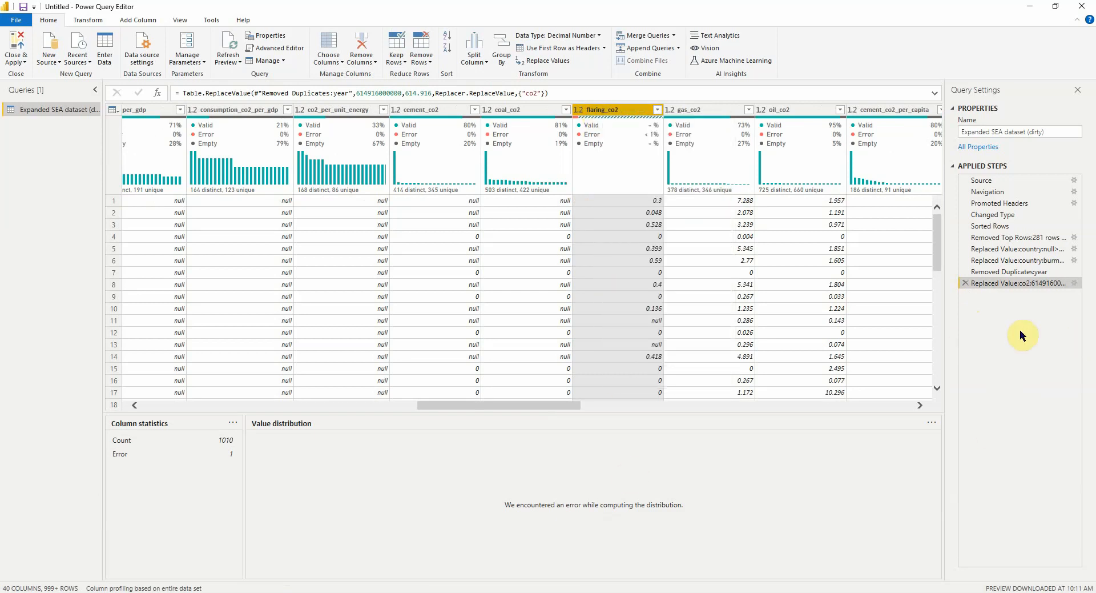
right_click(598, 110)
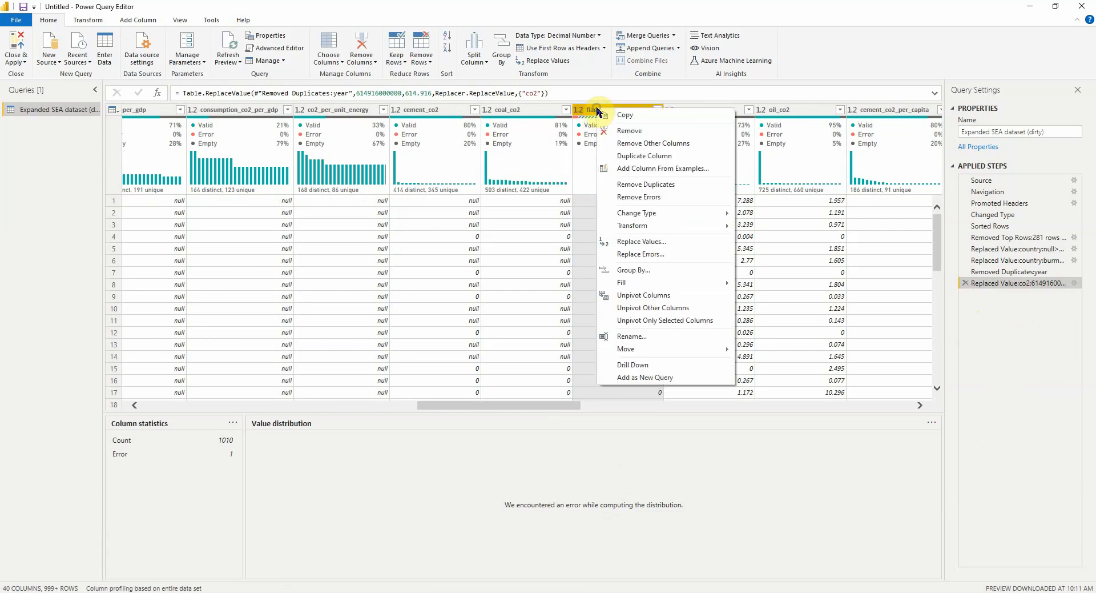
mouse_move(622, 217)
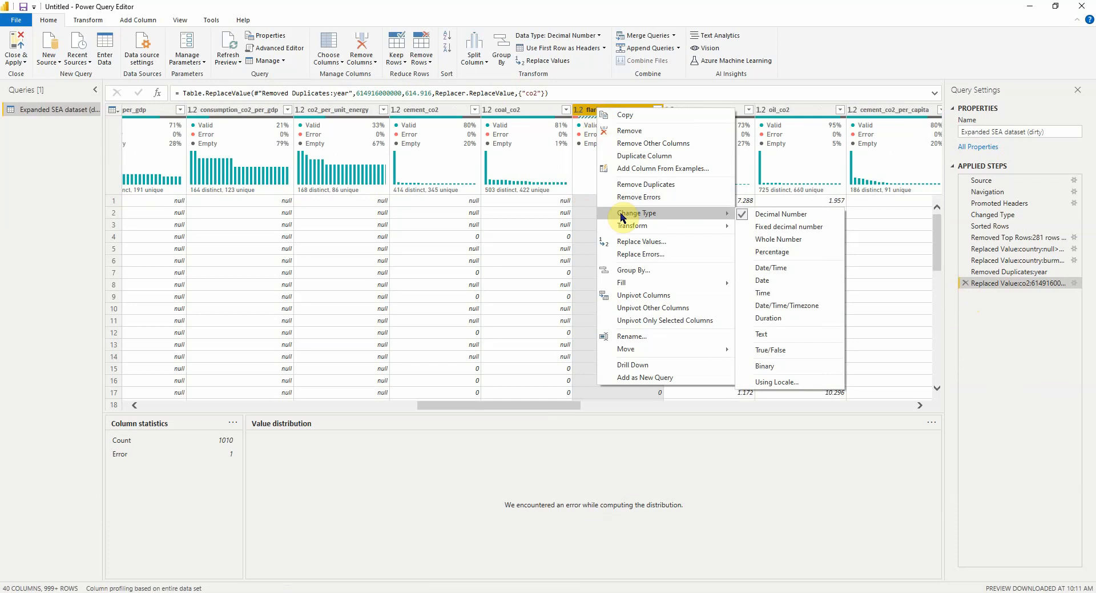
click(775, 334)
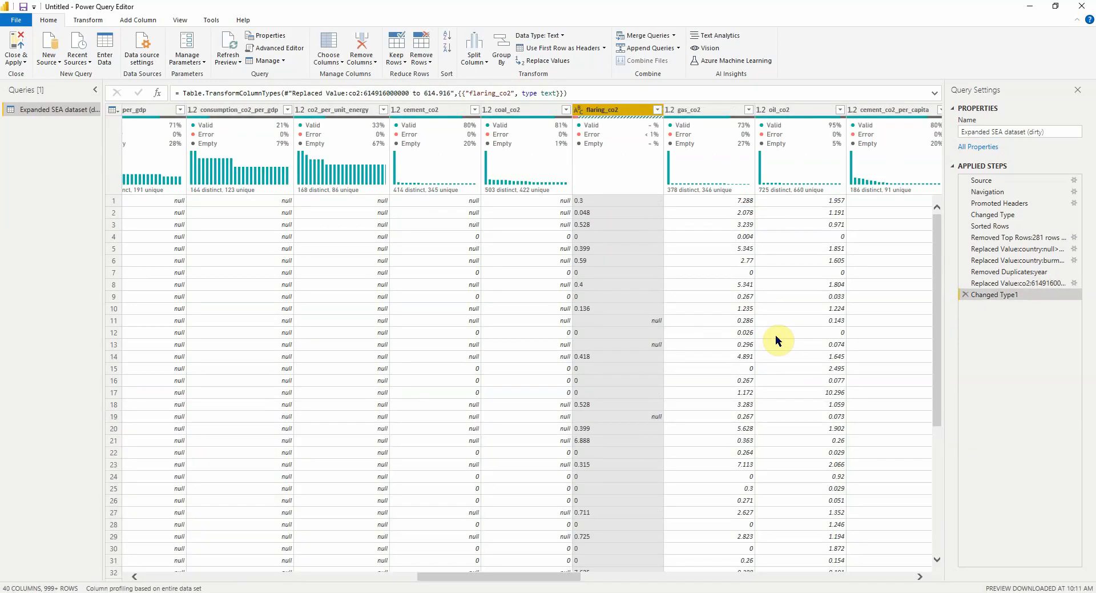
Step: Rename the latest type-change step as Changed Type:flaring_co2:text
right_click(999, 295)
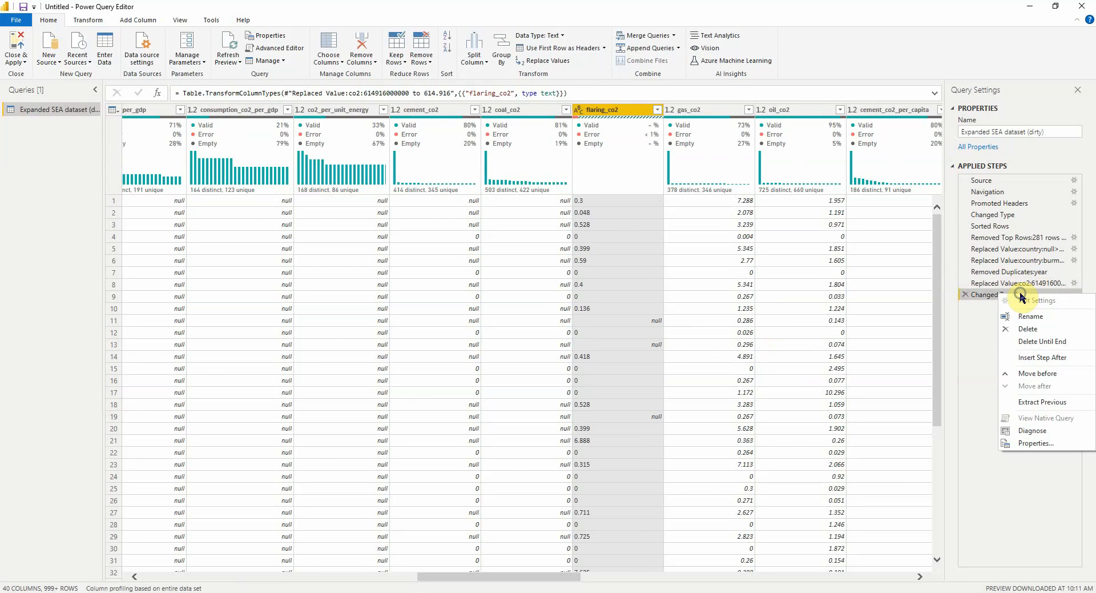
click(1030, 316)
click(1024, 294)
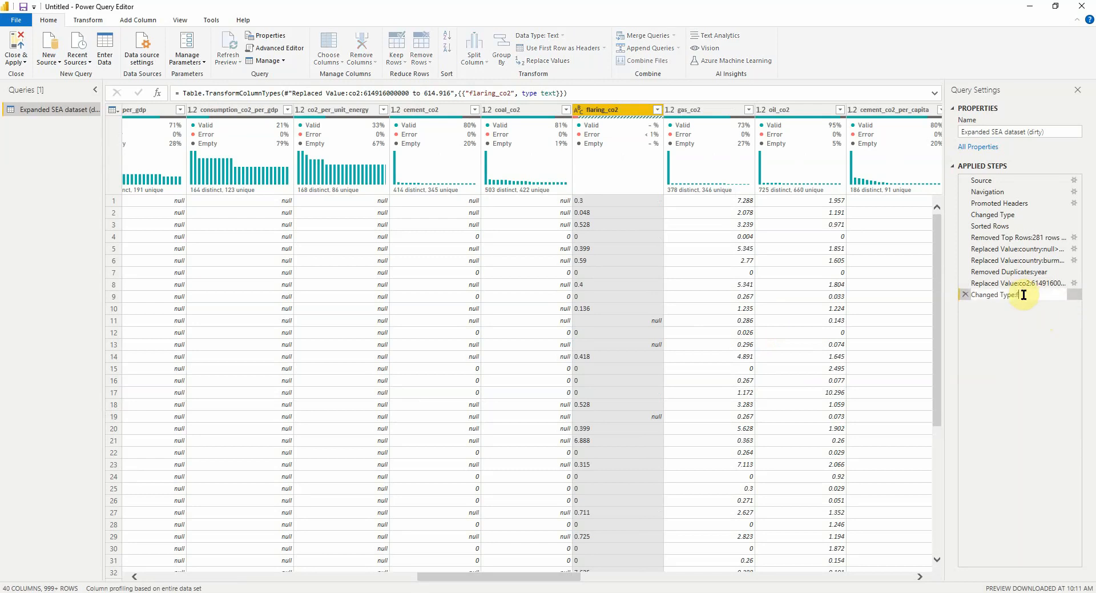
text(:flaring_co2:text)
key(Return)
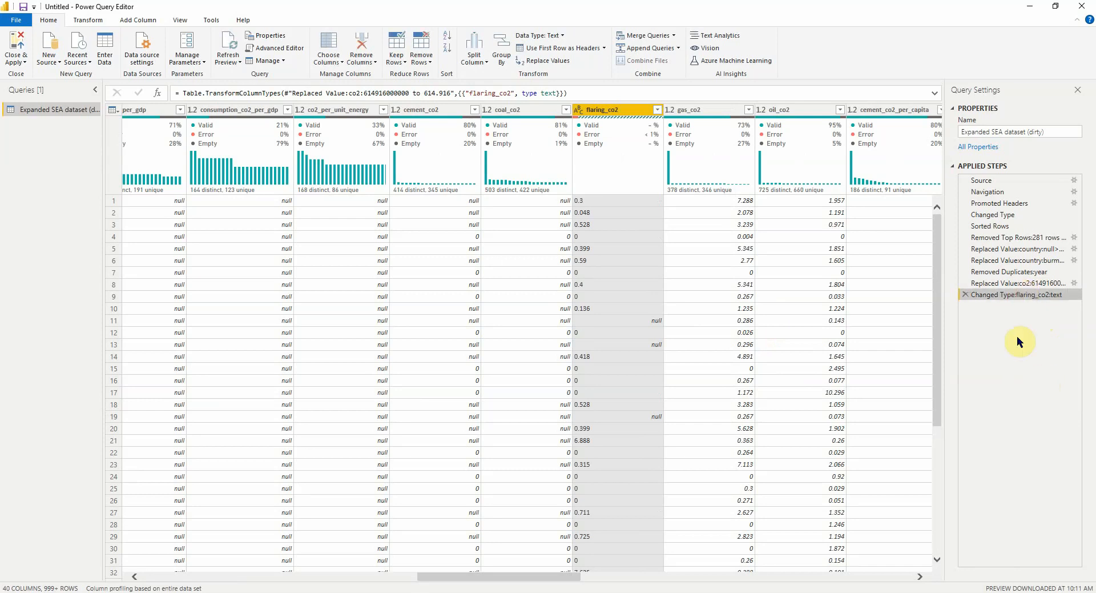
Step: Replace the errors in the flaring_co2 column with 0
right_click(595, 115)
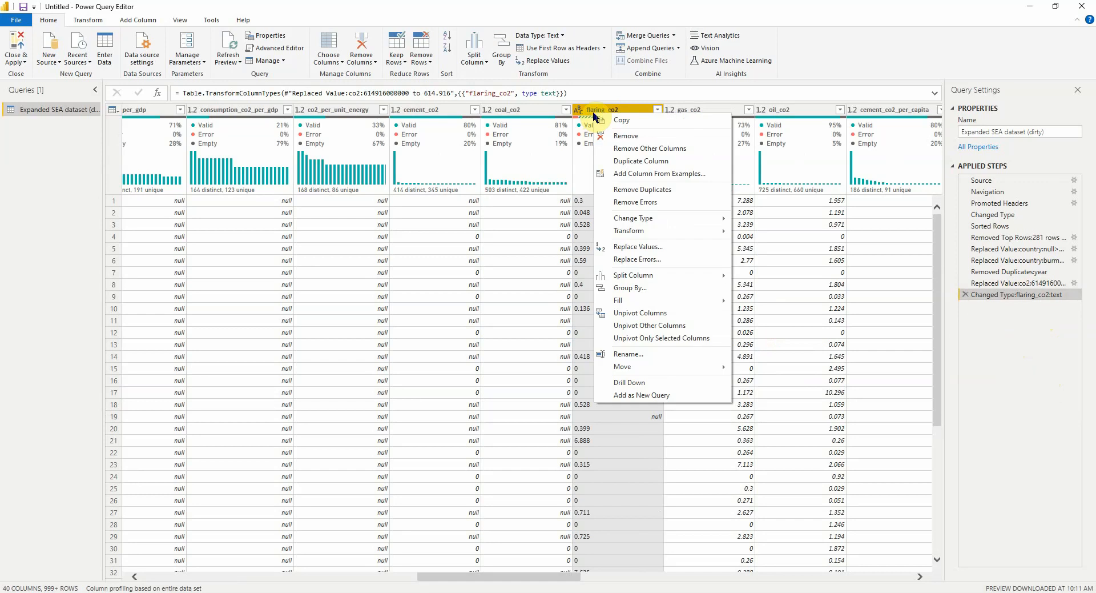
click(645, 259)
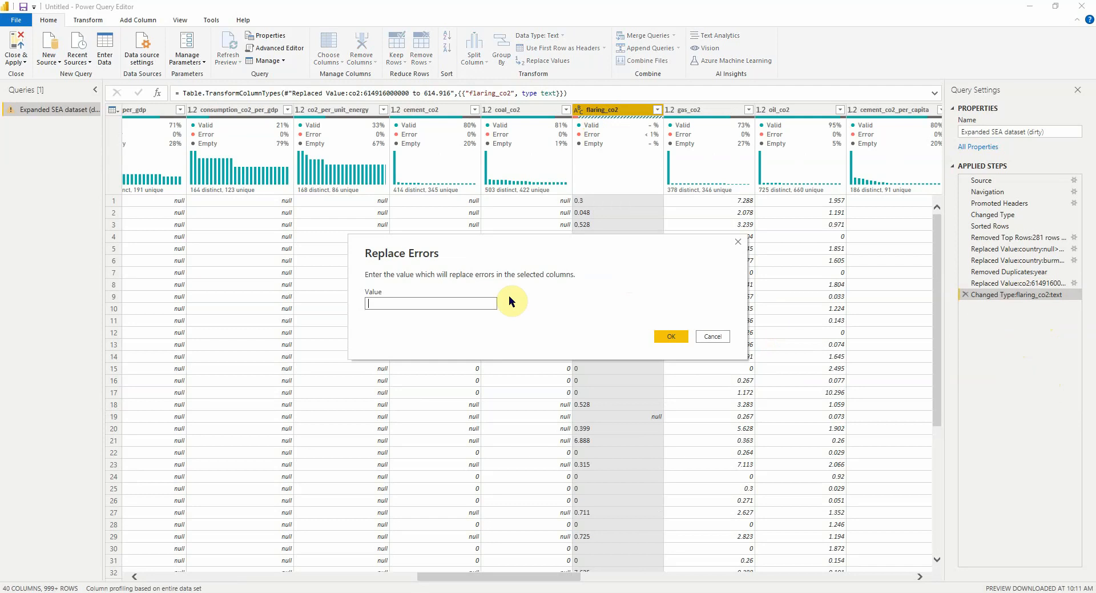
text(0)
click(661, 336)
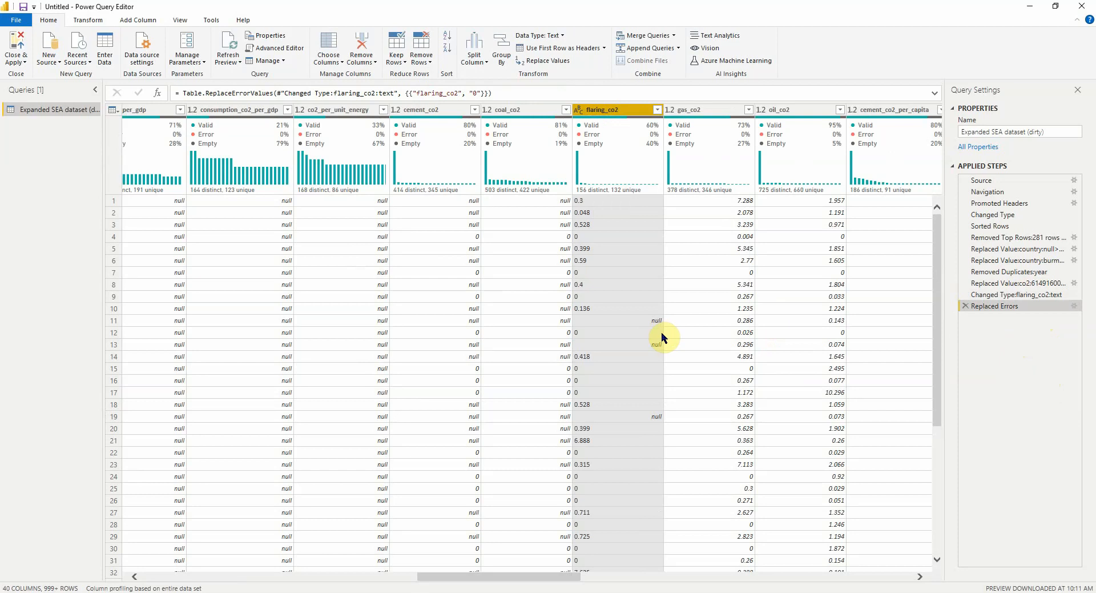
Step: Rename the Replaced Errors step as Replaced Errors:flraing_co2:zero to 0
right_click(1015, 309)
click(1026, 330)
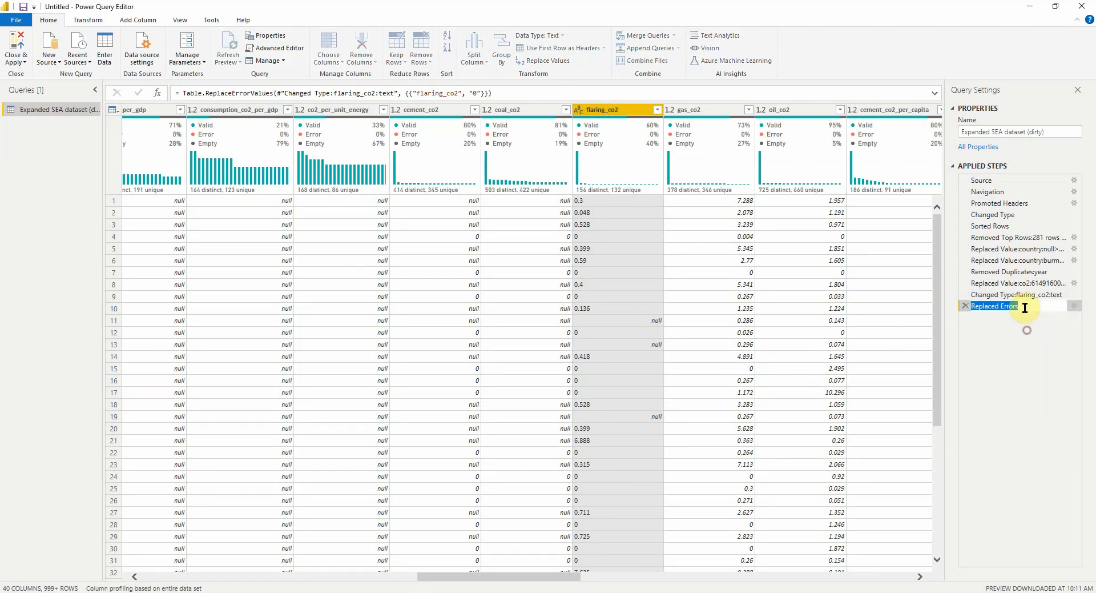
click(1025, 307)
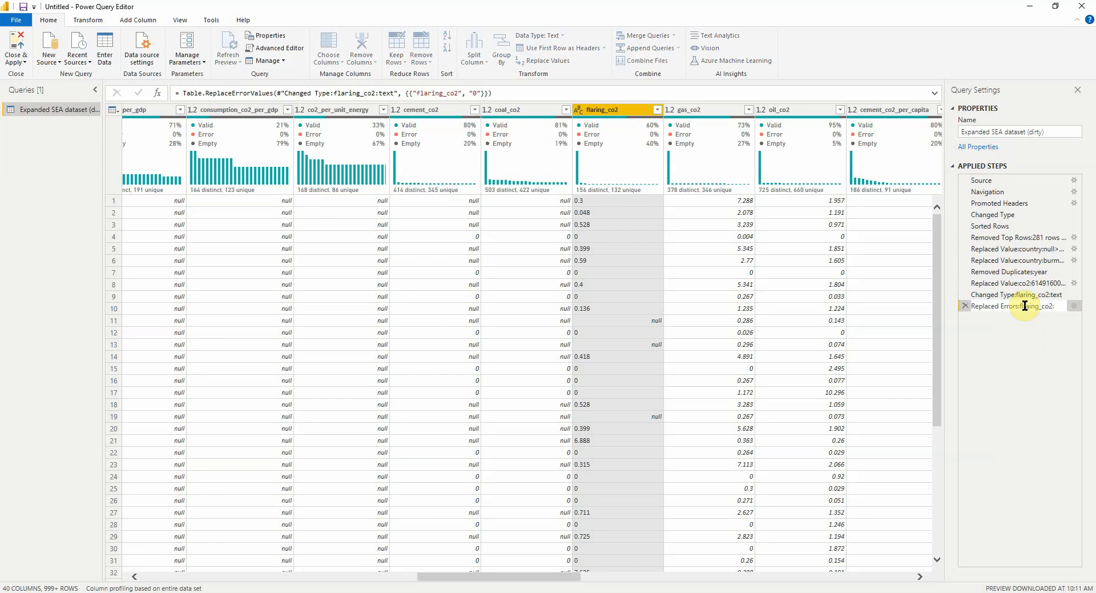
click(1042, 332)
text(ero to 0)
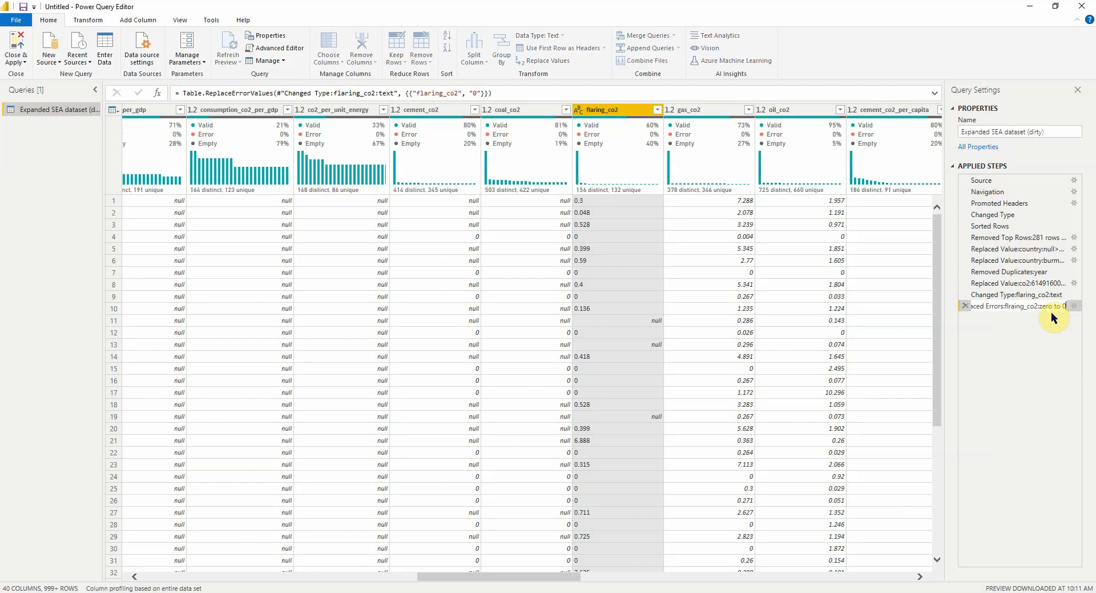
key(Return)
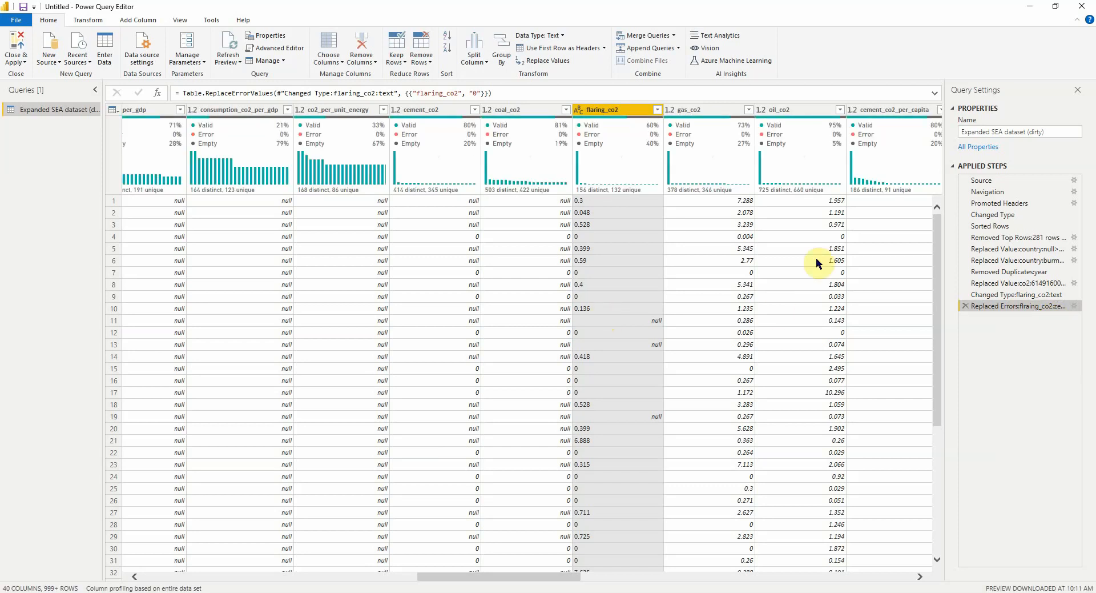
Step: Change the data type of the flaring_co2 column to Decimal Number
right_click(620, 112)
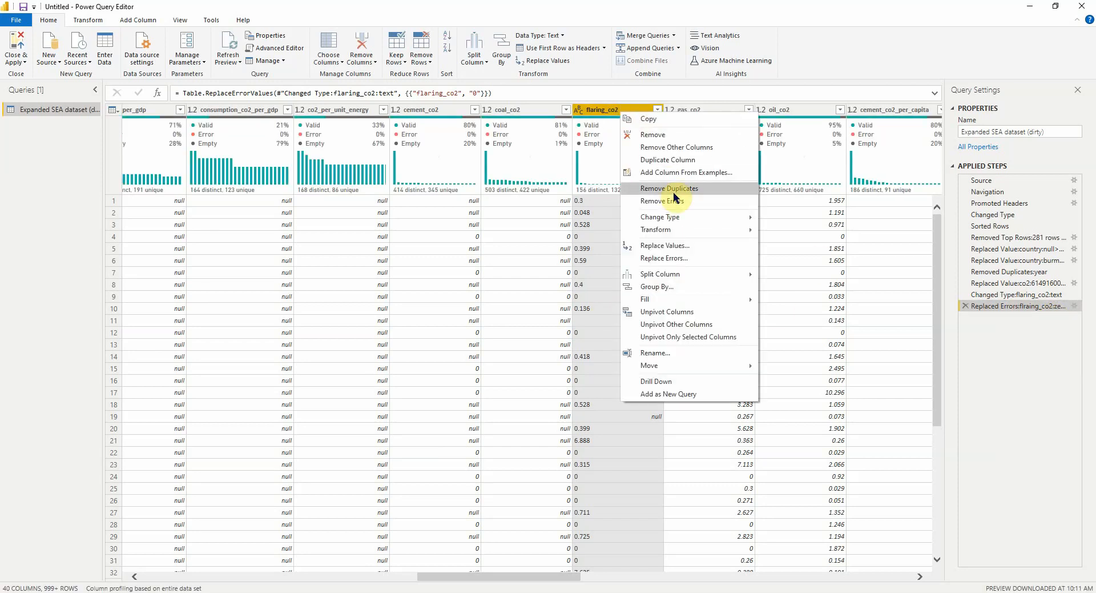
mouse_move(672, 221)
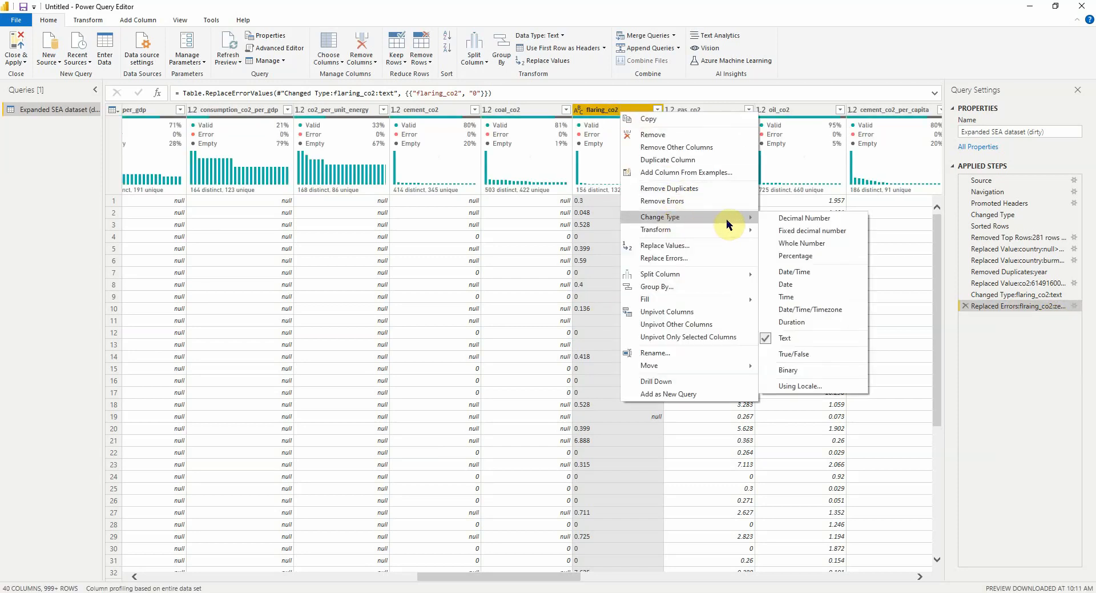
click(782, 220)
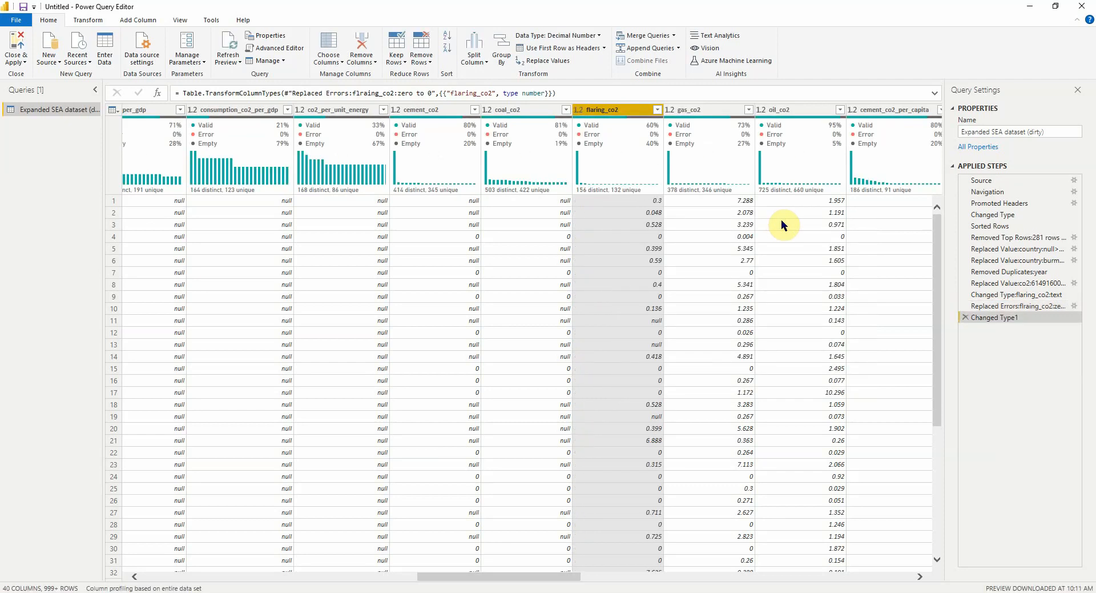
Step: Examine the column statistics of flaring_co2 and gas_co2 for remaining errors and empty values
click(590, 114)
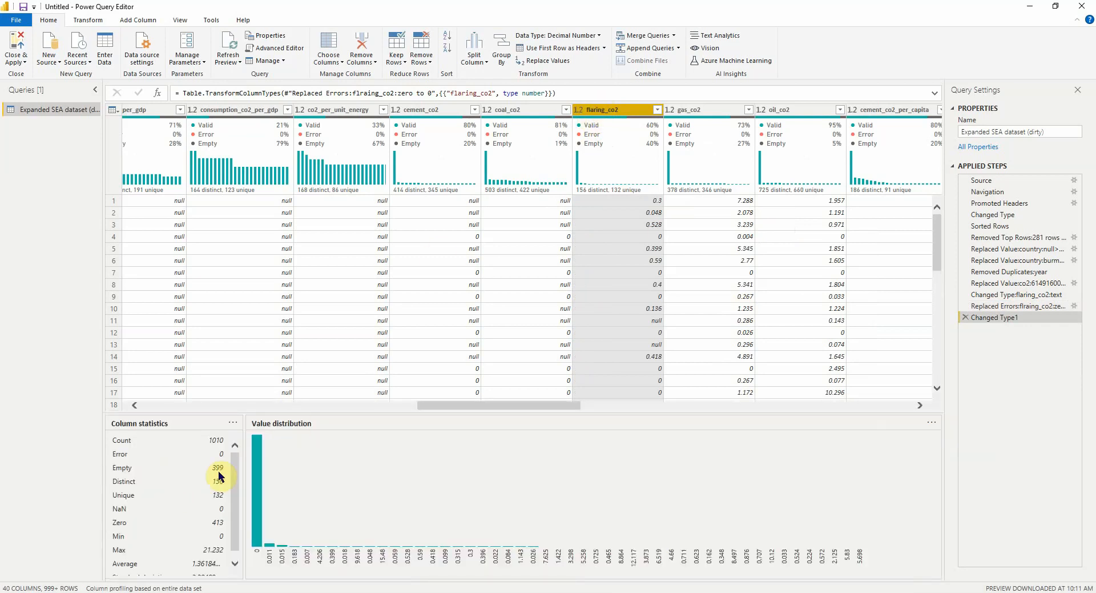
scroll(216, 491, down, 1)
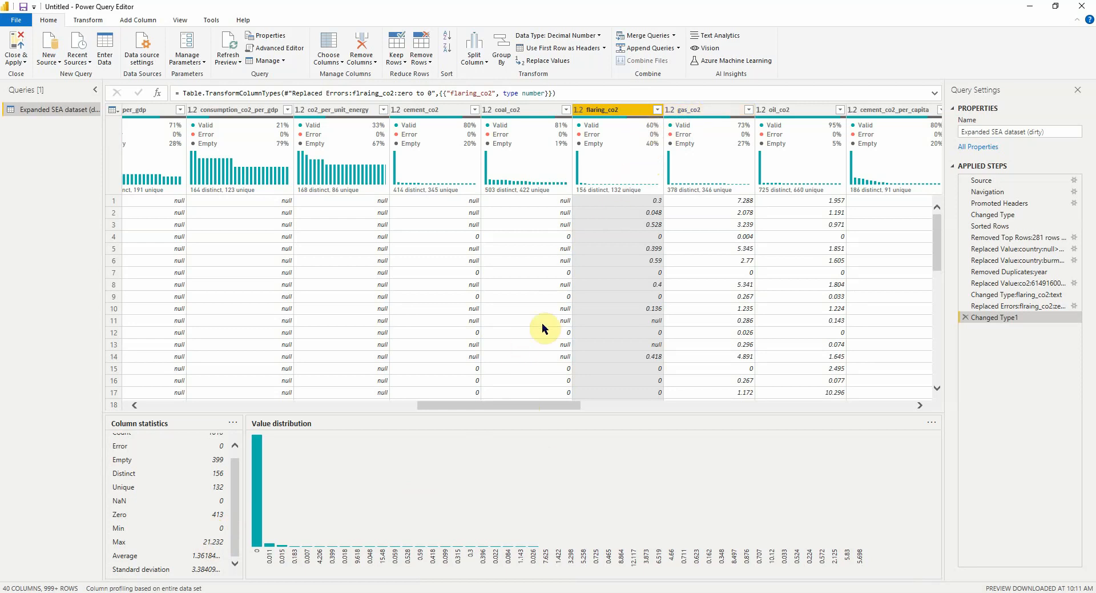
click(697, 110)
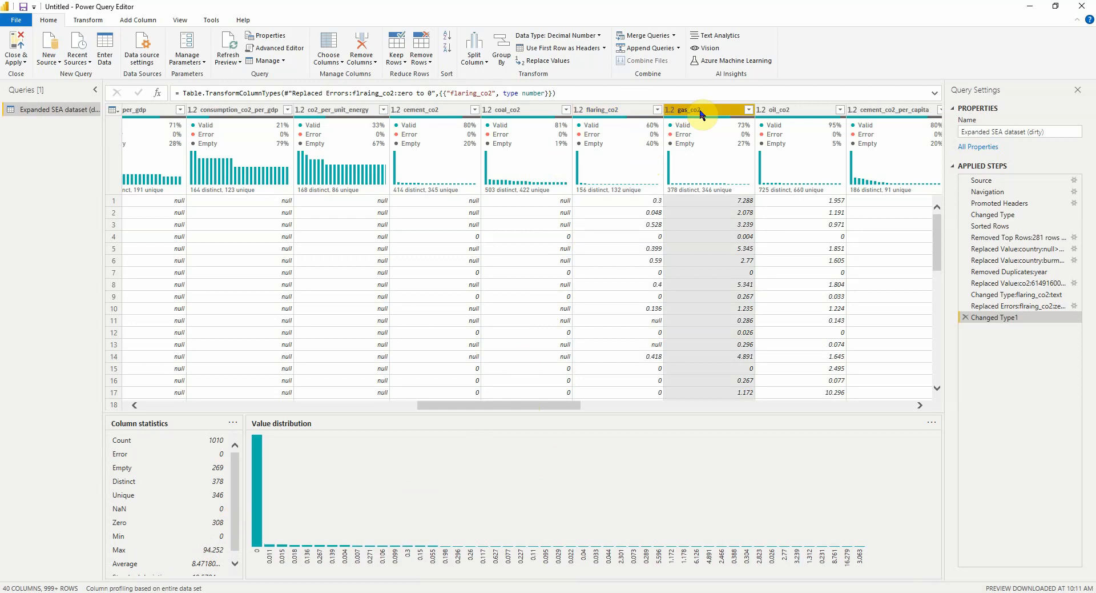
scroll(674, 220, down, 8)
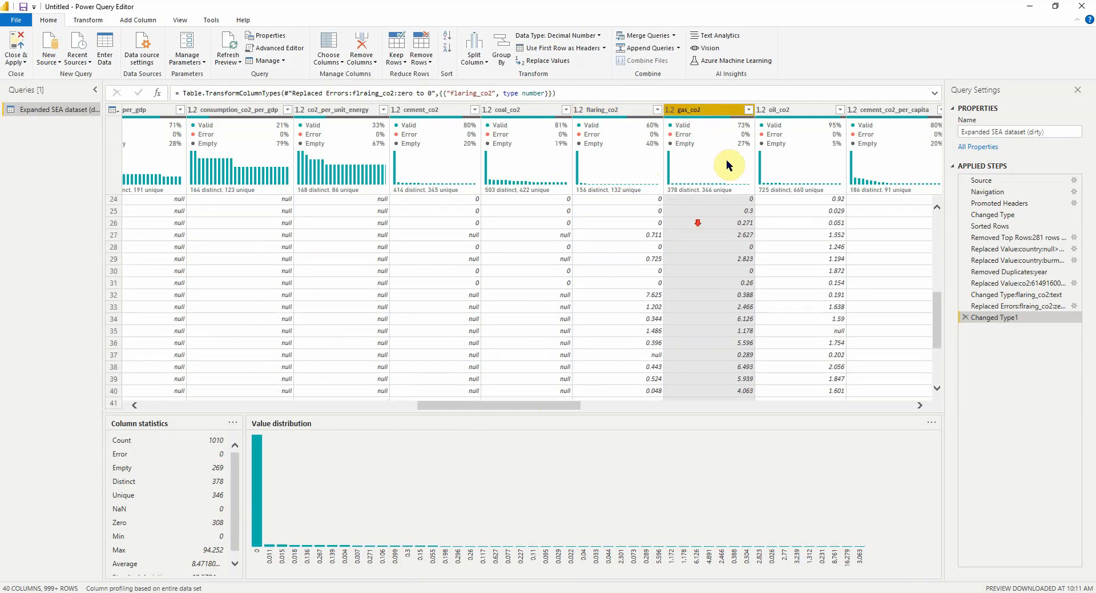
Step: Filter gas_co2 to show only null rows for inspection, and delete the Filtered Rows step
click(749, 110)
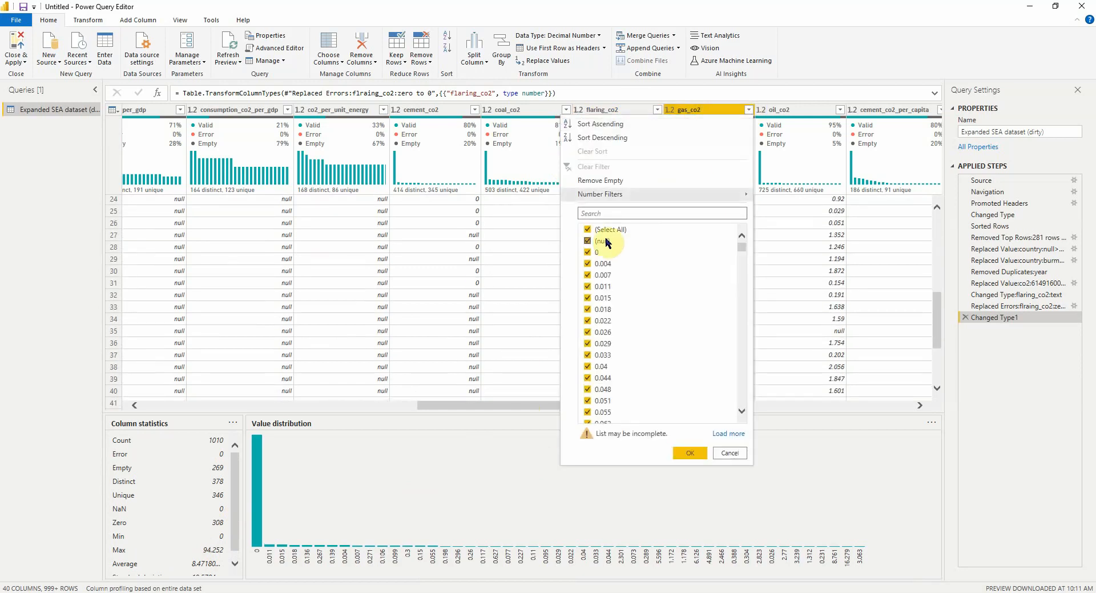
click(590, 230)
click(588, 241)
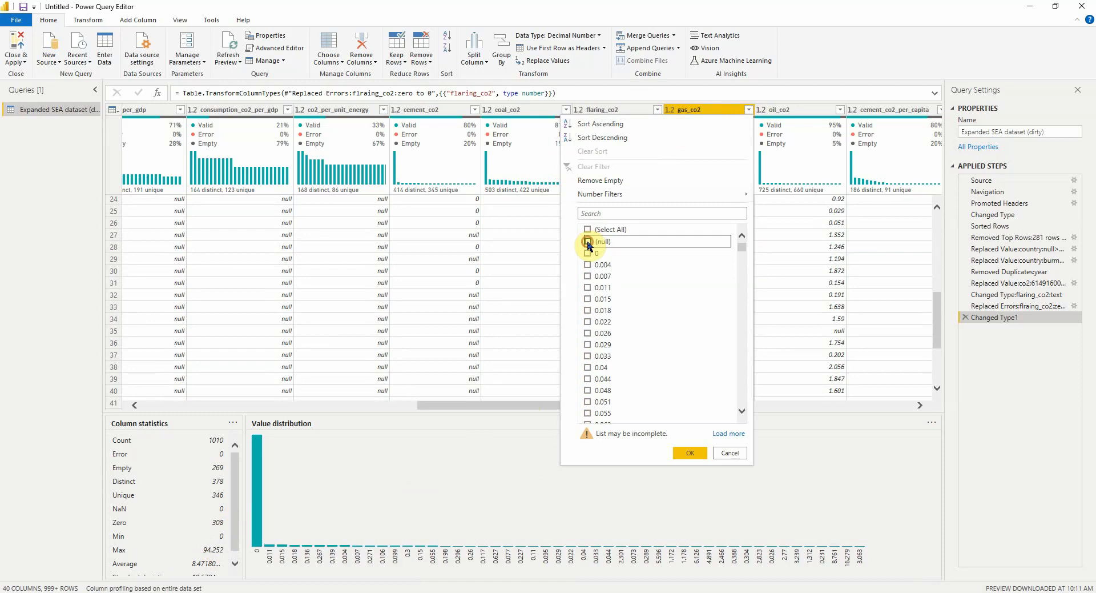
click(680, 453)
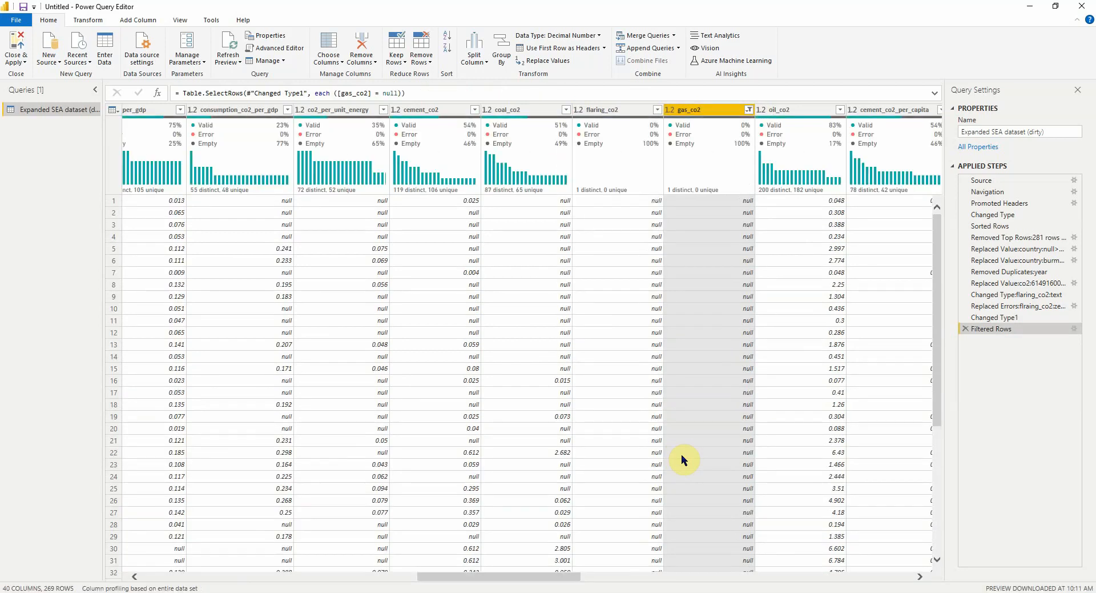
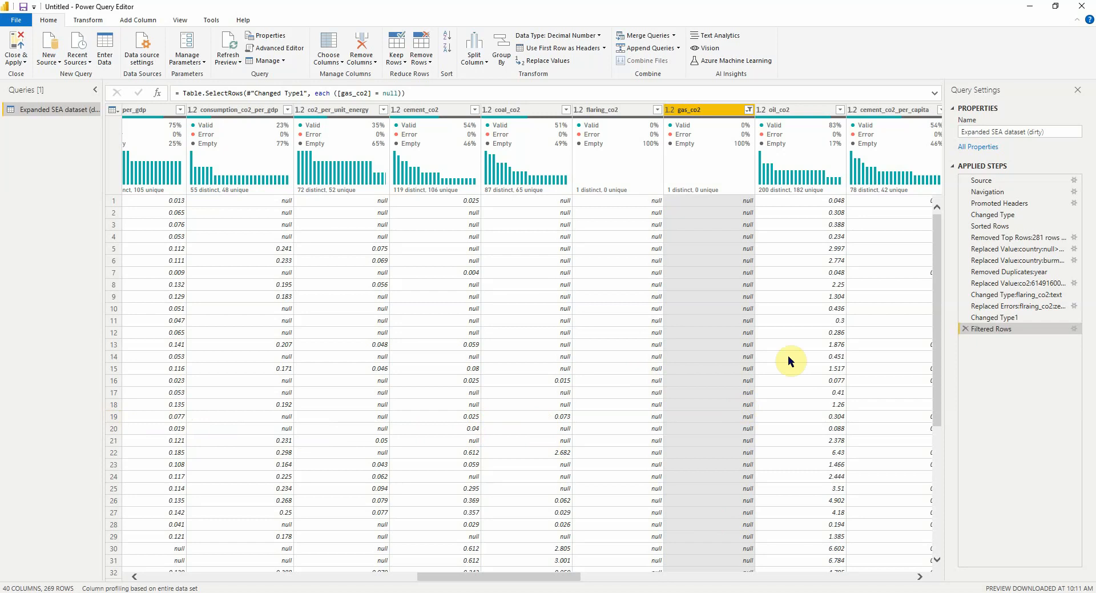
click(964, 328)
Step: Examine the column statistics of oil_co2 and cement_co2_per_capita for anomalies
click(810, 112)
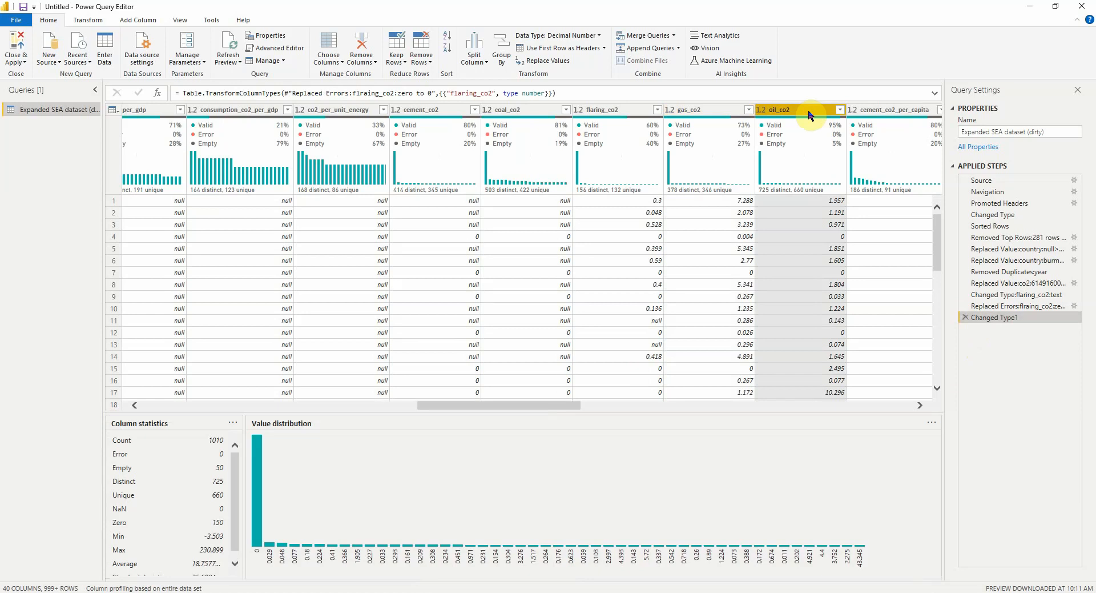
scroll(237, 514, down, 2)
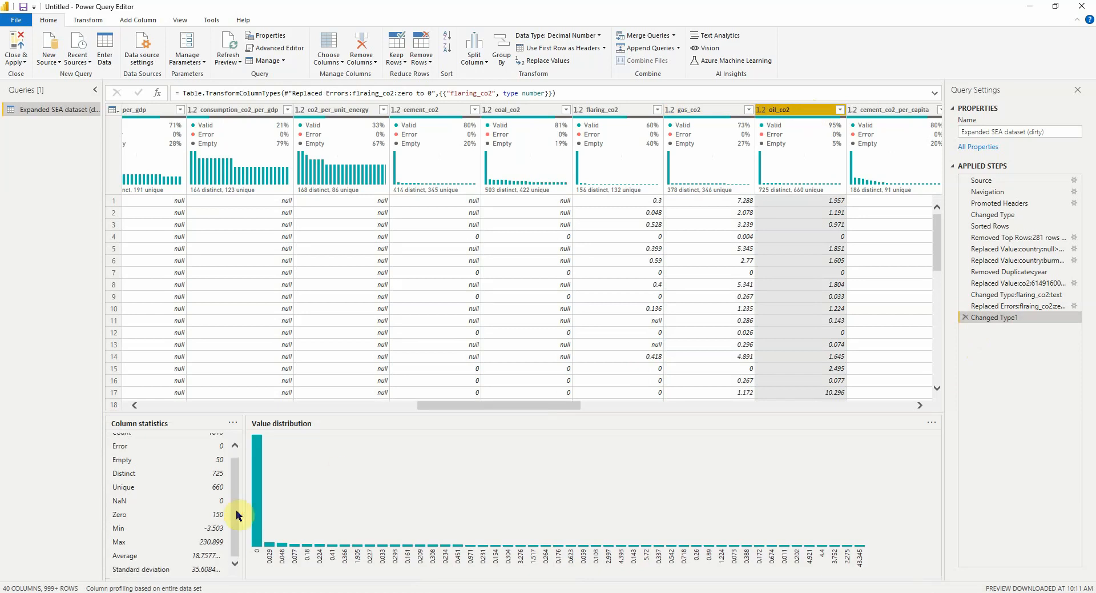
drag(533, 406, 625, 405)
click(460, 113)
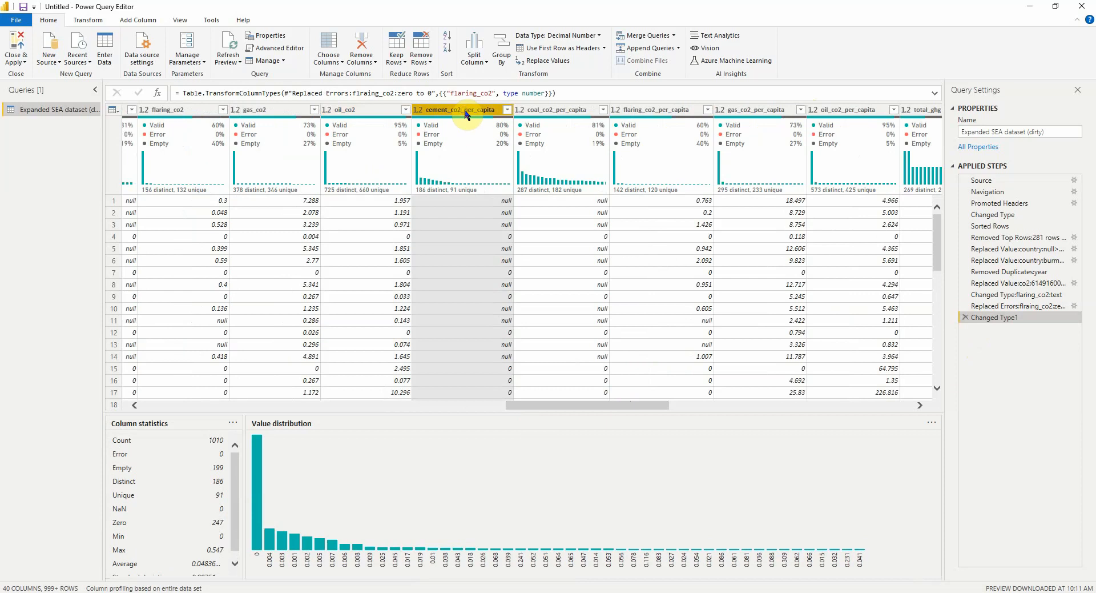
Step: Filter oil_co2 to only null rows and inspect the other columns of those rows
click(406, 109)
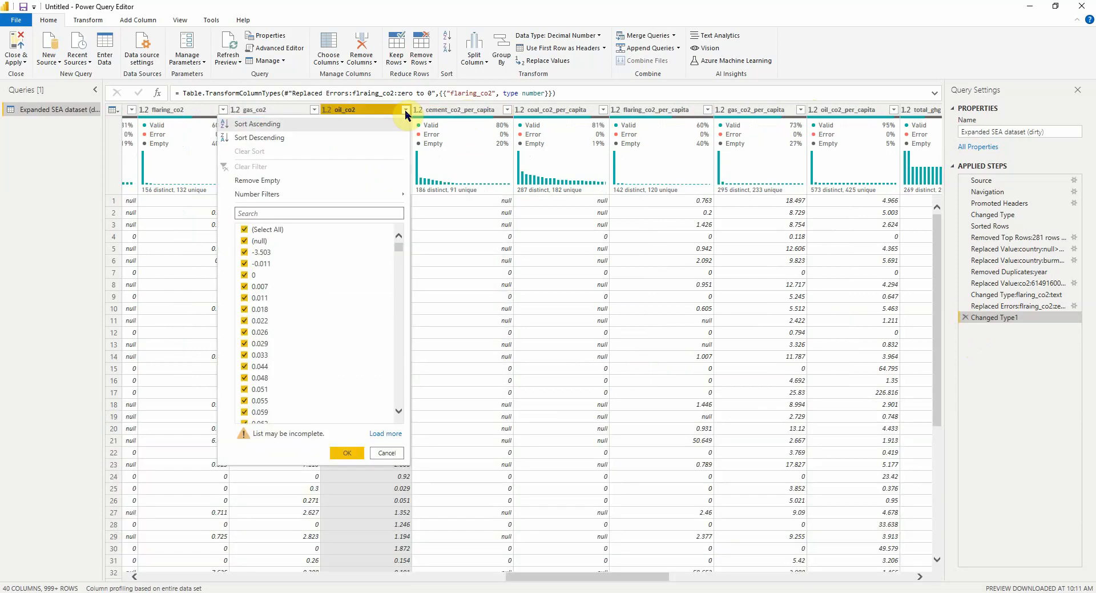
click(246, 230)
click(246, 242)
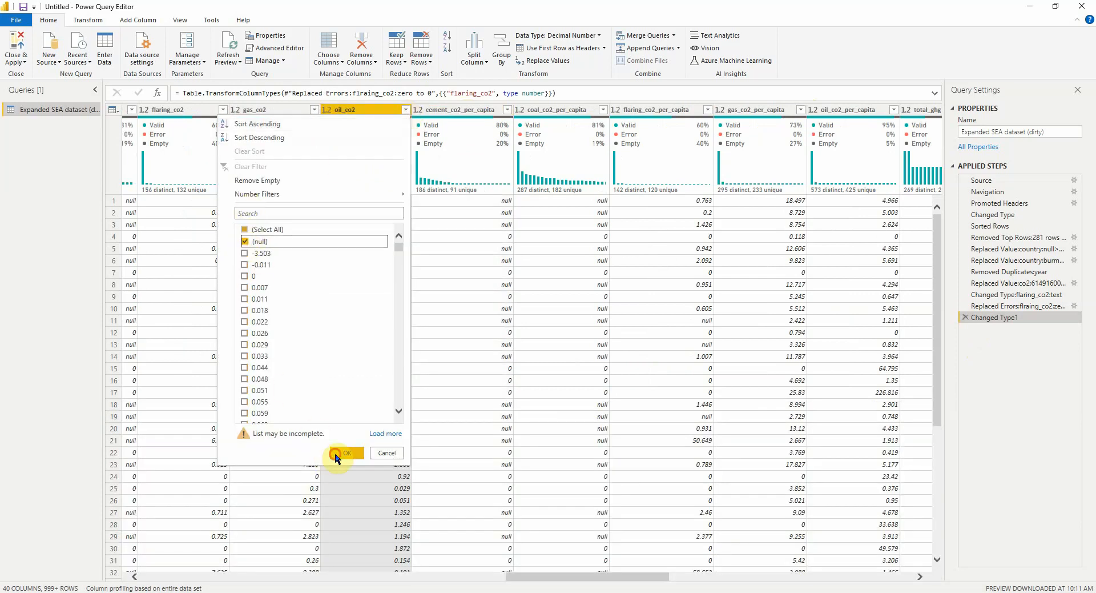
click(342, 453)
scroll(243, 271, down, 6)
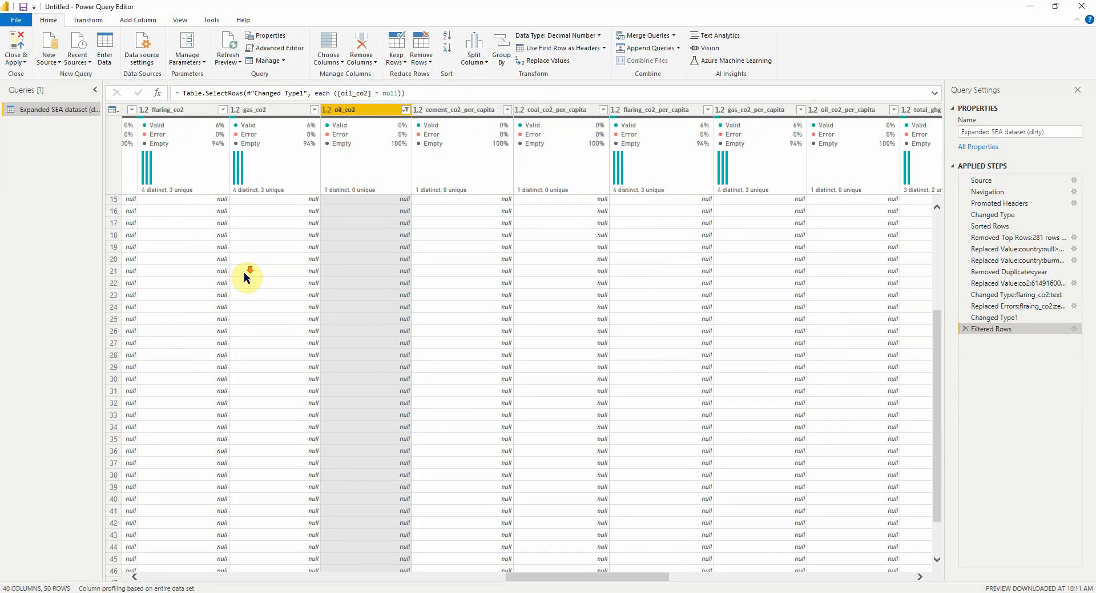
scroll(244, 284, up, 6)
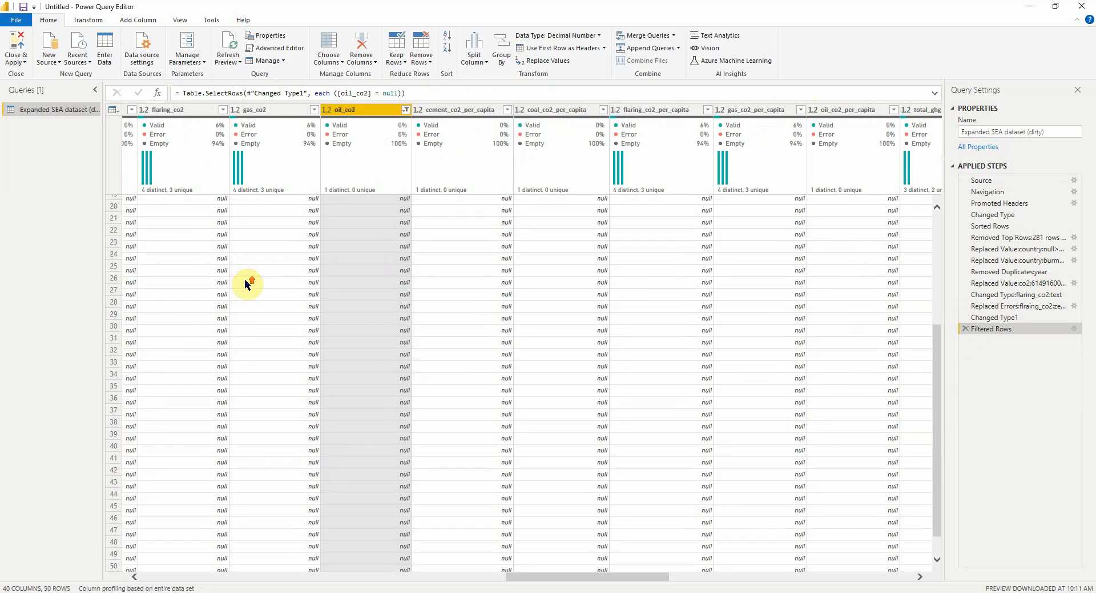
drag(531, 579, 149, 583)
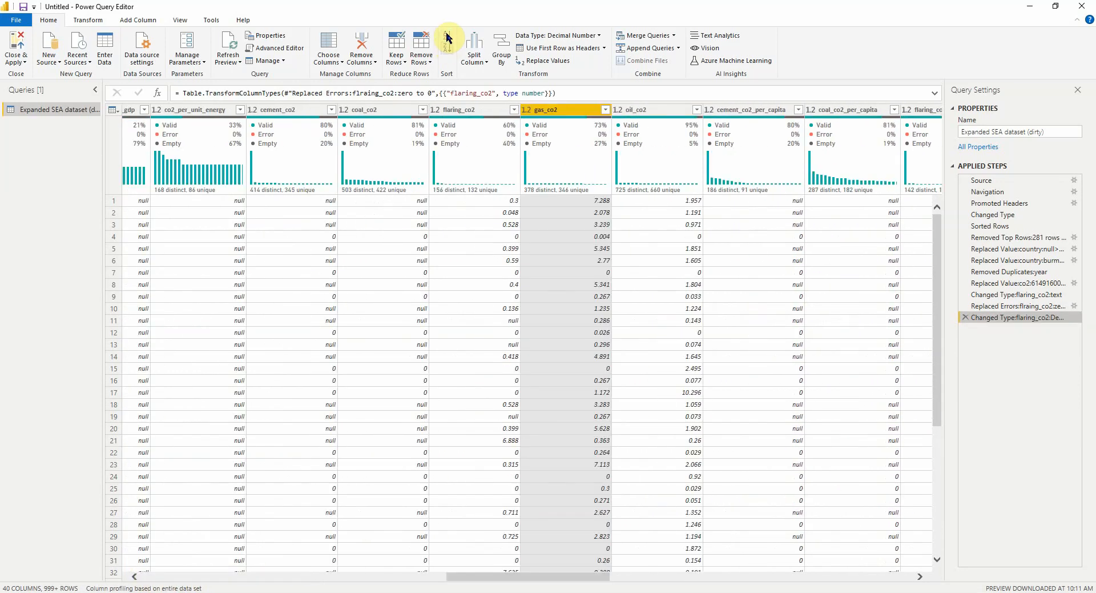
Step: Sort the rows in ascending order by gas_co2, oil_co2 and co2_per_unit_energy
click(447, 37)
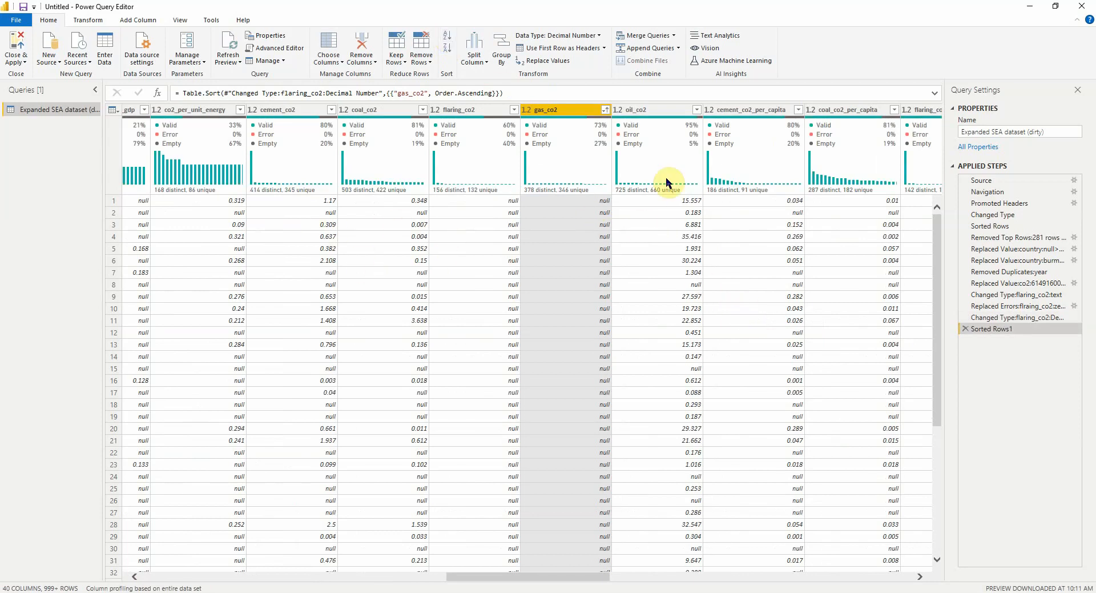
click(680, 108)
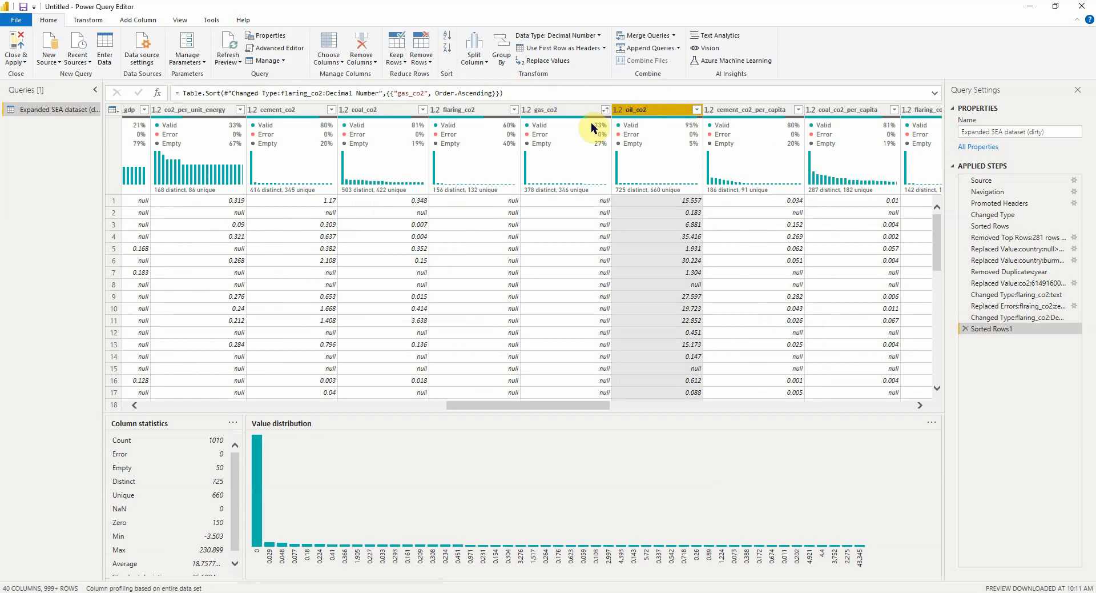
click(448, 41)
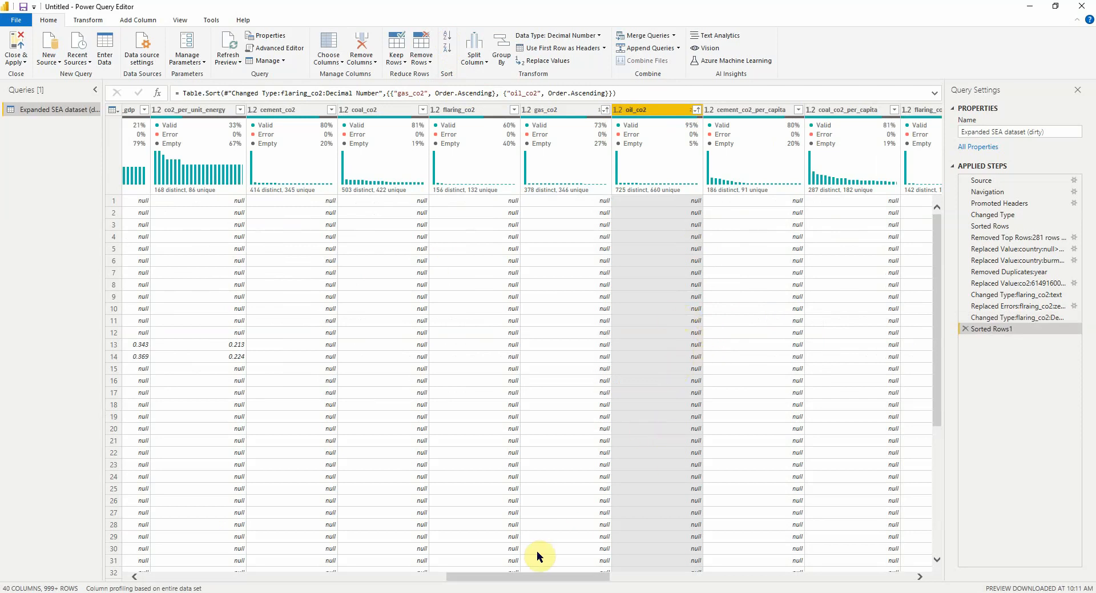
drag(547, 574, 503, 572)
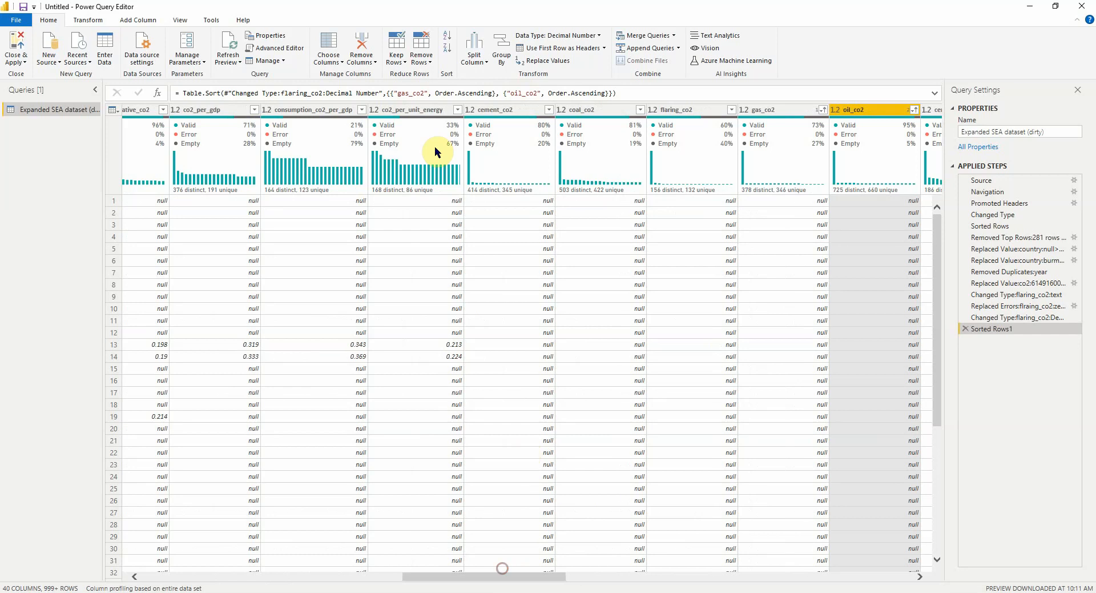
click(409, 109)
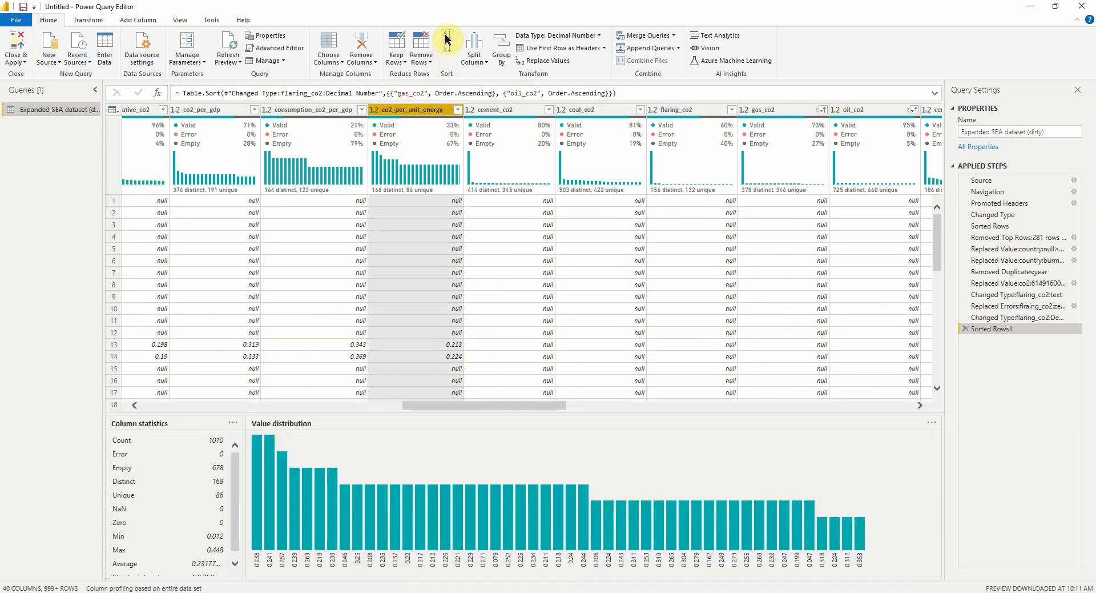
click(447, 38)
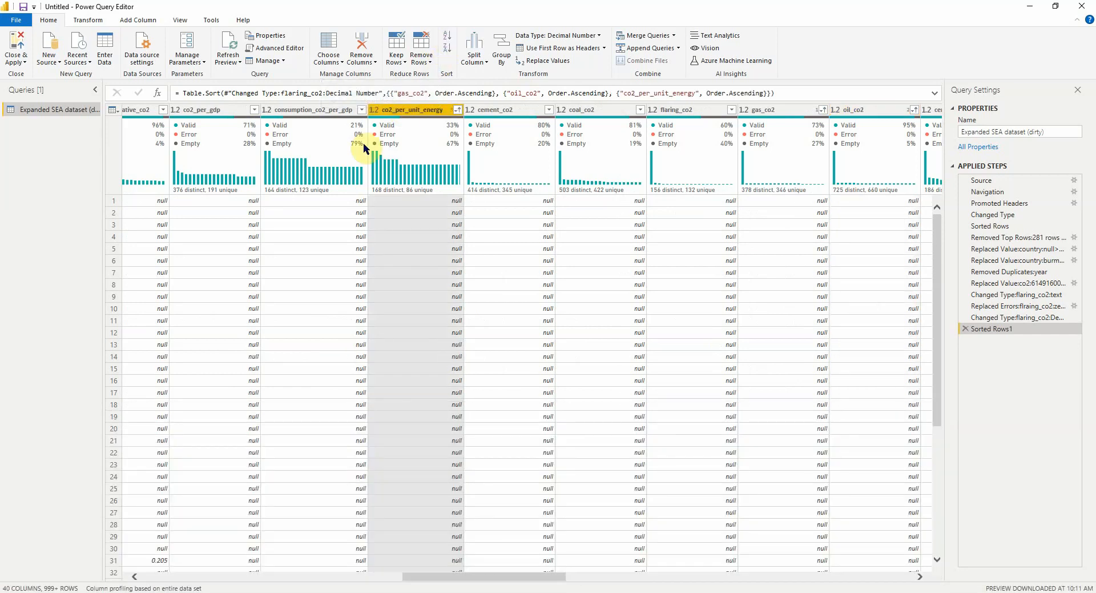
Step: Add consumption_co2_per_gdp and co2 to the sort, both in ascending order
click(329, 112)
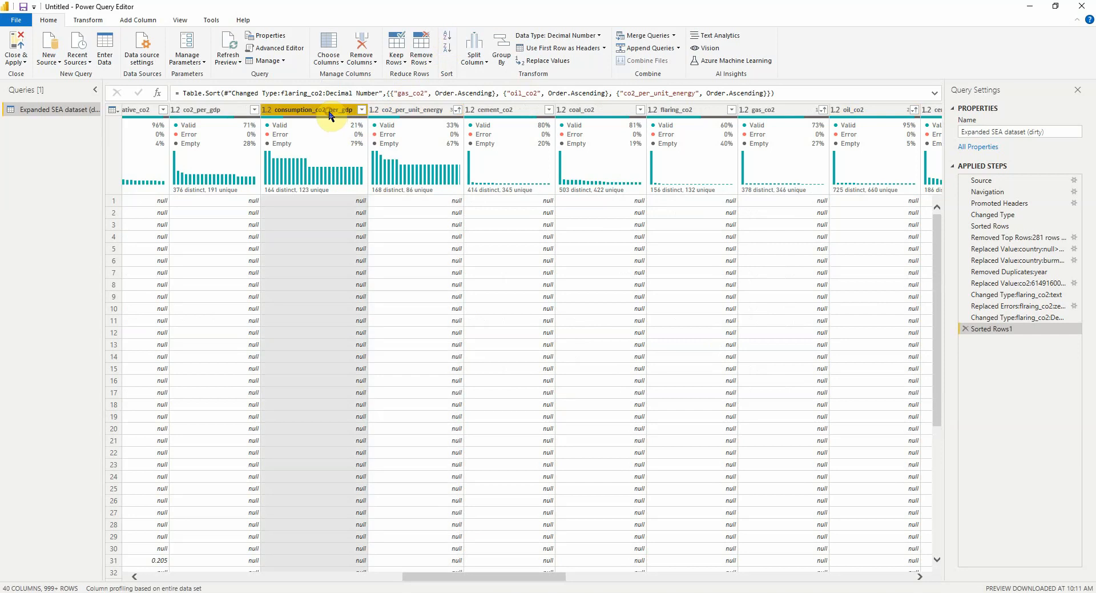
click(449, 40)
drag(501, 577, 210, 577)
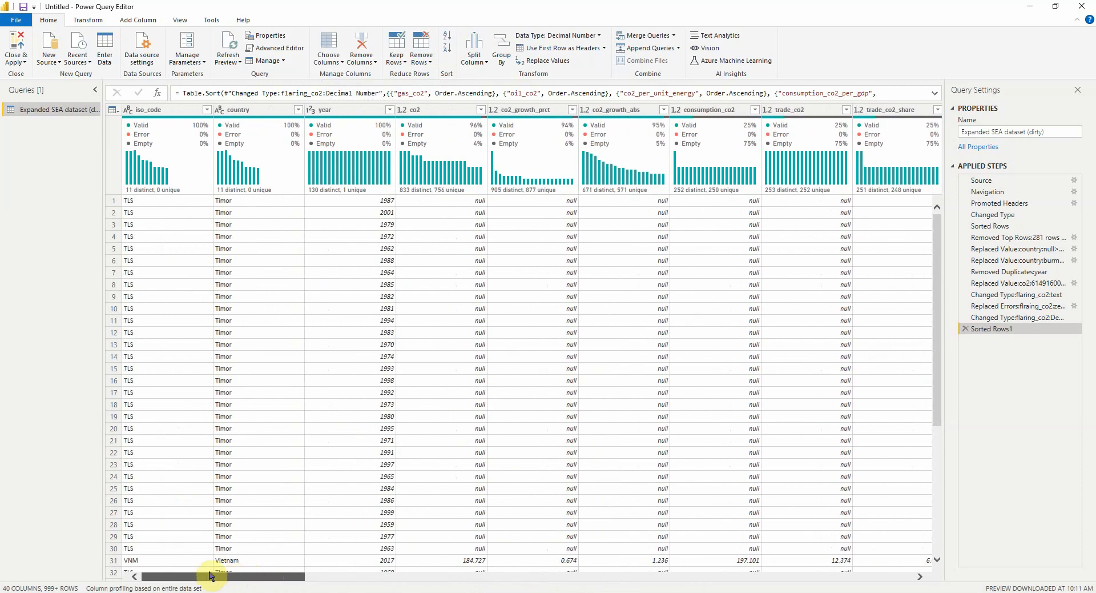
click(423, 111)
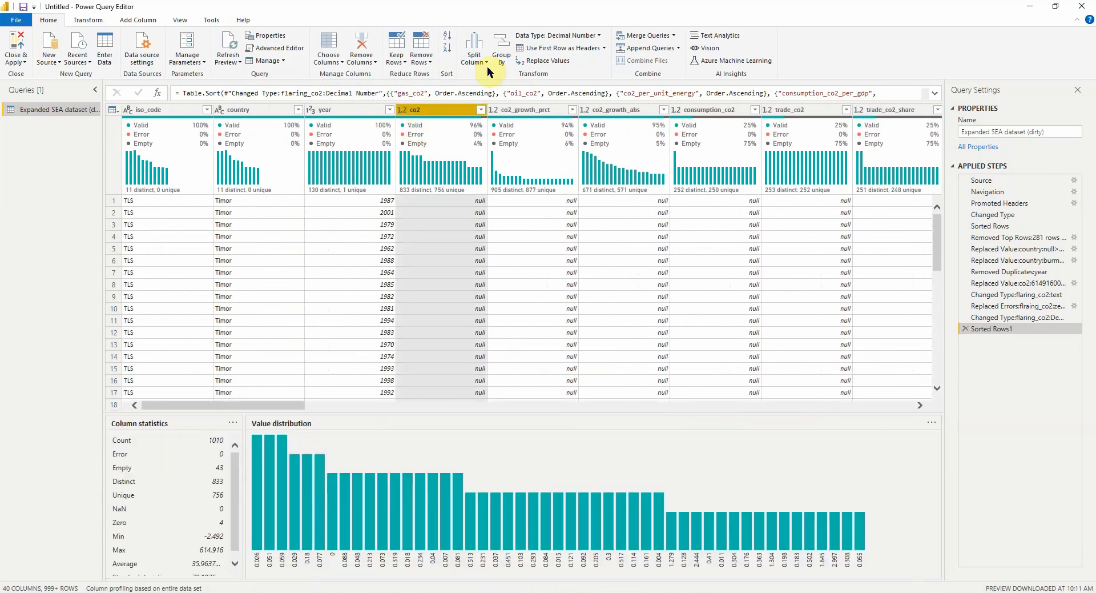
click(447, 38)
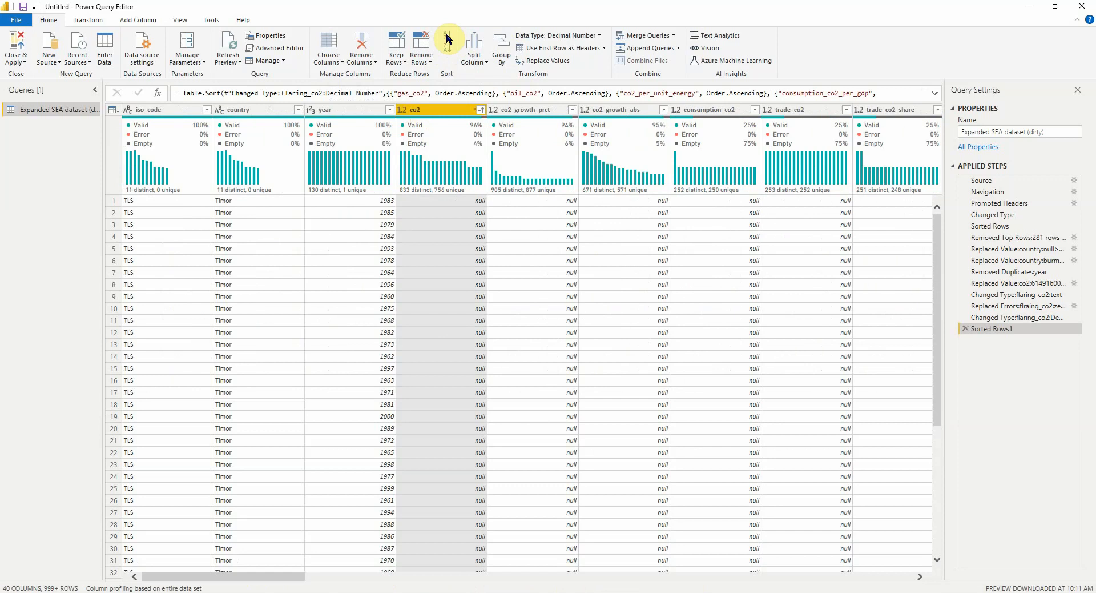
Step: Examine the first rows from year through co2_per_unit_energy to see how far the null block extends
click(529, 112)
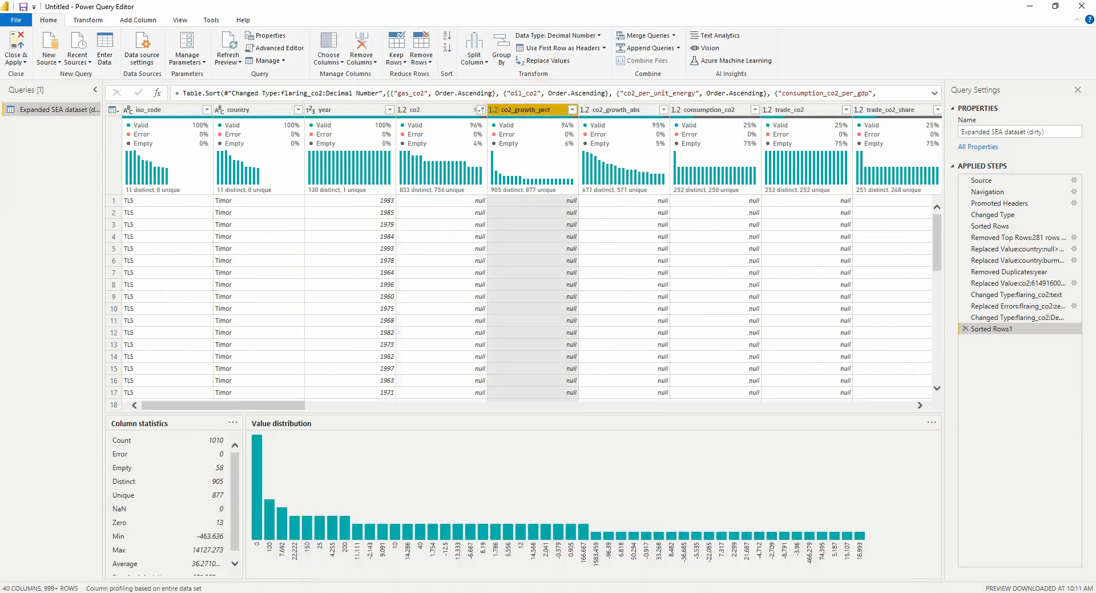
drag(299, 403, 358, 407)
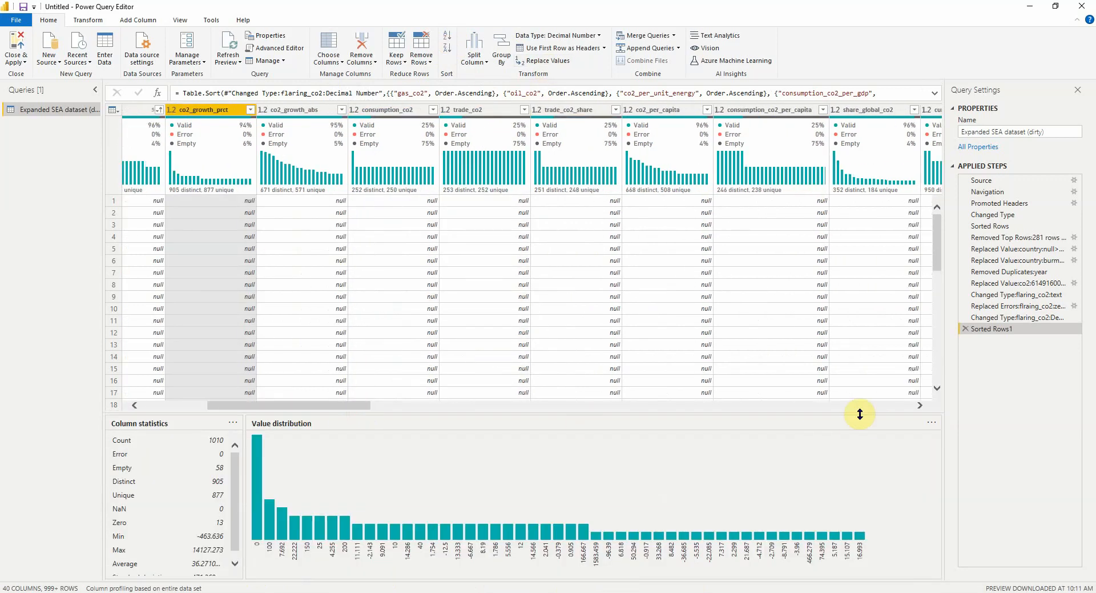
click(470, 273)
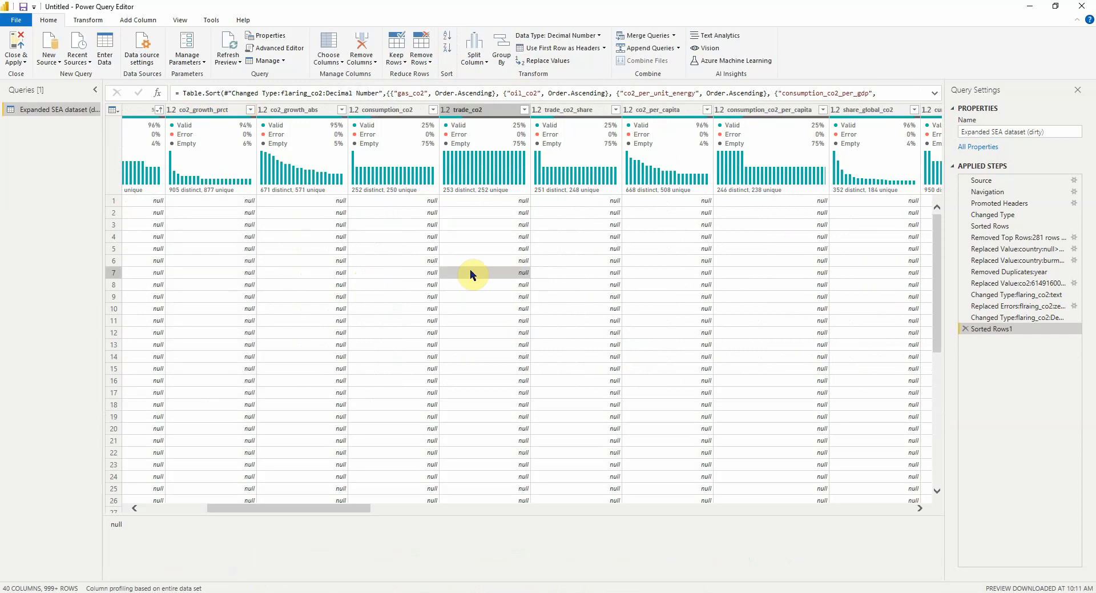
scroll(246, 394, down, 2)
drag(282, 509, 248, 509)
scroll(421, 308, down, 5)
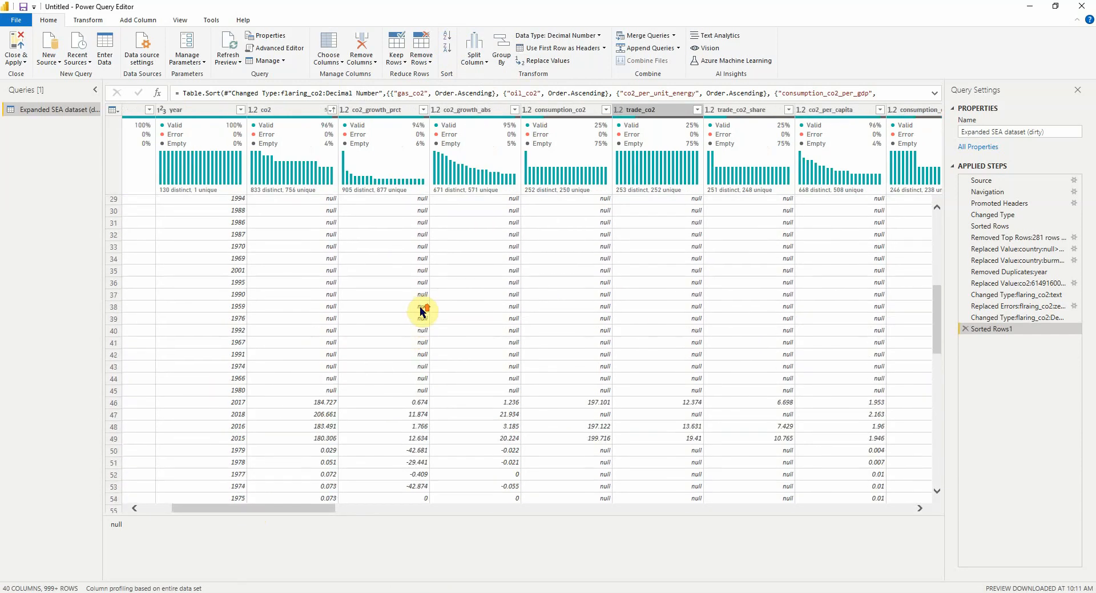
drag(316, 506, 476, 511)
scroll(604, 421, up, 7)
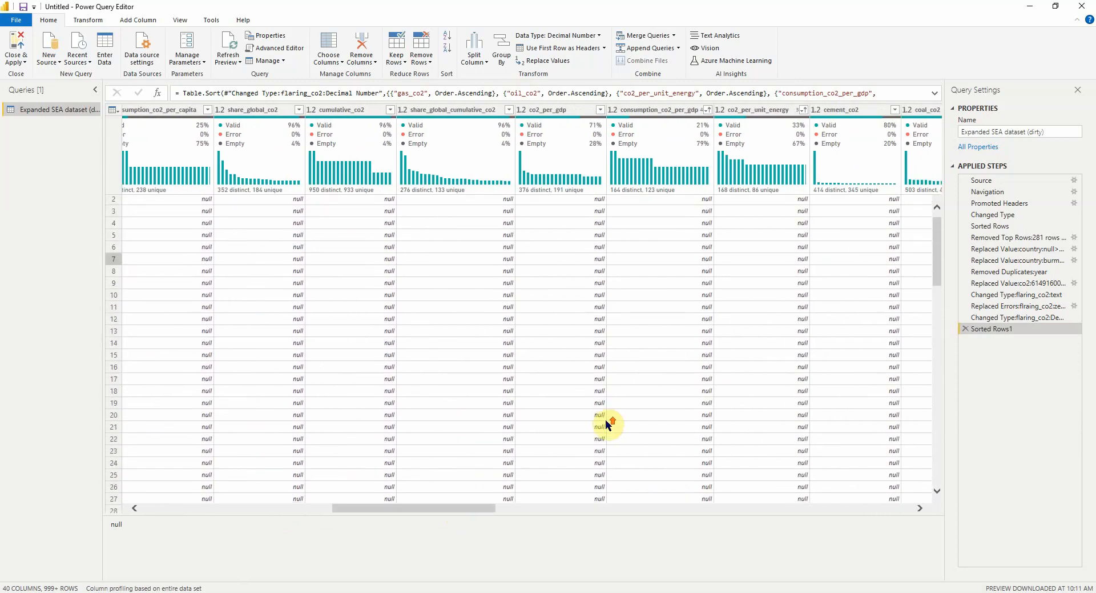
Step: Examine the same rows in the fuel, per-capita, energy, population and gdp columns to find the last mostly null row
drag(440, 510, 598, 517)
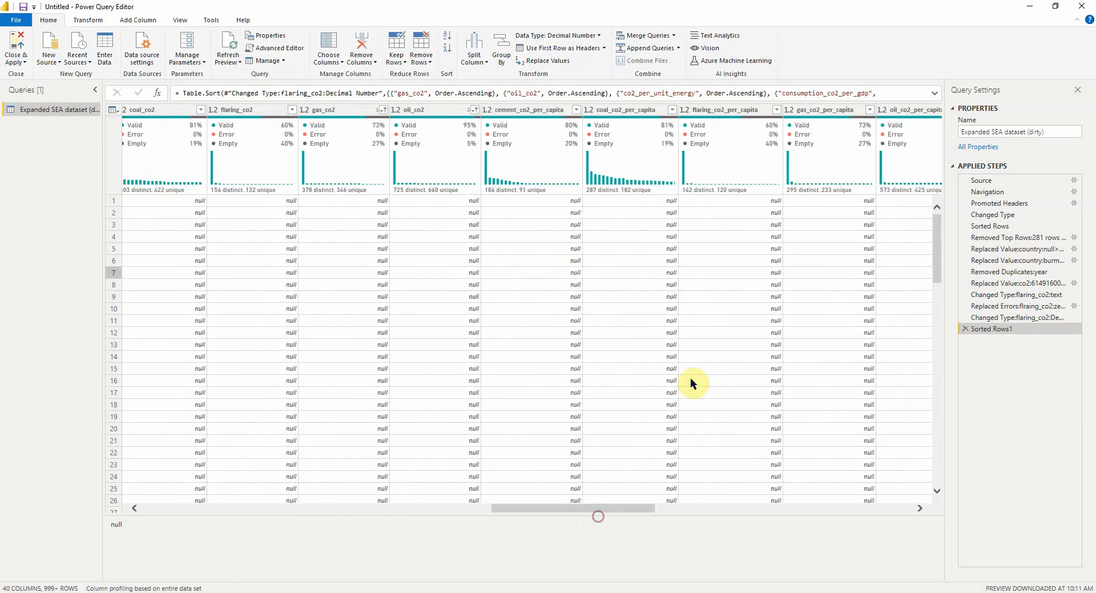
scroll(691, 378, down, 8)
scroll(699, 385, down, 1)
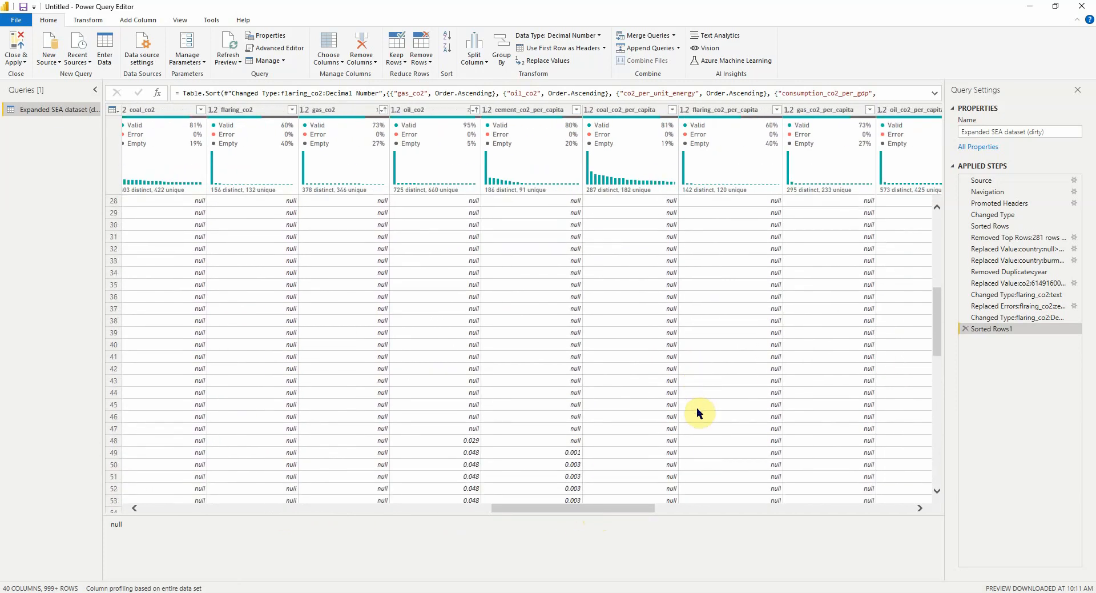
drag(630, 510, 858, 510)
scroll(703, 424, down, 3)
scroll(703, 422, up, 8)
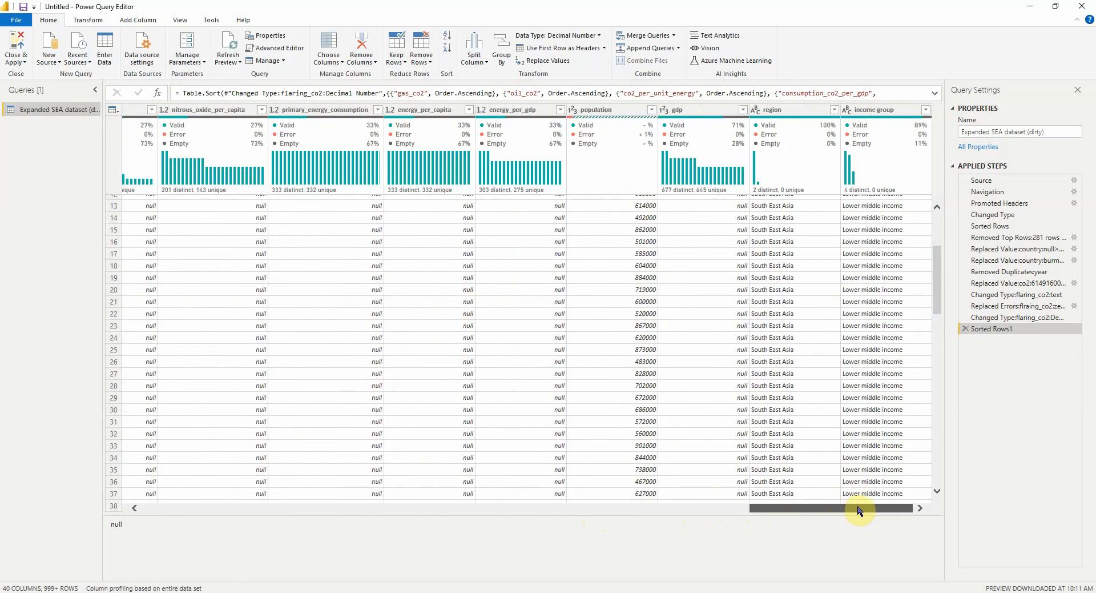
scroll(833, 442, down, 4)
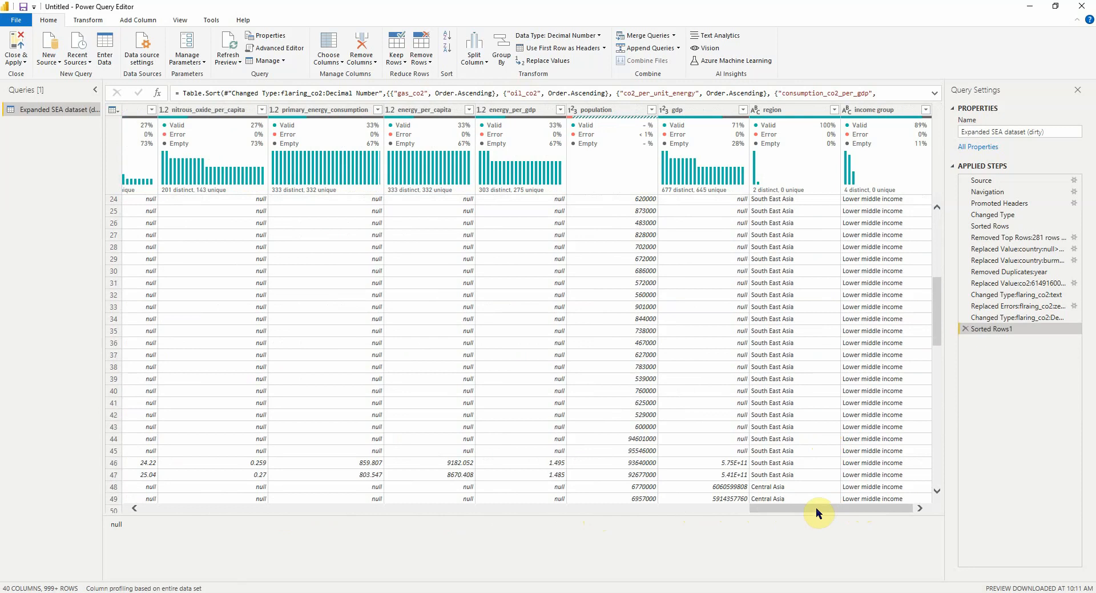
mouse_move(816, 508)
mouse_down()
mouse_move(728, 505)
mouse_move(812, 505)
mouse_up()
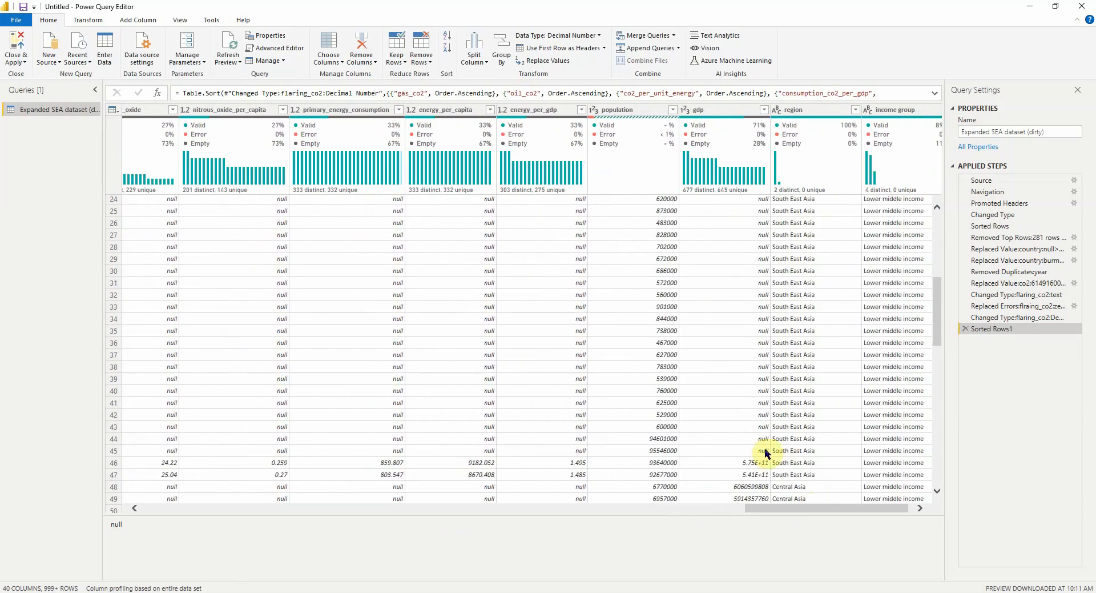
click(764, 451)
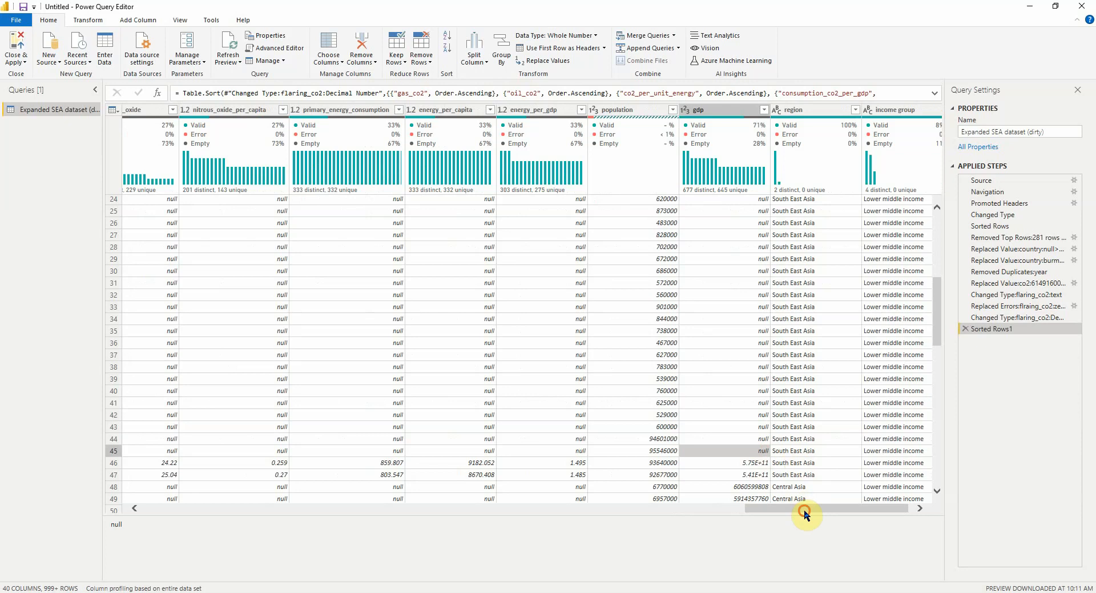
Step: Remove the top 43 rows, which are the mostly null Timor records
drag(804, 508, 189, 465)
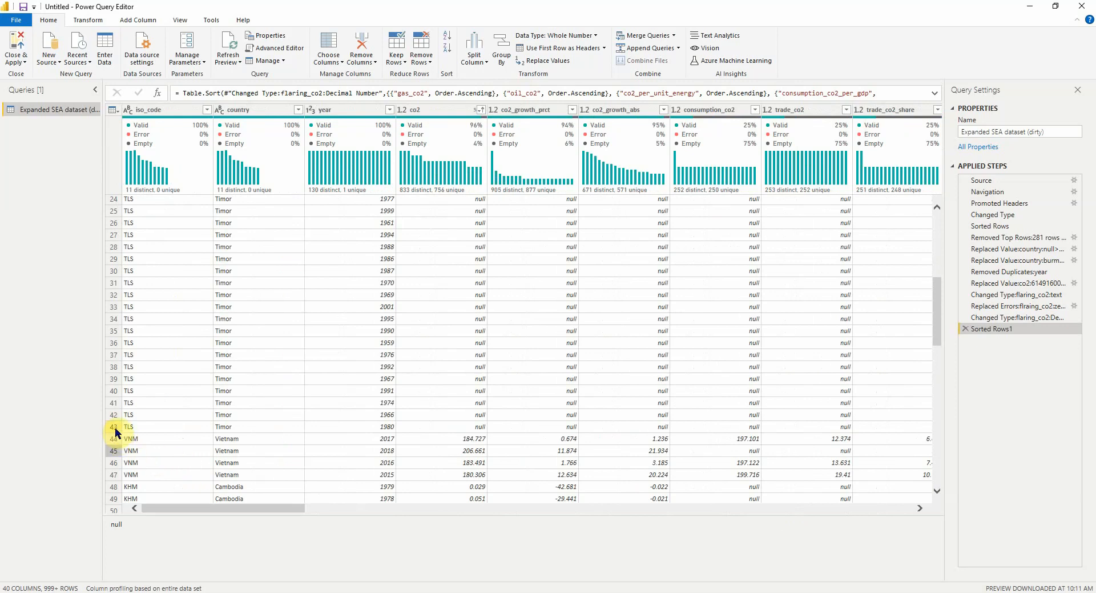
click(114, 427)
mouse_move(259, 509)
mouse_down()
mouse_move(481, 529)
mouse_move(484, 509)
mouse_move(892, 512)
mouse_move(259, 511)
mouse_up()
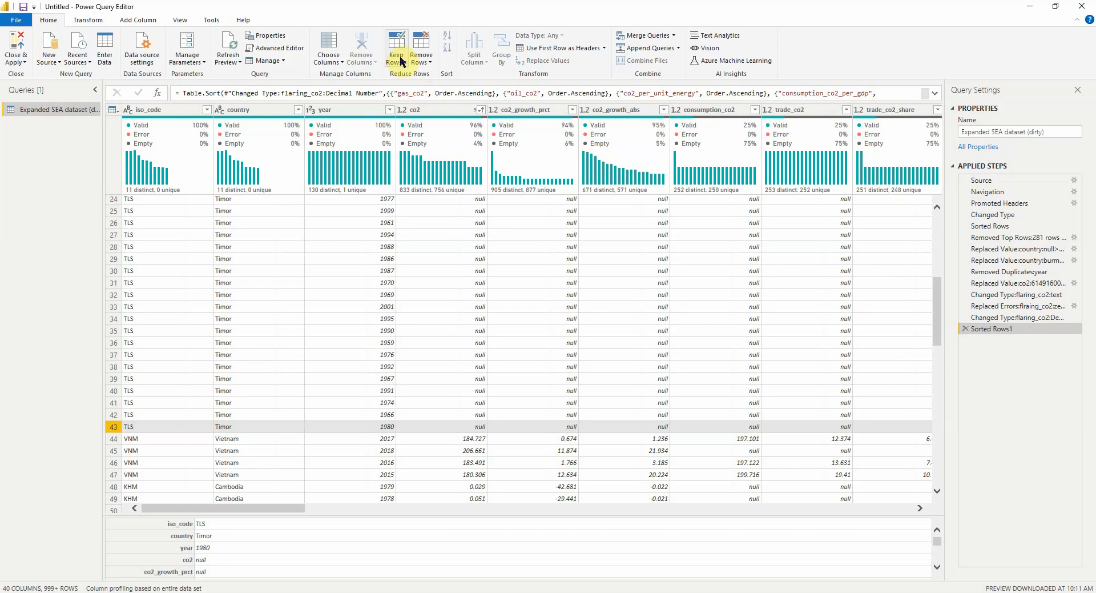
click(430, 65)
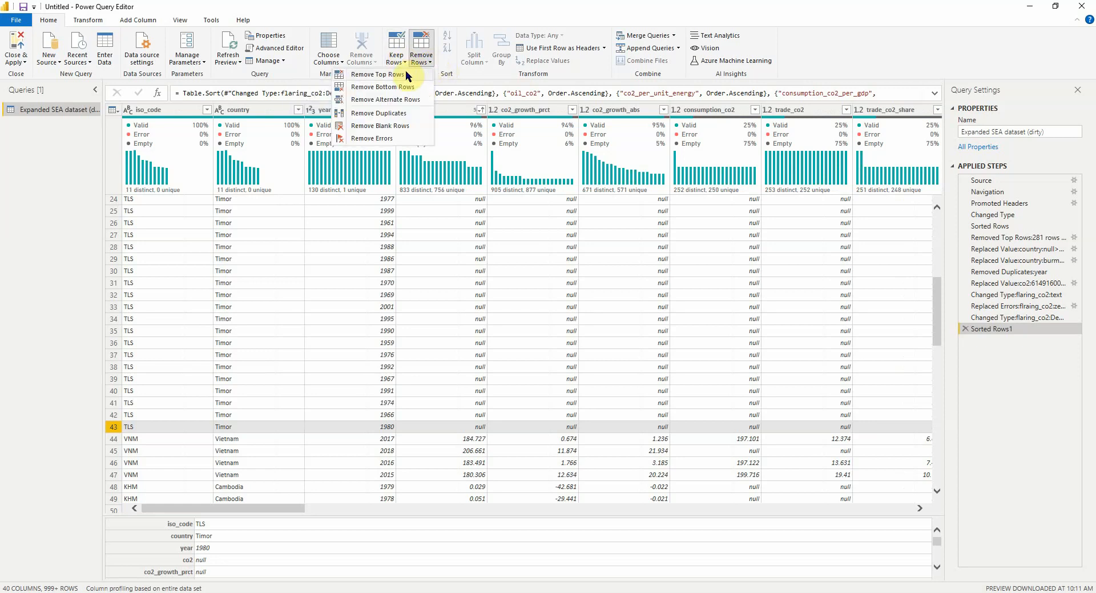
click(408, 77)
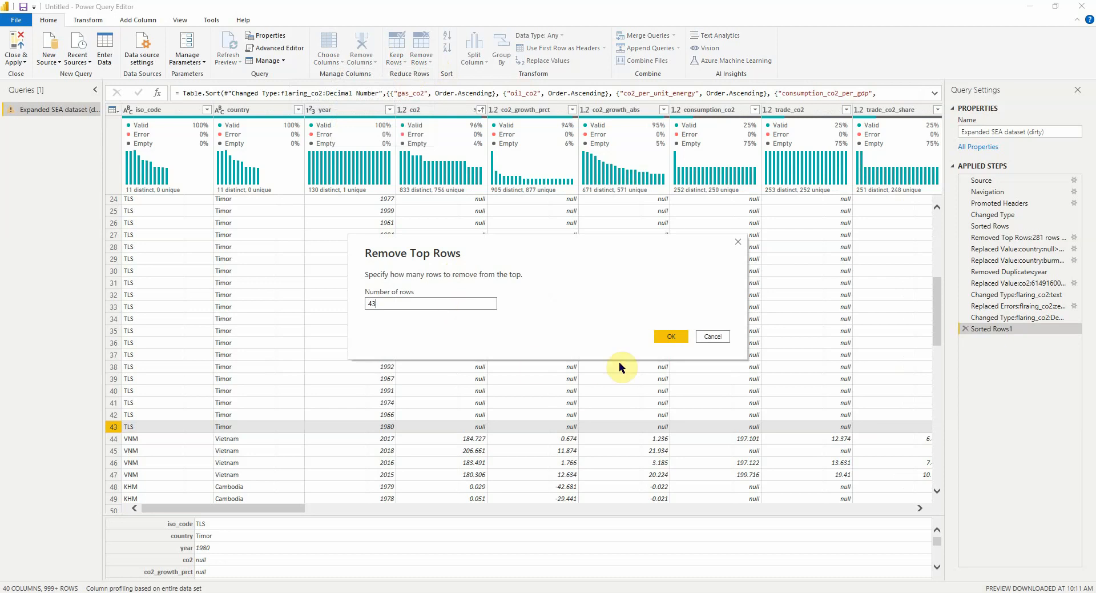
click(665, 336)
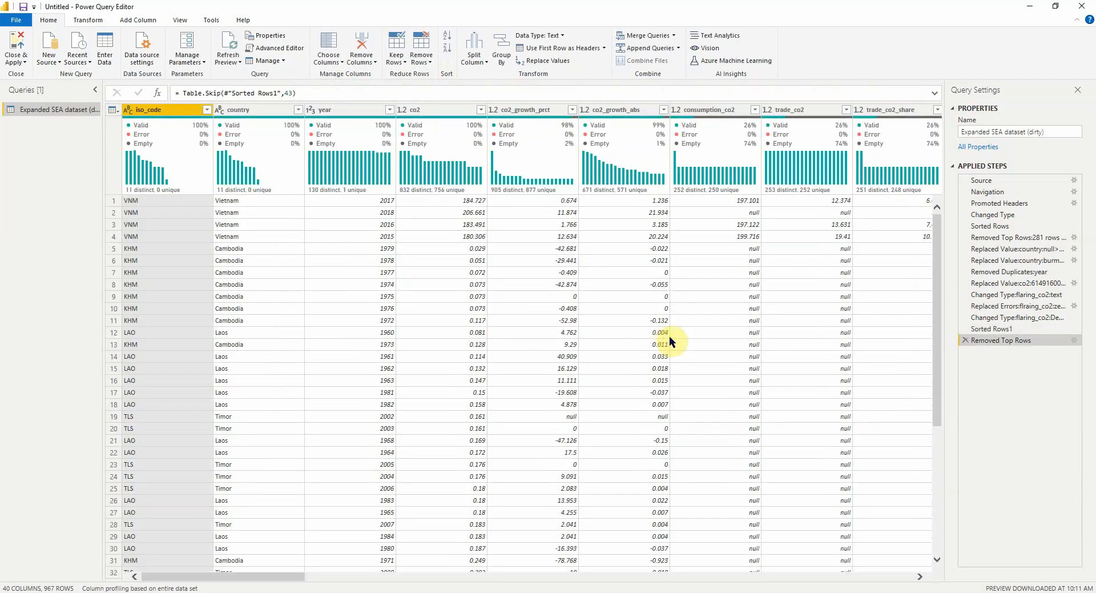
Step: Rename the newest Removed Top Rows step as "Removed Top Rows:43 null rows:Timor"
right_click(1036, 341)
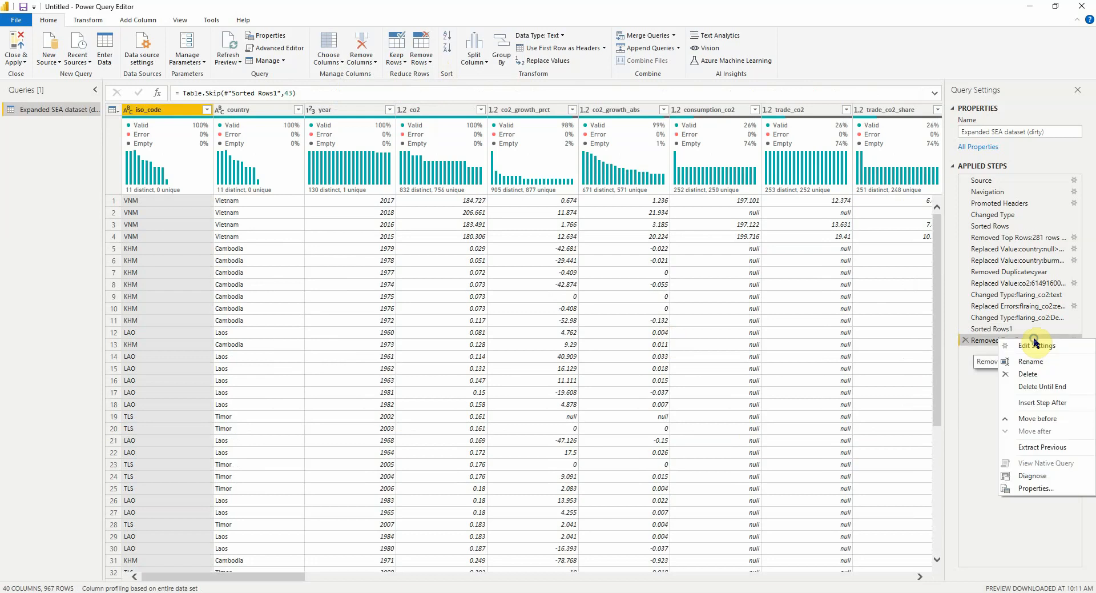
click(1030, 361)
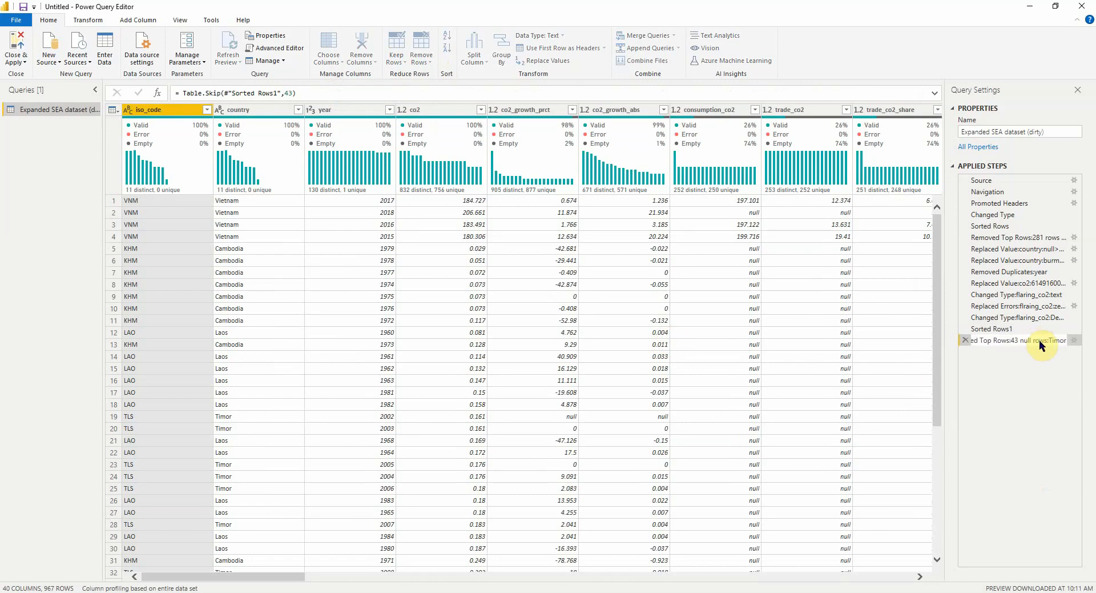
key(Return)
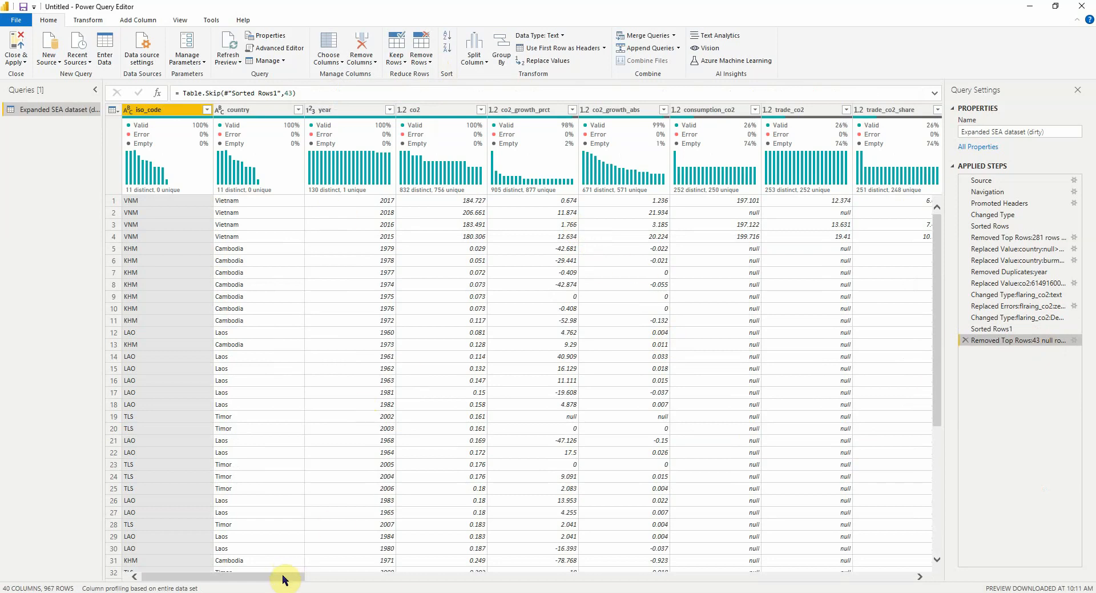
Step: Examine the column statistics of total_ghg, ghg_per_capita, flaring_co2 and gas_co2
drag(284, 579, 708, 568)
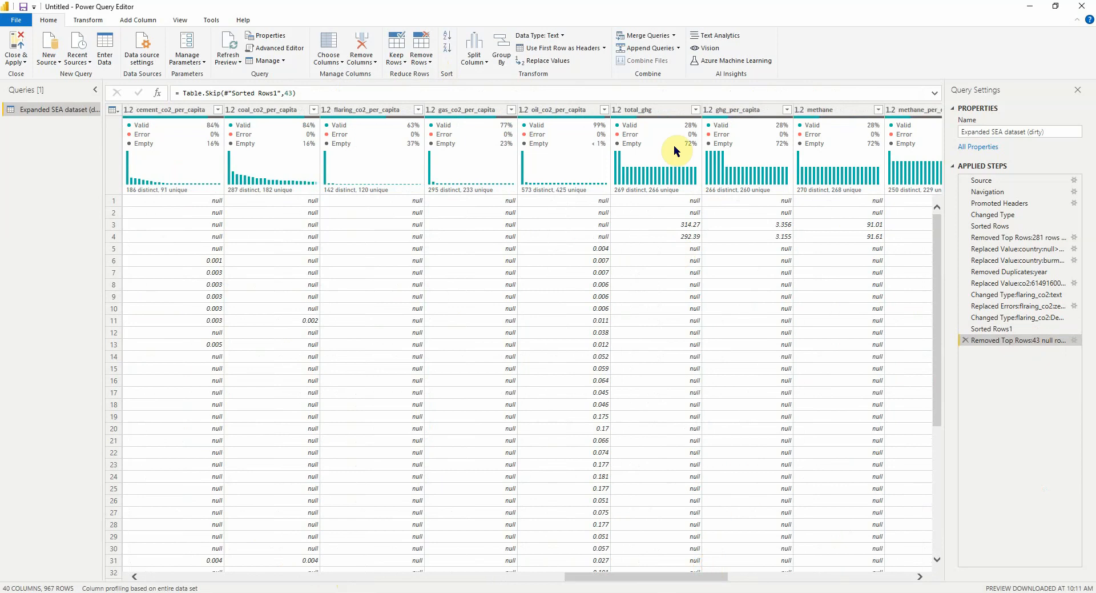
click(672, 109)
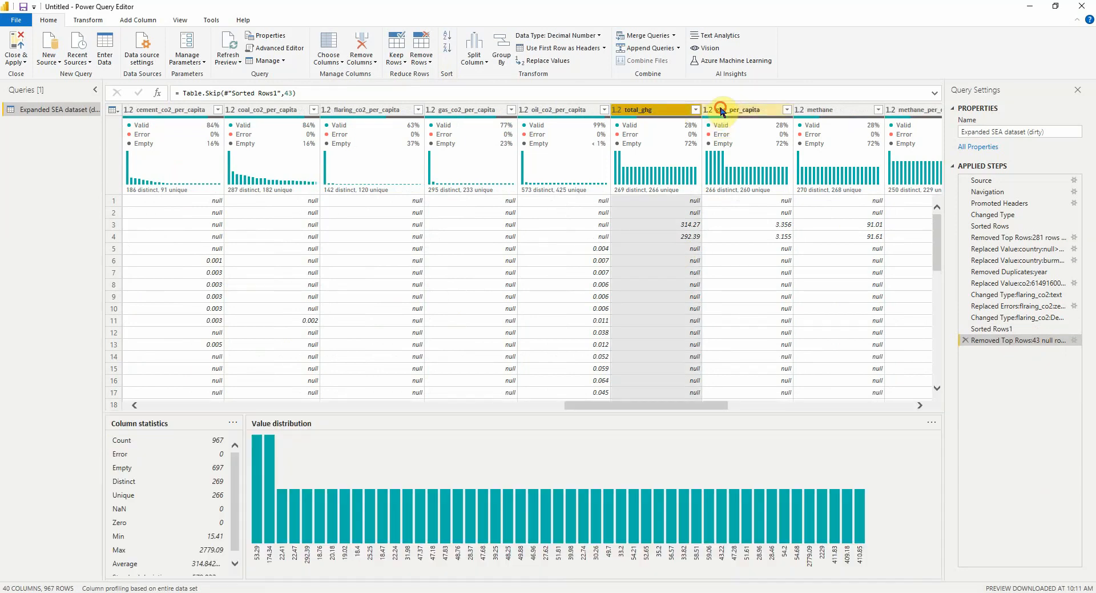
click(721, 110)
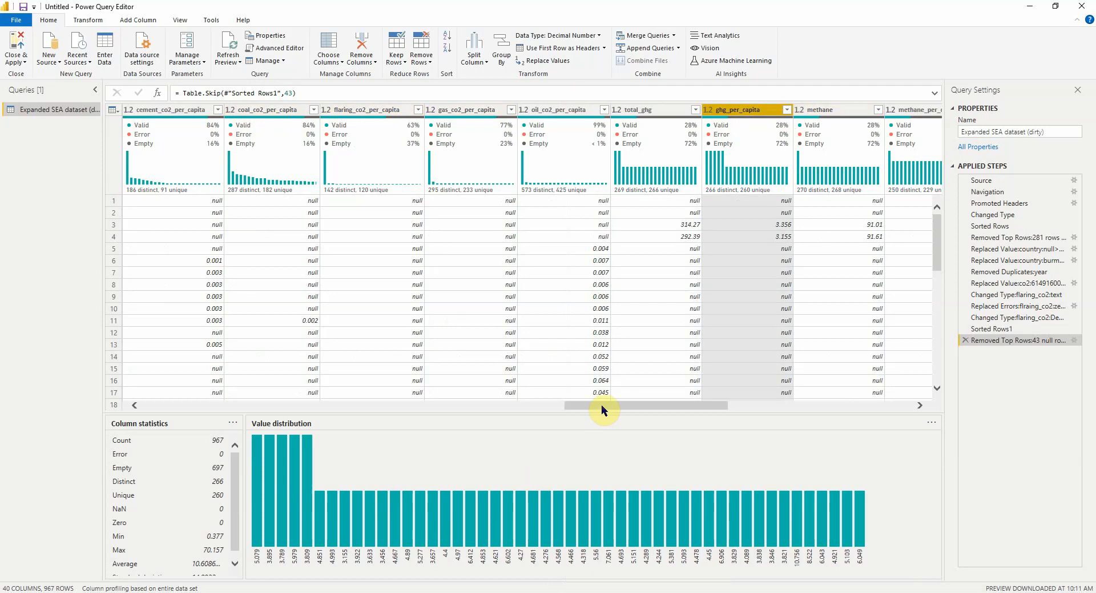
drag(601, 404, 475, 406)
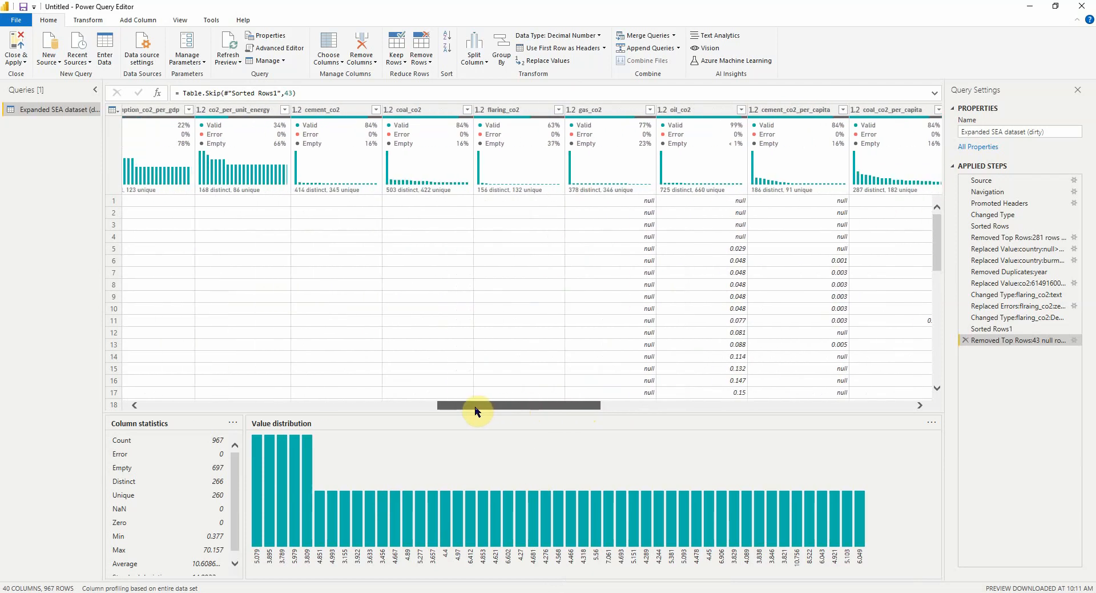
click(495, 117)
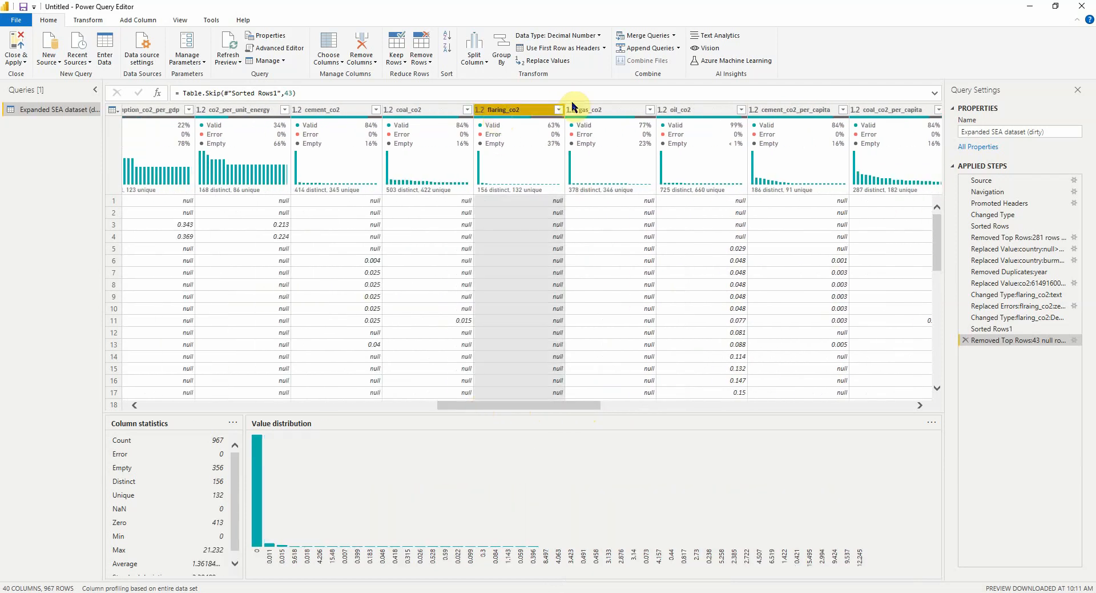
click(588, 108)
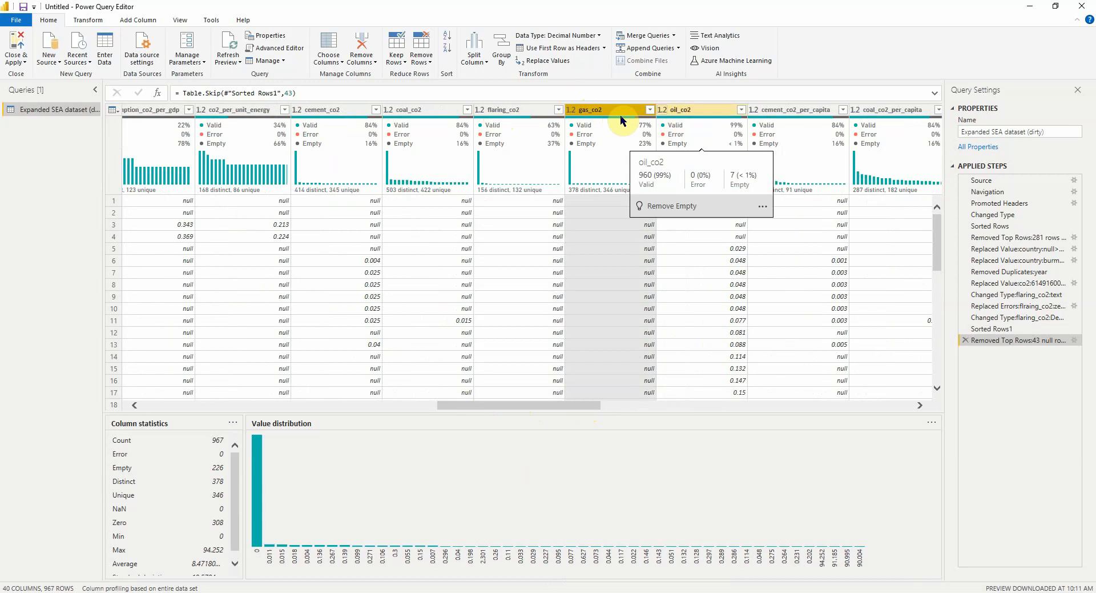
click(650, 110)
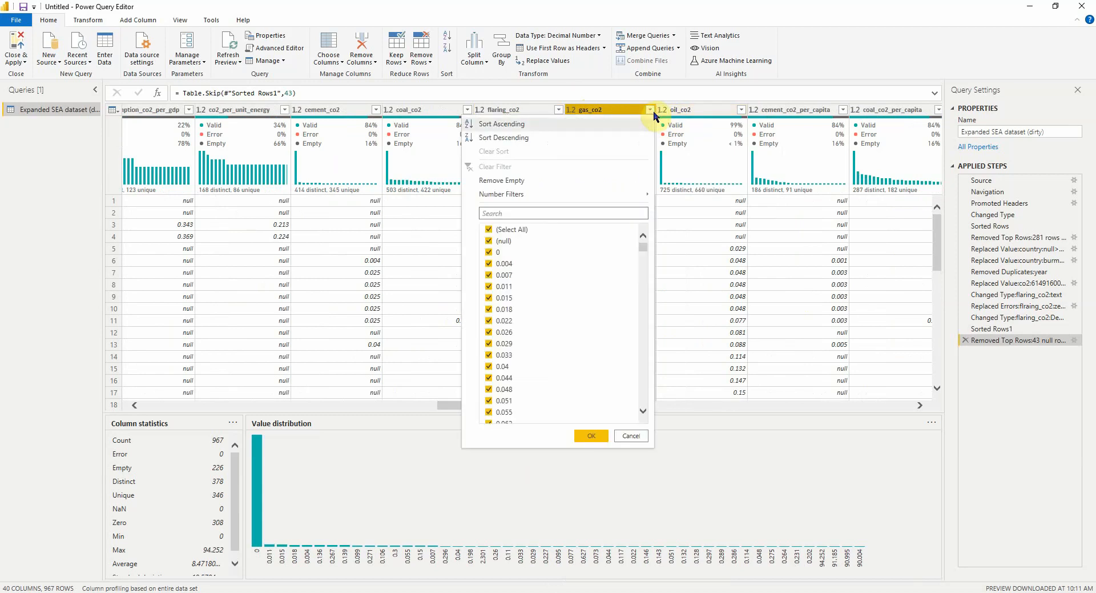
click(739, 248)
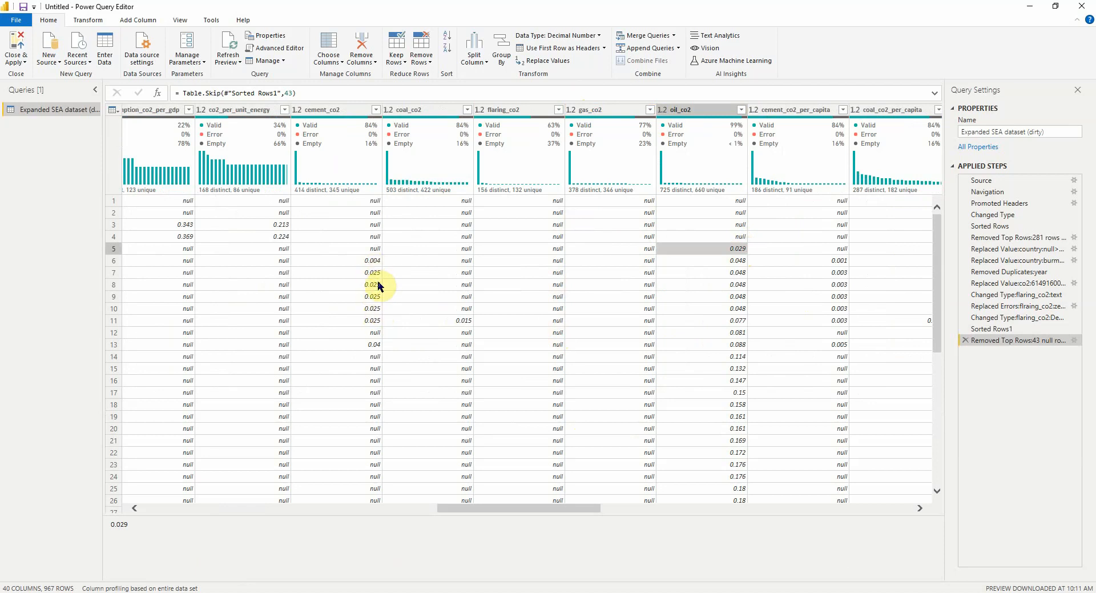
Step: Examine the column statistics of oil_co2, cement_co2_per_capita, coal_co2_per_capita and flaring_co2_per_capita
drag(510, 510, 543, 514)
click(535, 108)
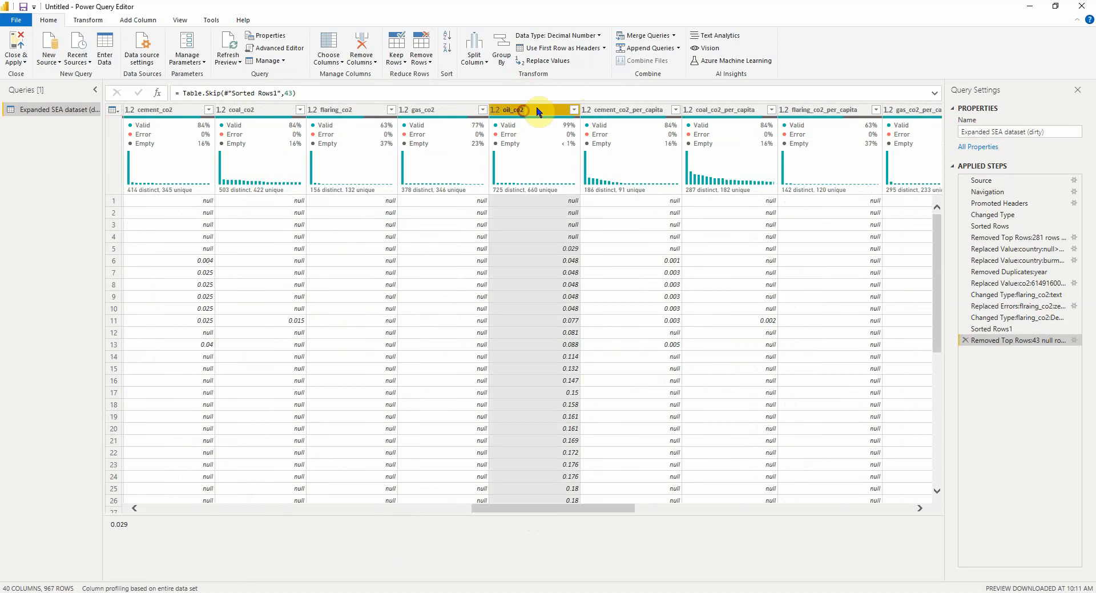
click(617, 110)
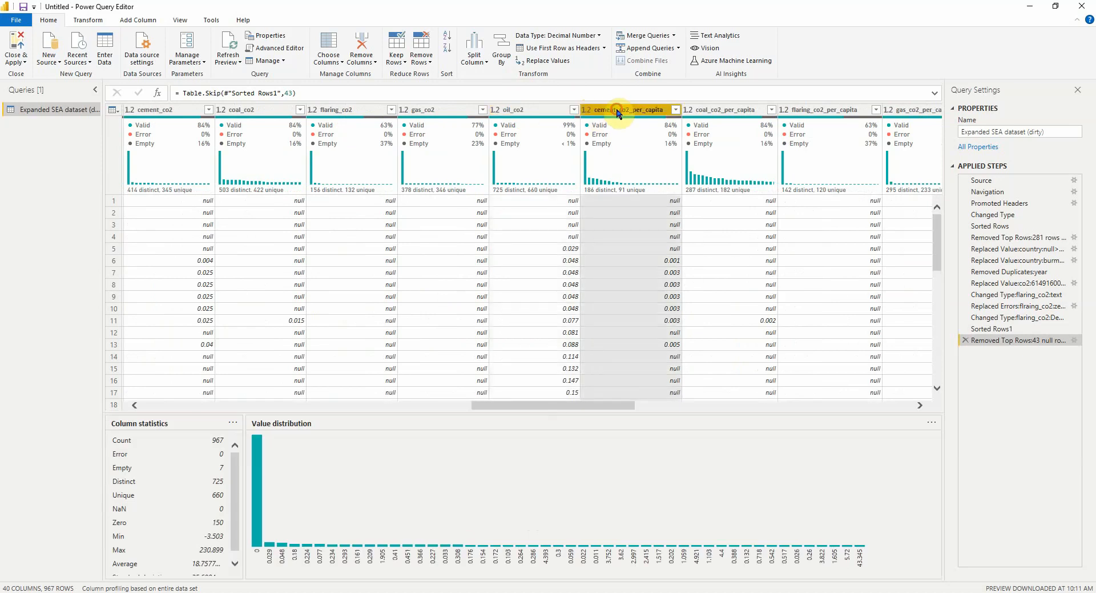
click(720, 111)
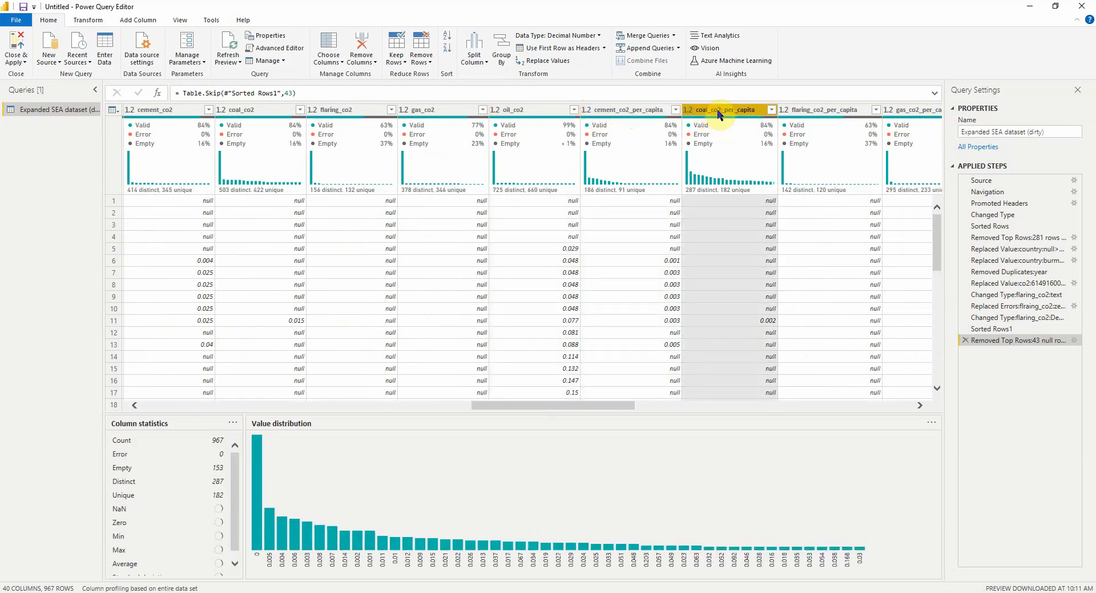
click(801, 110)
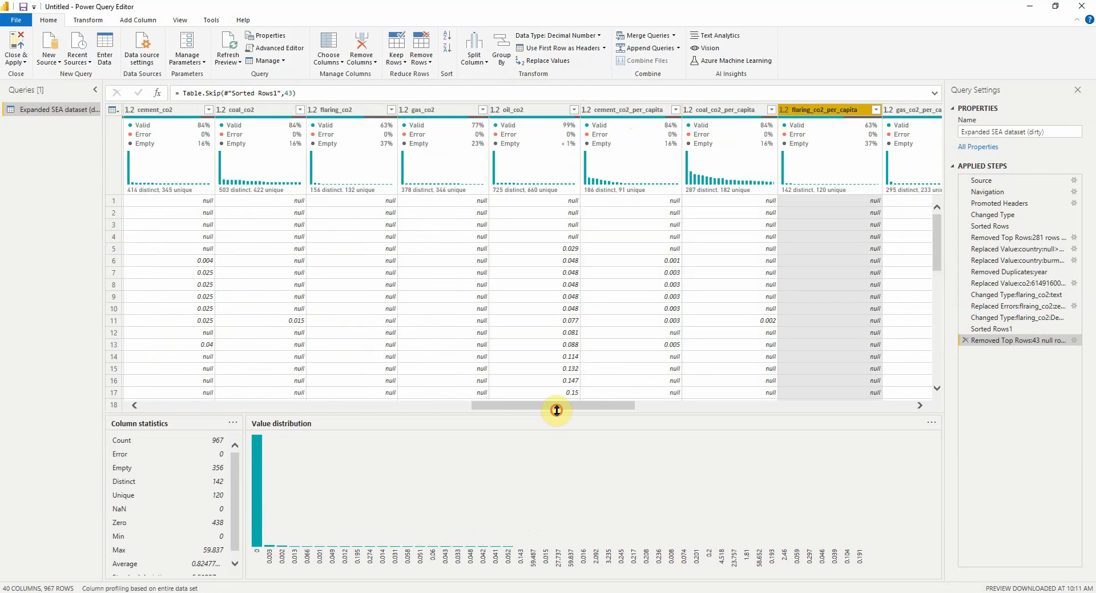
Step: Examine the column statistics of gas_co2_per_capita, oil_co2_per_capita, total_ghg, ghg_per_capita, methane, methane_per_capita and nitrous_oxide
drag(591, 405, 633, 406)
click(714, 111)
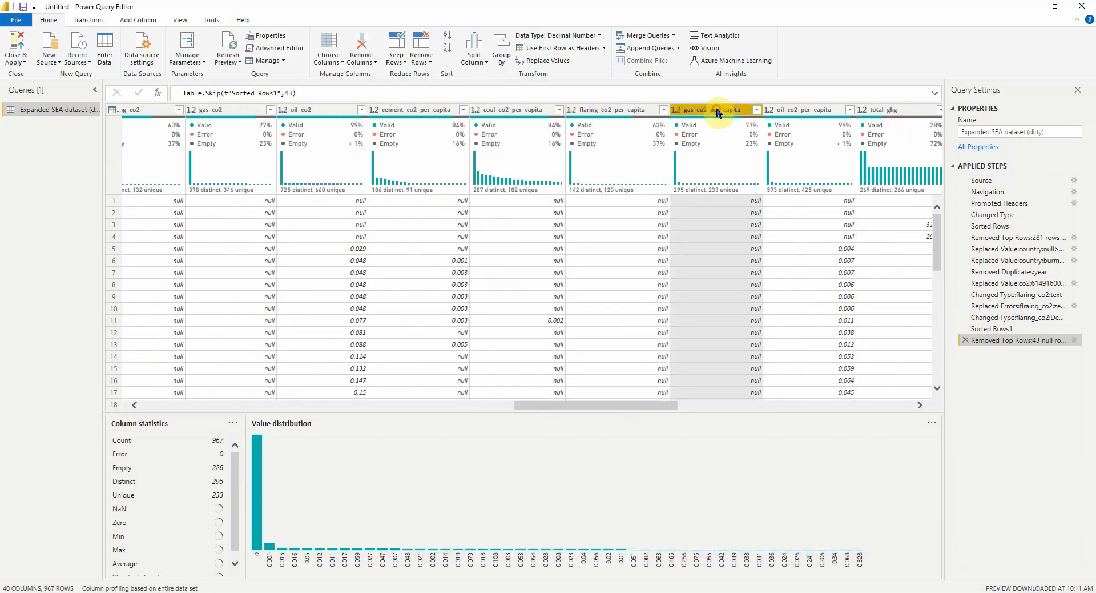
drag(536, 406, 623, 407)
click(395, 112)
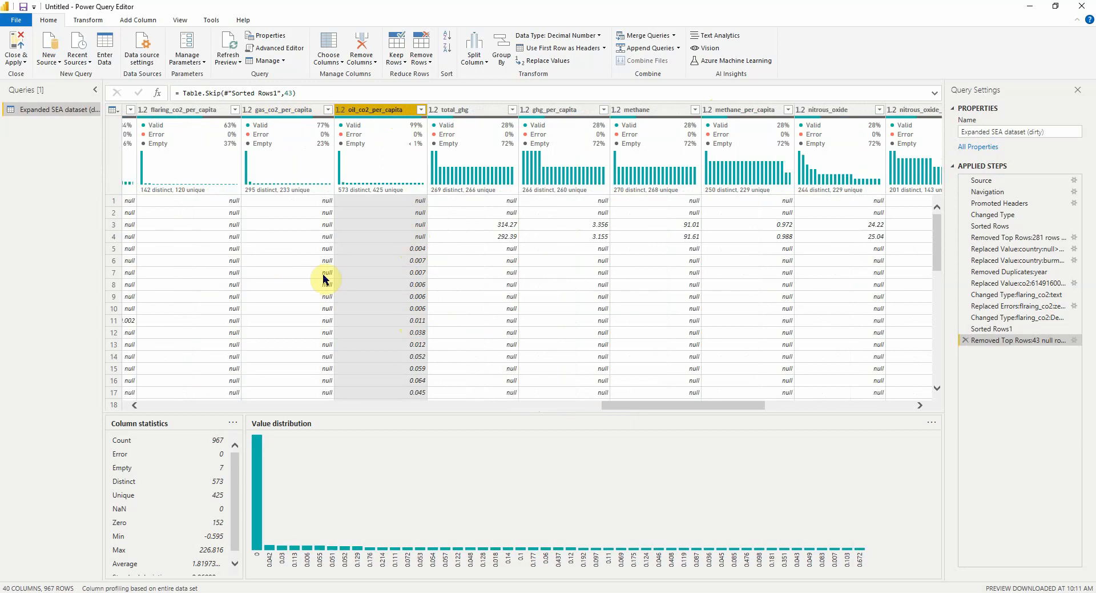
click(482, 114)
click(557, 114)
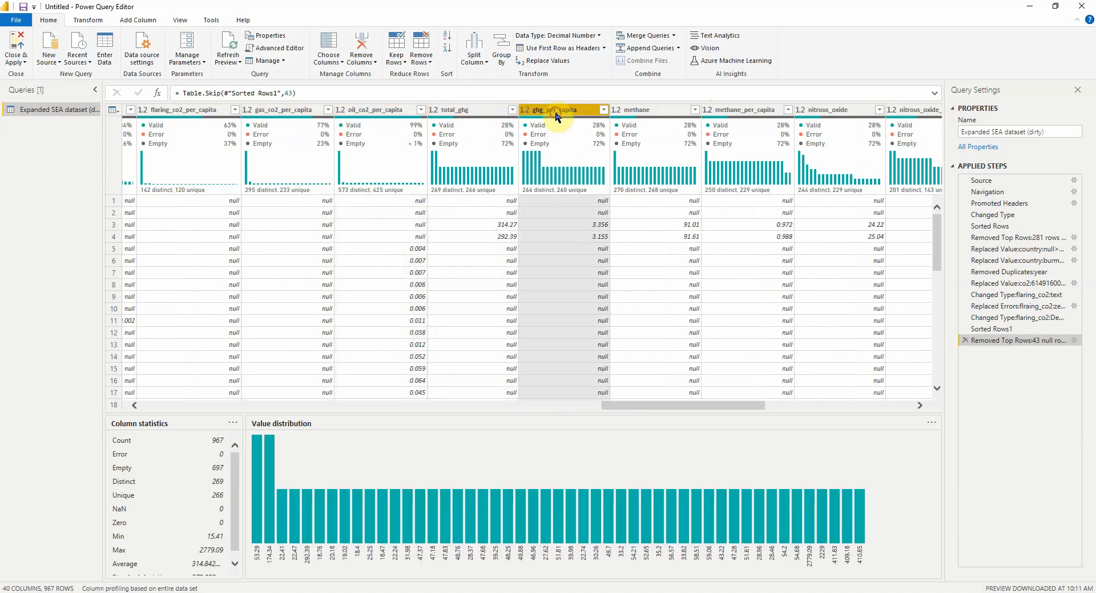
click(651, 112)
click(736, 111)
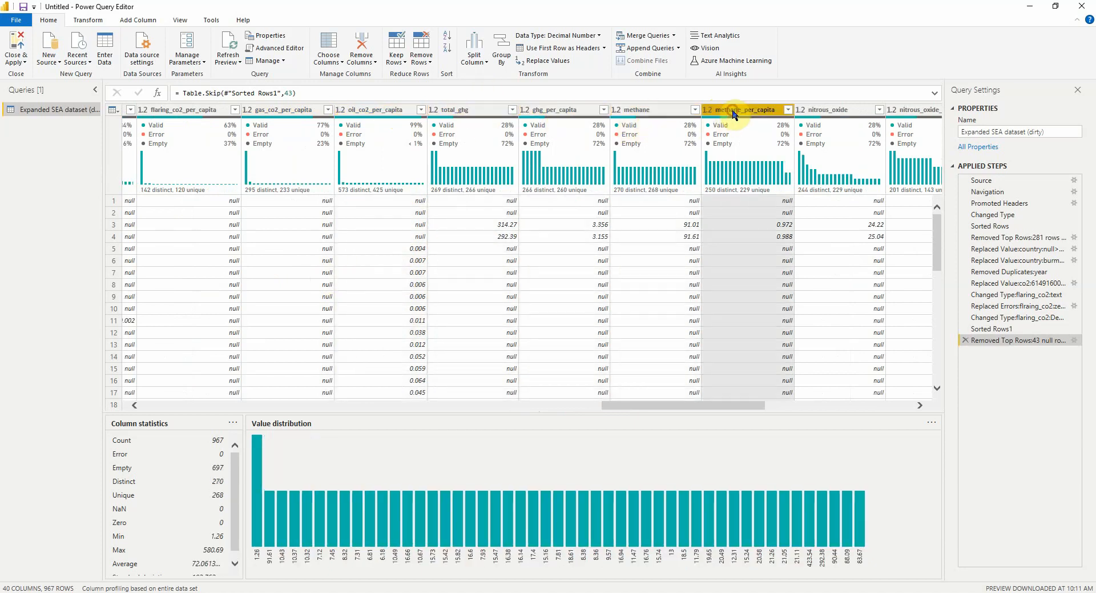
click(815, 116)
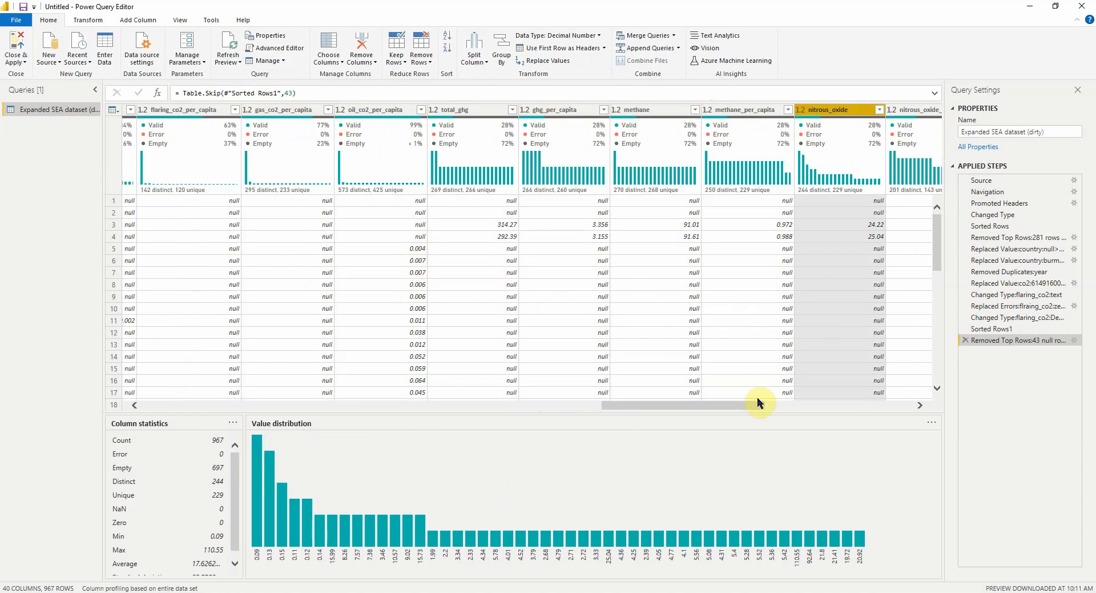
Step: Examine the column statistics of nitrous_oxide_per_capita, primary_energy_consumption, energy_per_capita, energy_per_gdp and population
drag(757, 403, 888, 408)
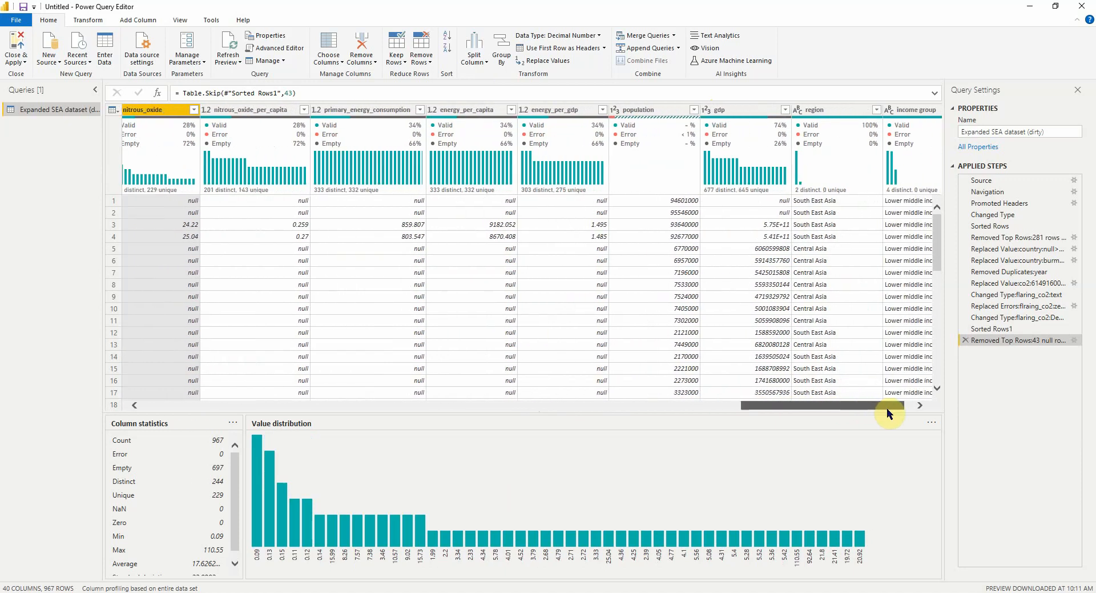
click(252, 112)
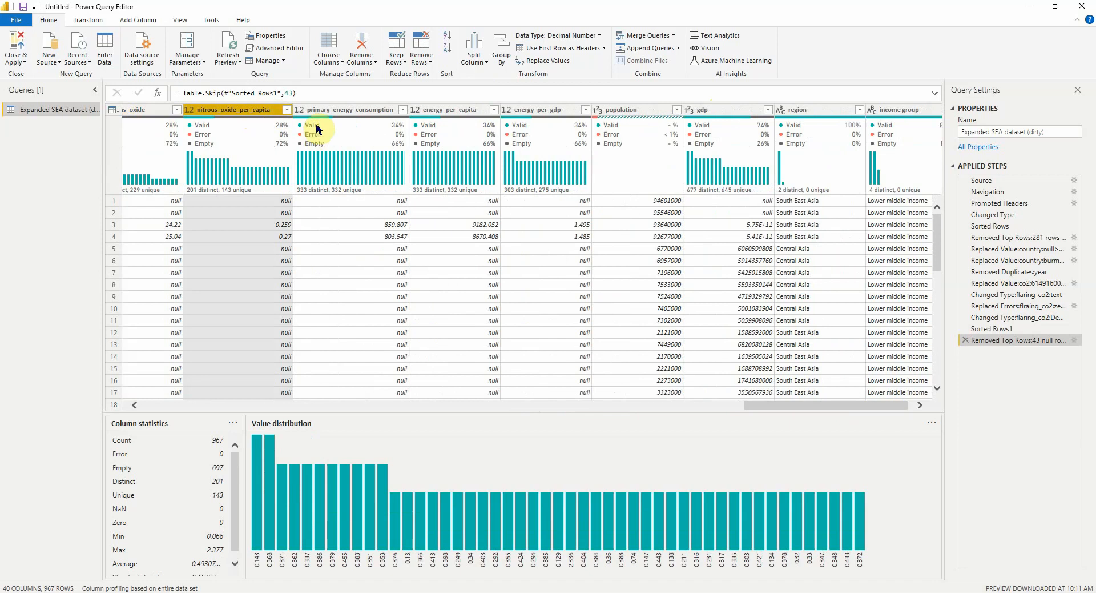
click(342, 110)
click(434, 110)
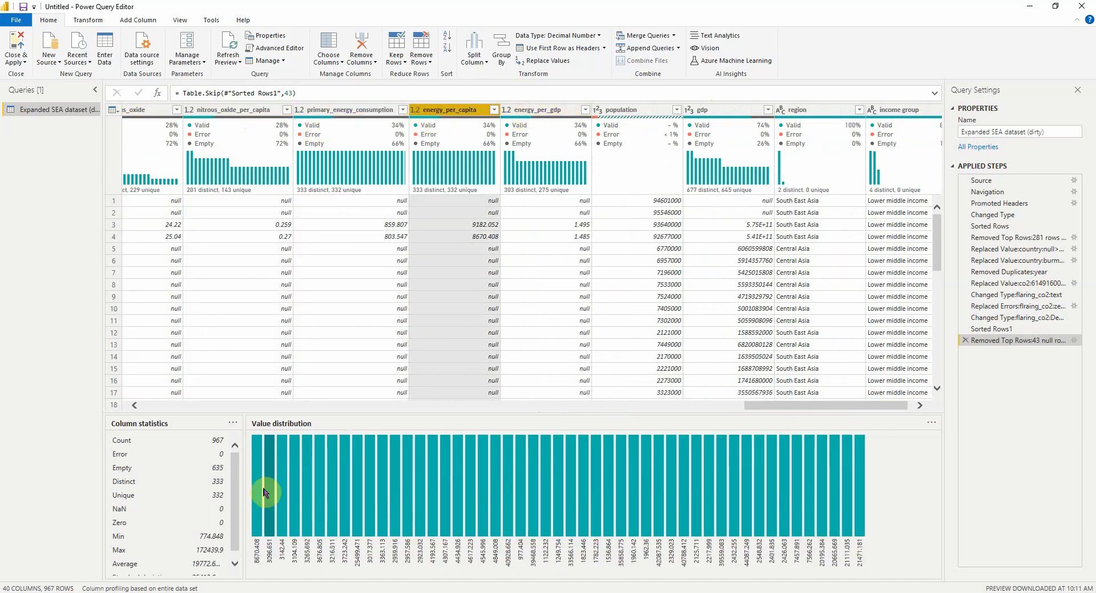
scroll(232, 479, down, 1)
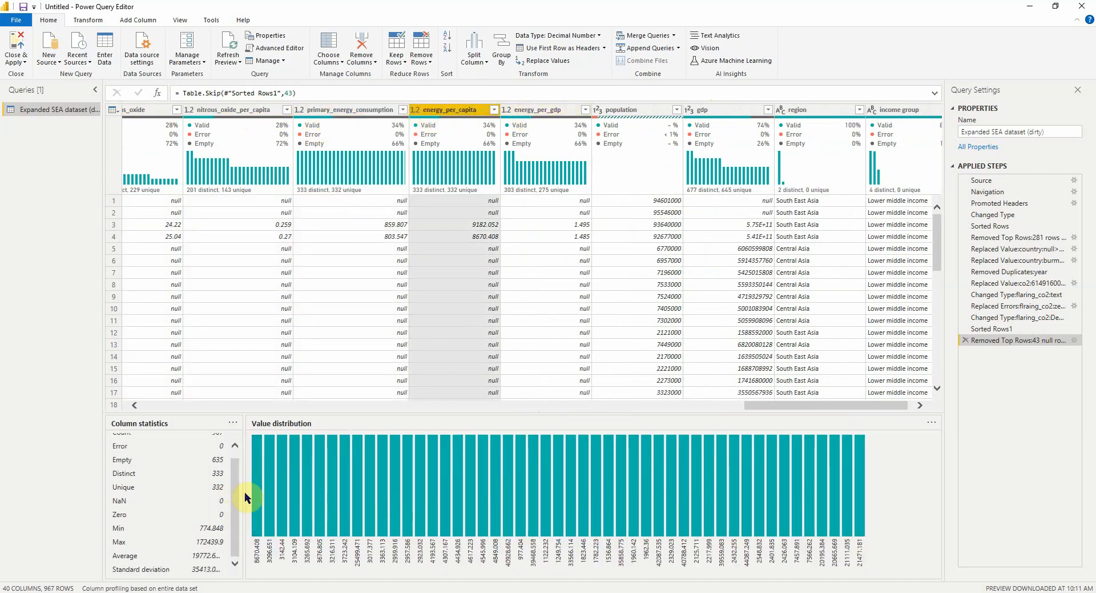
click(549, 109)
click(636, 110)
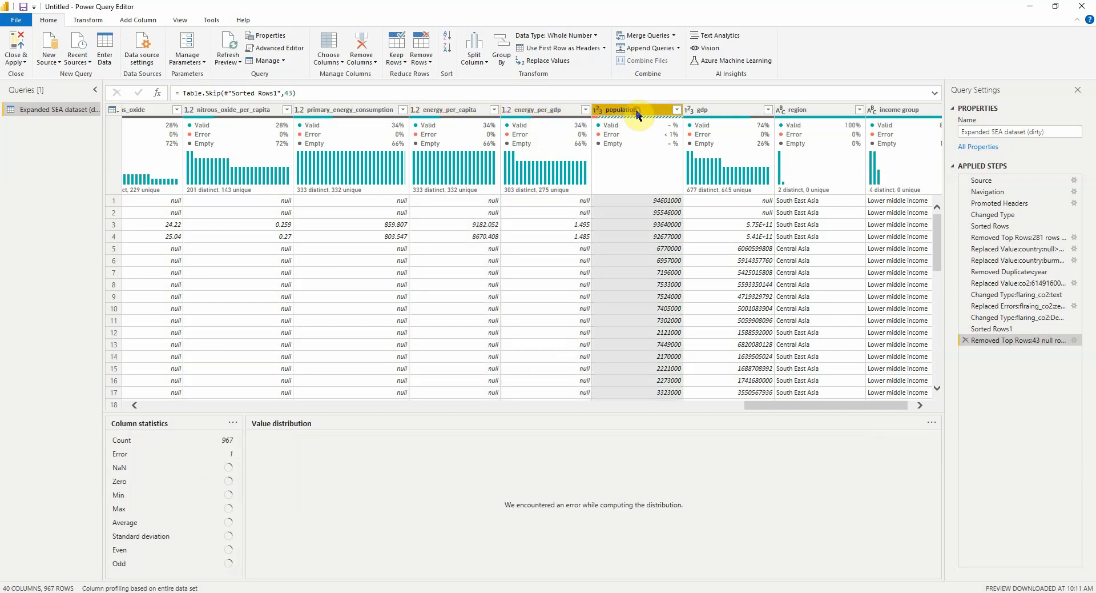
Step: Keep only the rows with population errors to read the error details, and delete that temporary Kept Errors step
mouse_move(619, 126)
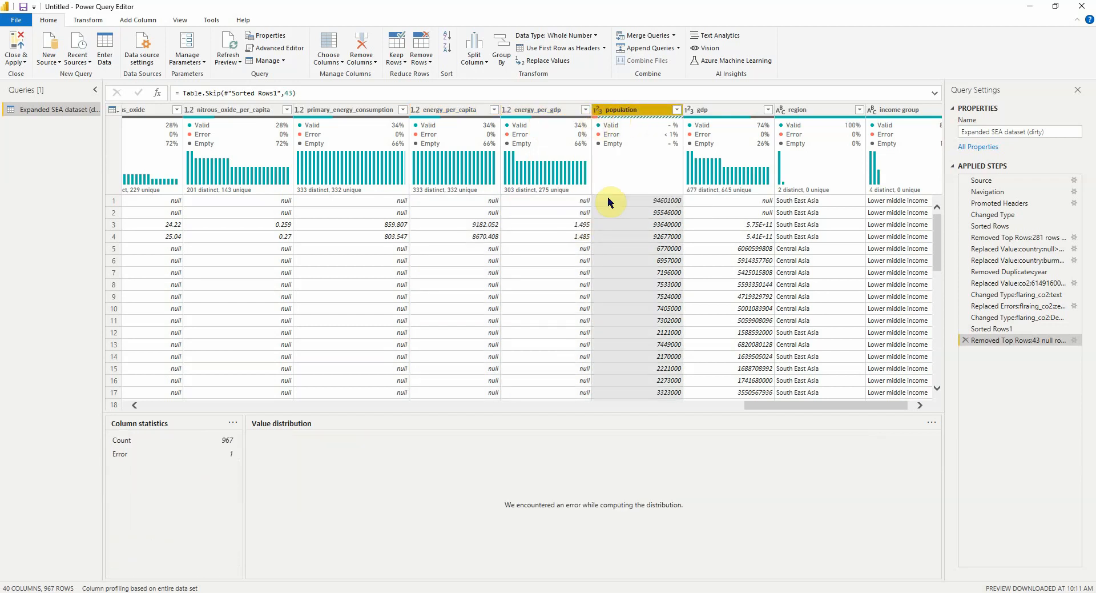
click(395, 60)
click(357, 126)
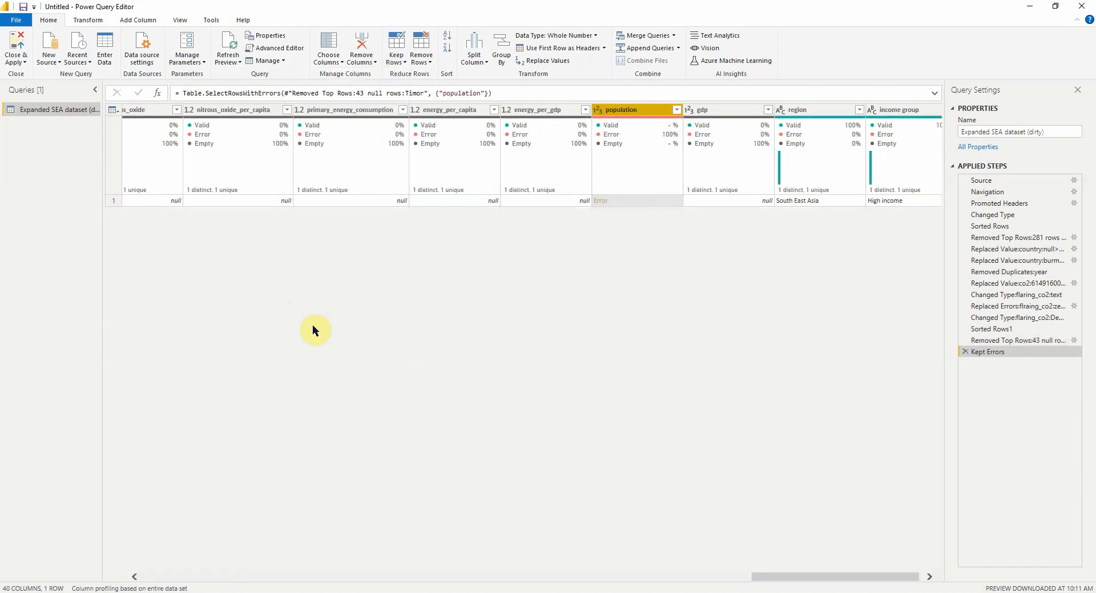
click(654, 203)
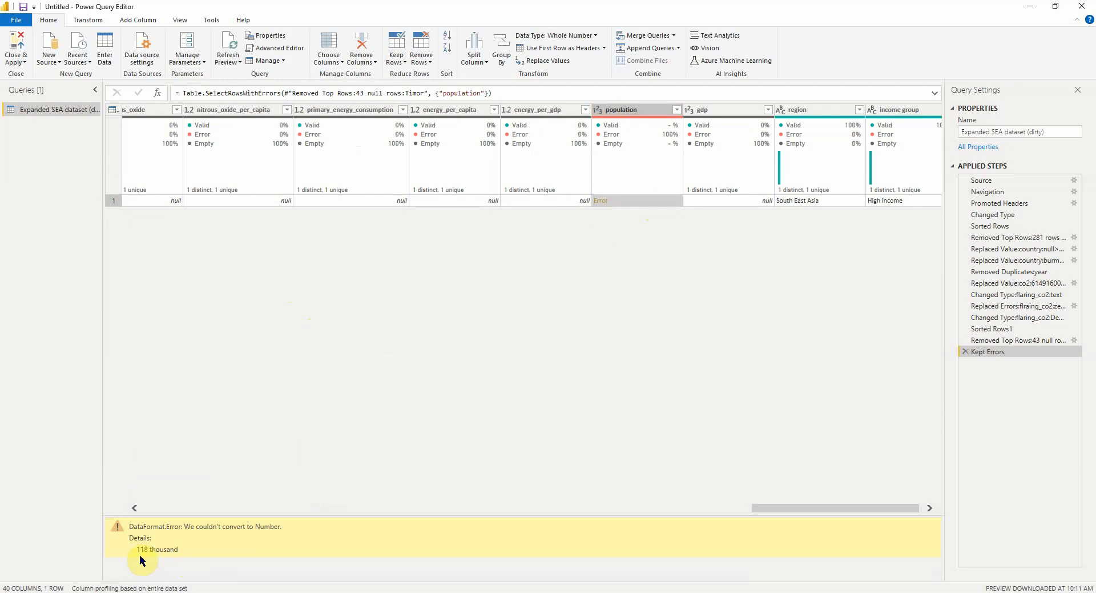
drag(179, 551, 134, 550)
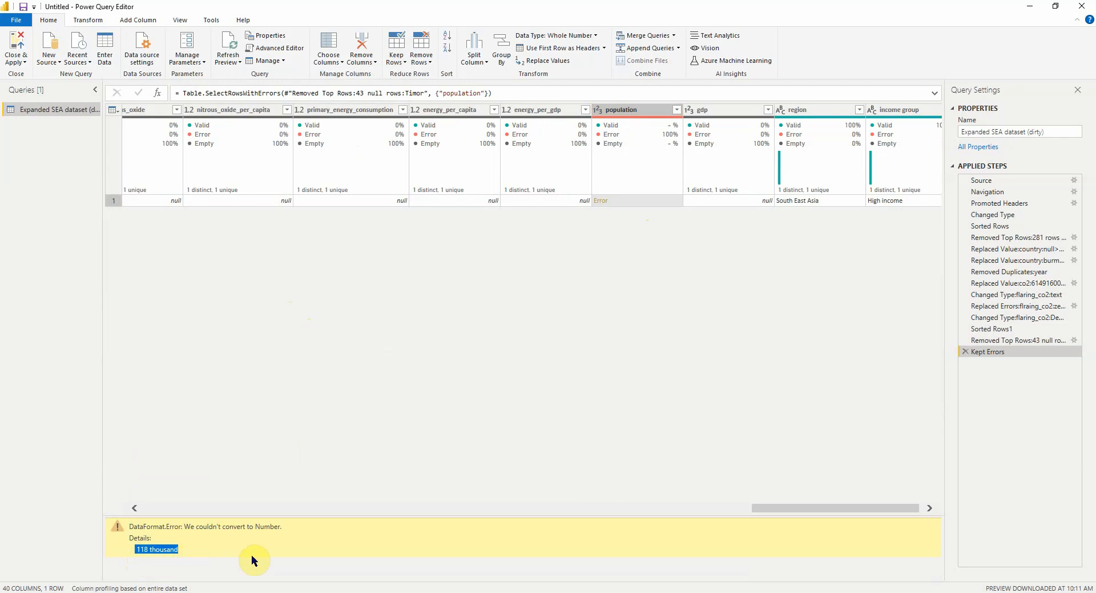
drag(179, 550, 128, 551)
click(194, 550)
click(965, 351)
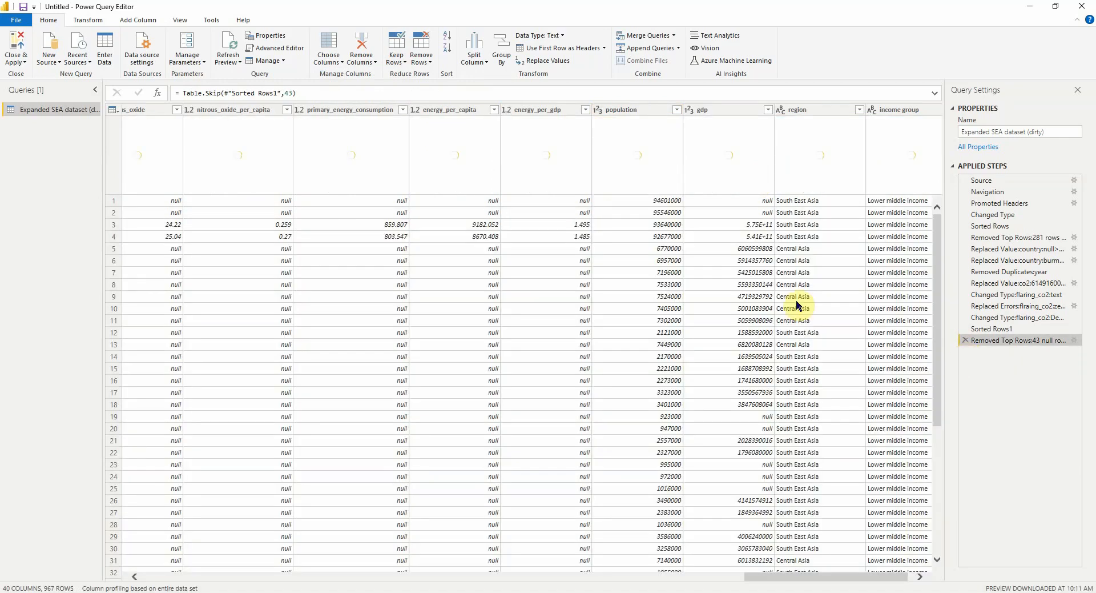
Step: Change the data type of the population column to Text
click(627, 109)
right_click(626, 109)
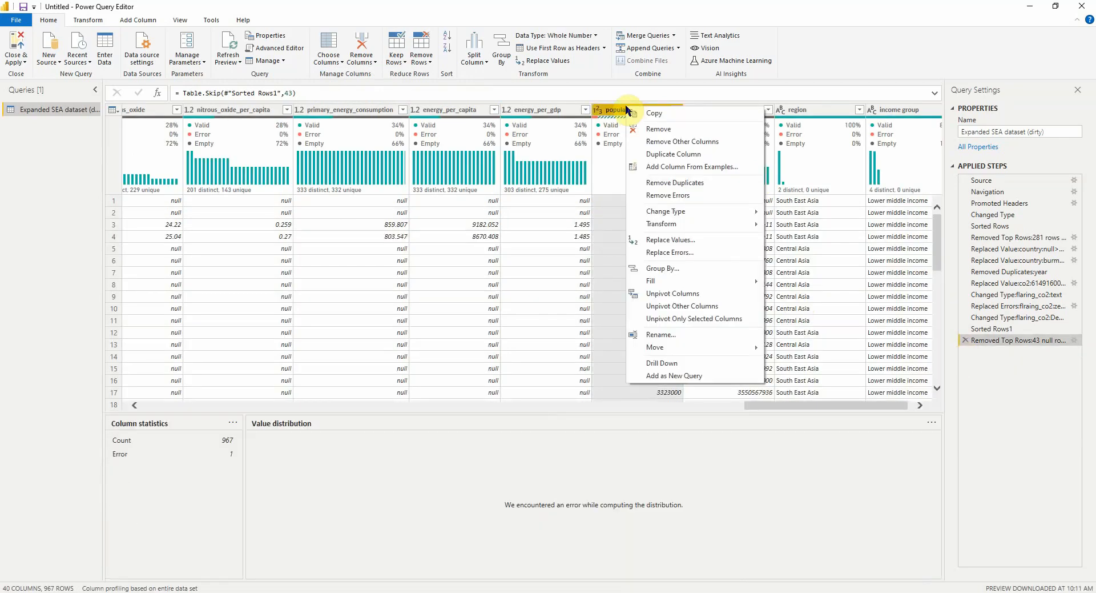
mouse_move(673, 212)
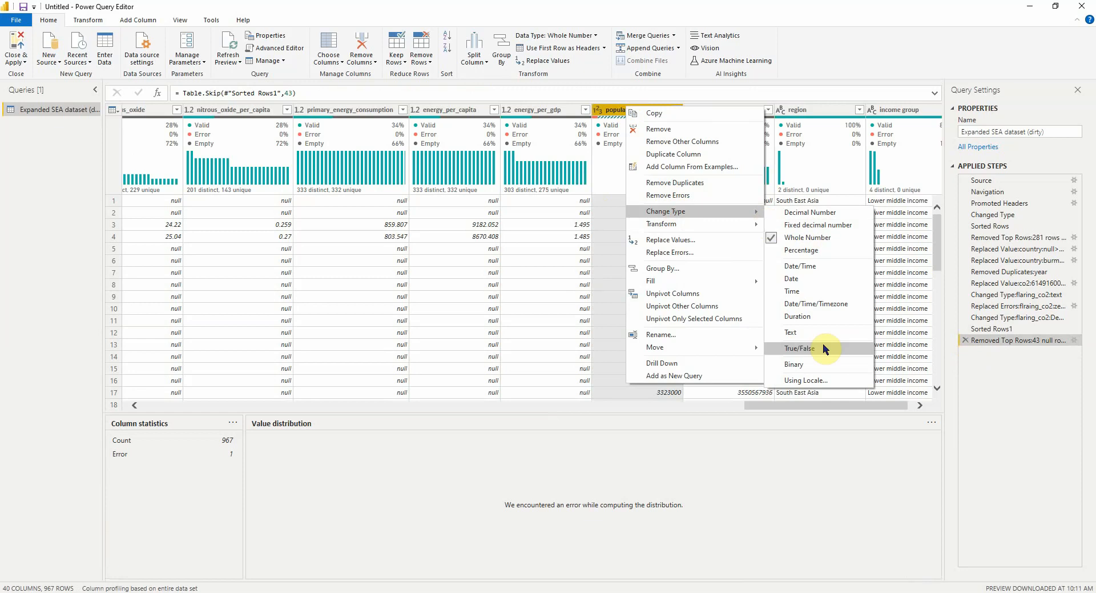
click(810, 332)
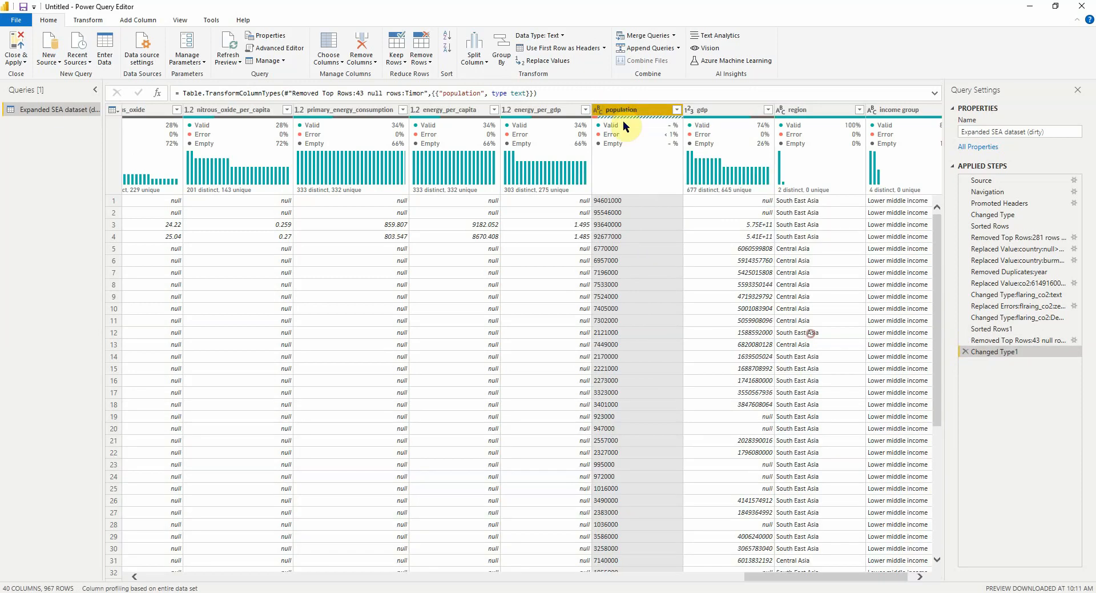
Step: Rename the newest Changed Type step as "Changed Type1:population:text"
right_click(1031, 354)
click(1047, 368)
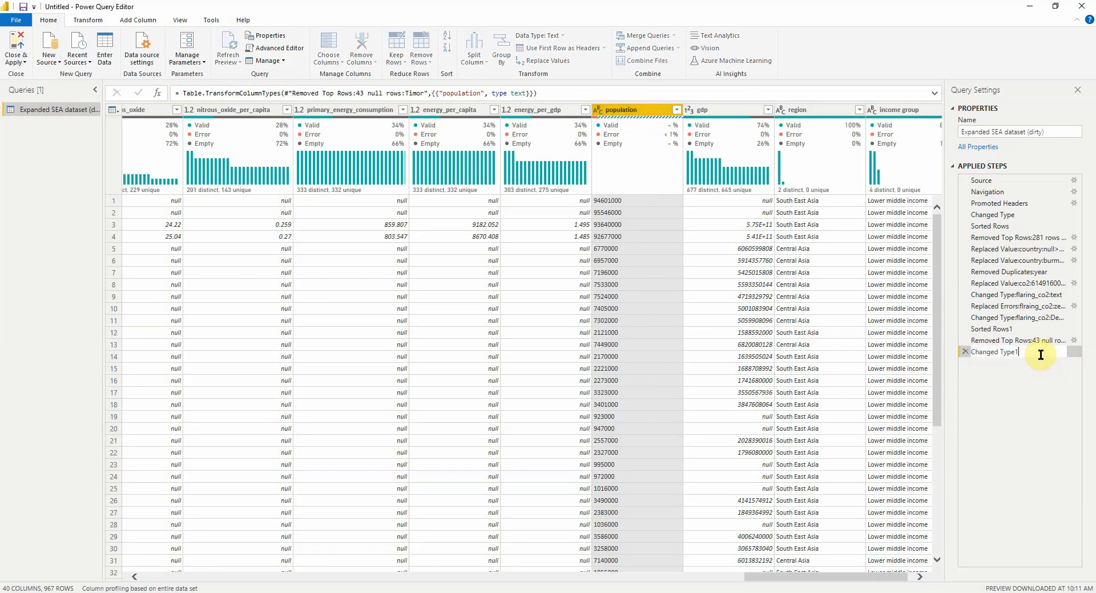
text(:population:text)
key(Return)
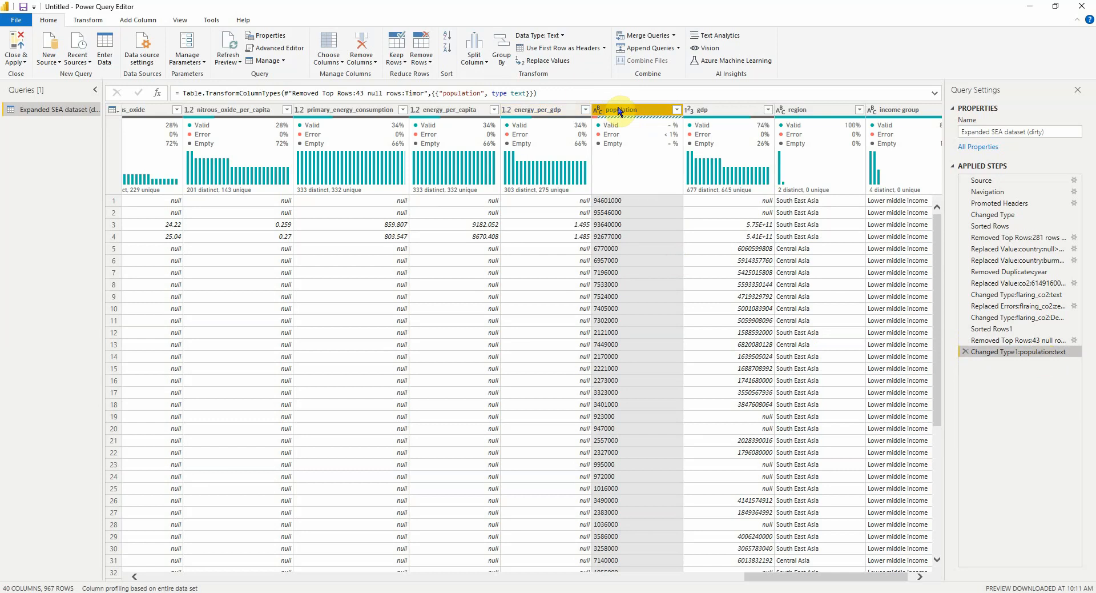
Step: Replace errors in the population column with 118000
right_click(619, 110)
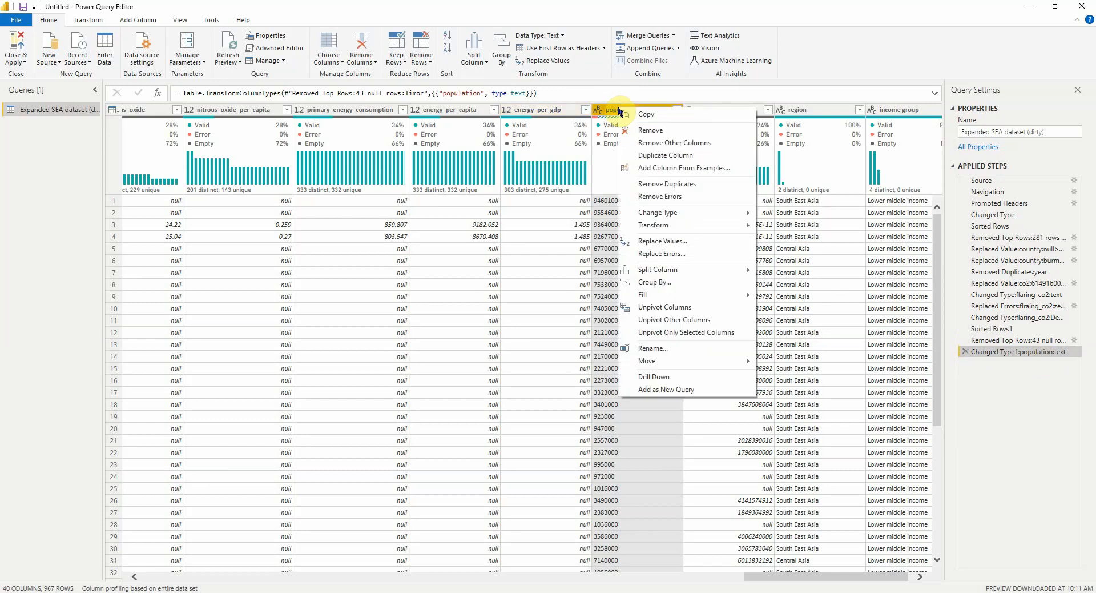
click(666, 253)
text(118000)
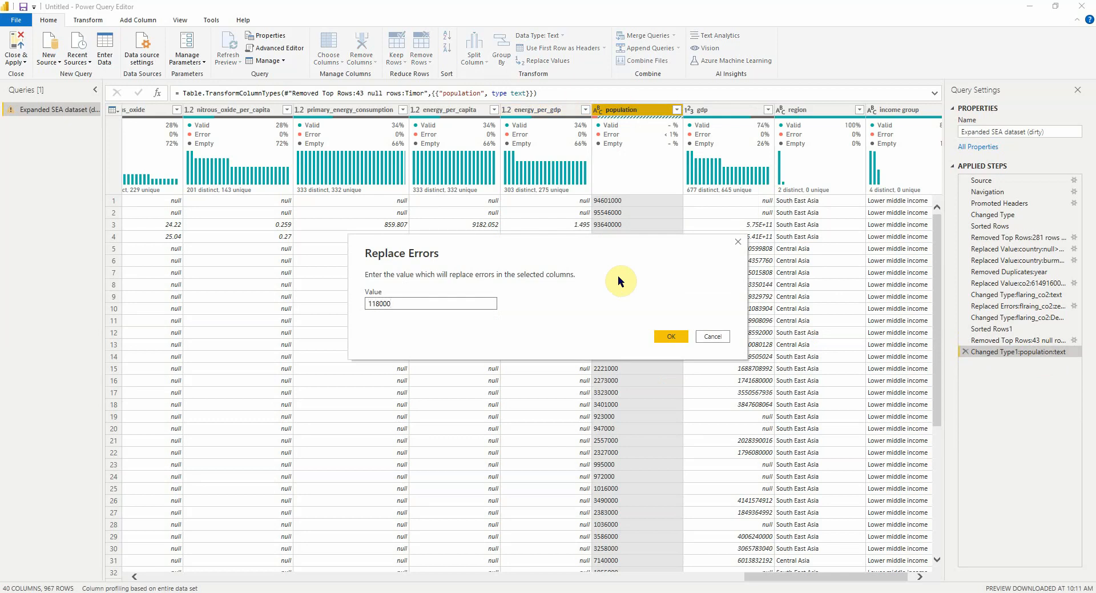
click(667, 336)
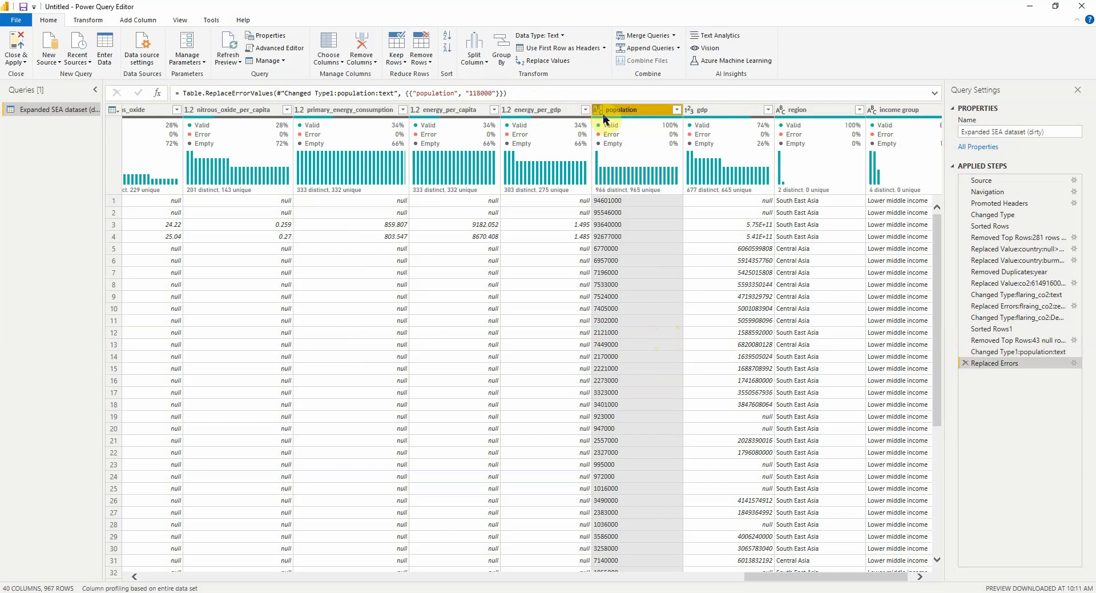
Step: Examine the population column's quality summary and its list of distinct values for wrong entries
mouse_move(636, 132)
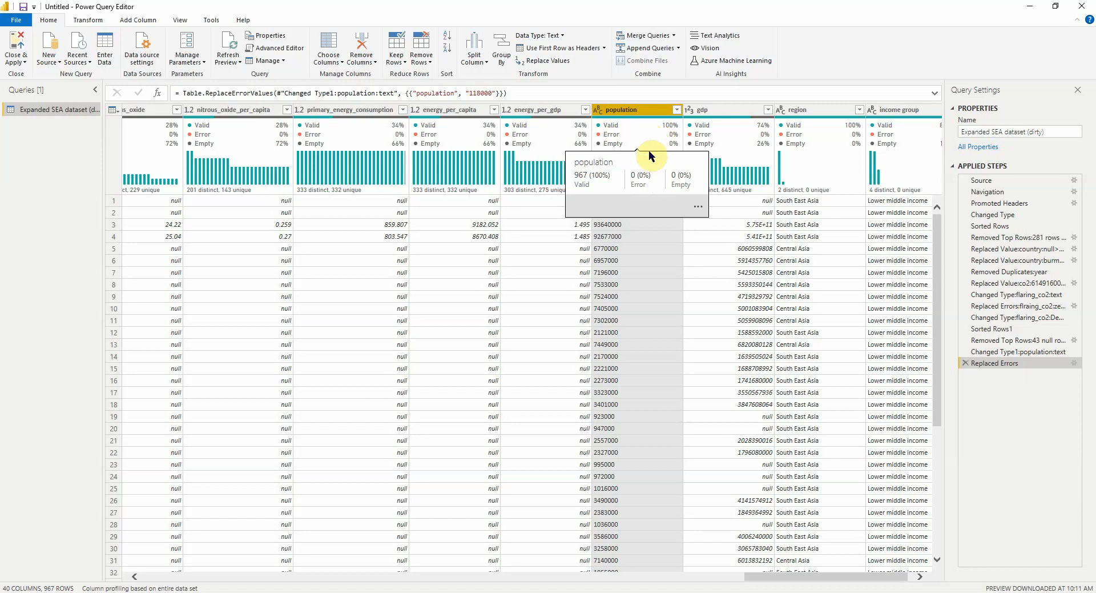
click(676, 109)
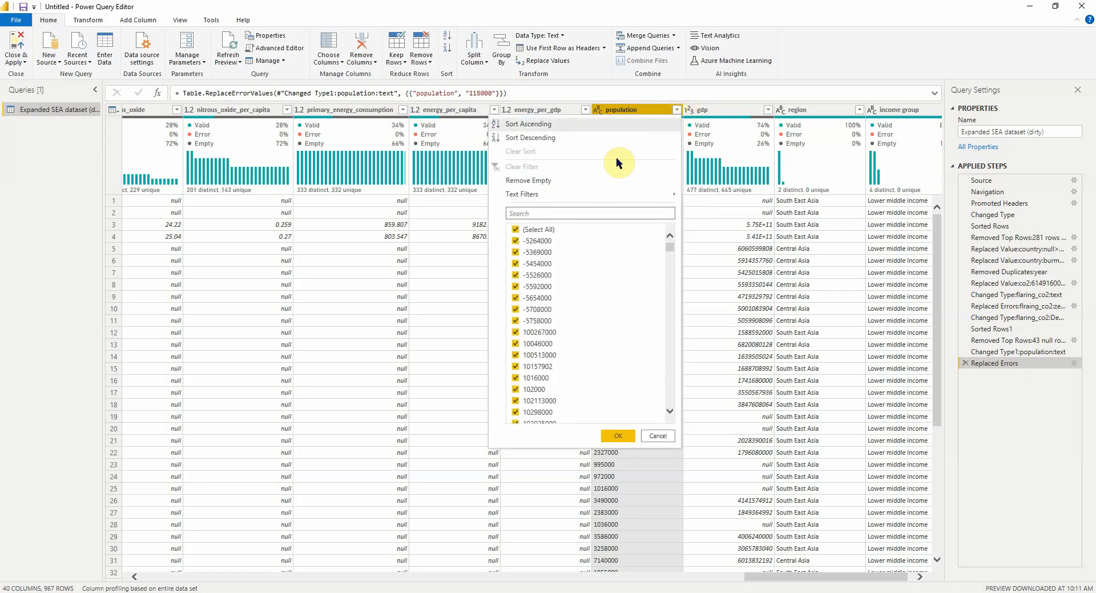
scroll(552, 321, down, 2)
scroll(597, 284, up, 2)
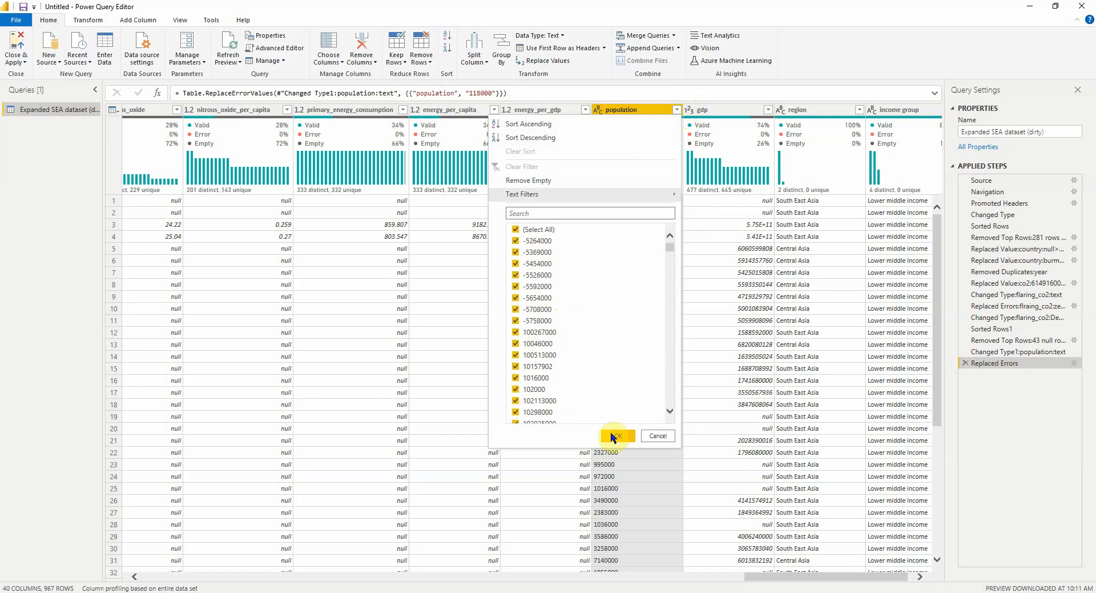
click(748, 309)
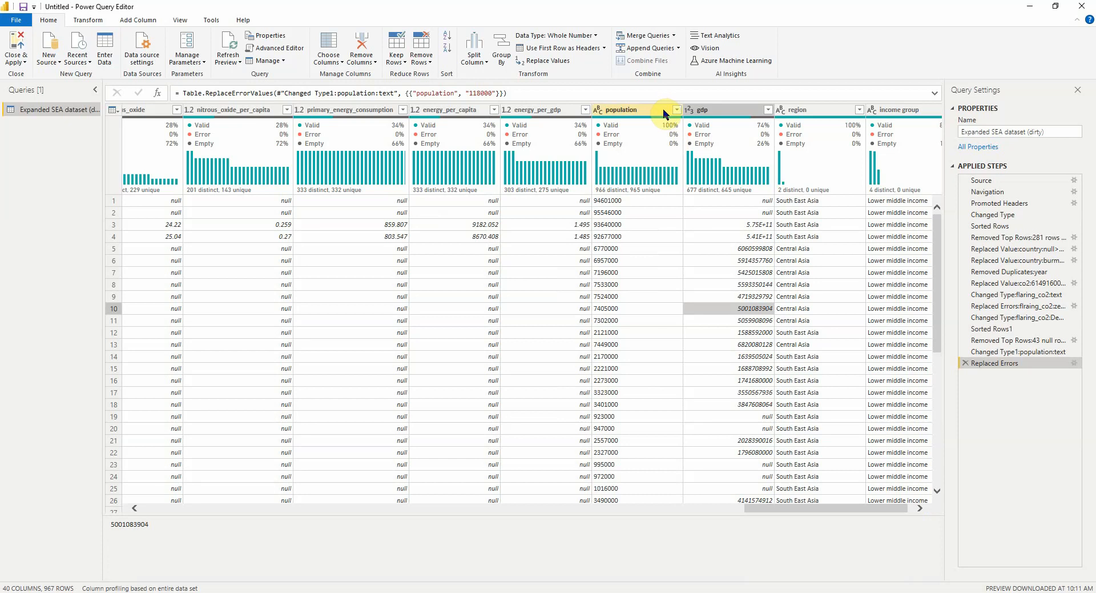
click(677, 109)
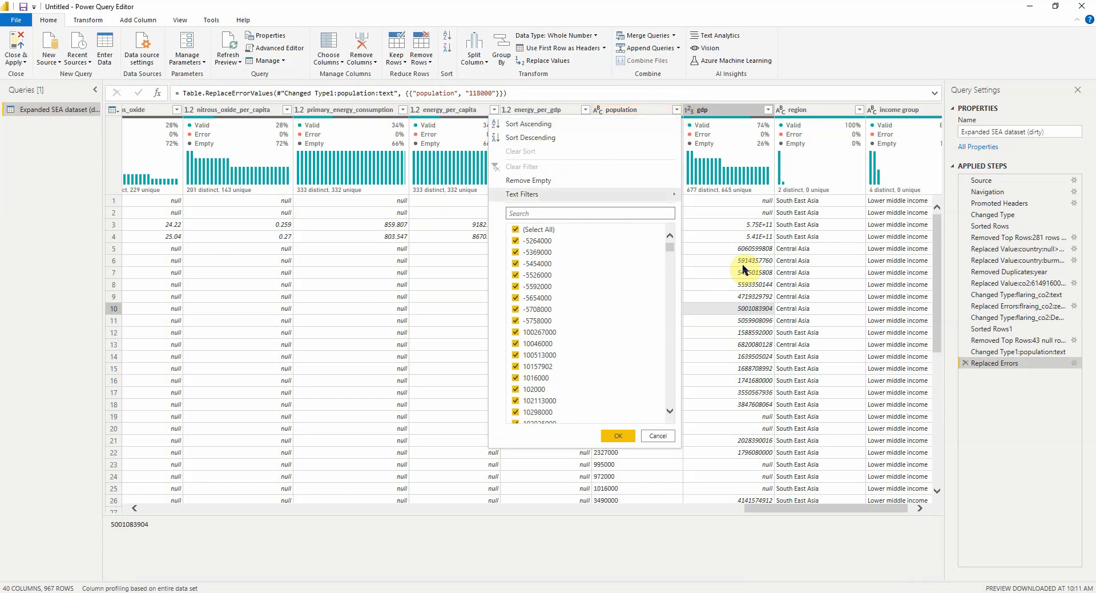
Step: Replace the minus sign "-" with nothing in the population column
click(647, 110)
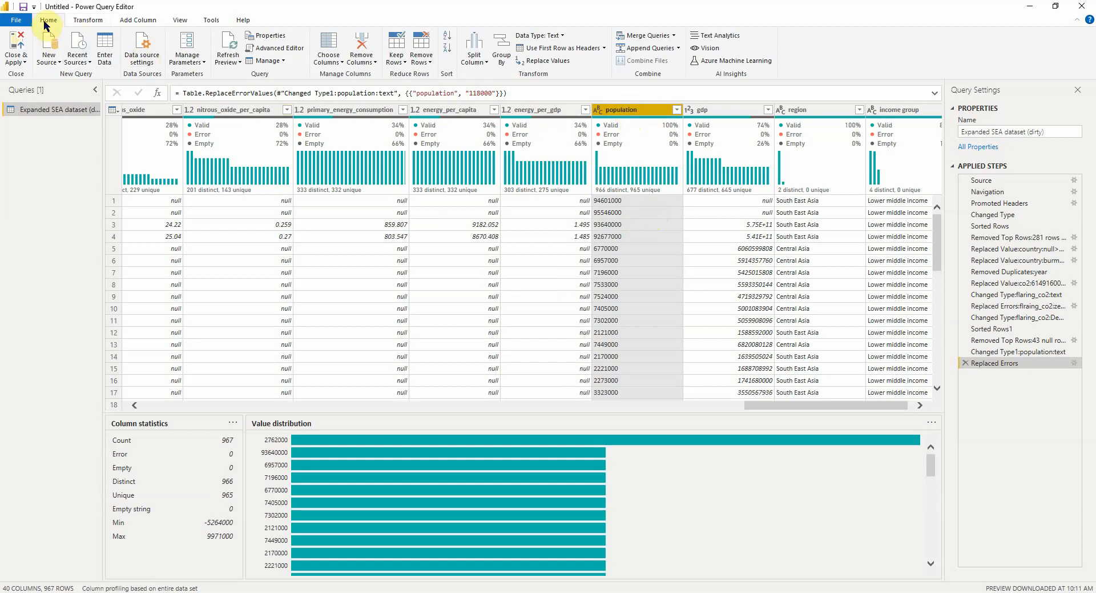
click(87, 20)
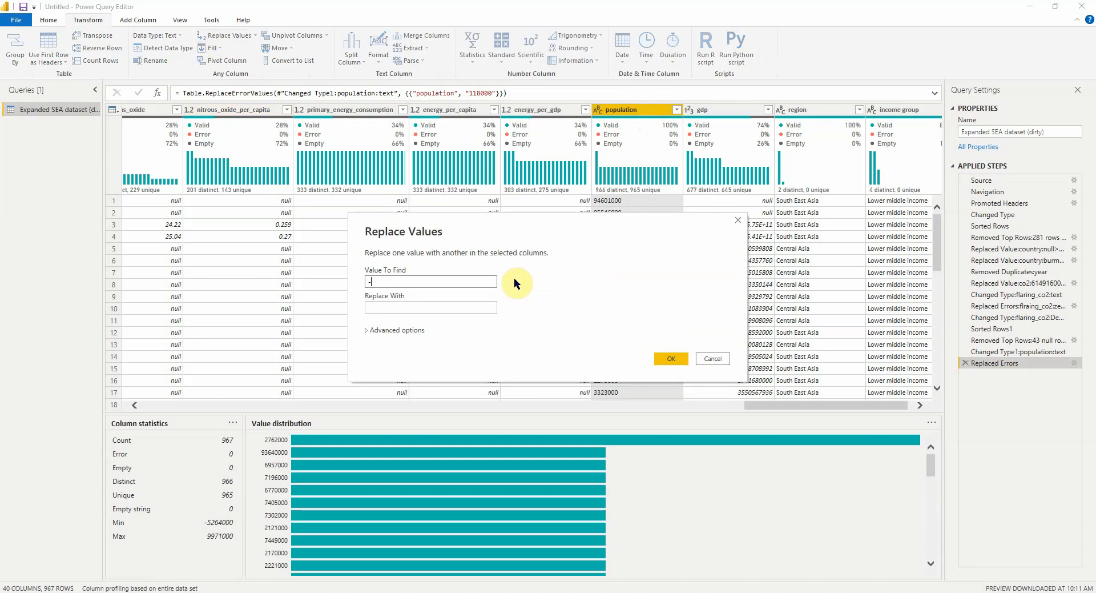
click(493, 306)
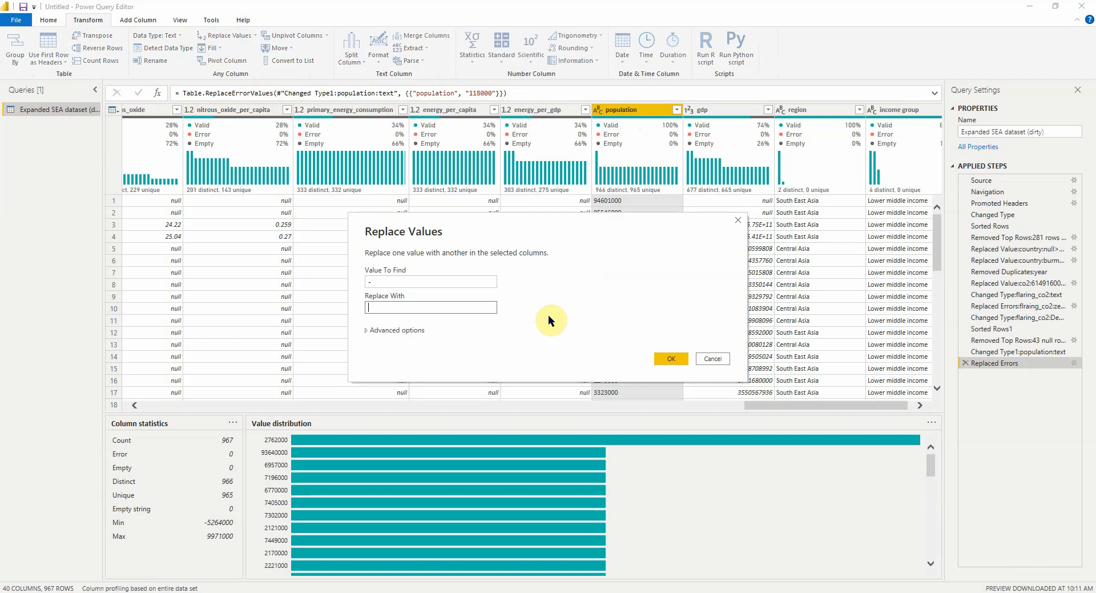
click(664, 358)
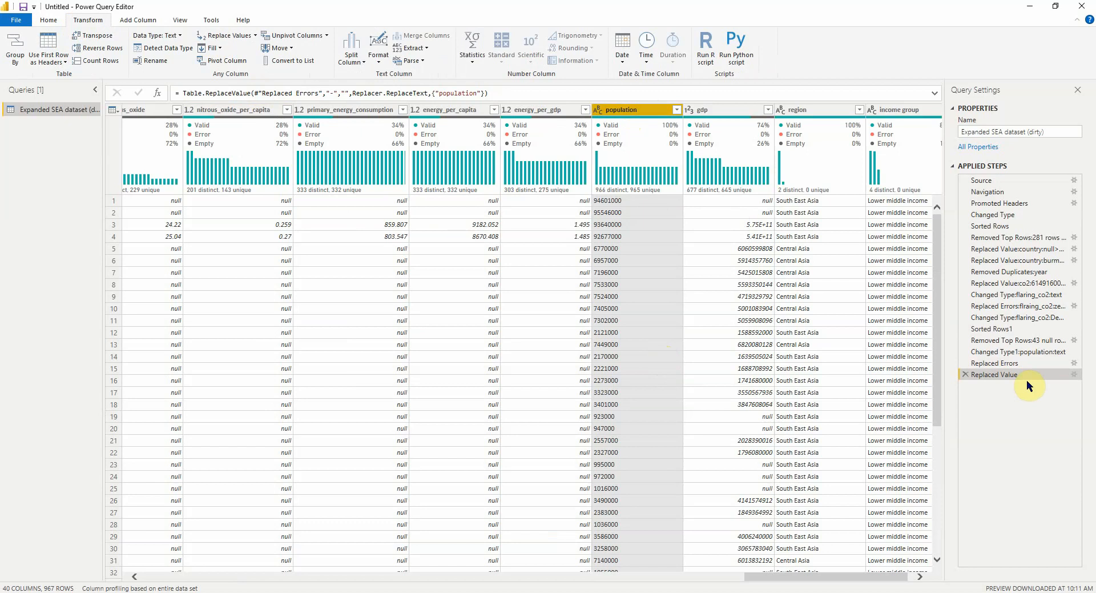
Step: Rename the newest Replaced Errors step as "Replaced Errors:population:118 thousand to 118000"
click(1030, 366)
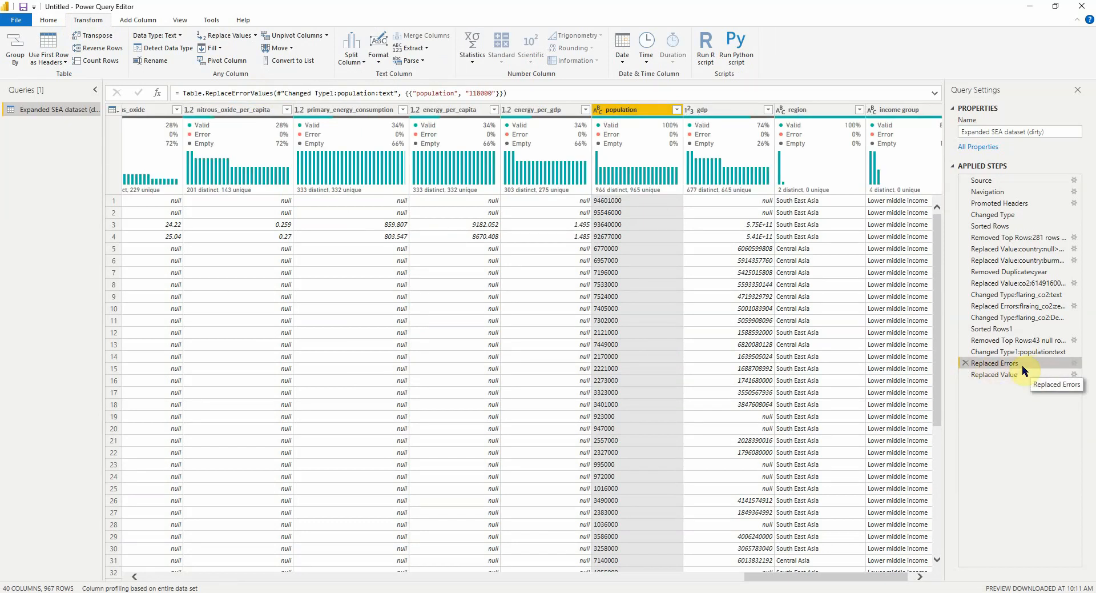
right_click(1023, 370)
click(1055, 389)
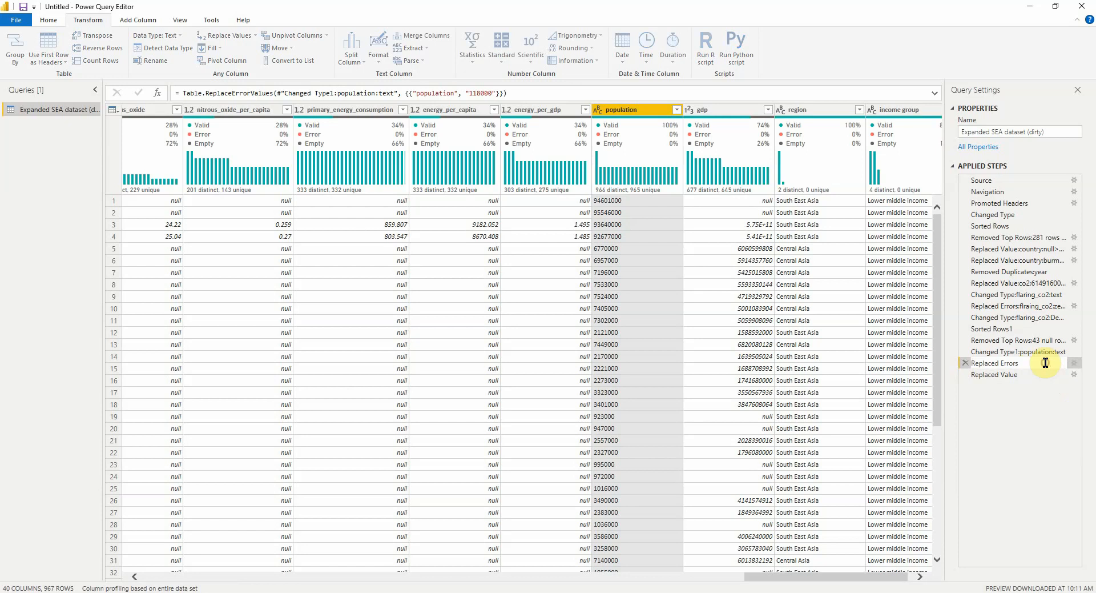
text(:p)
text(opulation:11)
text(8 thousan)
text(d to 11)
text(8000)
key(Return)
Step: Rename the newest Replaced Value step as "Replaced Value:population:neg to pos"
click(1017, 376)
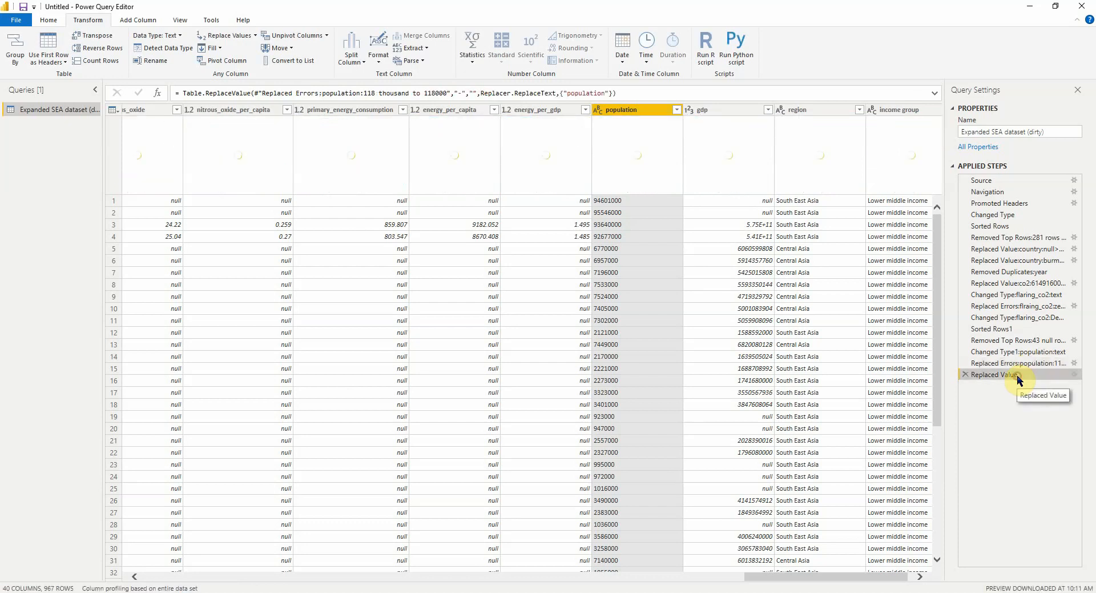
right_click(1018, 378)
click(1027, 399)
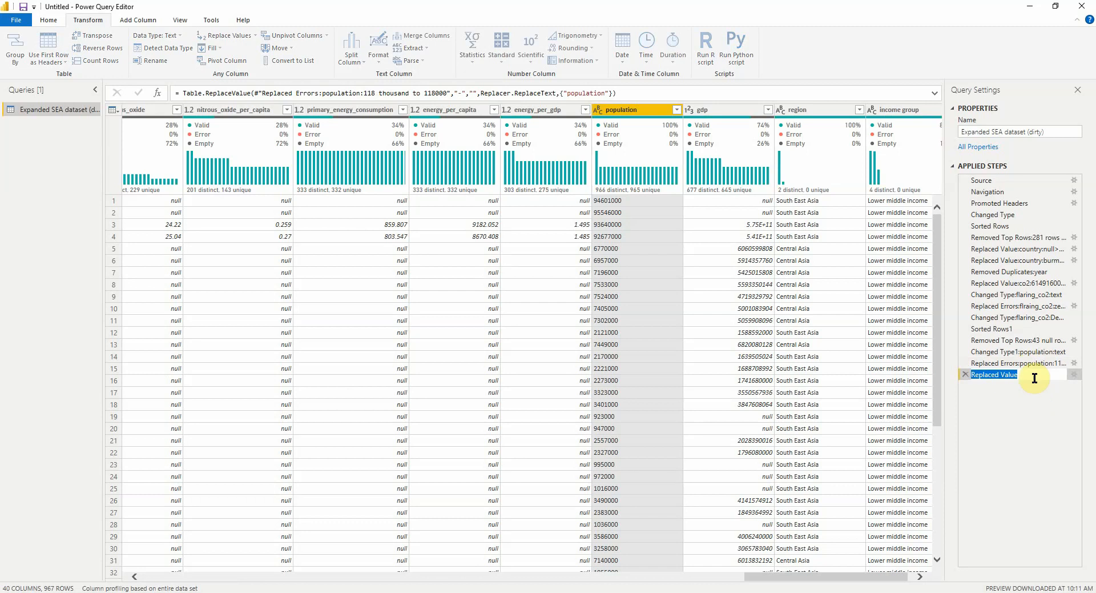
click(1035, 377)
text(:population)
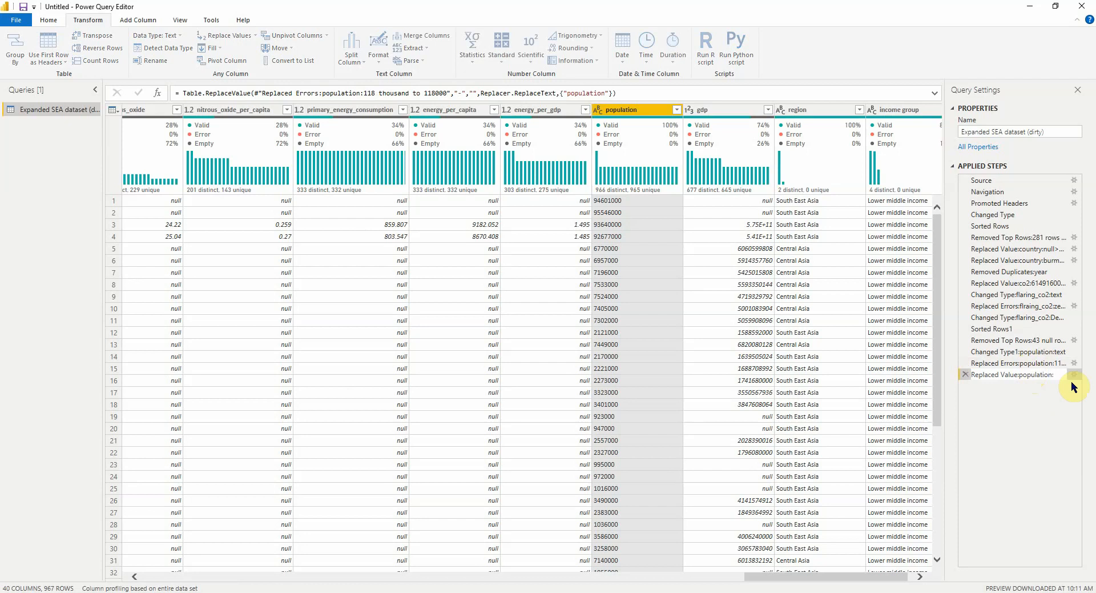
text(:neg to po)
text(s)
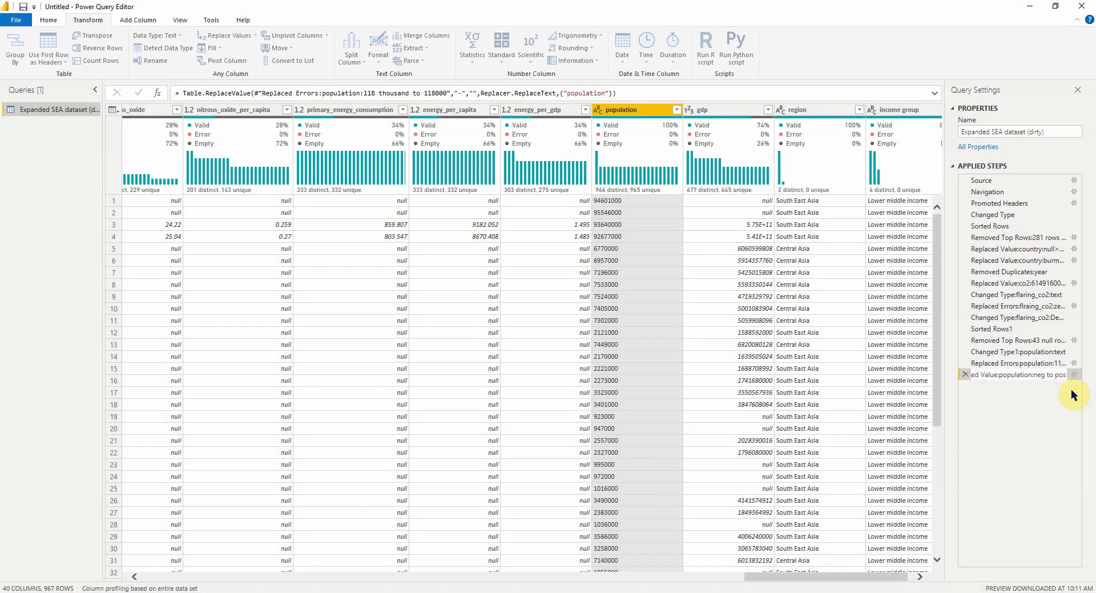
key(Return)
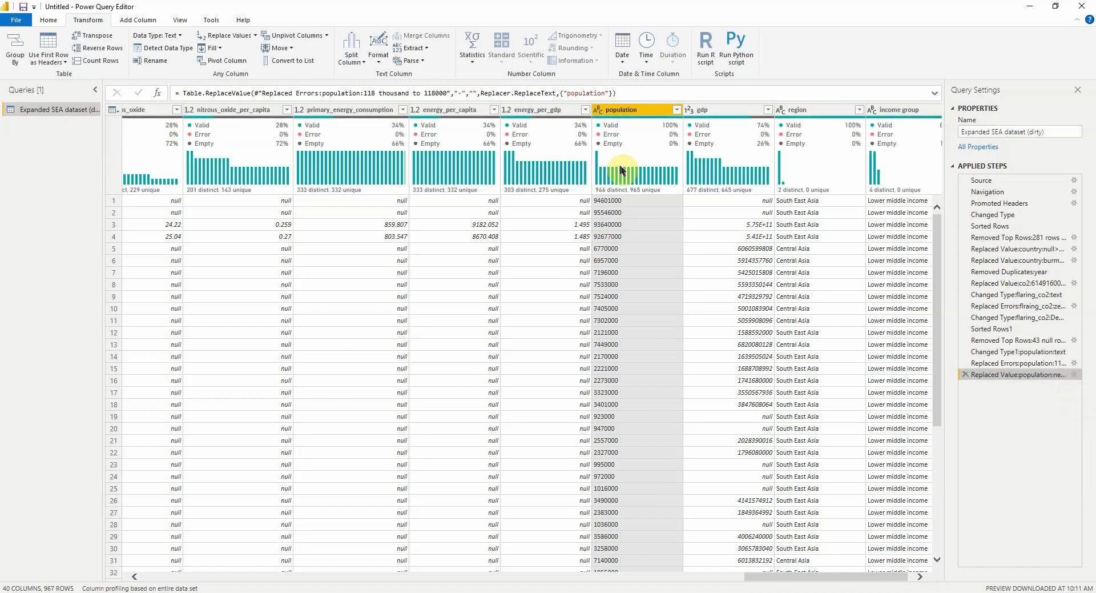
Step: Change the population column's data type to Whole Number
right_click(632, 110)
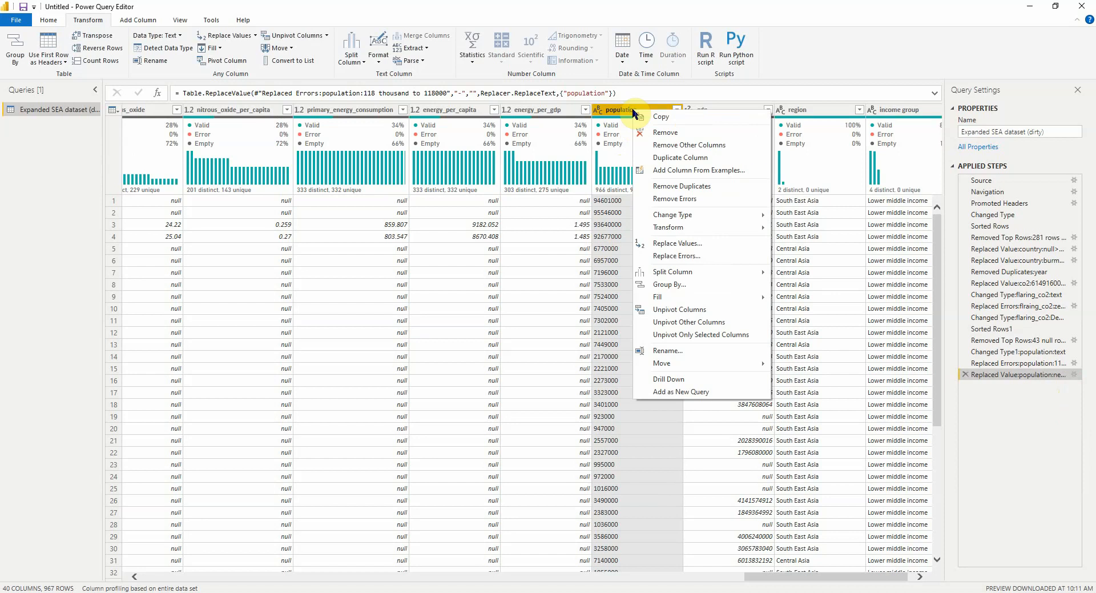
mouse_move(758, 214)
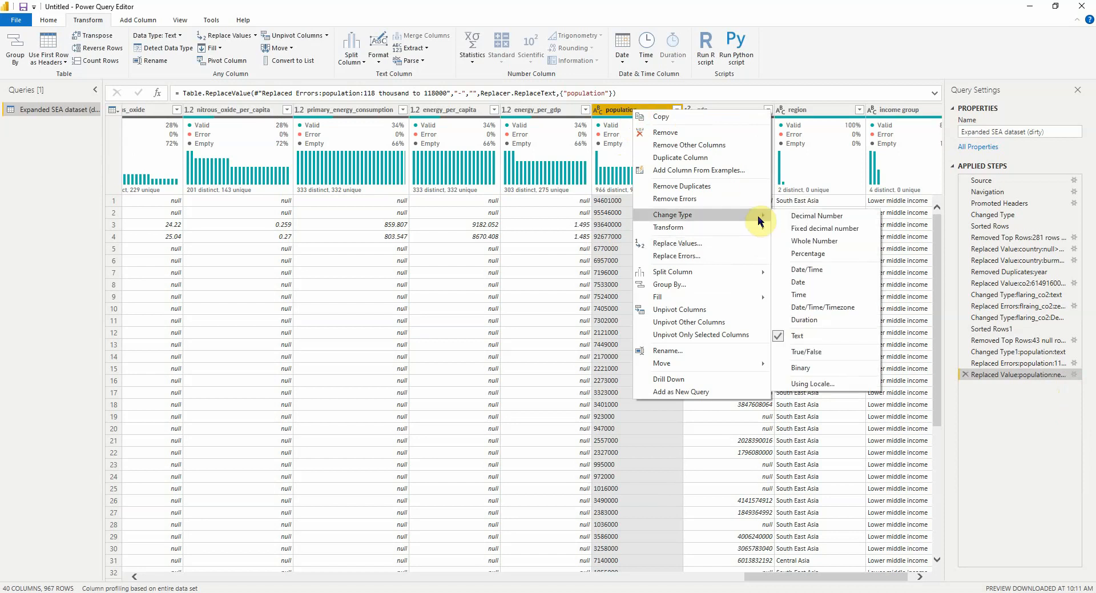
click(832, 240)
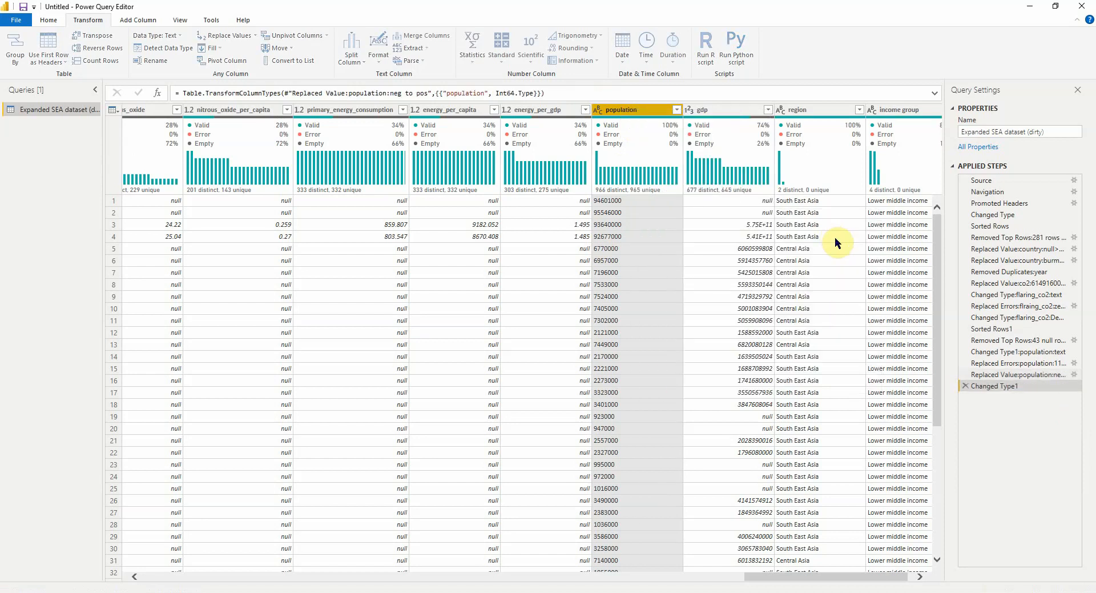
Step: Rename the newest Changed Type step as "Changed Type:population: Whole number"
right_click(1026, 394)
click(1029, 414)
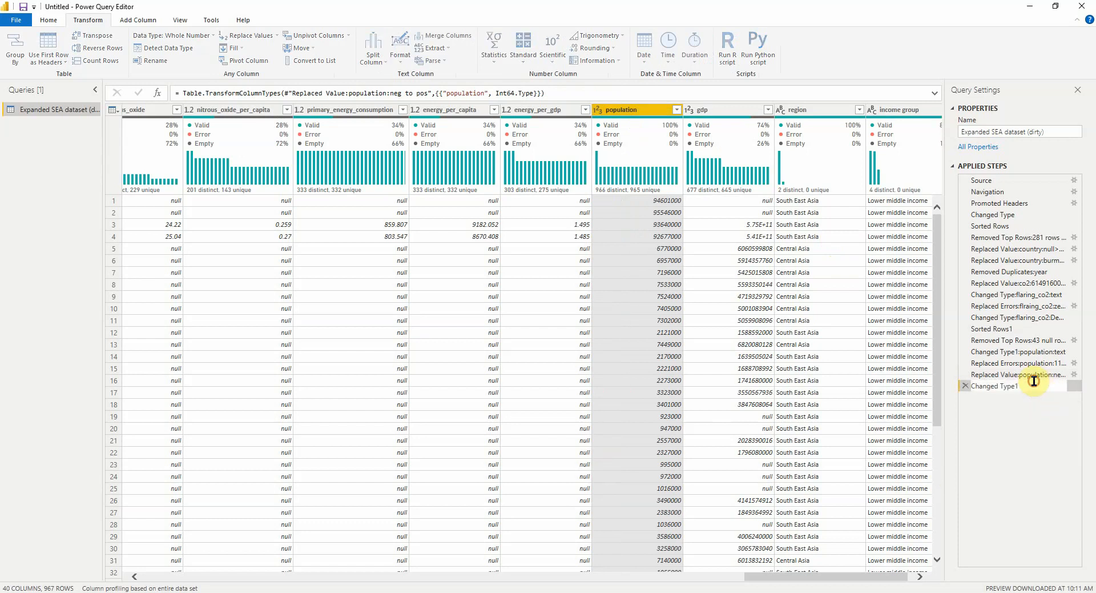
key(BackSpace)
text(:population: Whole number)
key(Return)
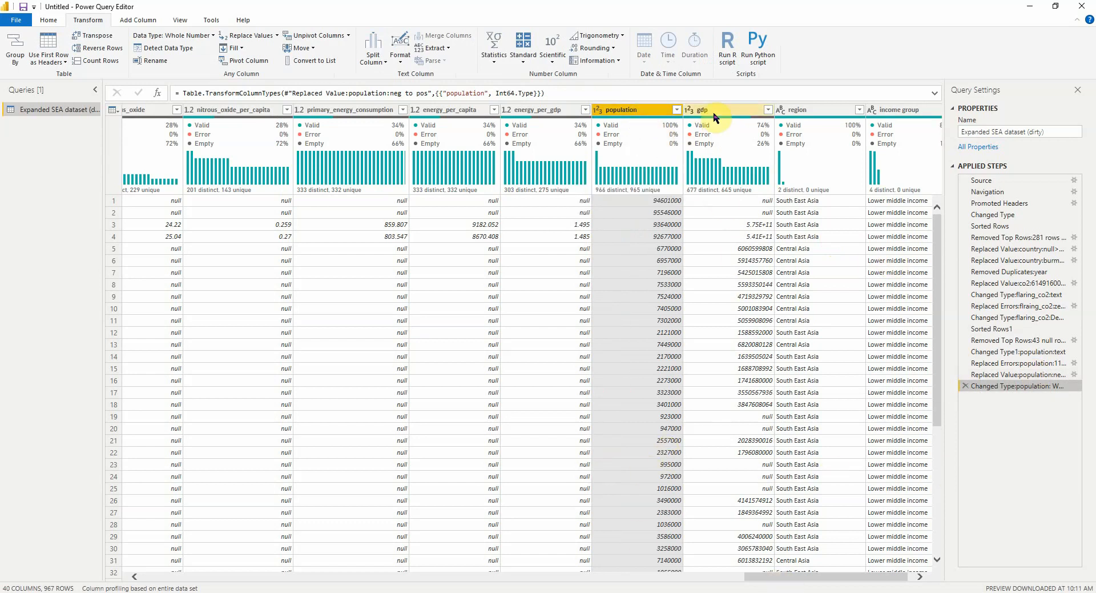
Step: Examine the column statistics and value distributions of the population, gdp and region columns
click(657, 108)
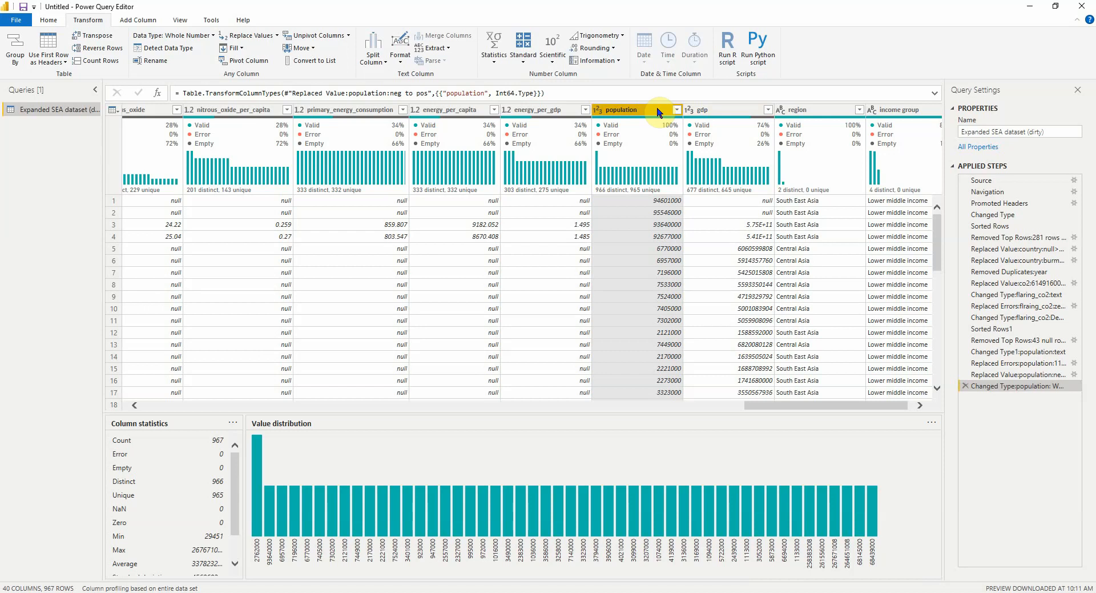
click(733, 111)
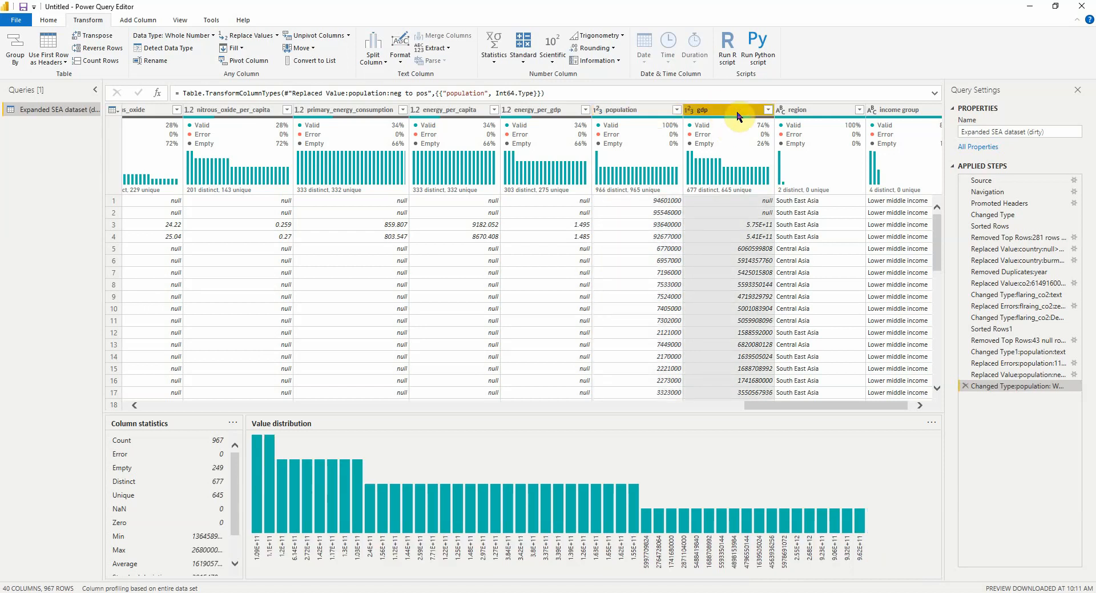
scroll(217, 485, down, 1)
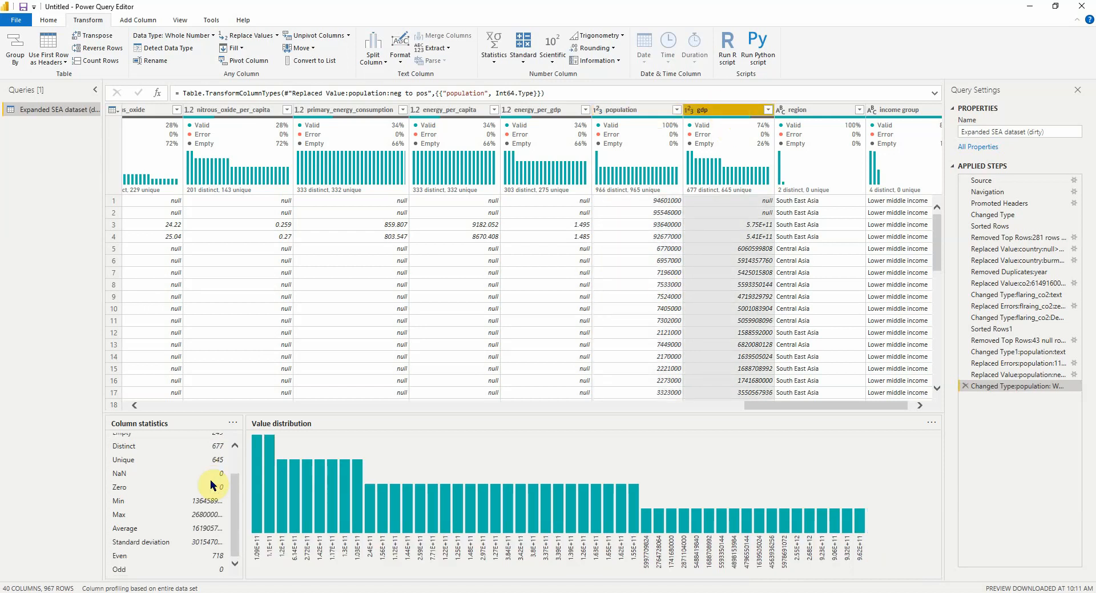
click(824, 110)
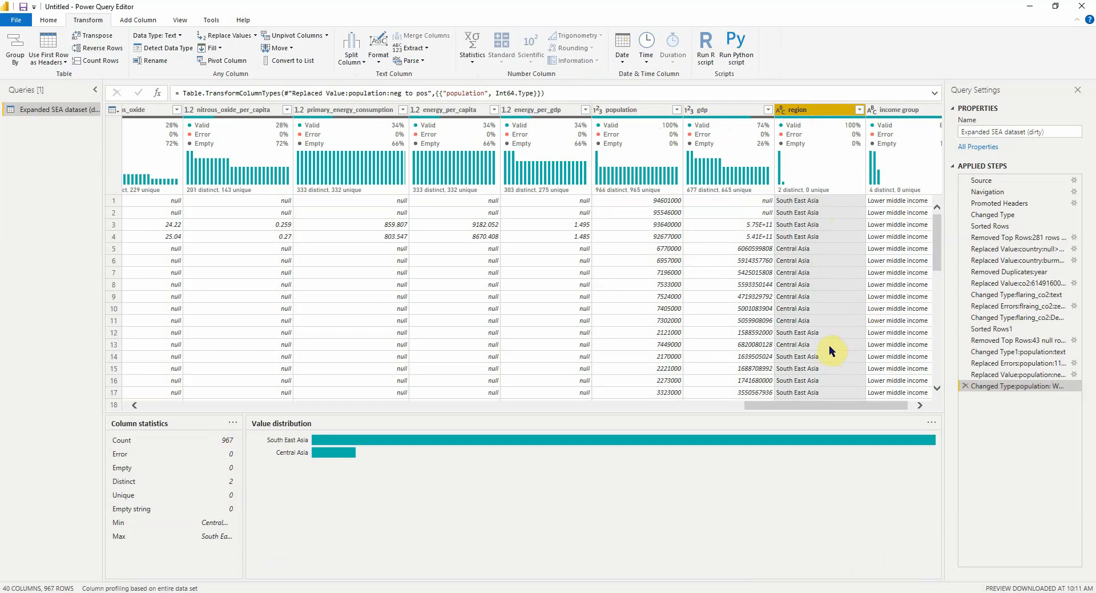
Step: Temporarily filter the region column to Central Asia to check which country those rows belong to
click(859, 110)
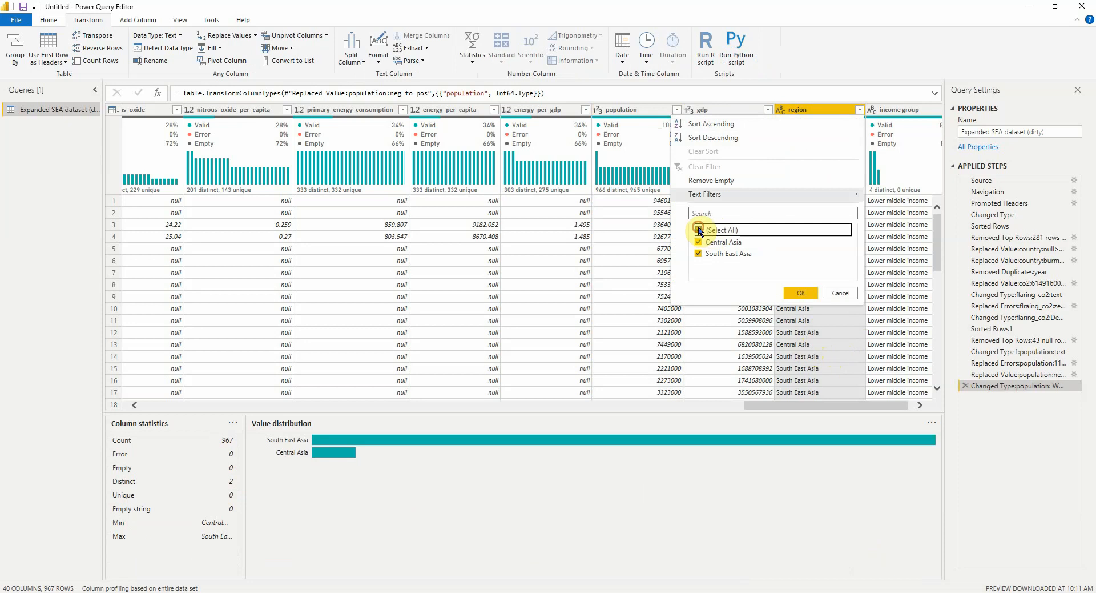
click(699, 230)
click(699, 241)
click(800, 292)
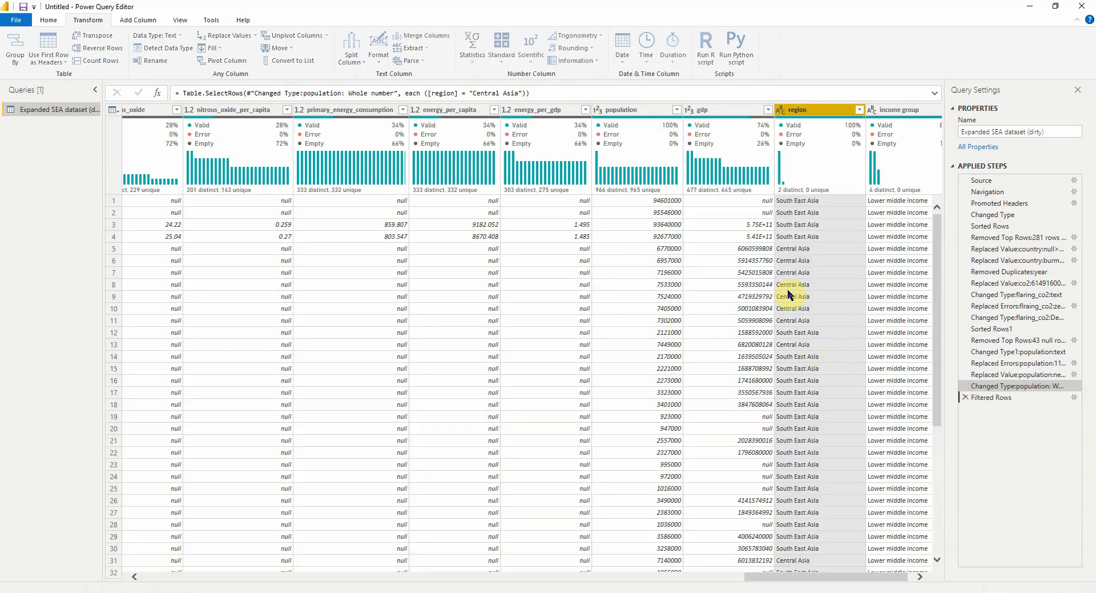
drag(807, 580, 193, 562)
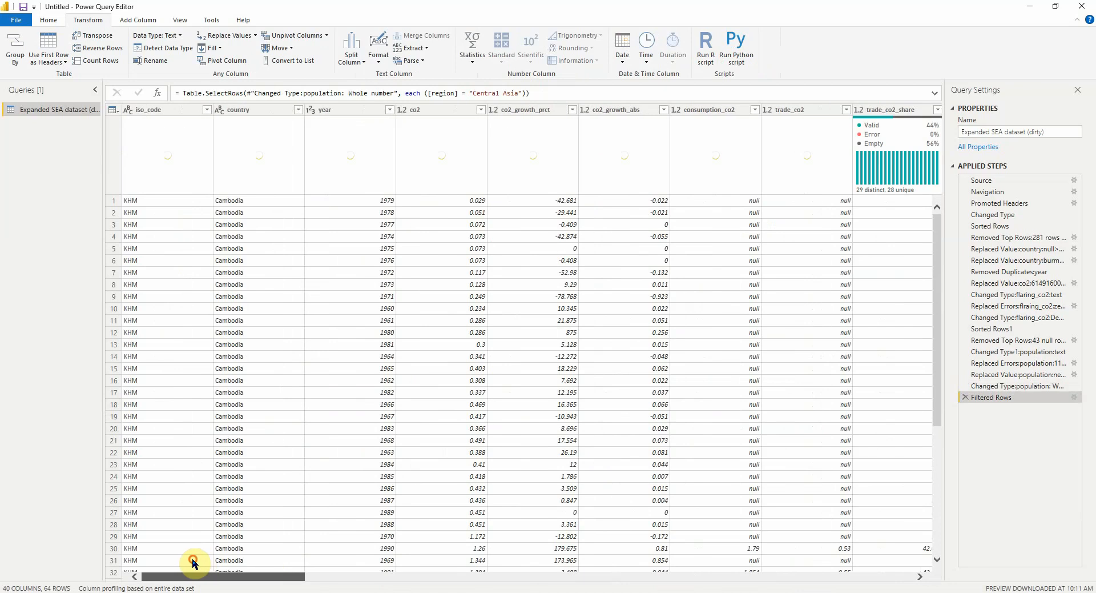
click(232, 203)
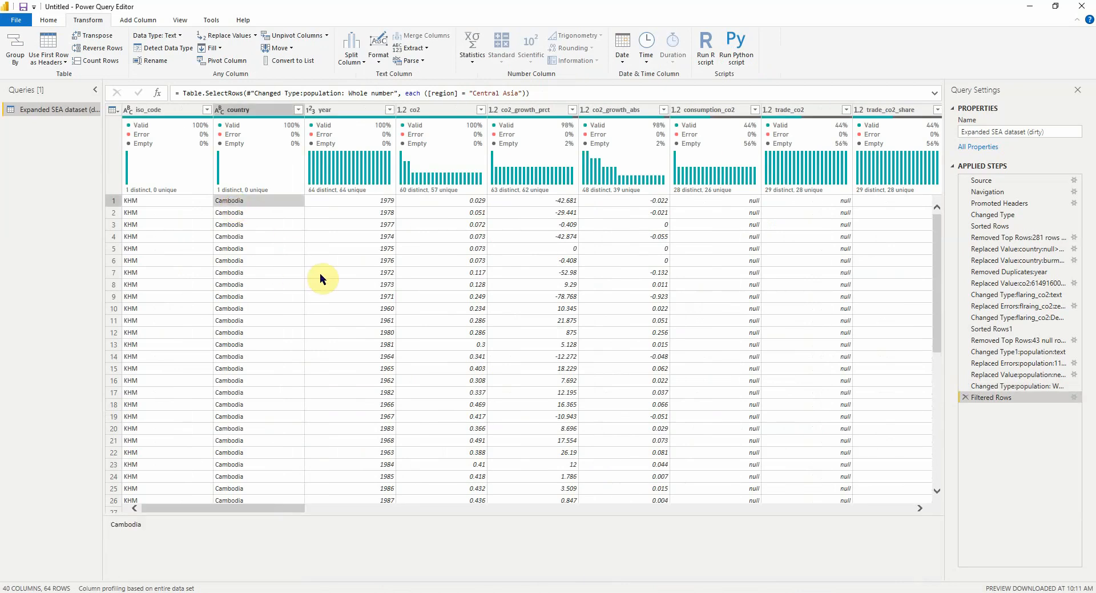
drag(225, 516, 849, 540)
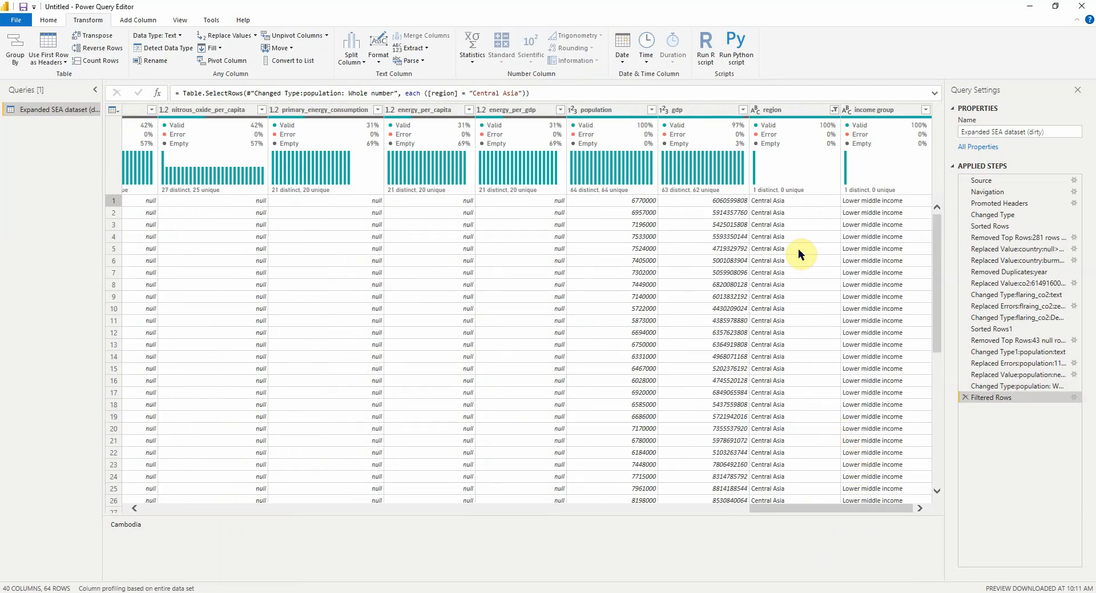
click(965, 398)
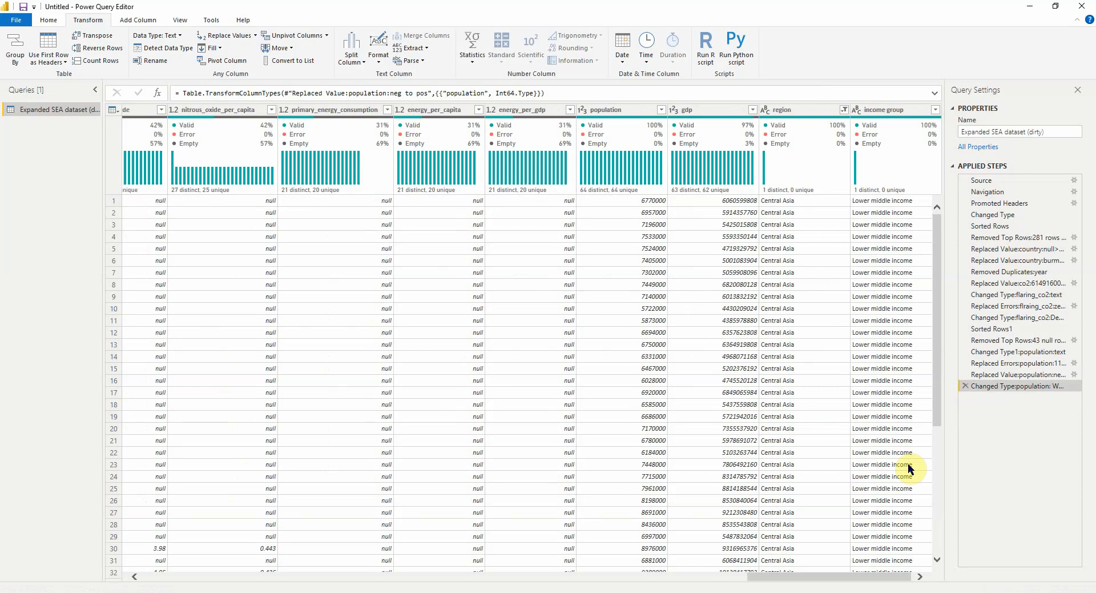
Step: Replace "Central Asia" with "South East Asia" in the region column
click(776, 109)
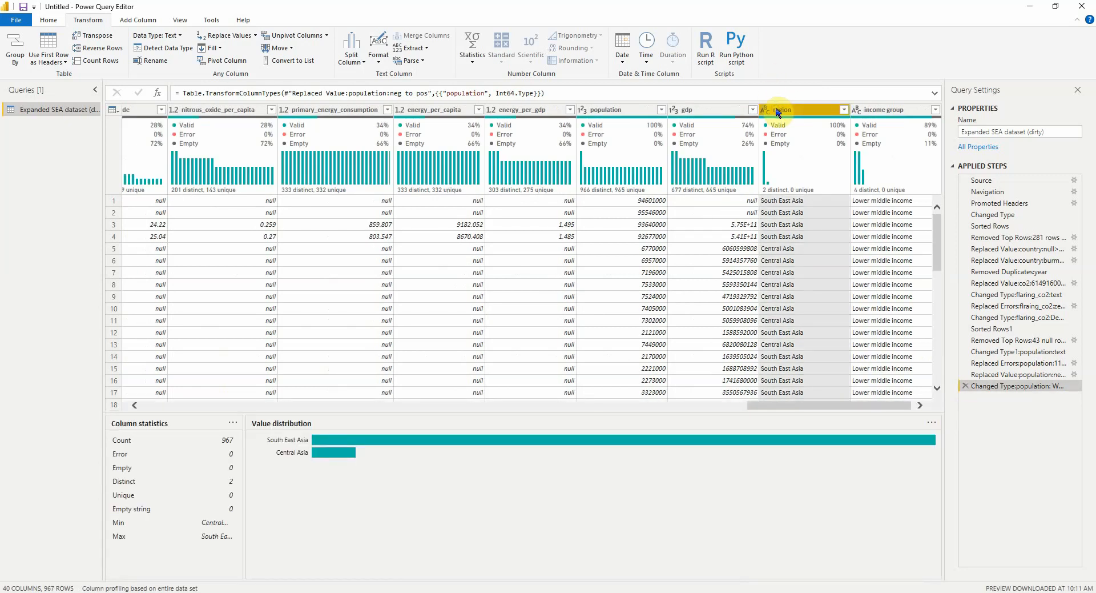
click(231, 43)
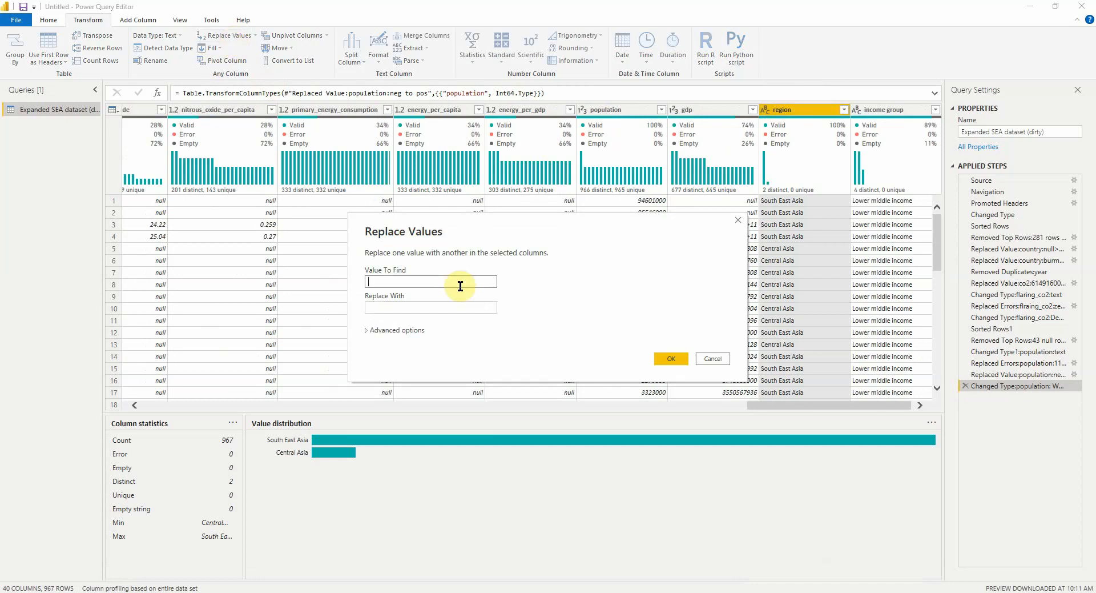
text(Central Asia)
click(477, 308)
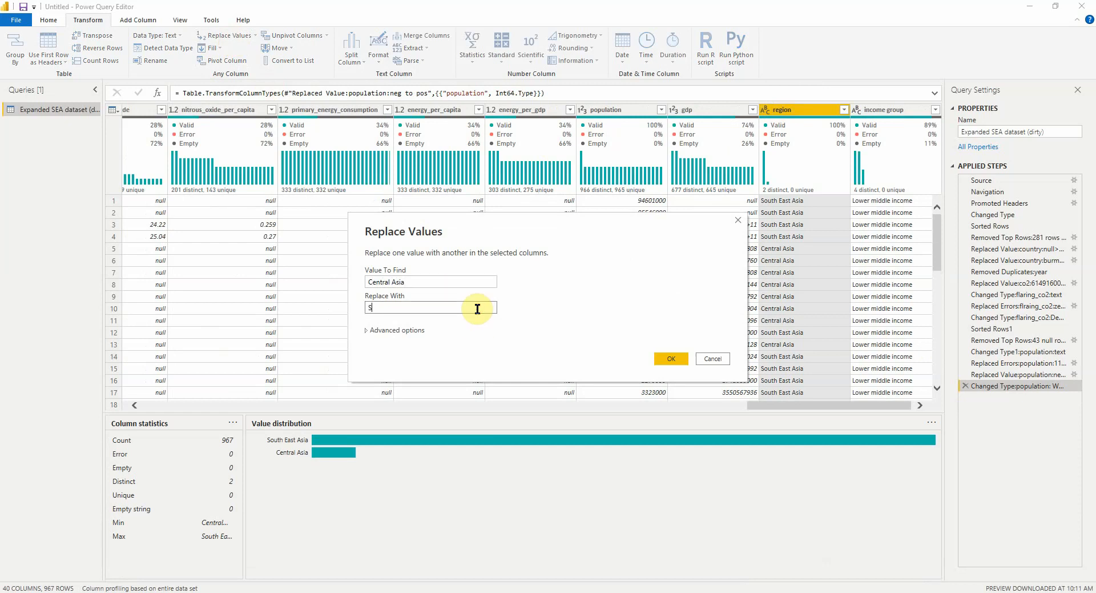
text(South East Asia)
click(674, 358)
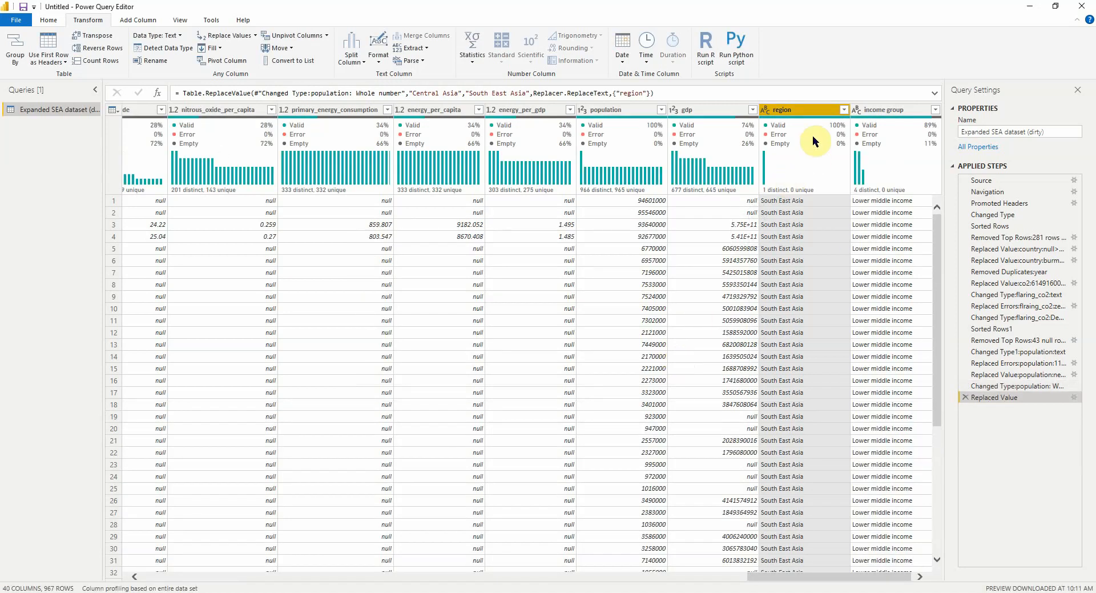
Step: Examine the column statistics and value distributions of the region and income group columns
click(795, 113)
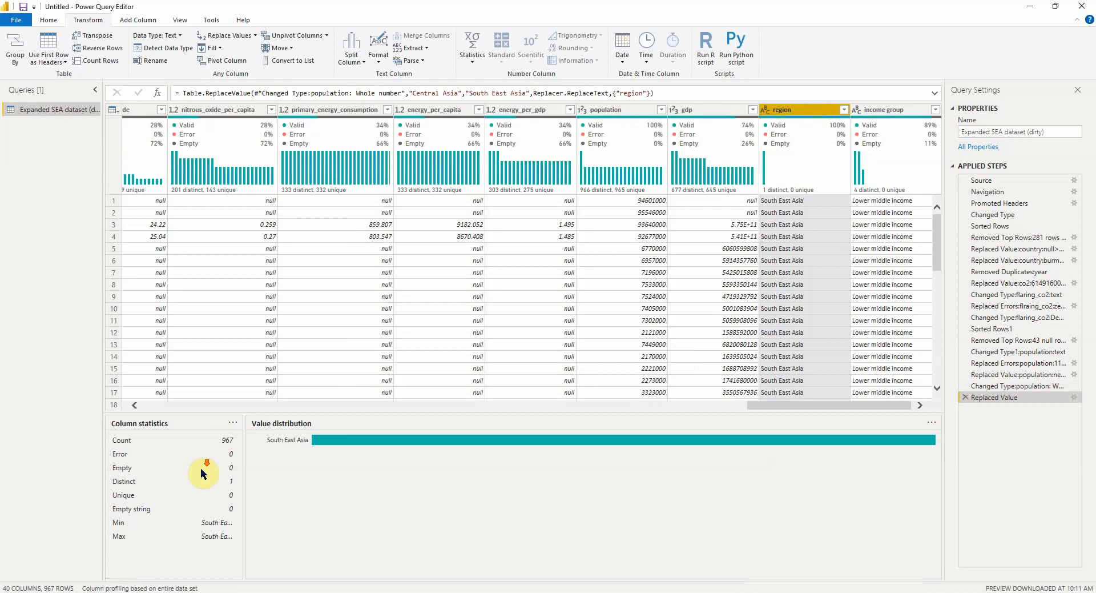
drag(826, 406, 848, 407)
click(894, 109)
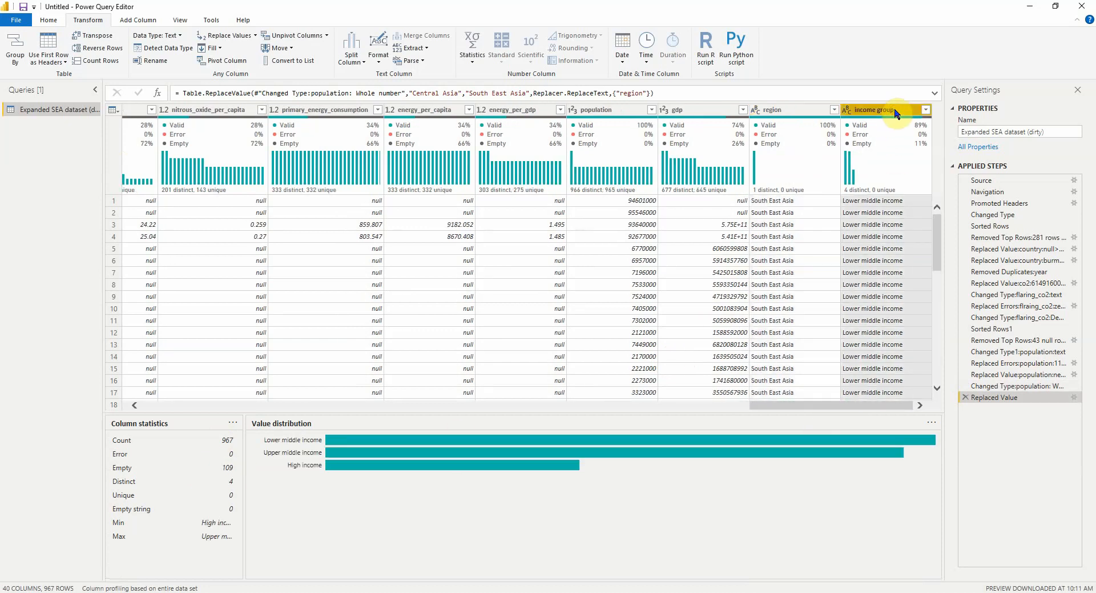
Step: Temporarily filter the income group column to null to check which country those rows belong to
click(926, 114)
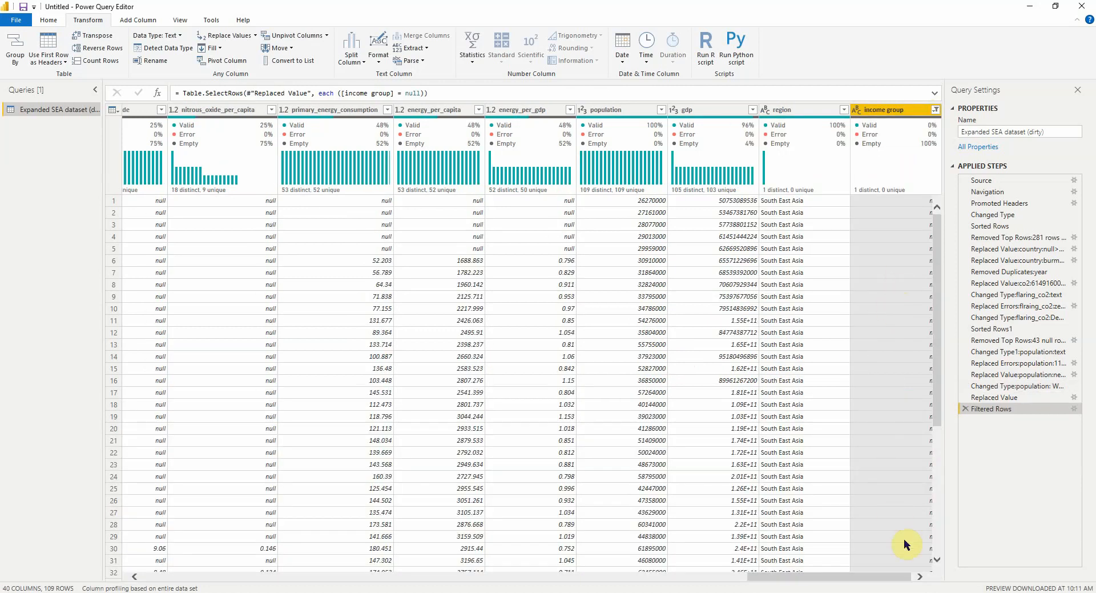
click(916, 574)
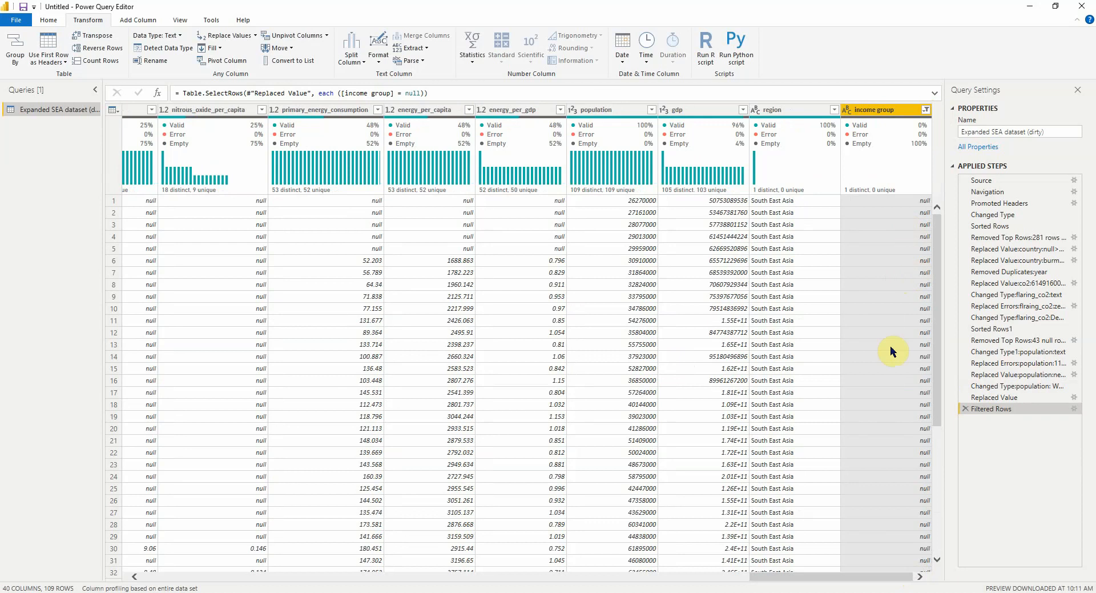
drag(876, 579, 252, 577)
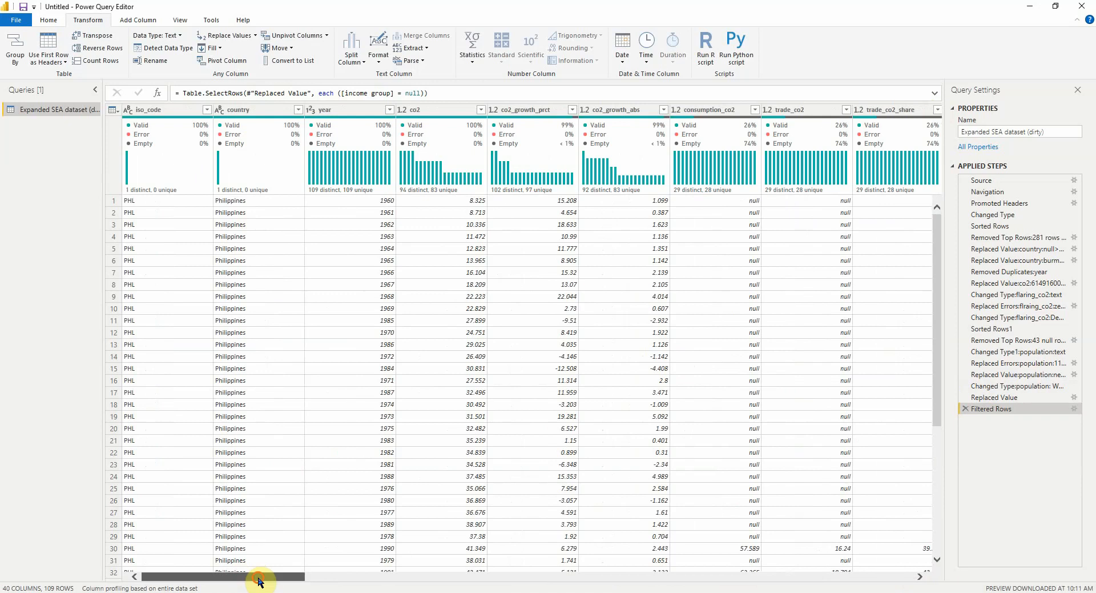
drag(271, 582, 890, 579)
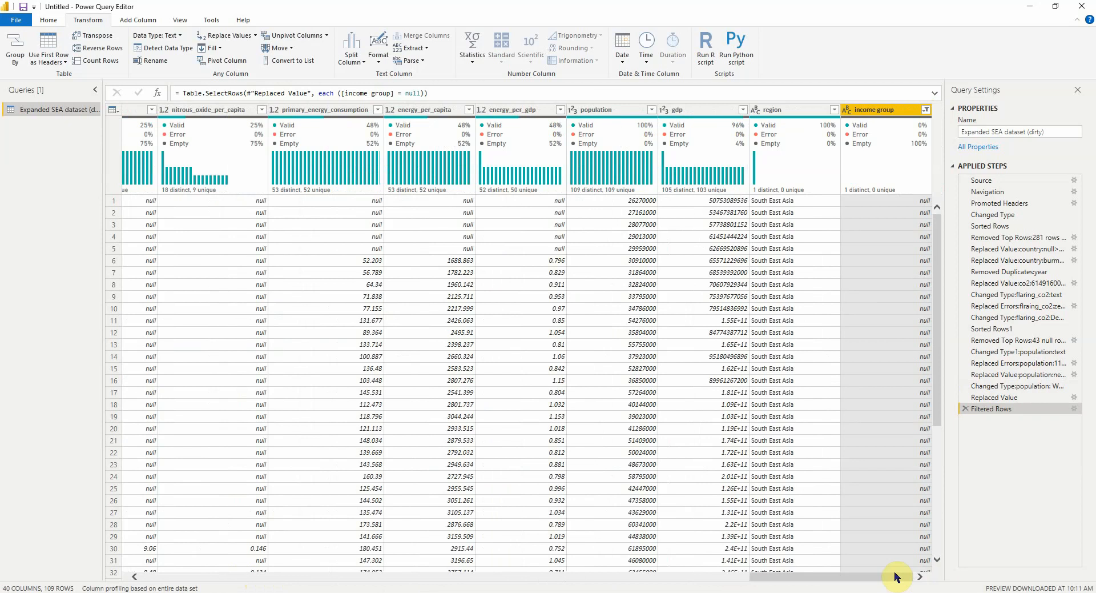
click(926, 109)
key(Escape)
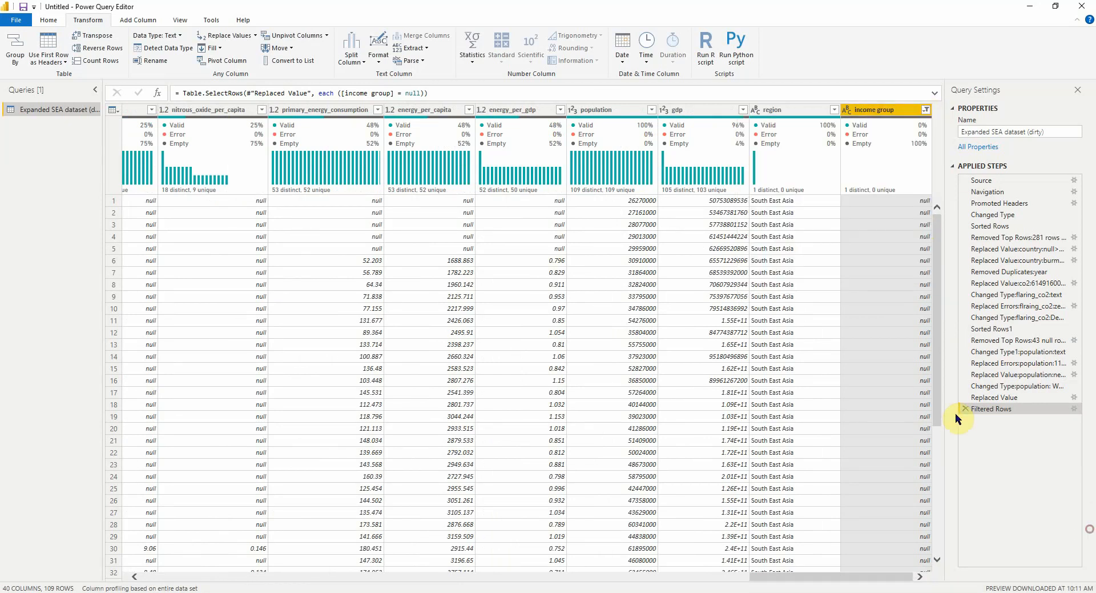
click(964, 408)
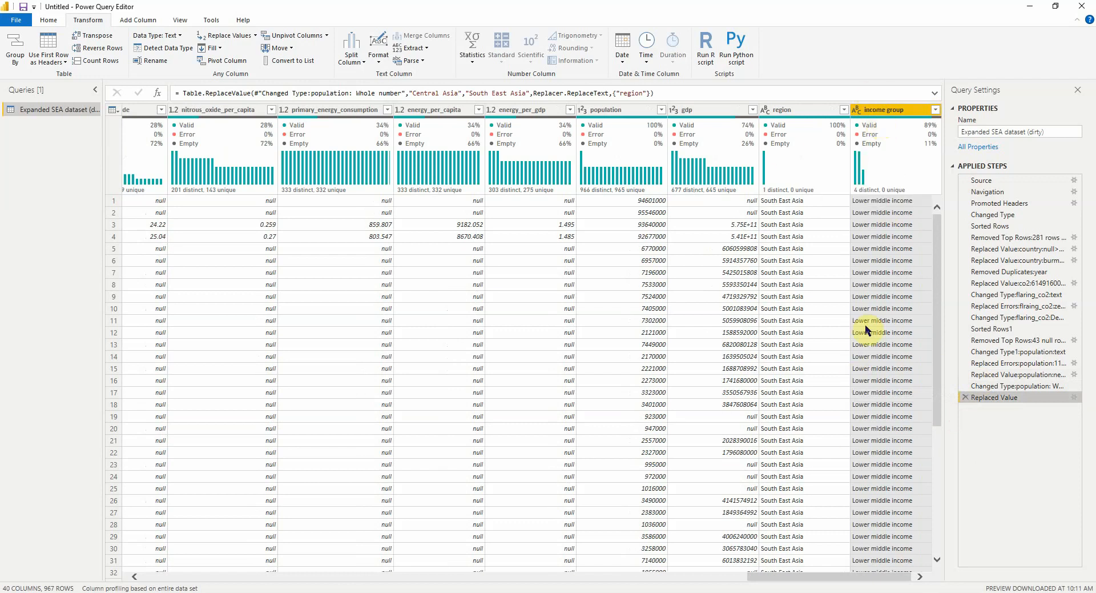
Step: Check the distinct values offered in the income group column's filter, including null, and apply the filter with all values selected
click(935, 109)
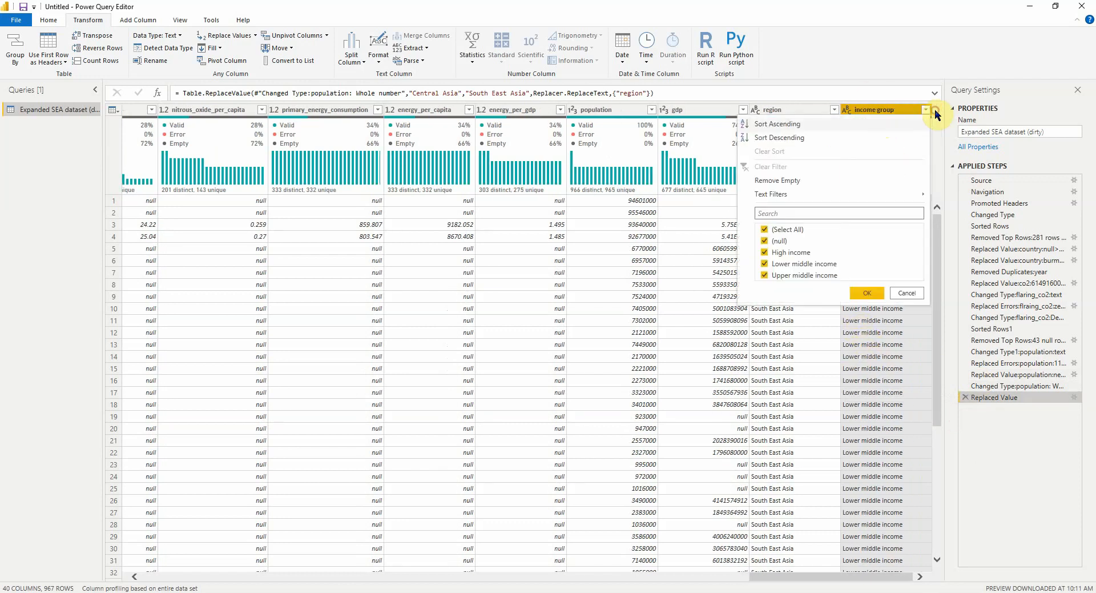
click(844, 264)
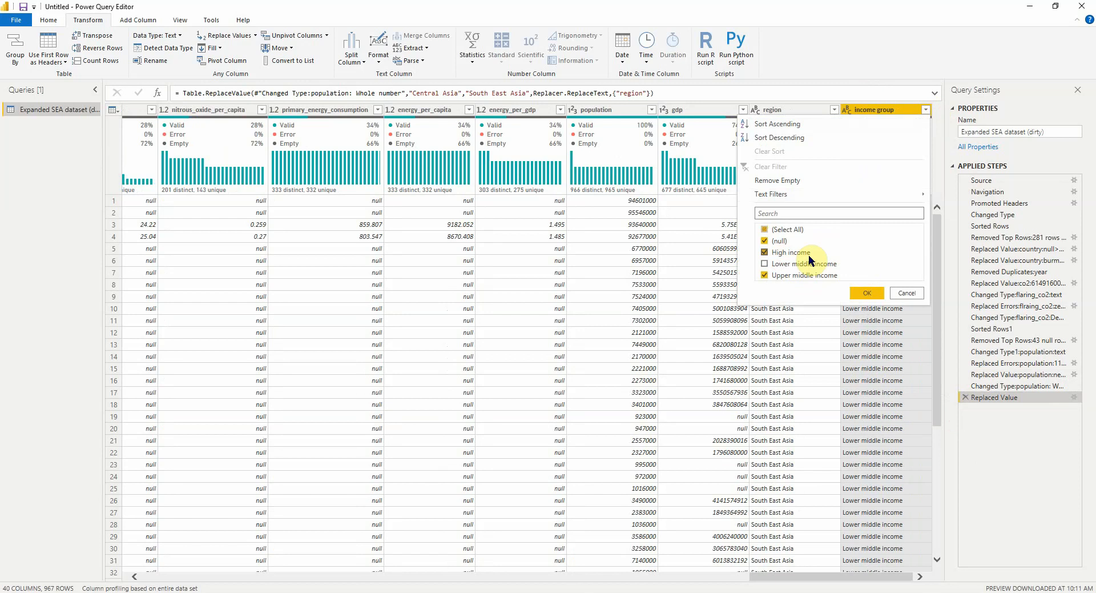
click(785, 264)
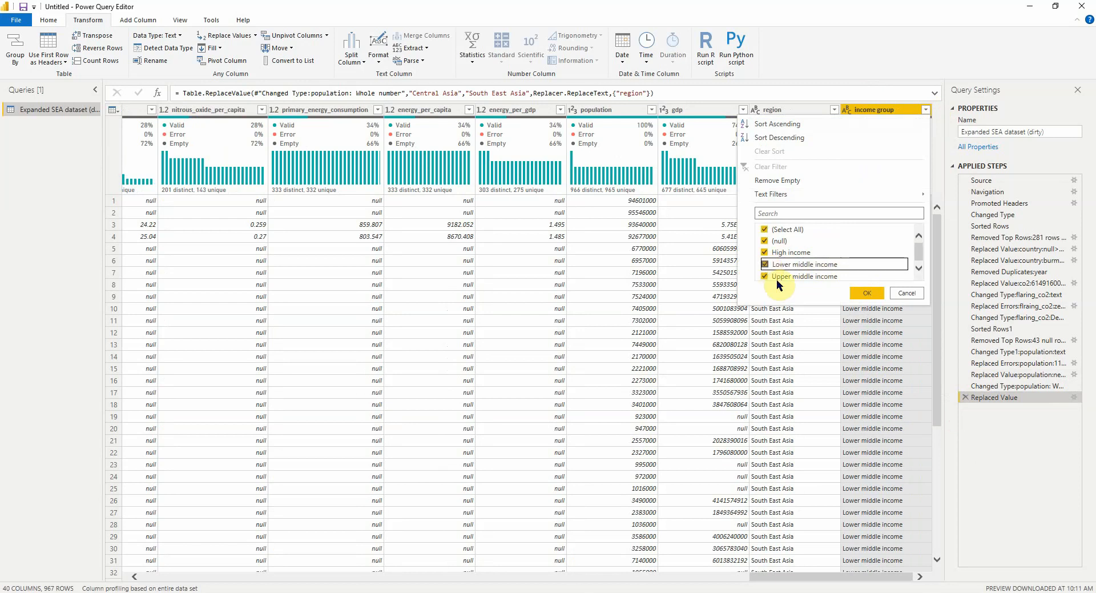
click(861, 291)
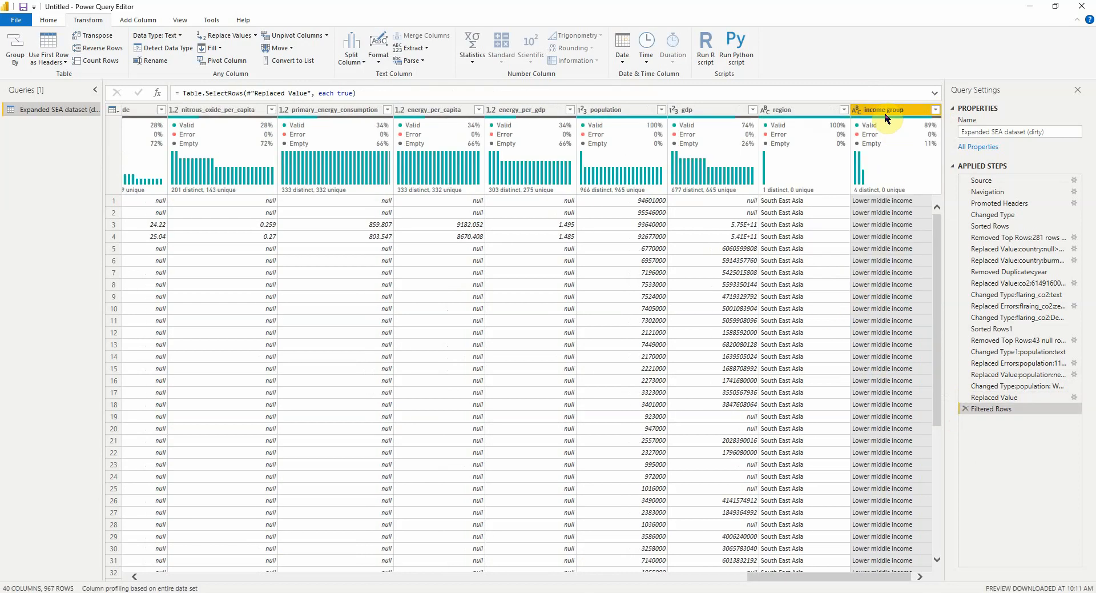
Step: Replace null with "Lower middle income" in the income group column and check the column's remaining distinct values
click(228, 36)
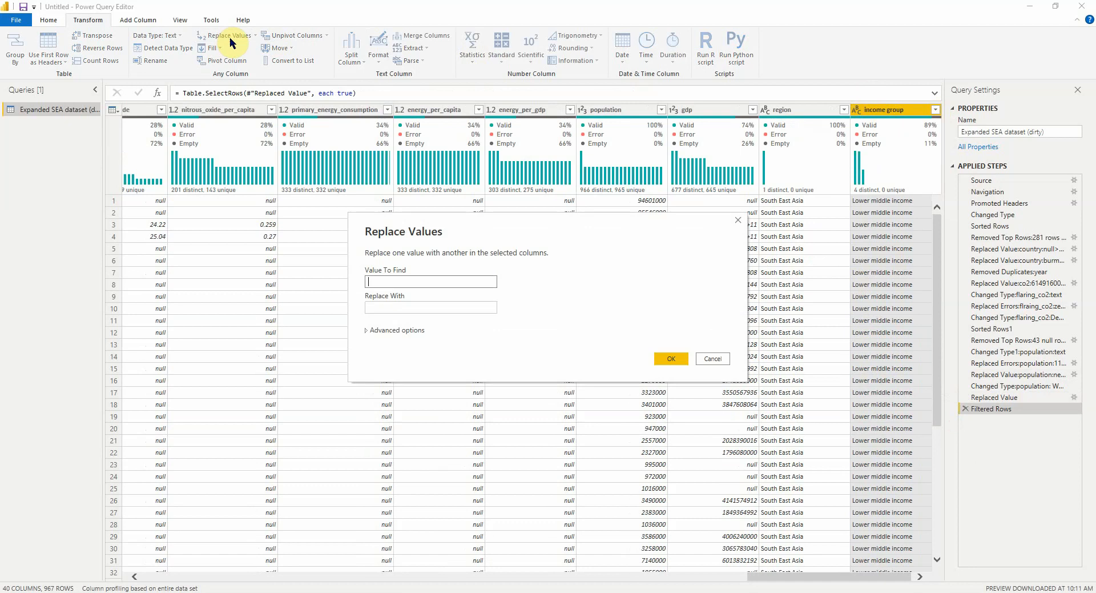
drag(551, 238, 686, 177)
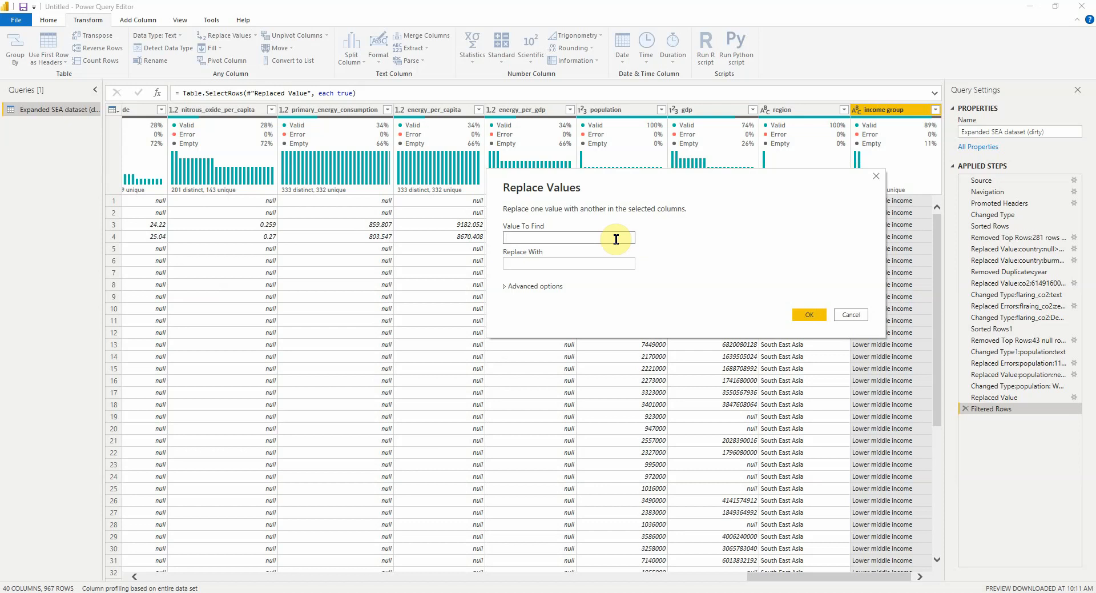
text(null)
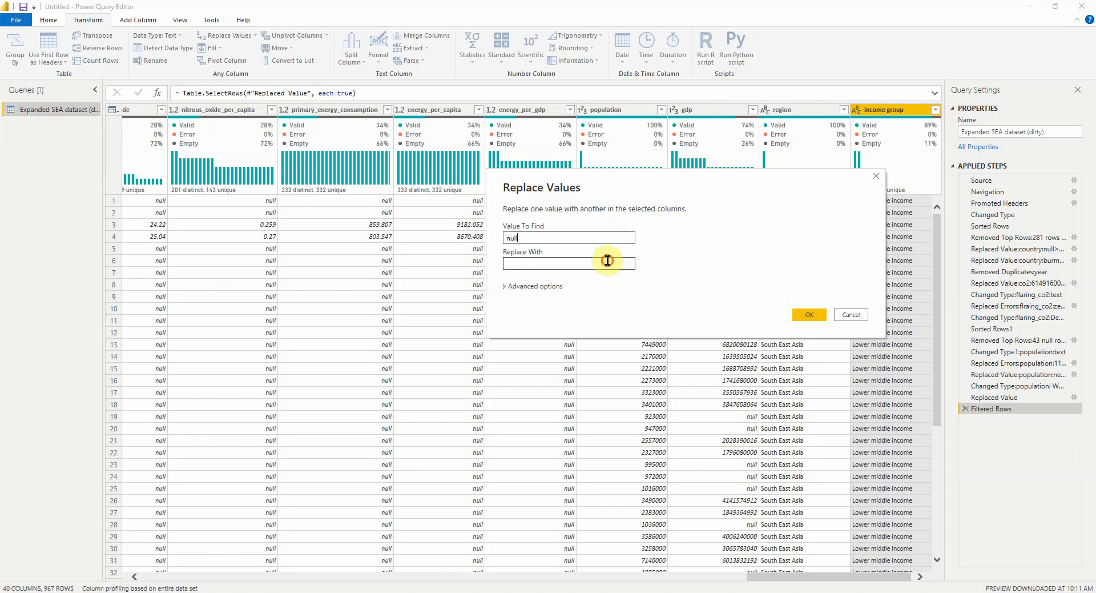
click(608, 261)
text(Low)
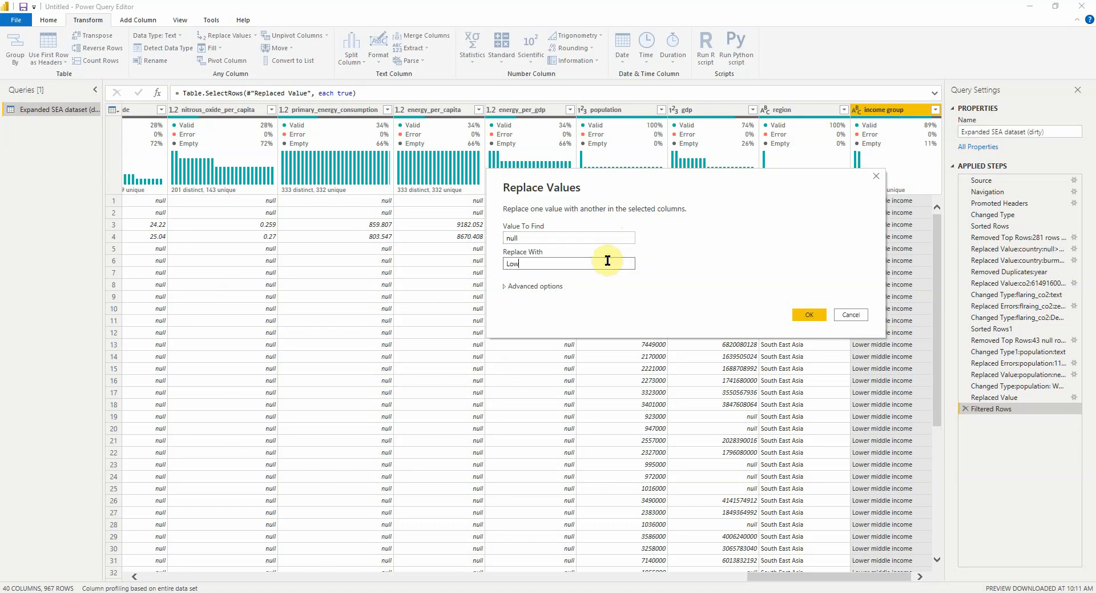
text(er middle inocome)
key(BackSpace)
key(BackSpace)
key(BackSpace)
key(BackSpace)
key(BackSpace)
text(me)
click(809, 314)
click(925, 109)
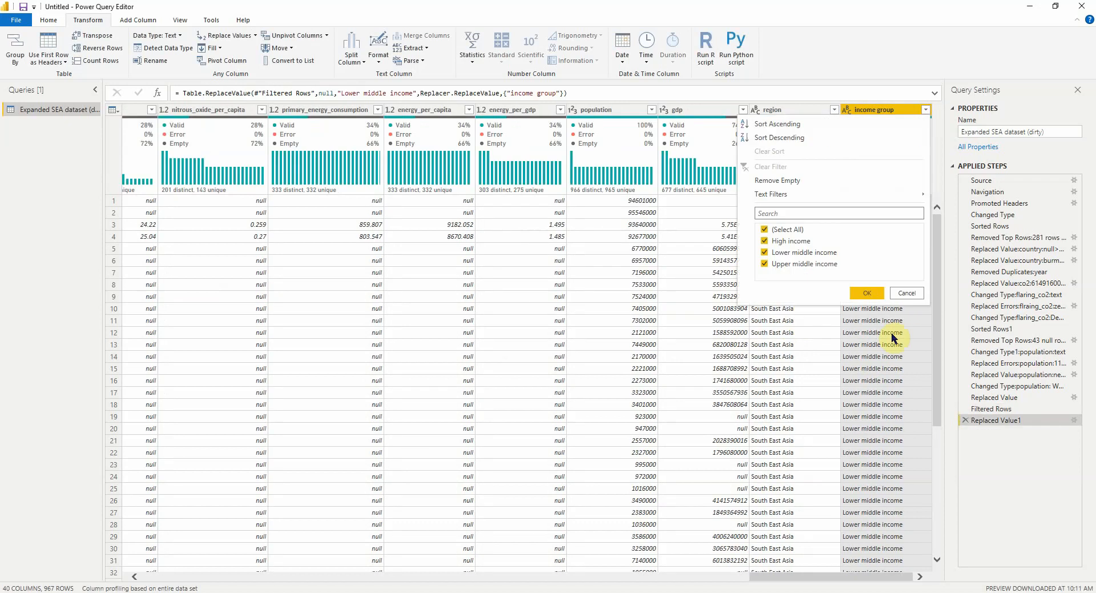
click(887, 368)
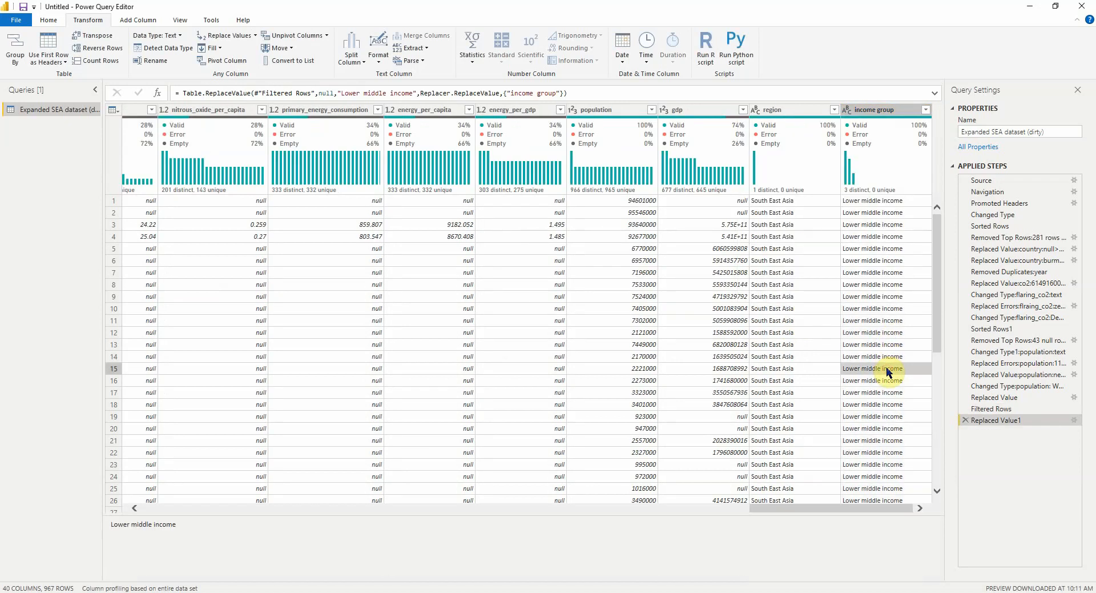
Step: Rename the latest applied step as "Replaced Value:income_grp:null to Lower middle income"
right_click(1014, 418)
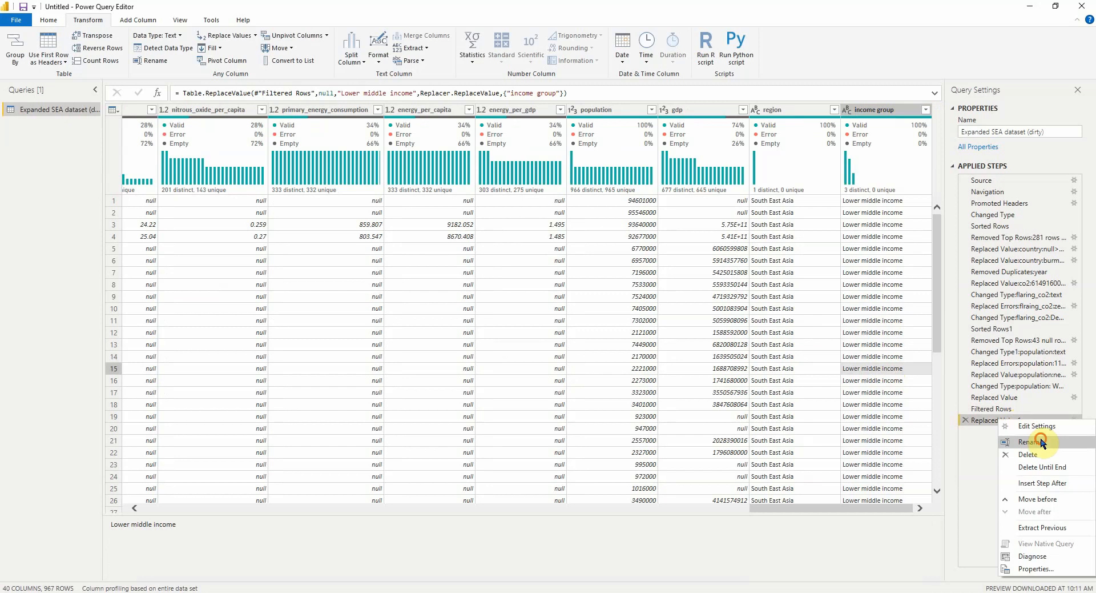
click(1041, 441)
click(1044, 420)
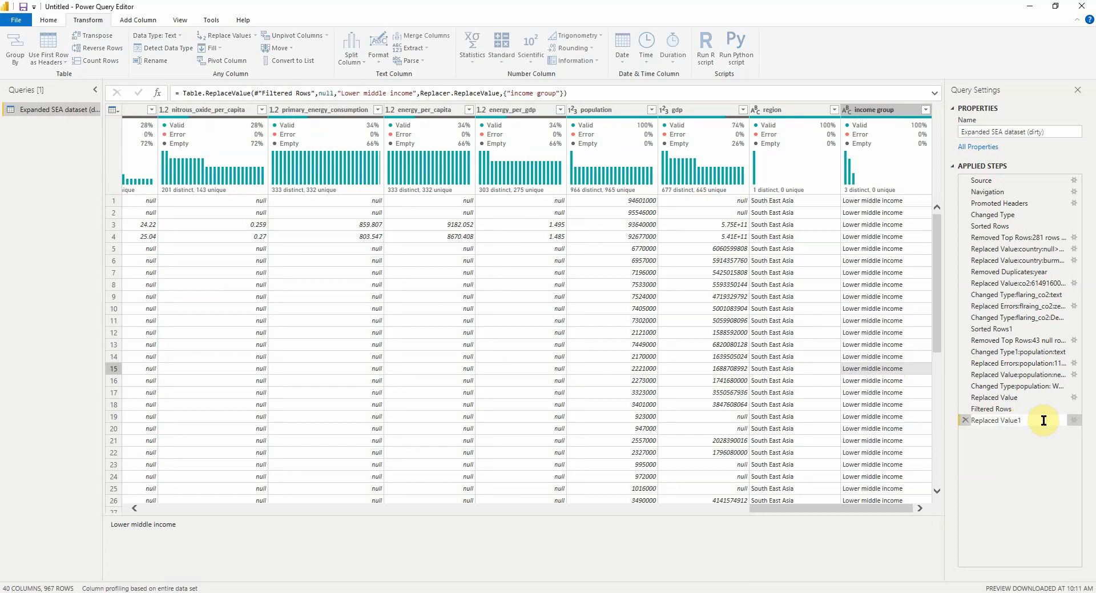
key(BackSpace)
key(BackSpace)
key(BackSpace)
key(BackSpace)
text(ncome grp:null to Lower middle income)
key(Return)
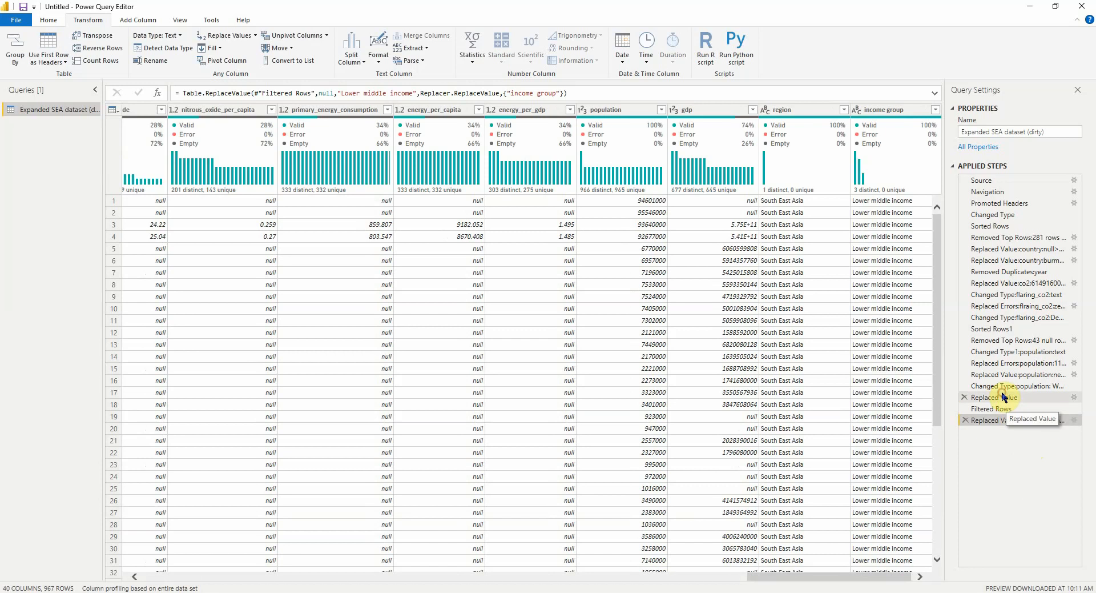
Step: Rename the region replacement step as "Replaced Value:region:Central Asia to South East Asia"
click(1003, 396)
right_click(1003, 398)
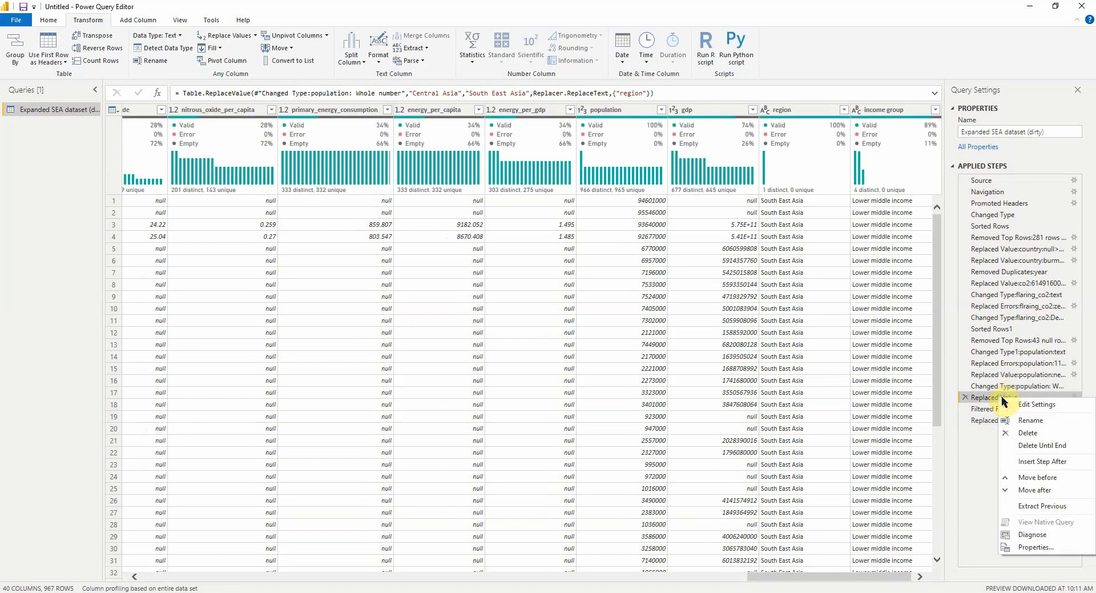
click(1028, 420)
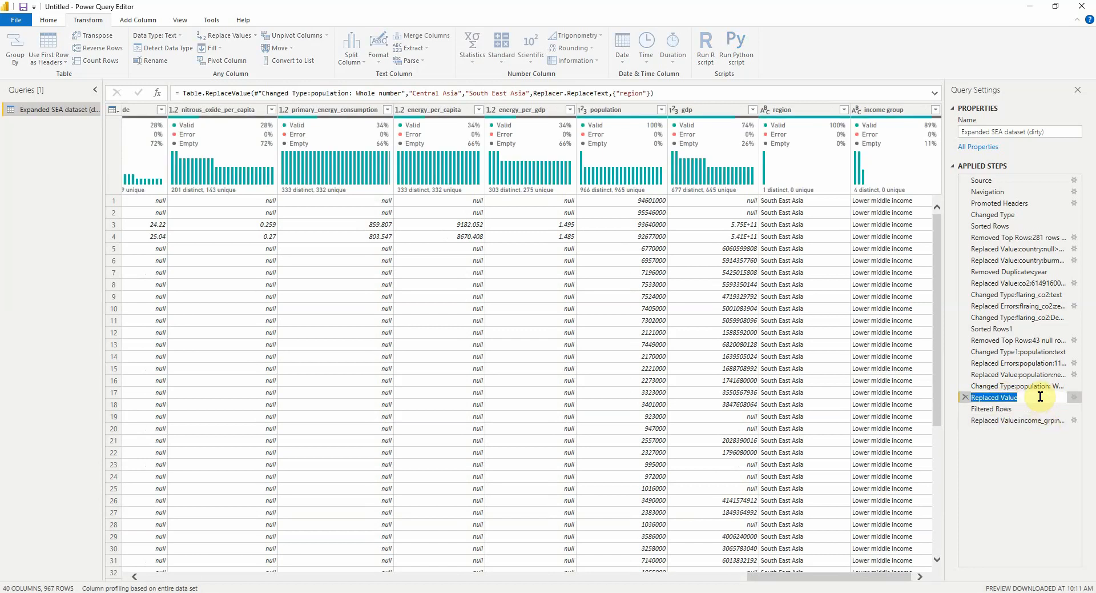
click(1040, 396)
text(:region)
text(:Central Asia to )
text(South )
text(East Asia)
key(Return)
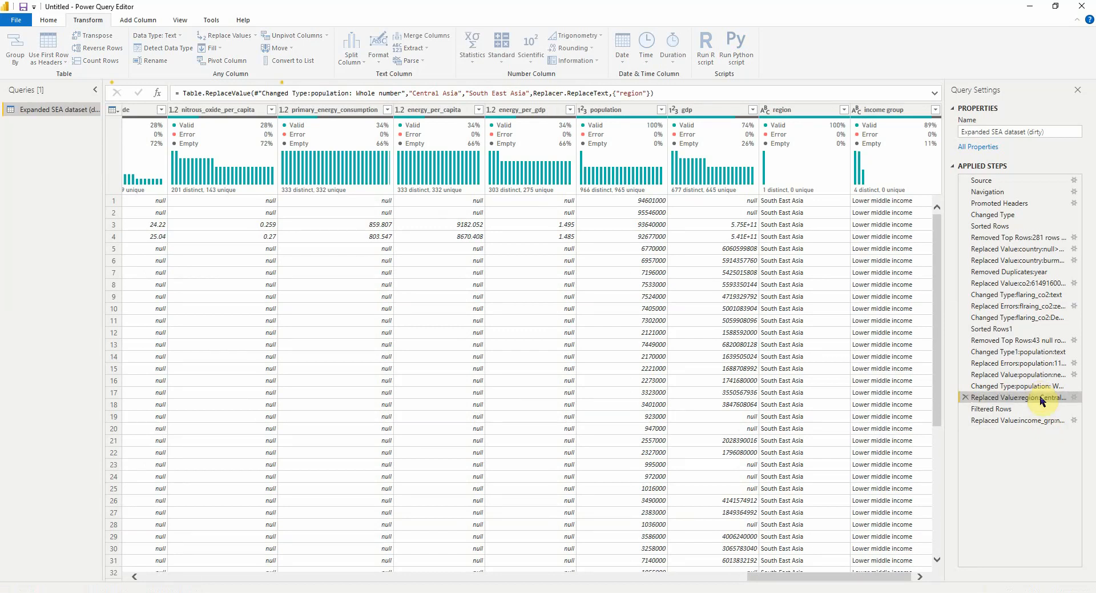
Step: Examine the column statistics and value distributions of the income group, iso_code, country and year columns
click(882, 108)
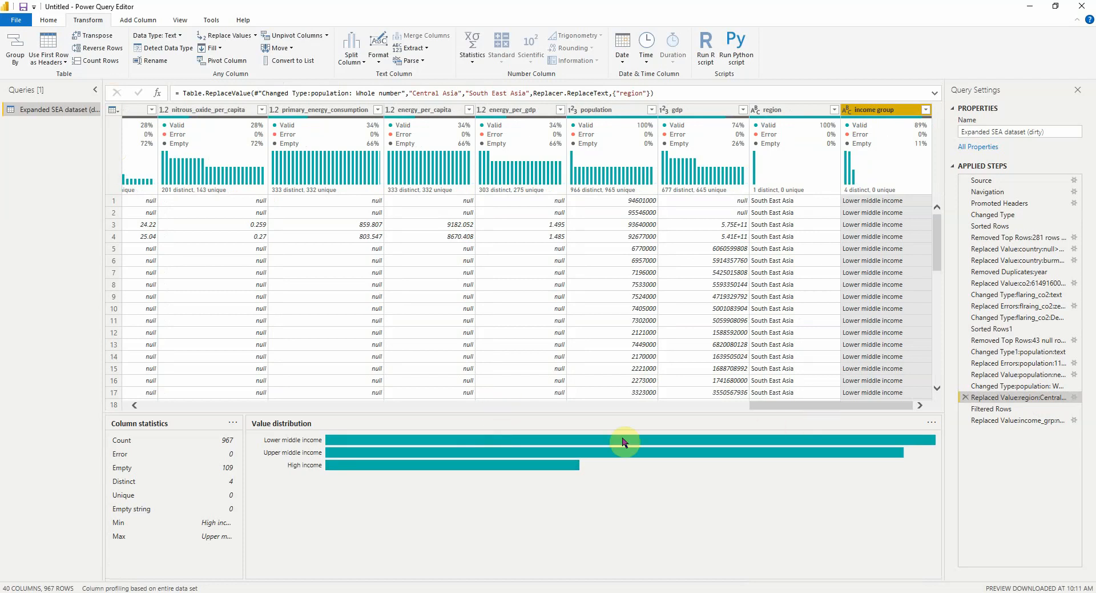
drag(868, 406, 216, 411)
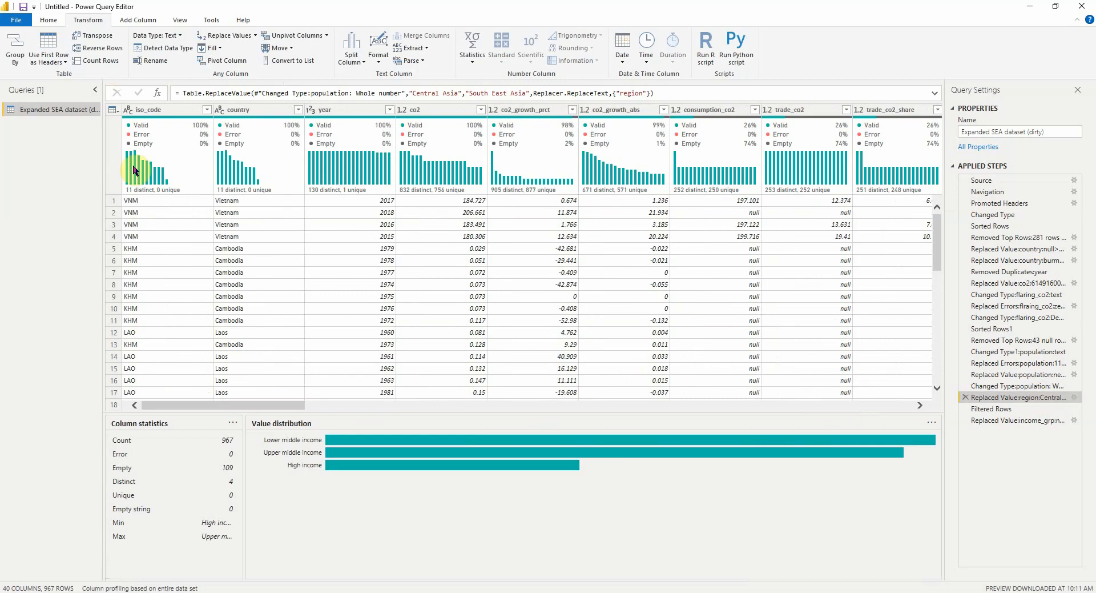
click(179, 260)
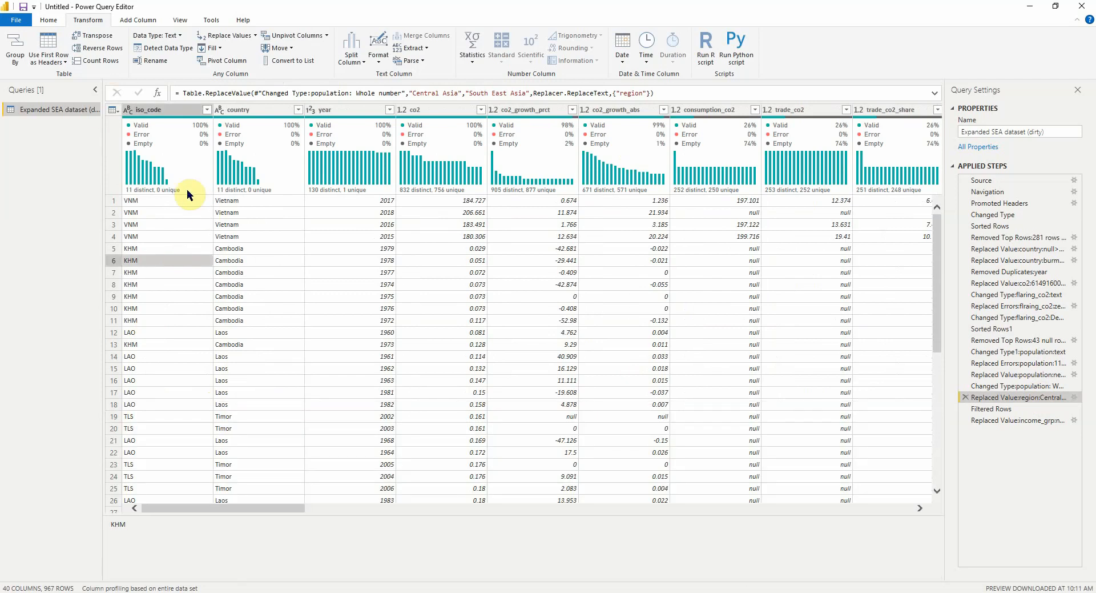
click(172, 181)
click(251, 179)
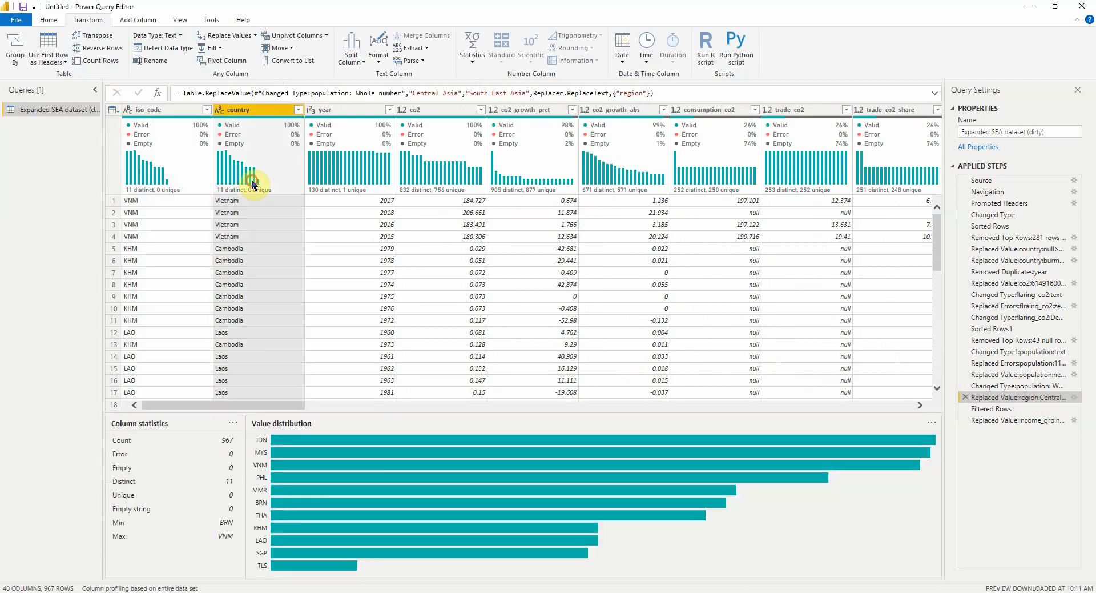
click(359, 173)
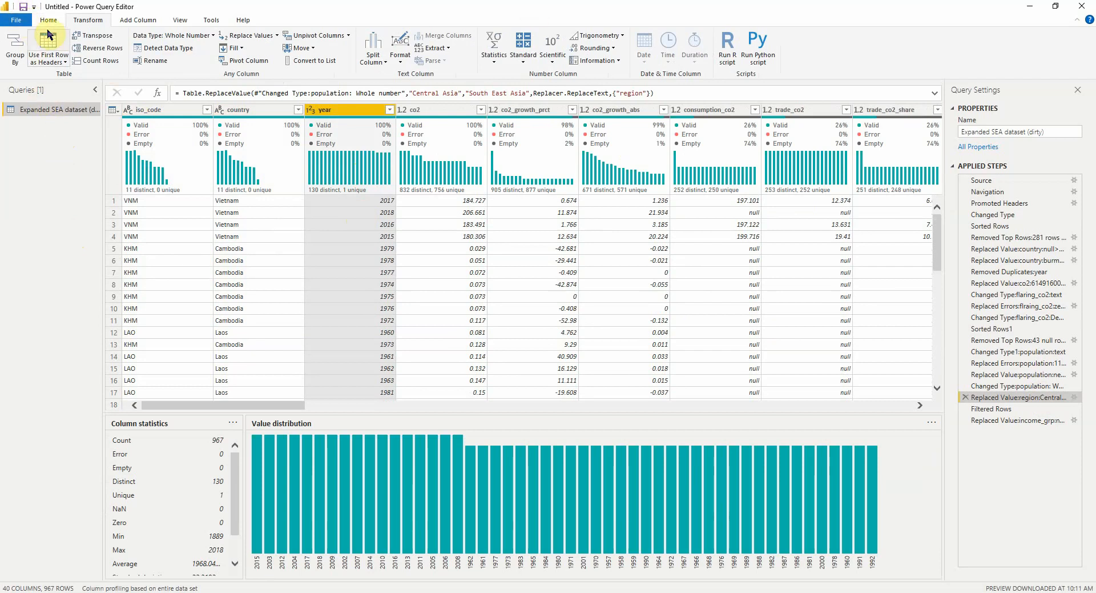
Step: Start saving the file and apply the pending query changes
click(23, 8)
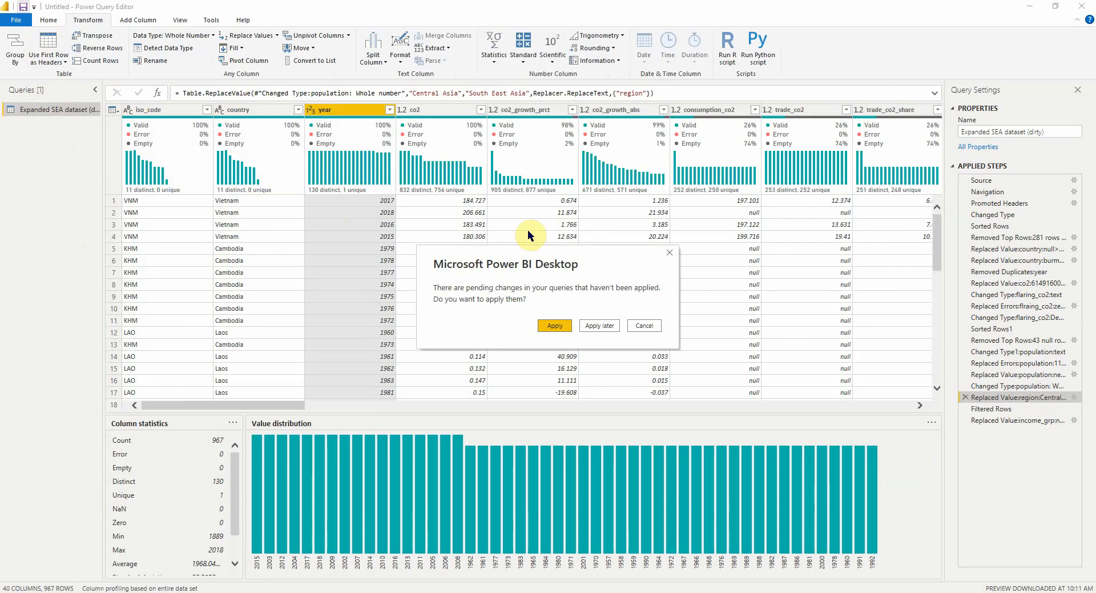
click(555, 326)
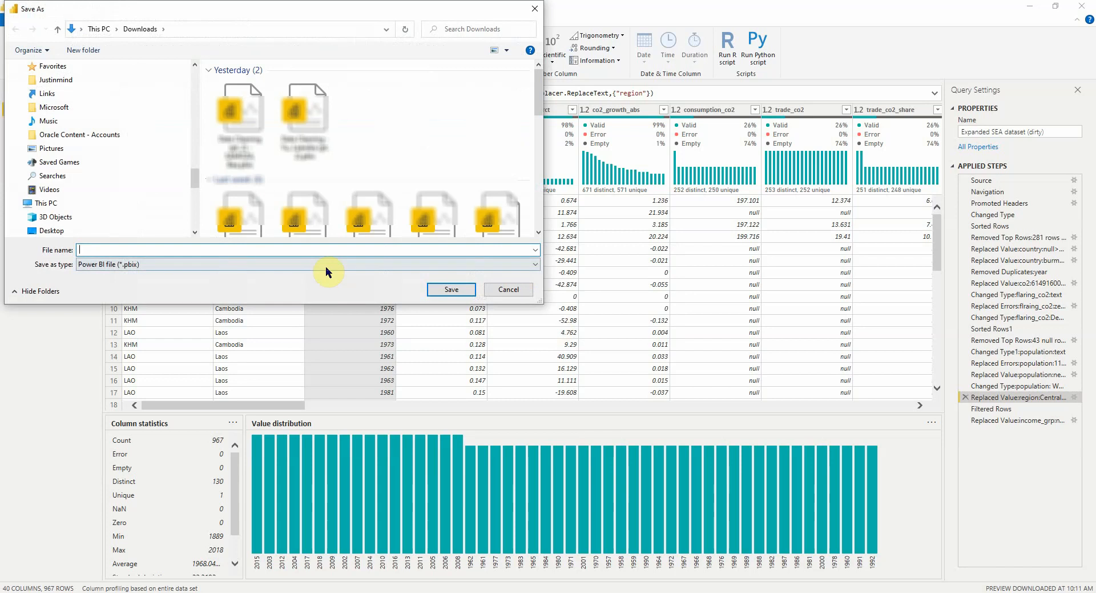
text(Data)
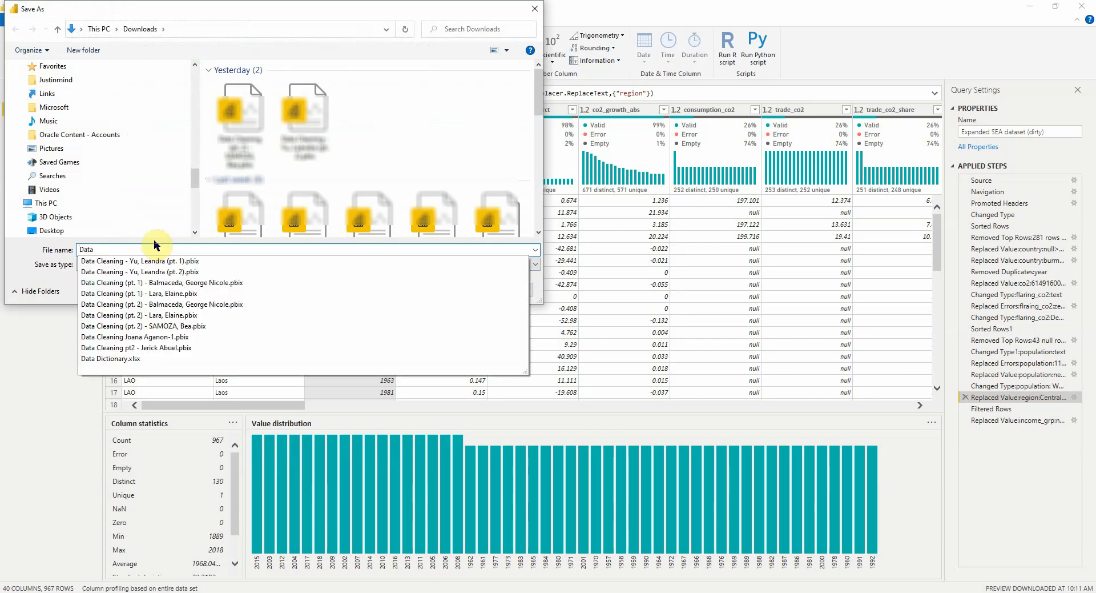
key(BackSpace)
key(BackSpace)
key(BackSpace)
key(BackSpace)
text(C)
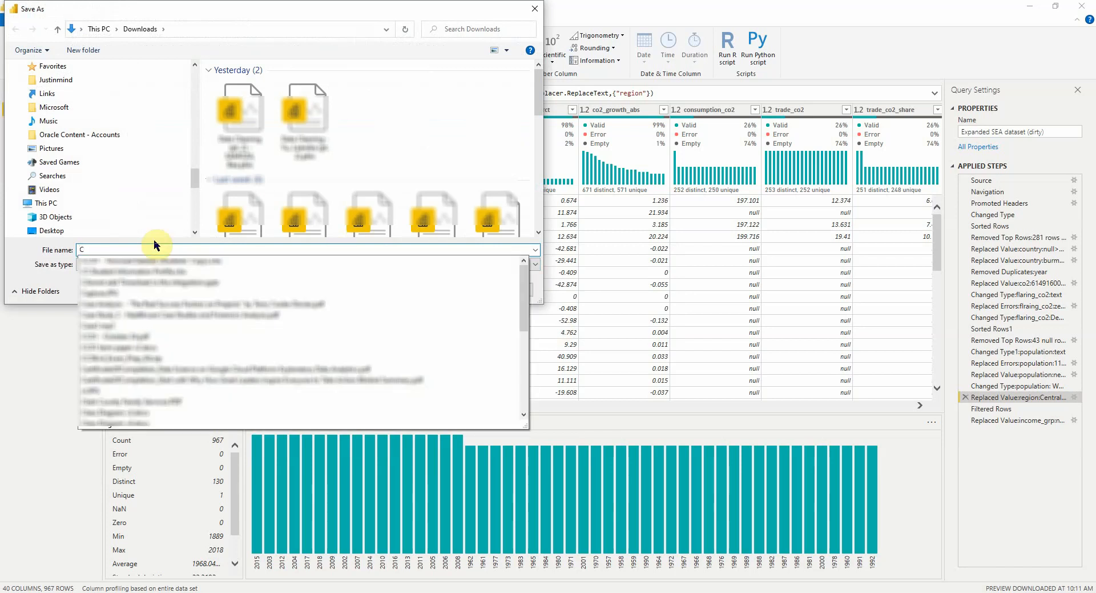
text(le)
key(BackSpace)
key(BackSpace)
key(BackSpace)
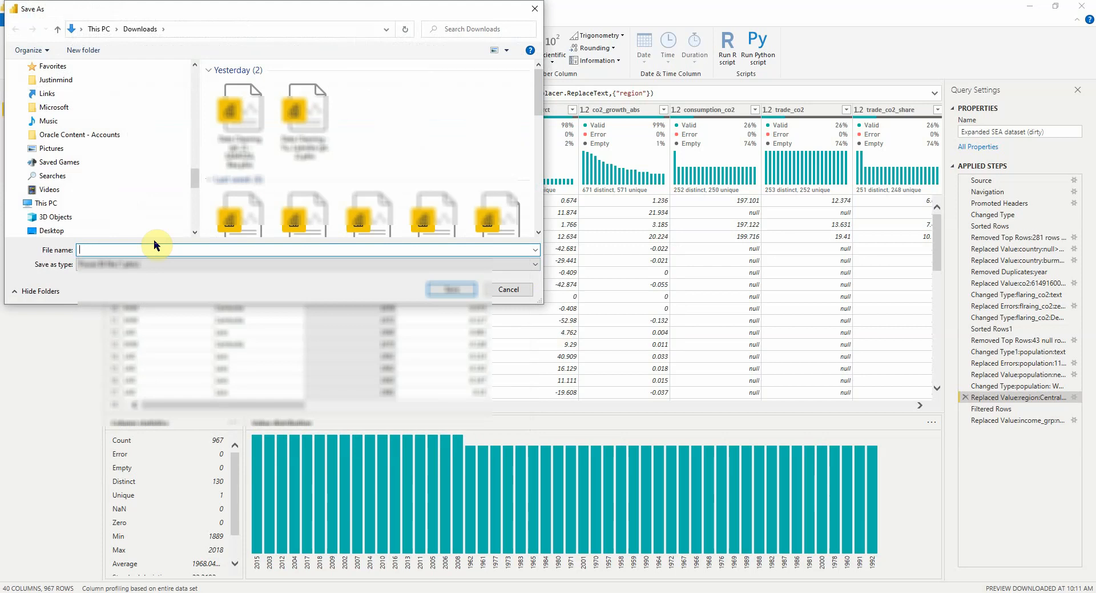
Step: Save the Power BI file as DC_2 in the Downloads folder and expand the Expanded SEA dataset table to list its fields
text(DC)
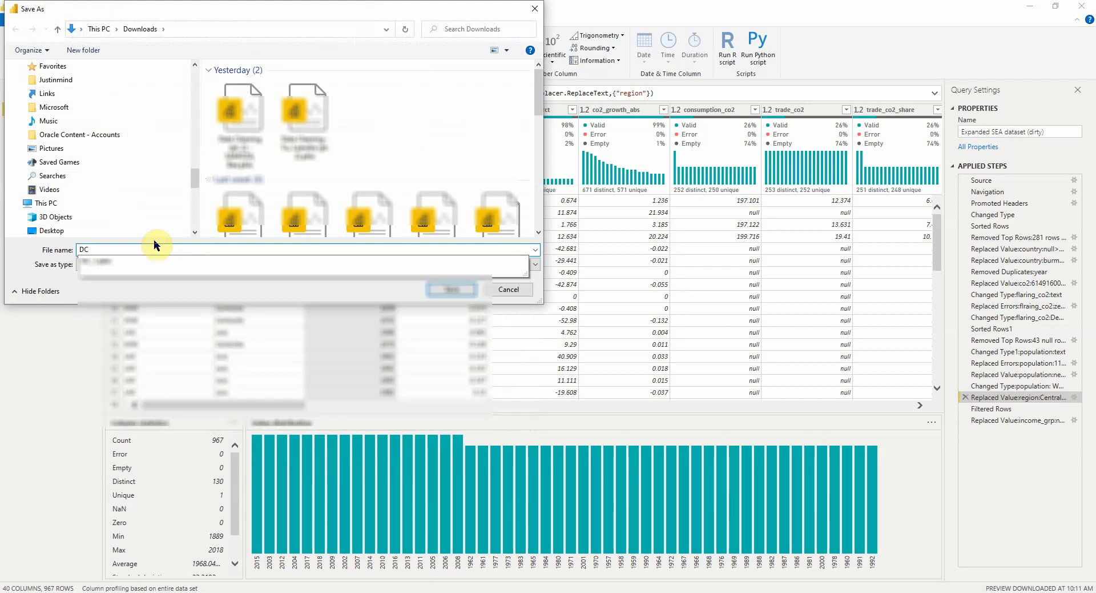
text(_2)
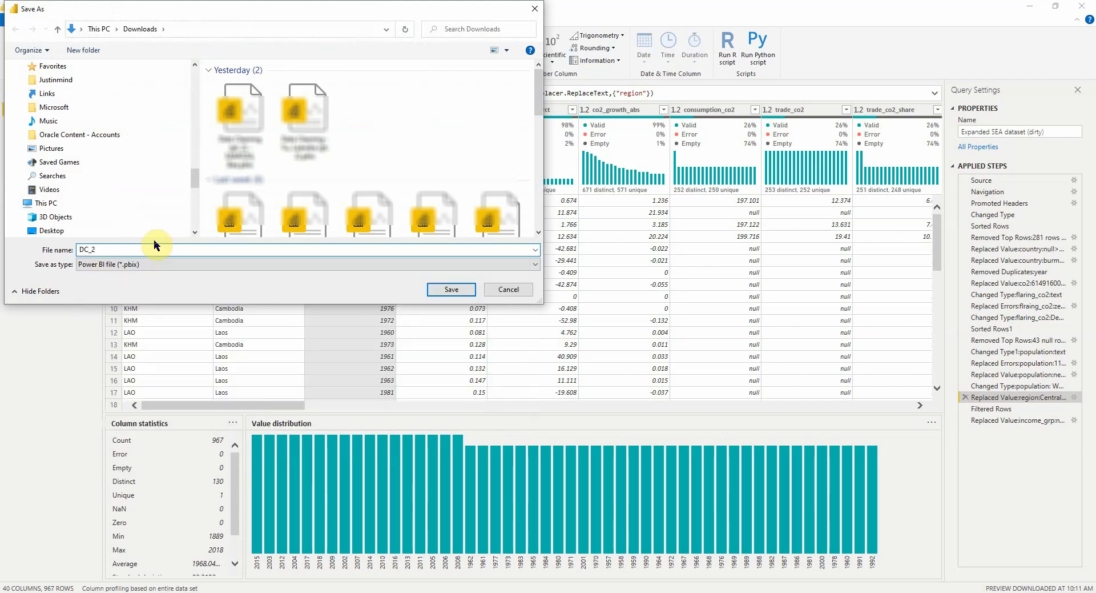
click(451, 290)
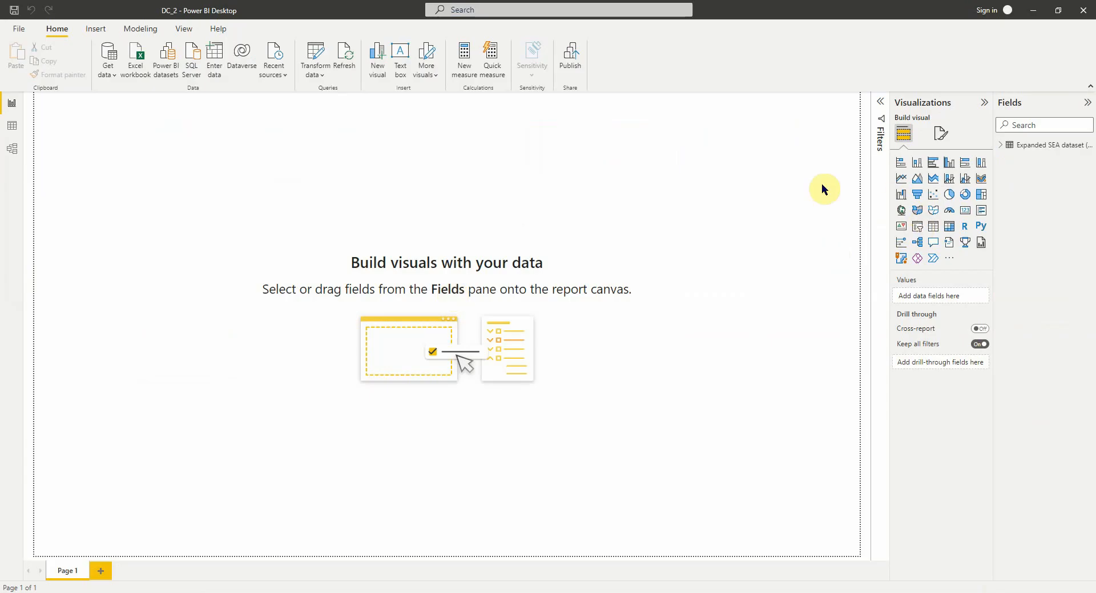
click(1002, 146)
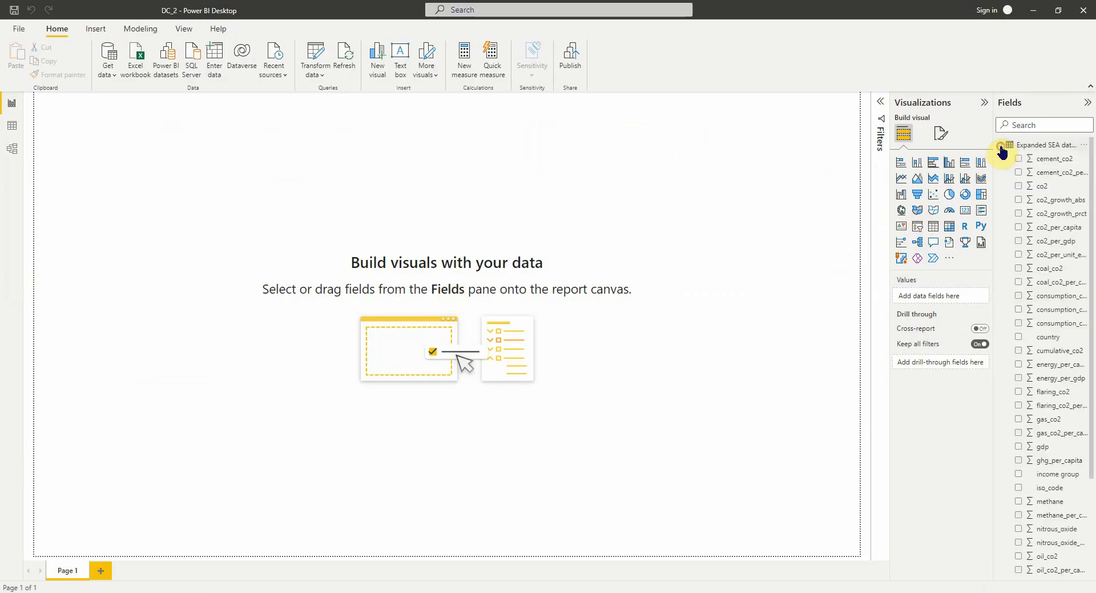